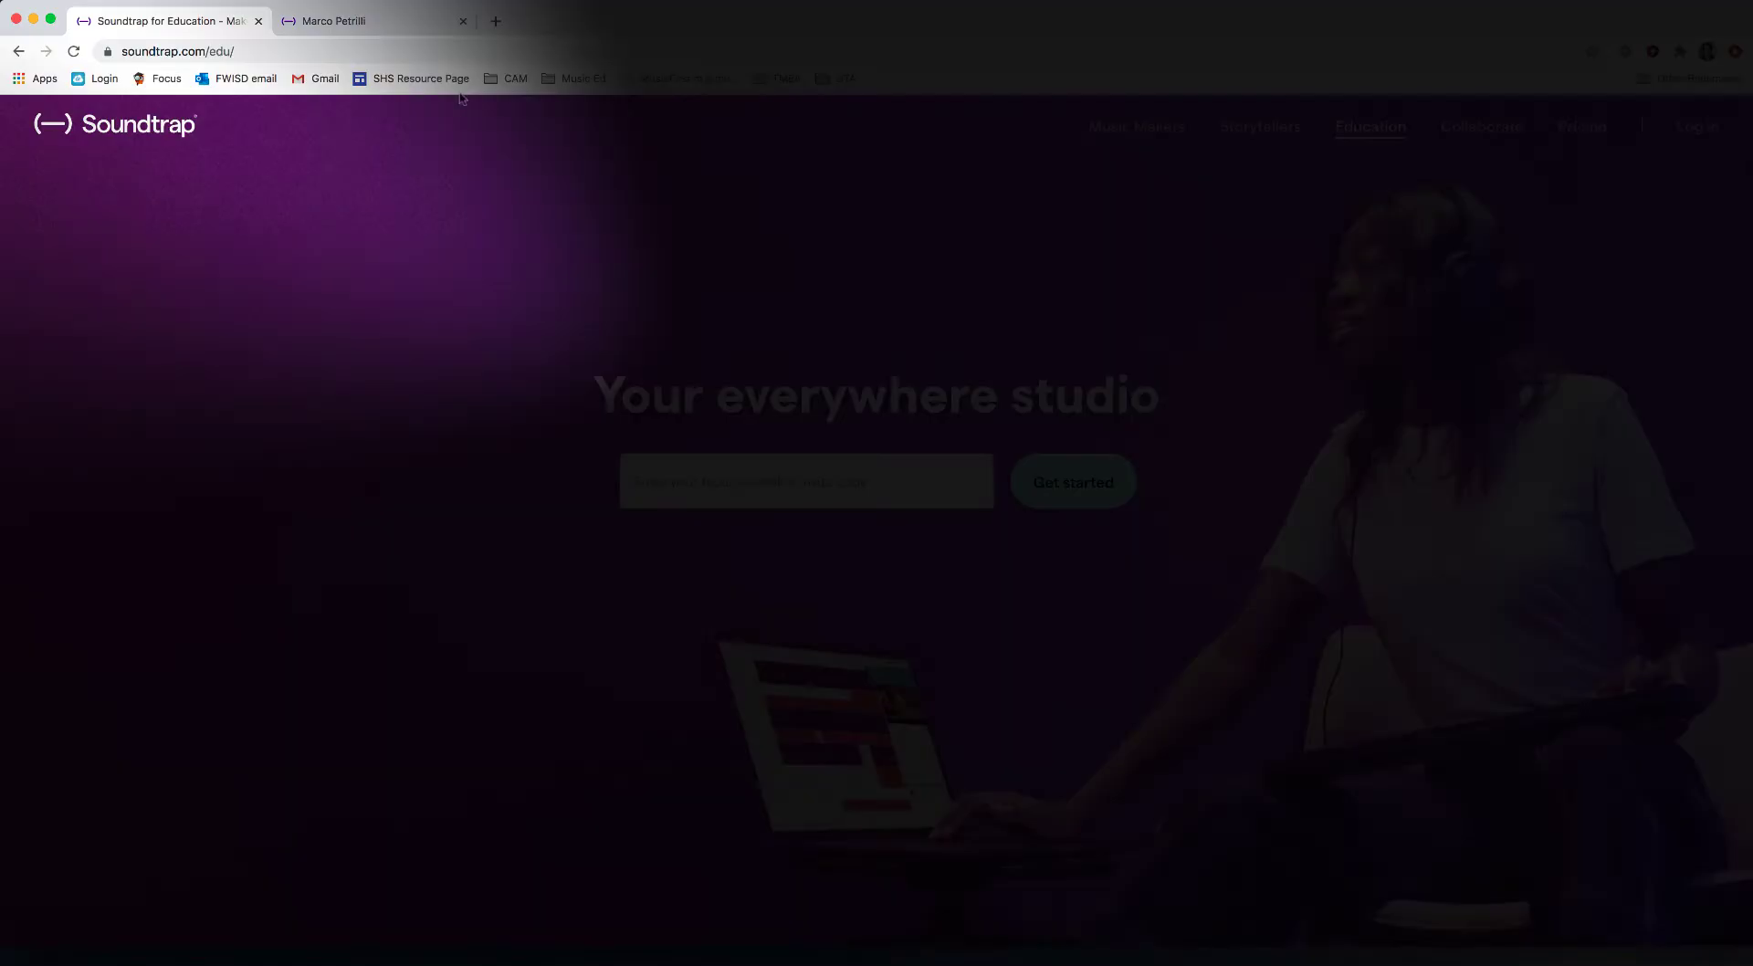
- Sign in to Soundtrap with Google and enter the studio from the profile page
drag(122, 52, 271, 52)
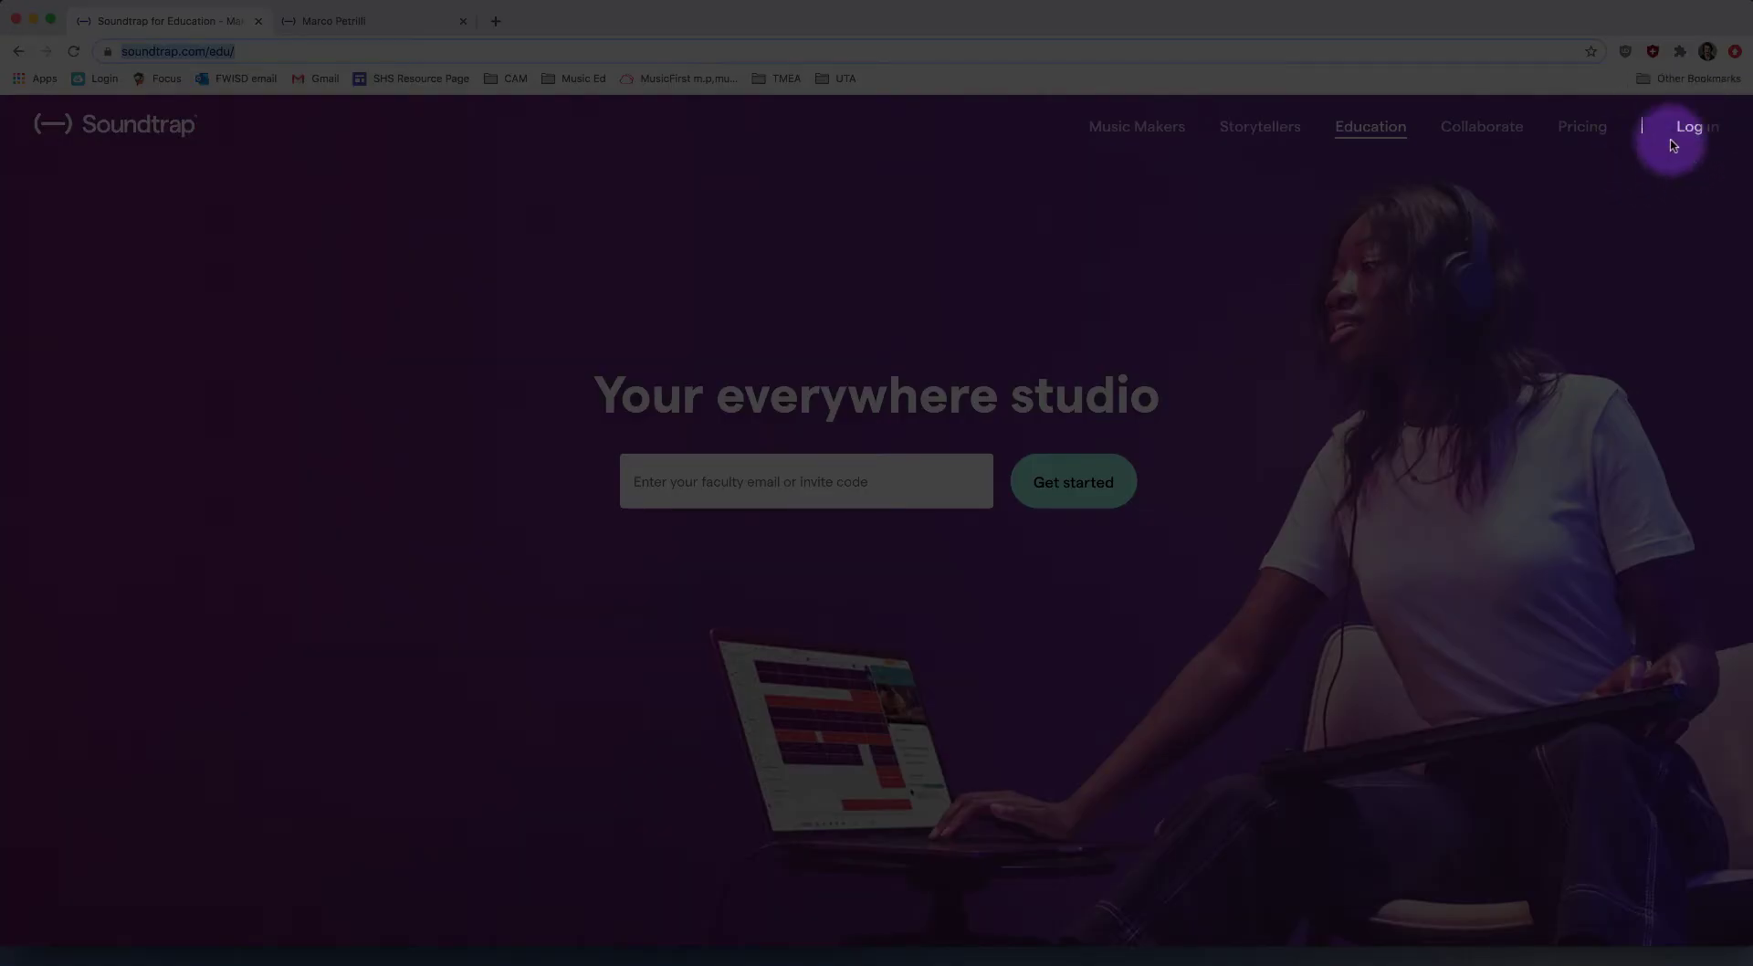
click(1672, 141)
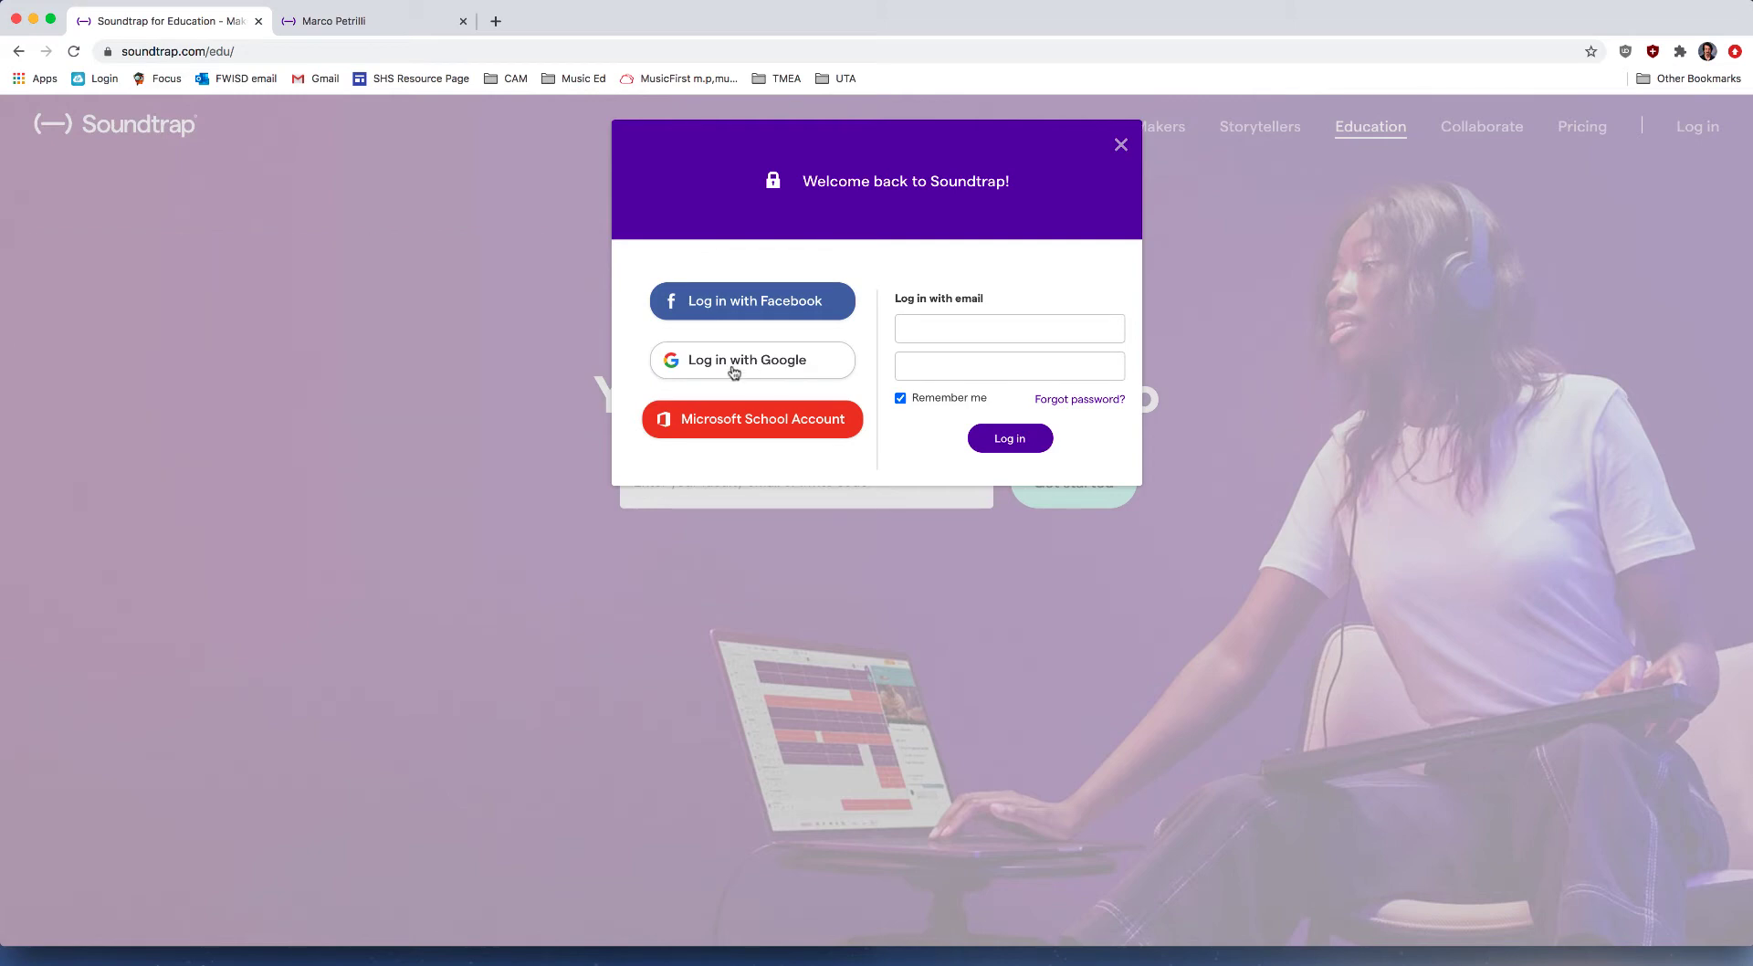
click(749, 368)
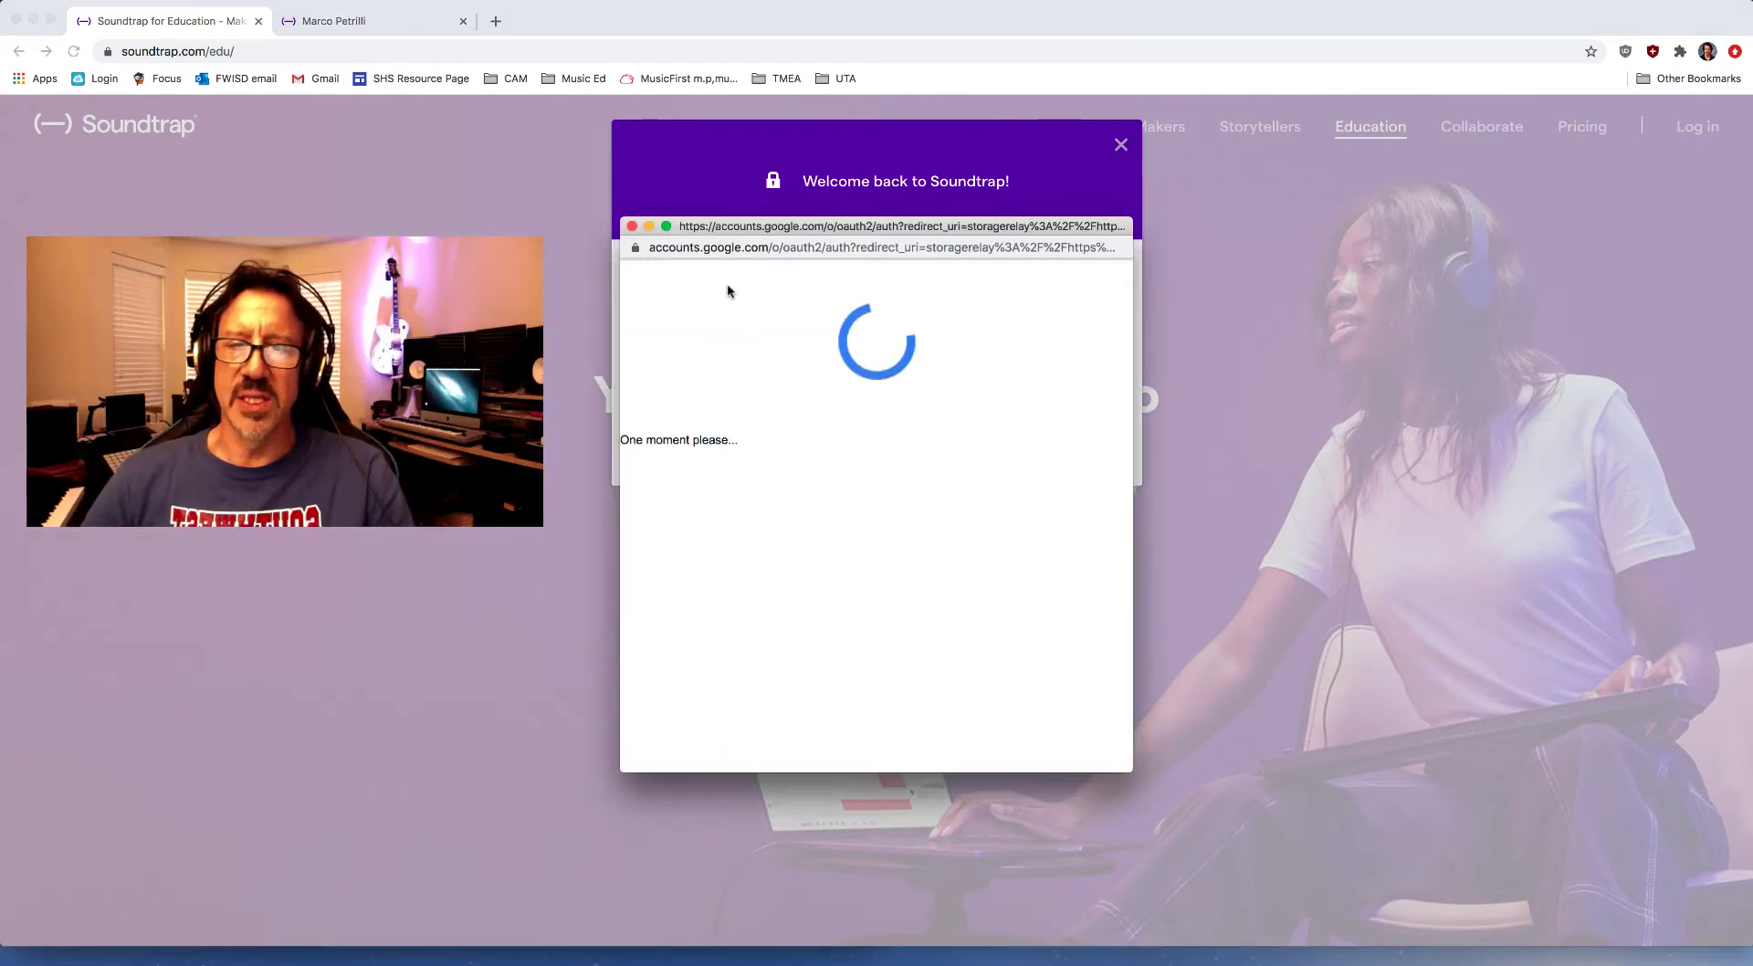
click(359, 23)
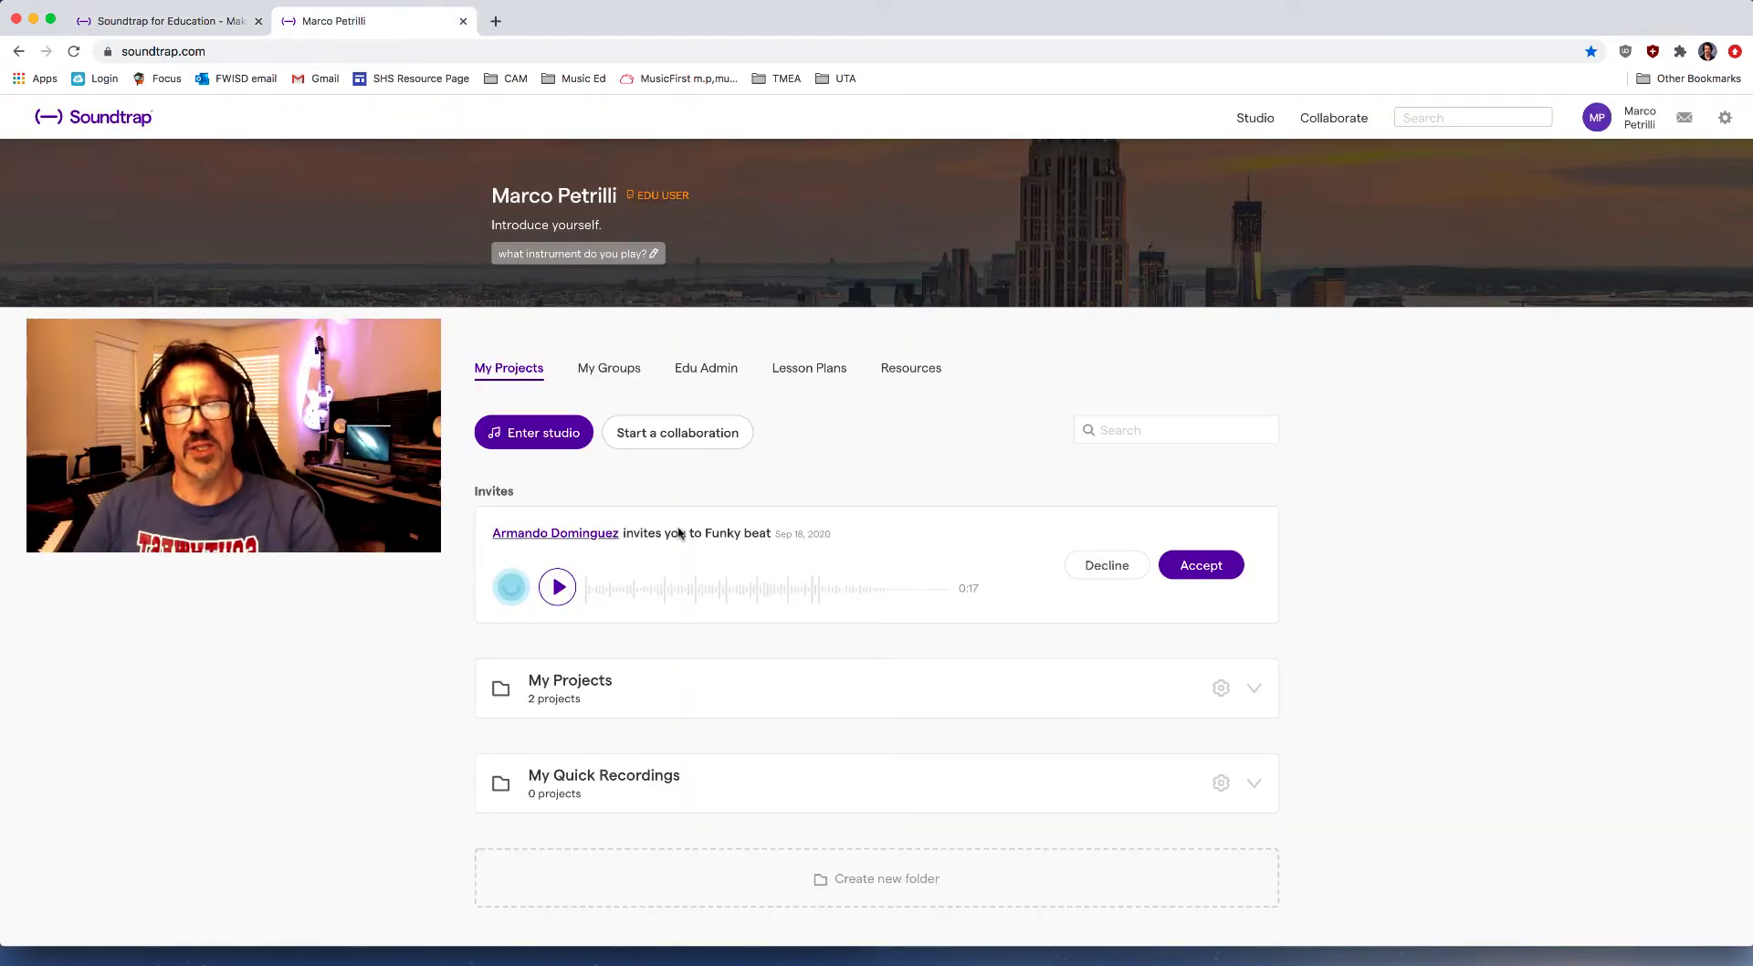
click(544, 434)
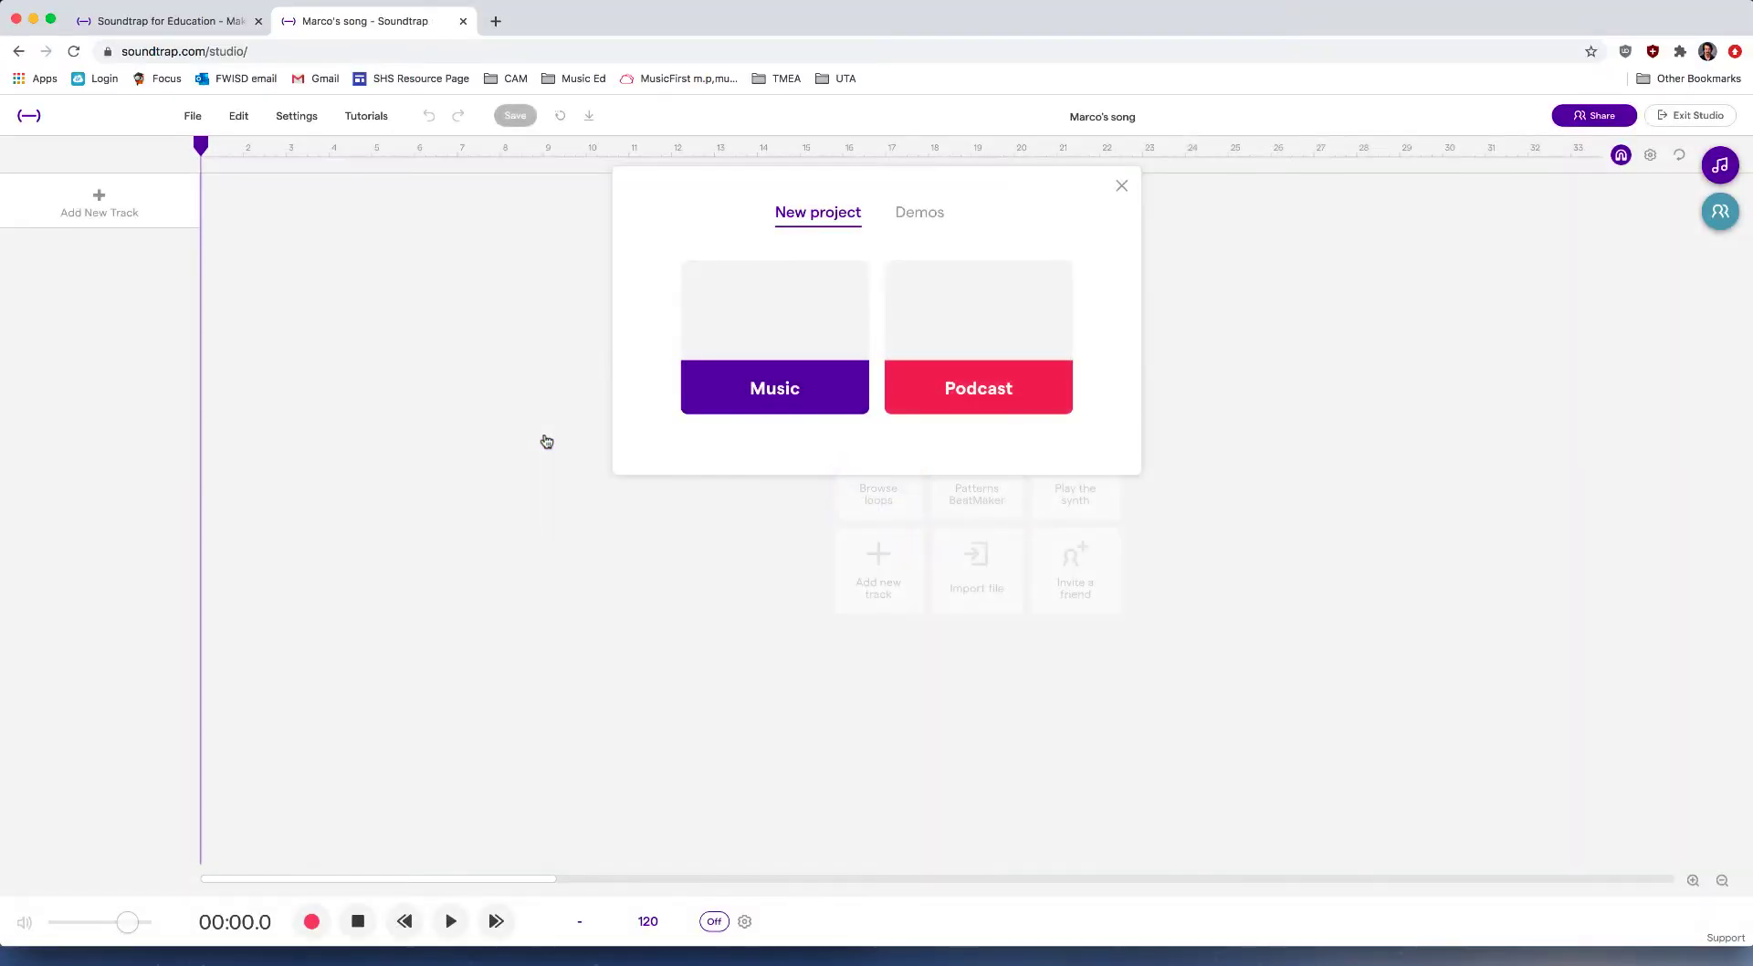
- Start a new Music project and import Cold Sweat funklet.mid from Downloads as a drum track
click(784, 332)
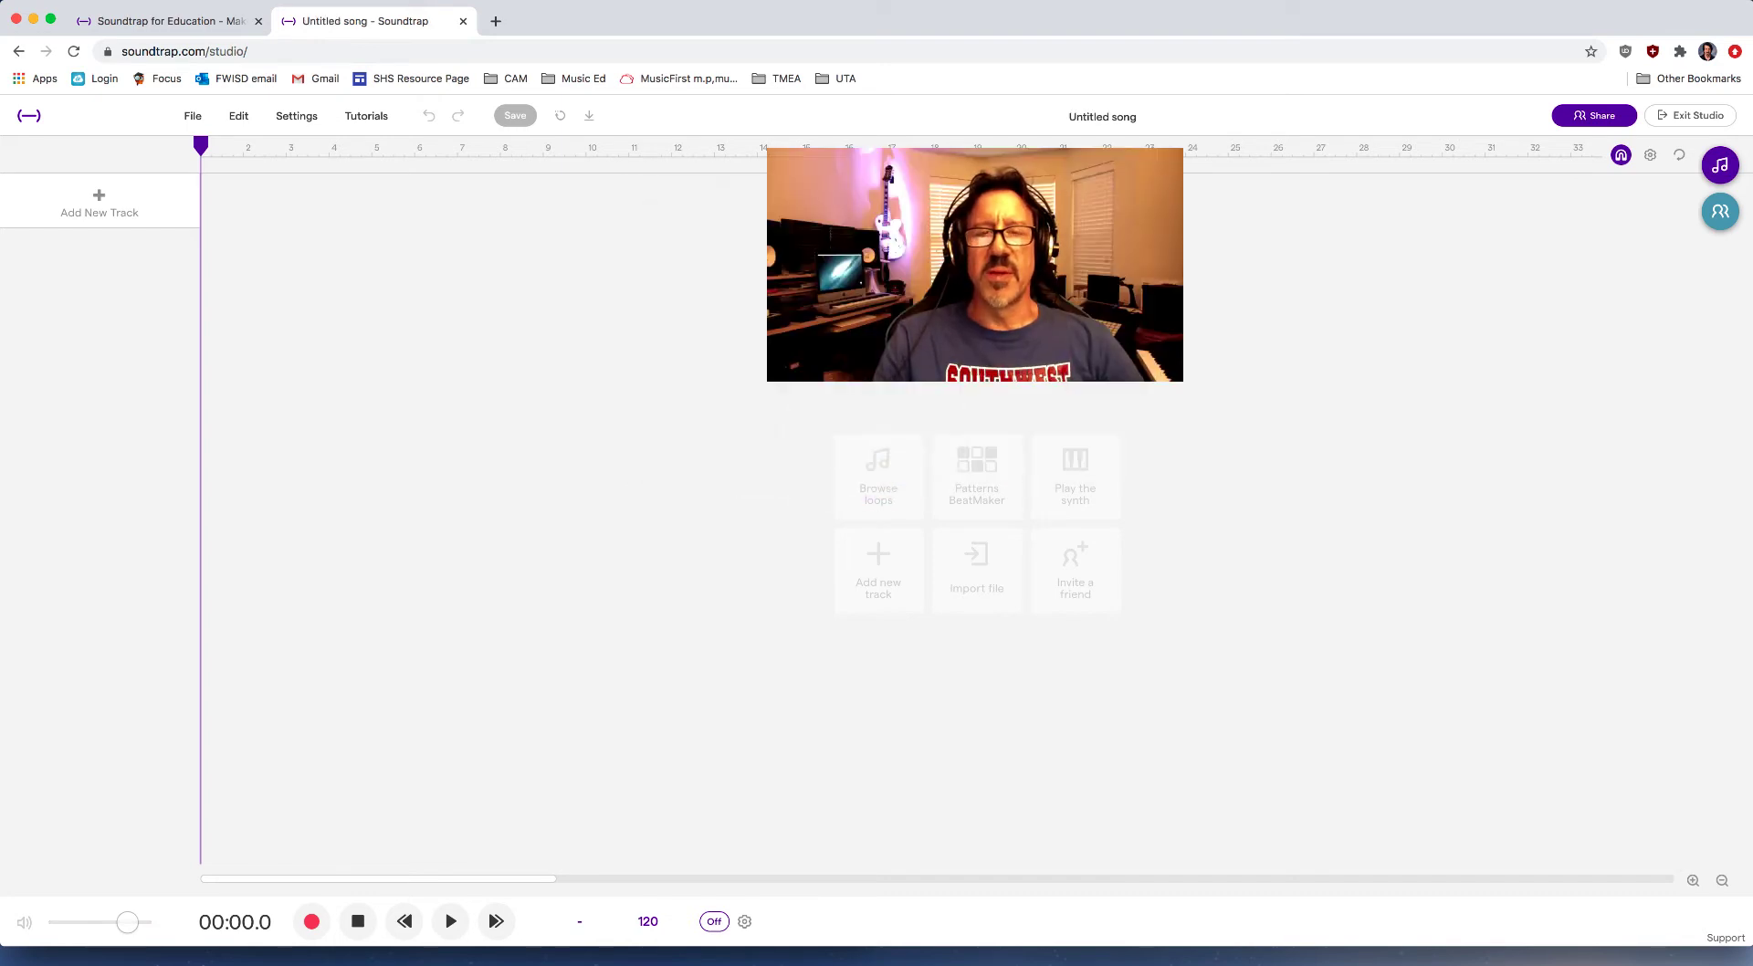
click(987, 608)
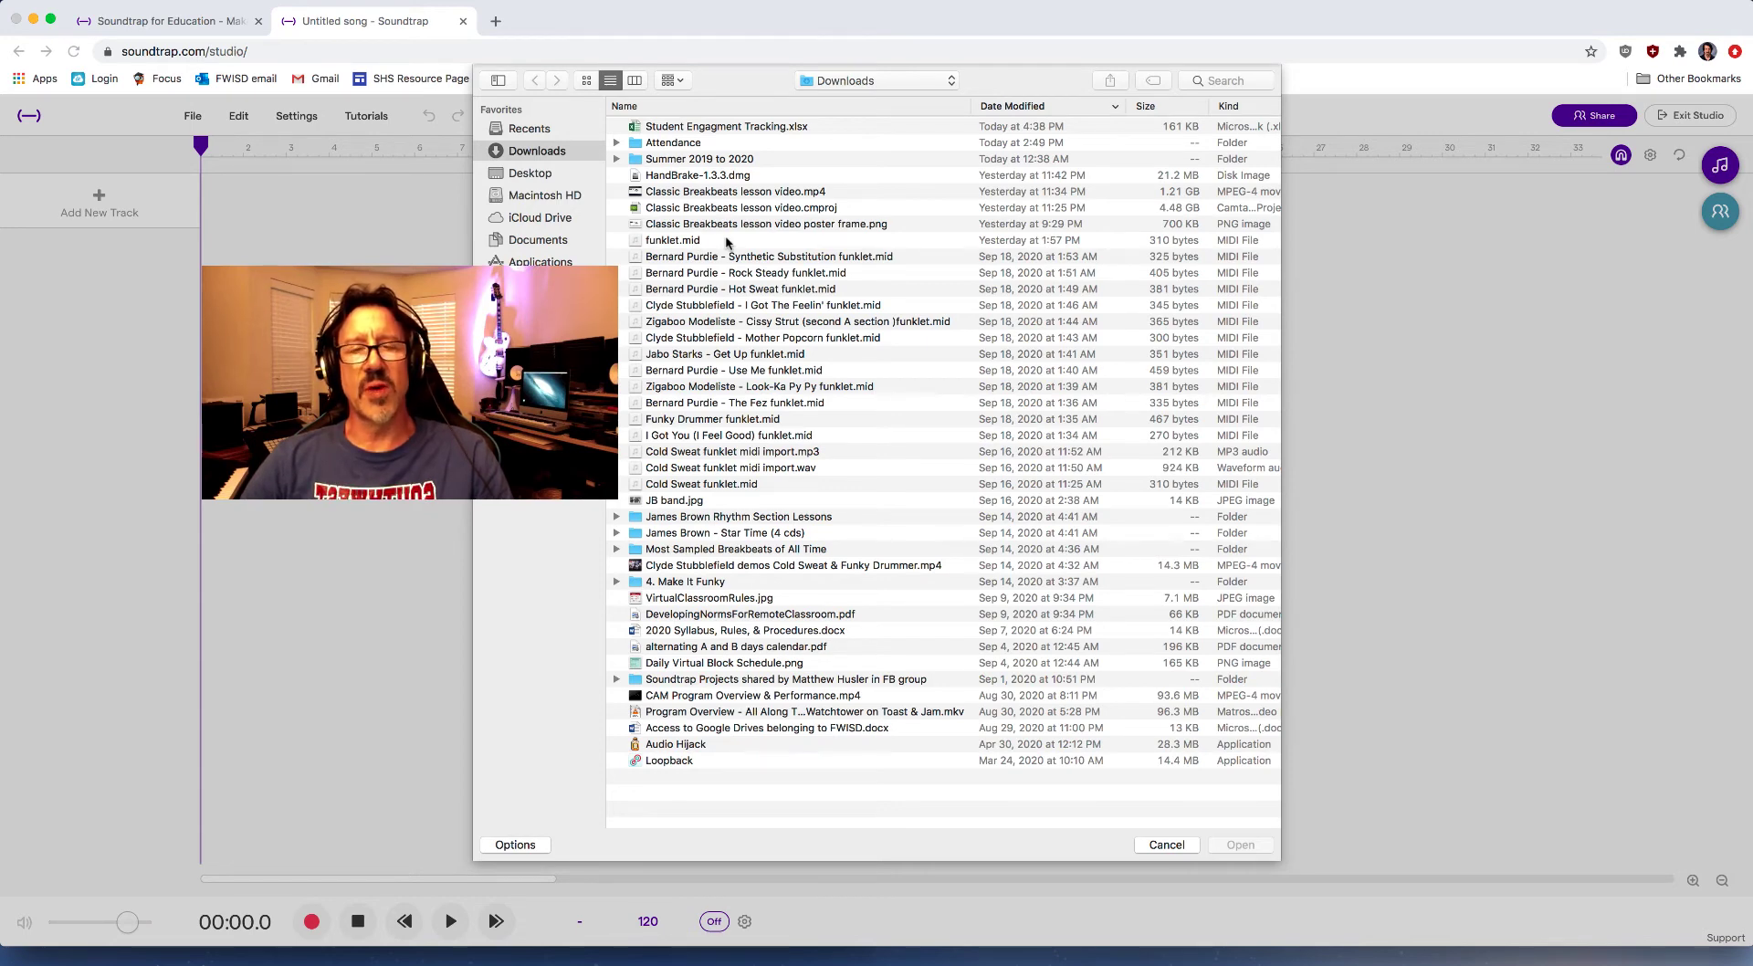
click(667, 487)
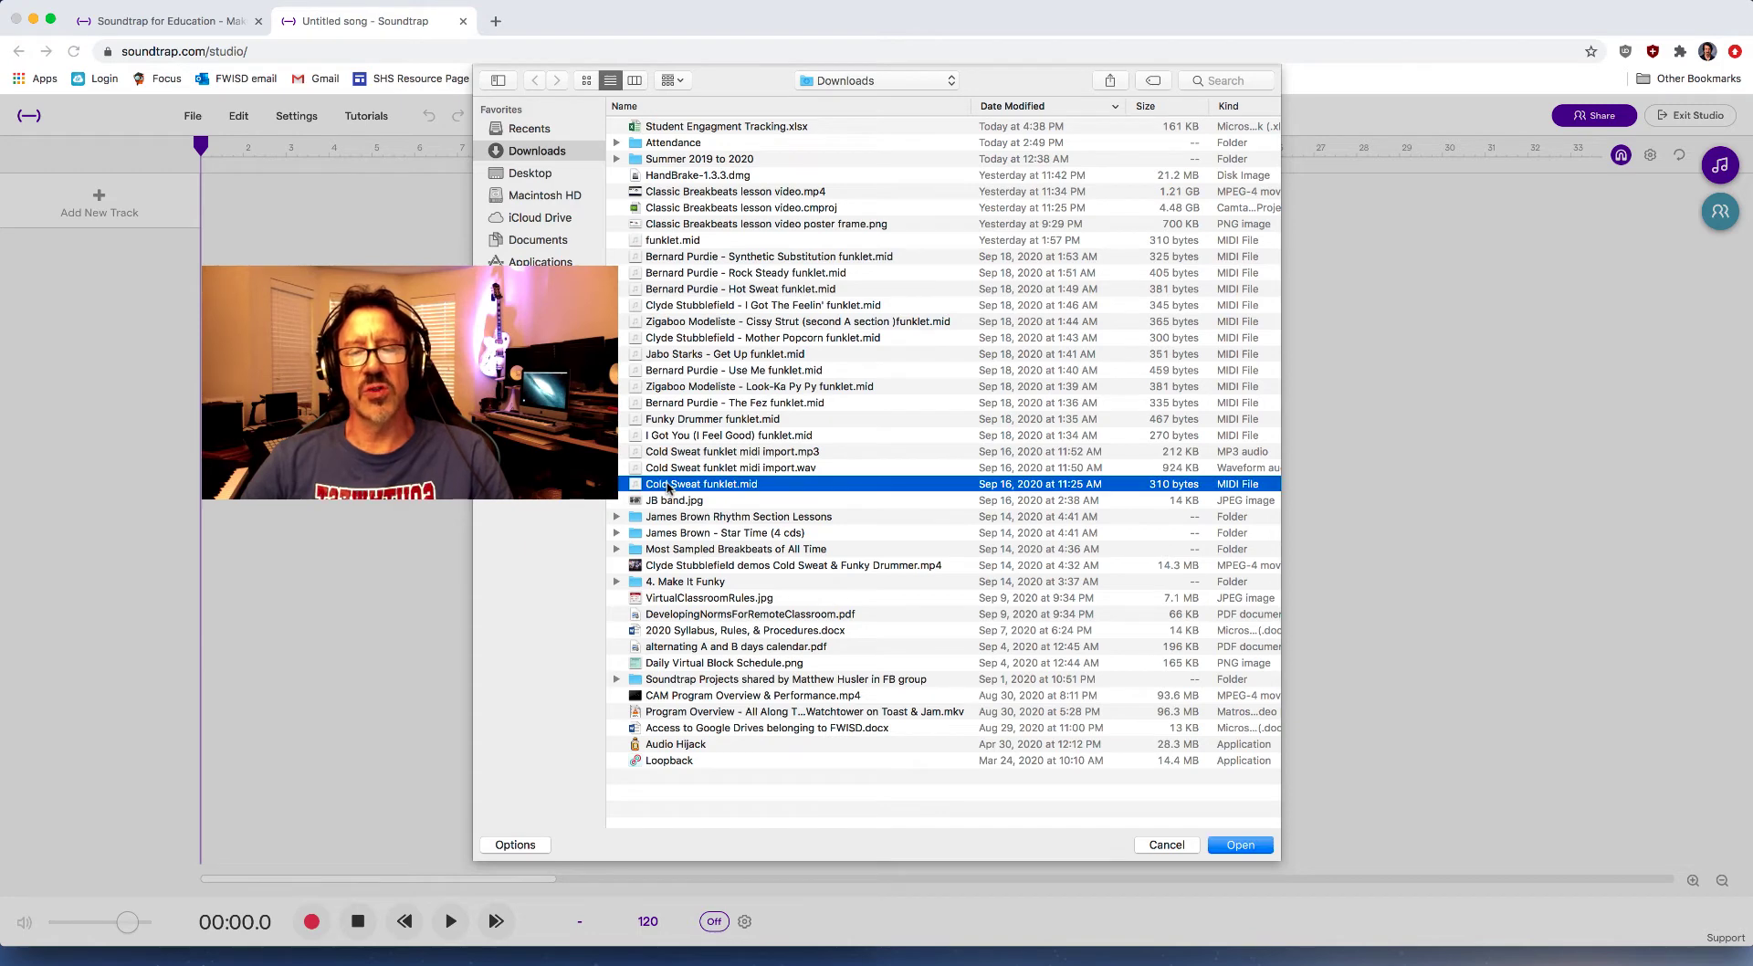
click(1234, 847)
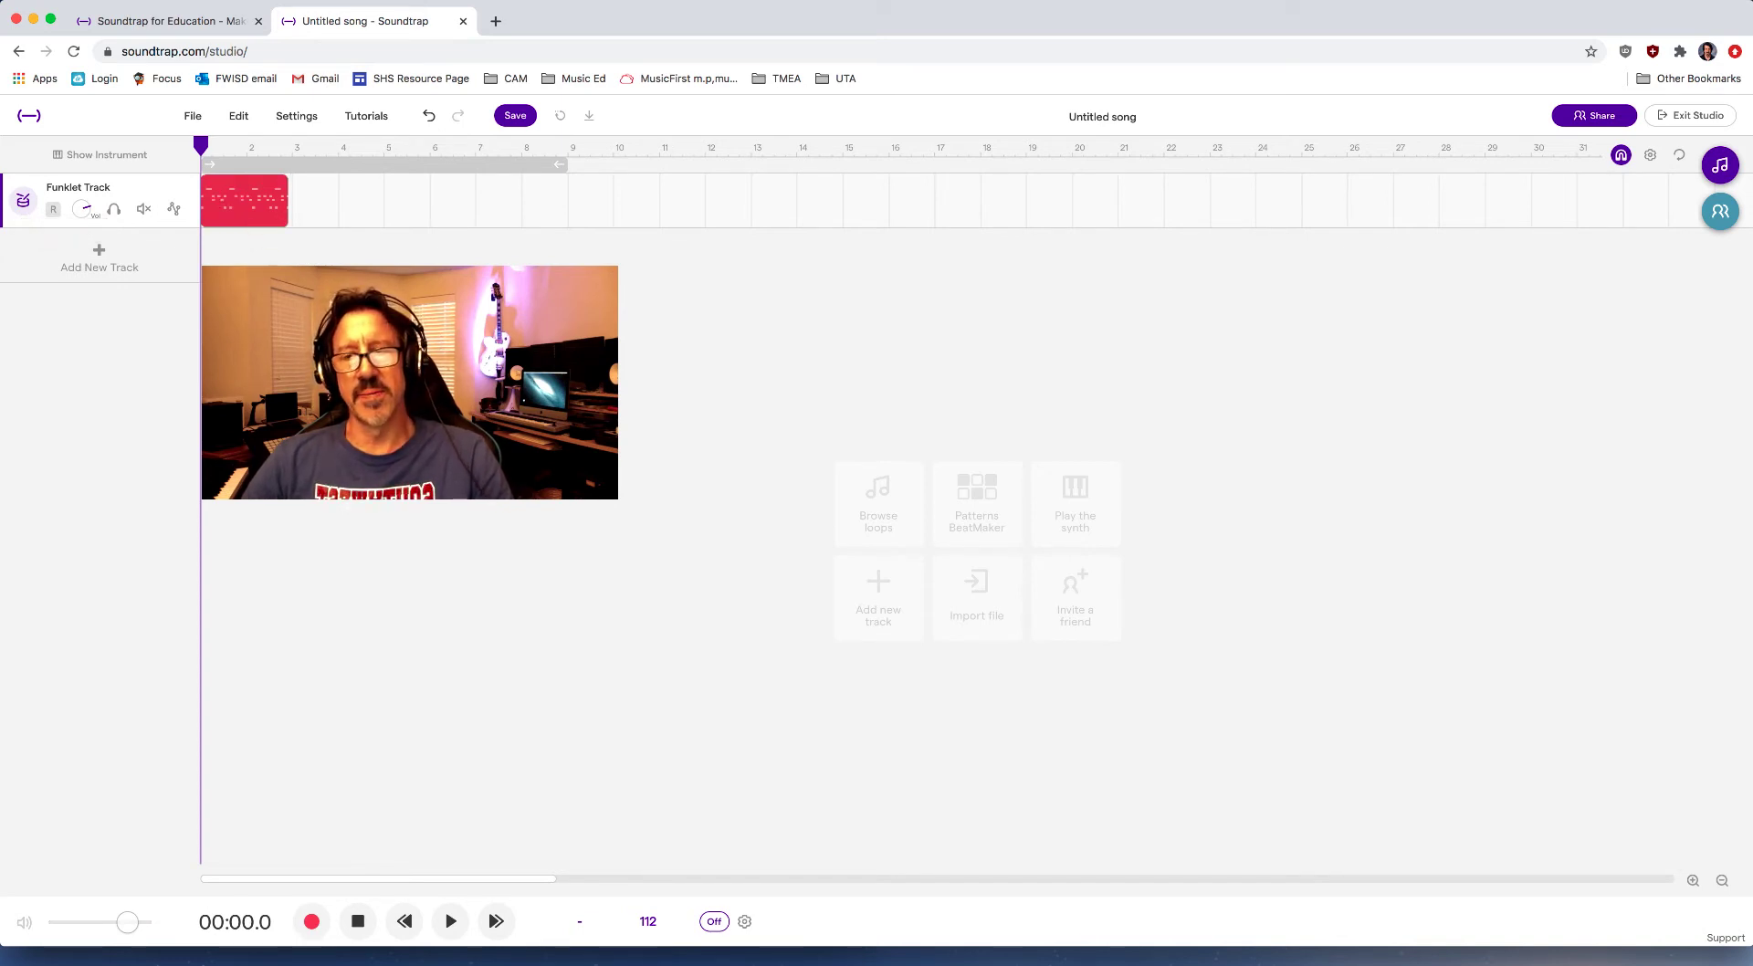
mouse_move(20, 201)
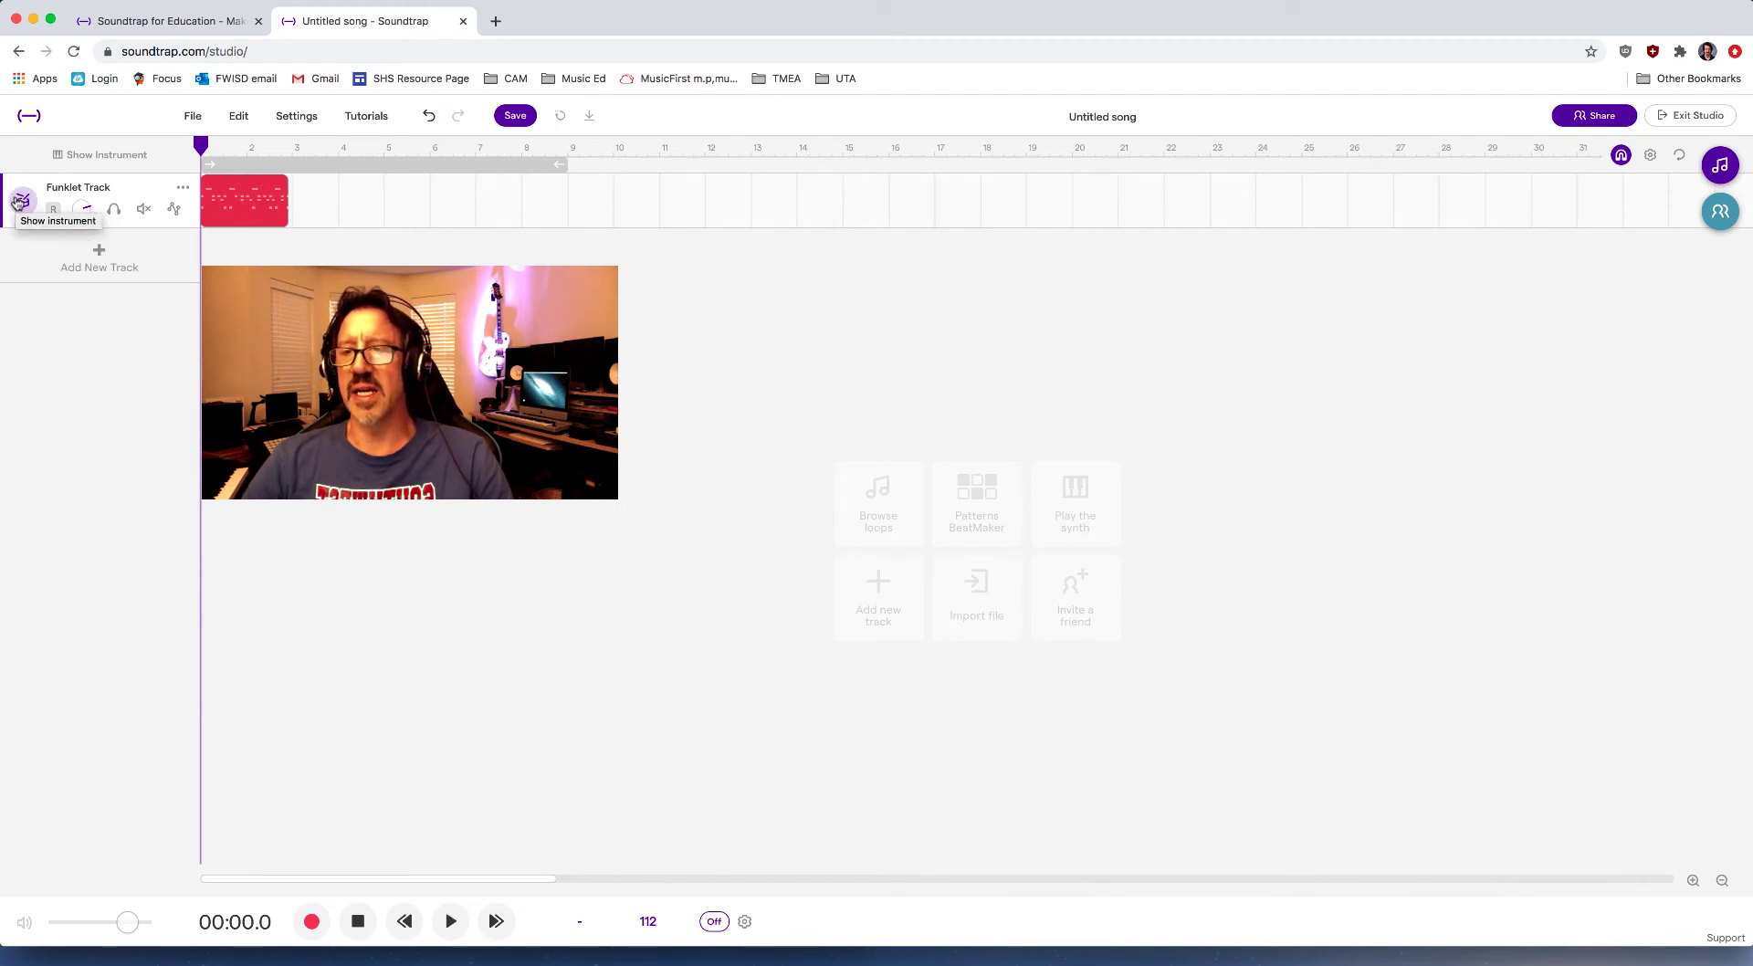
- Show the Clean Black drum kit, test two pads, and play then stop the drum clip
click(21, 202)
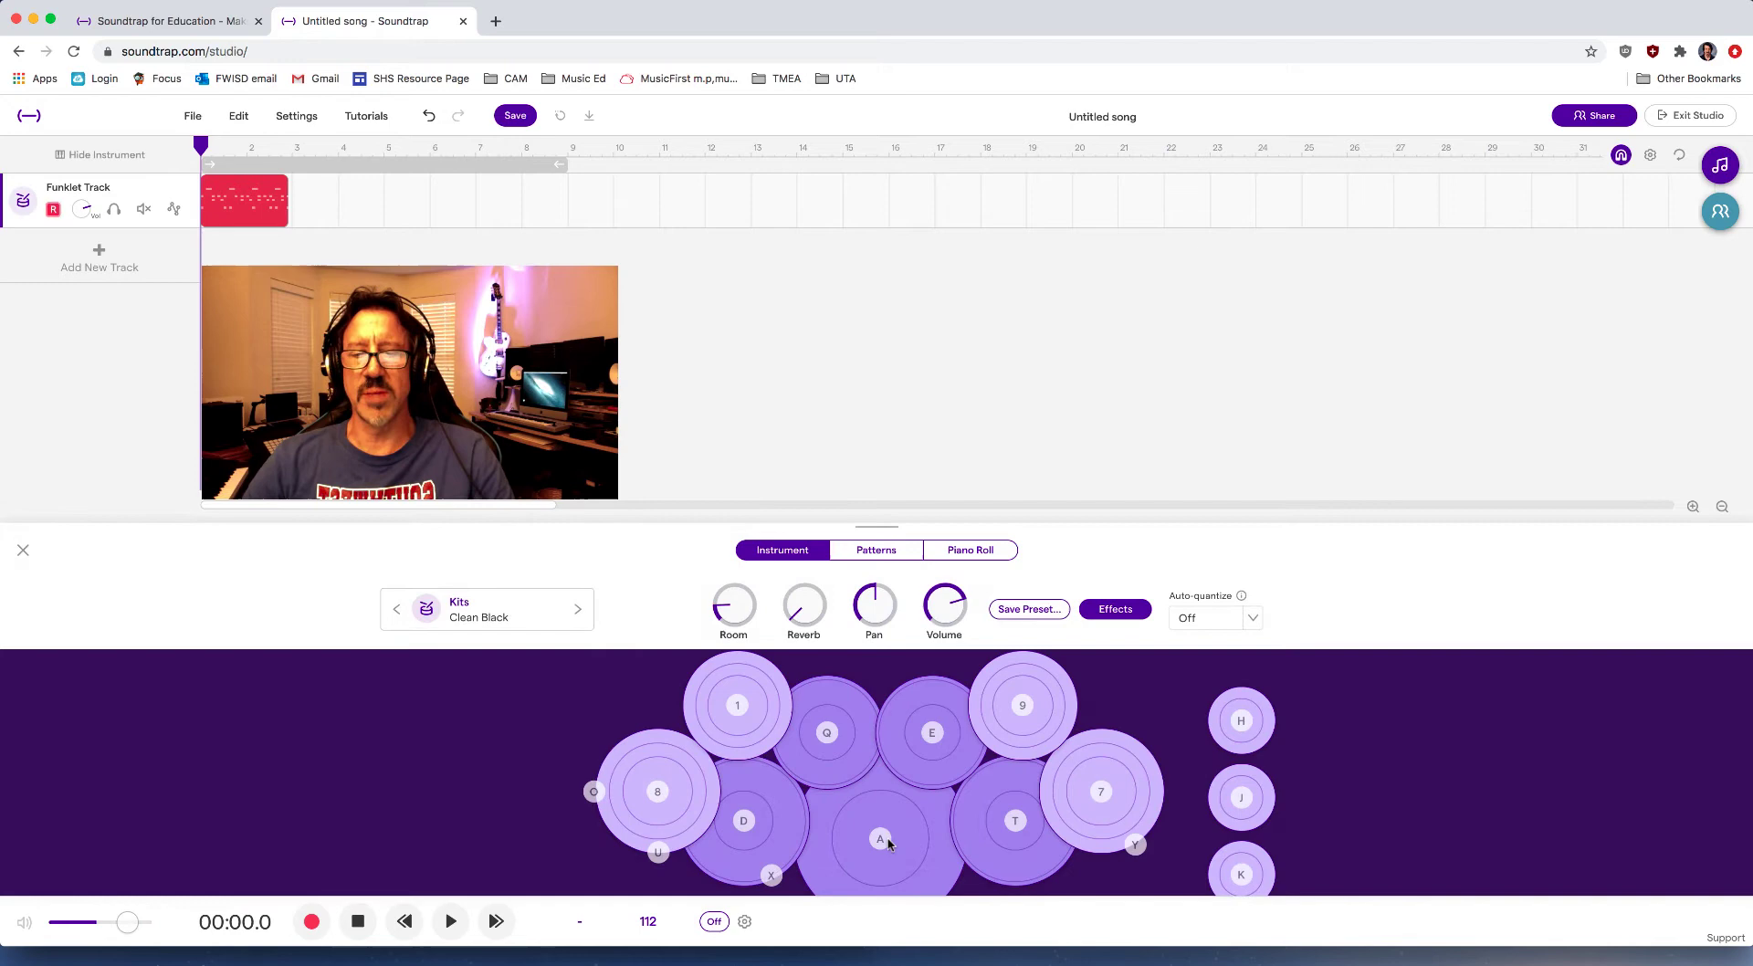
click(812, 826)
click(732, 821)
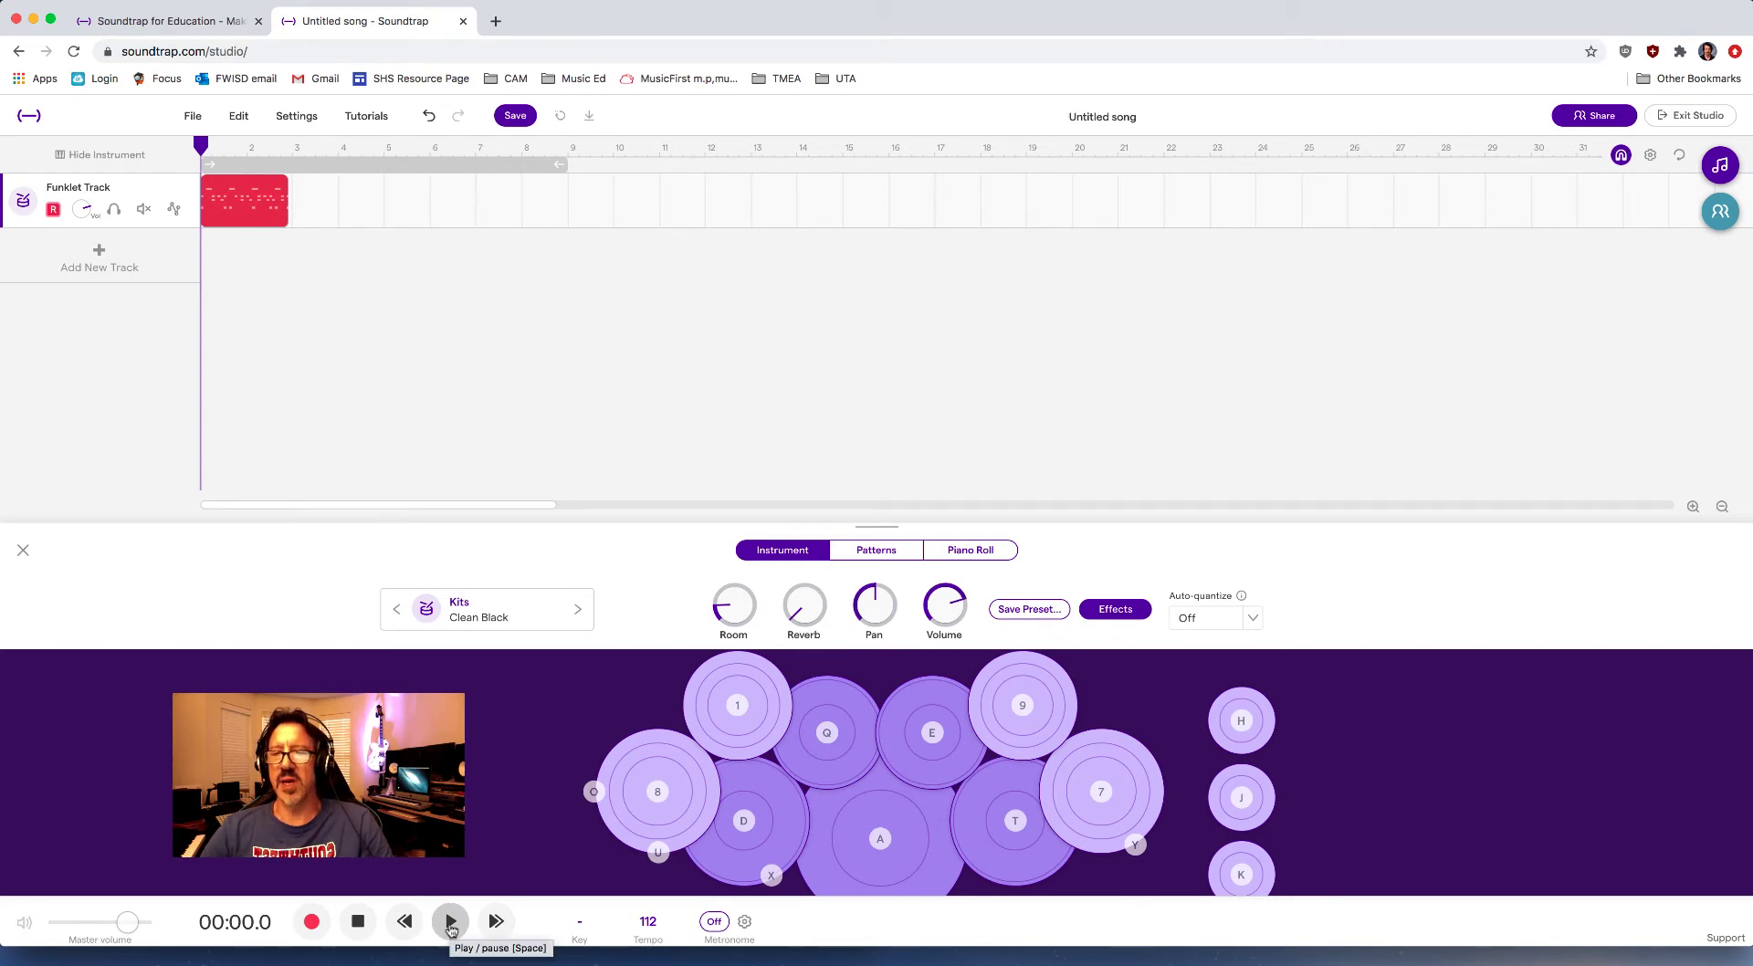
click(451, 929)
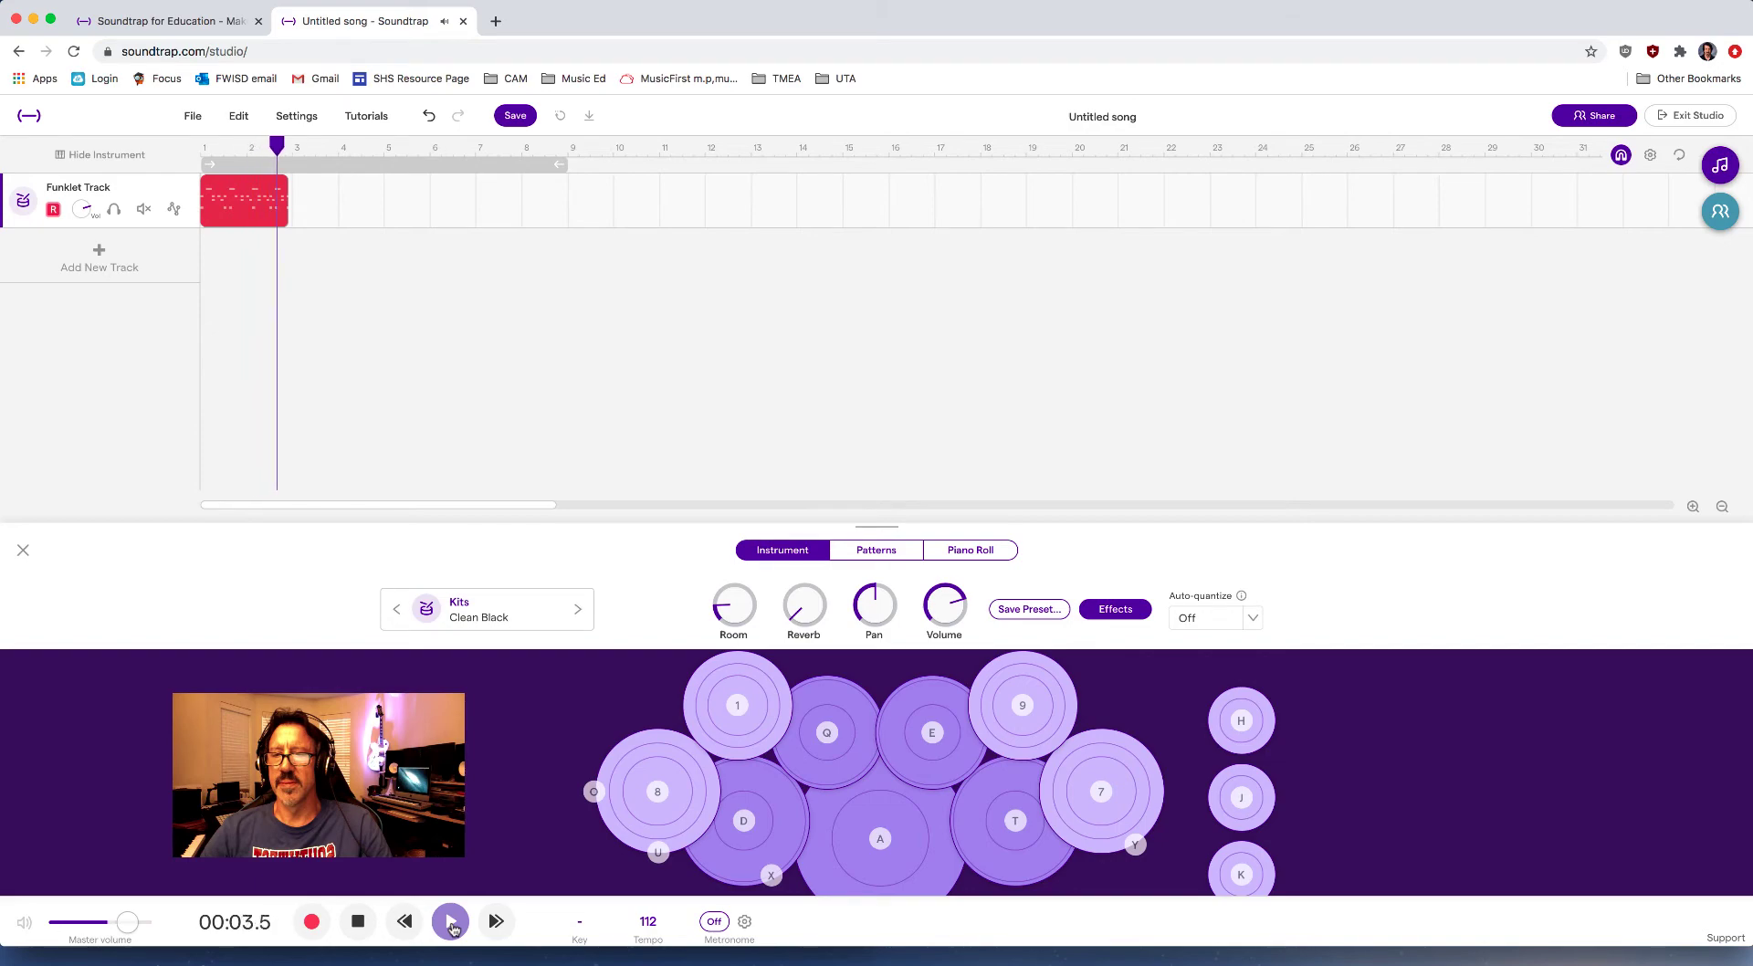
click(358, 922)
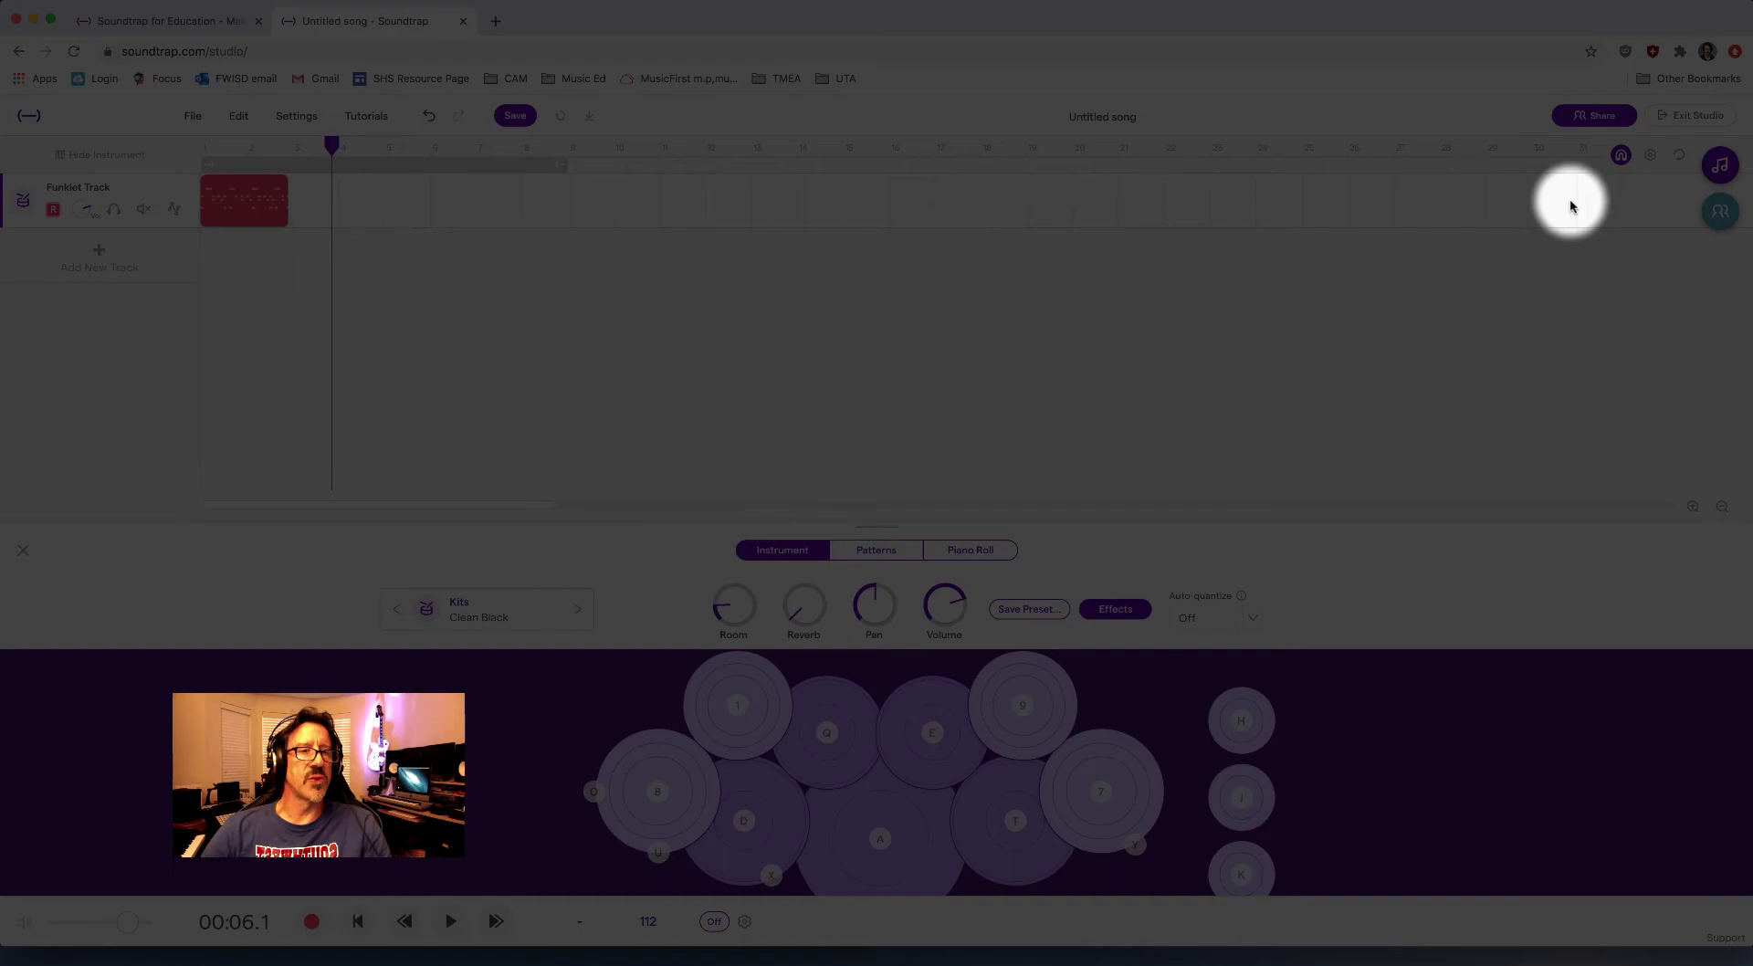
- Turn looping on with the loop ending at bar 3 around the two-bar clip
click(1681, 157)
click(1681, 157)
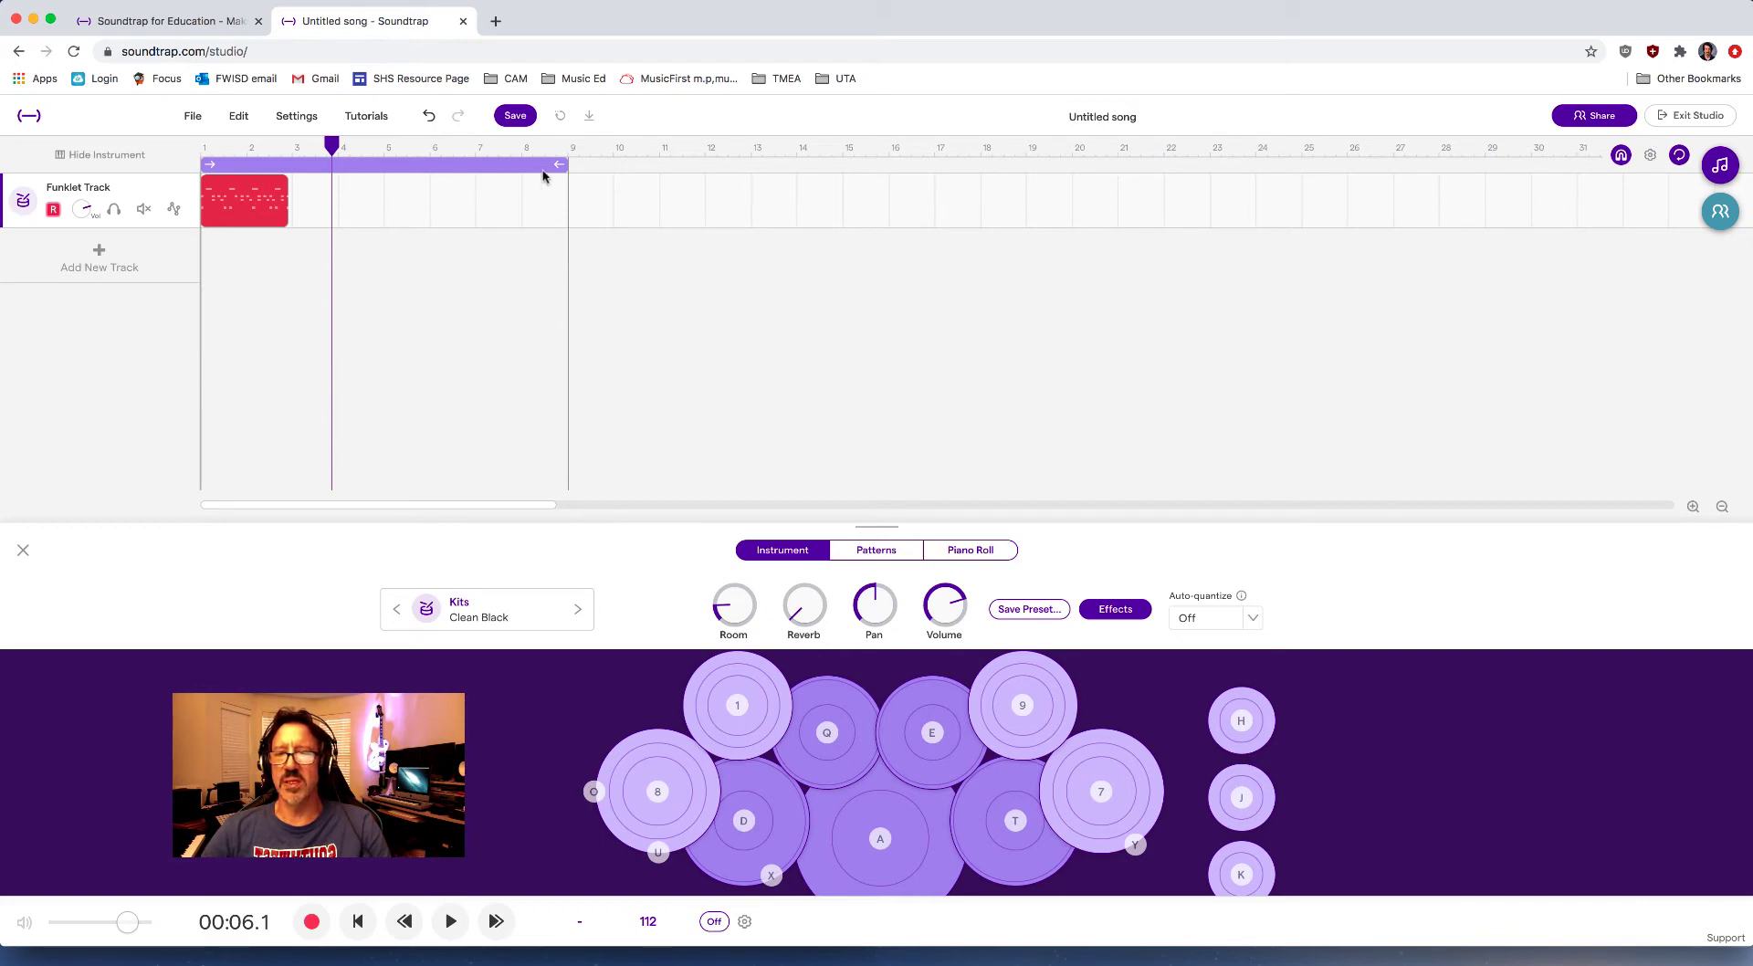
click(1680, 155)
click(1680, 156)
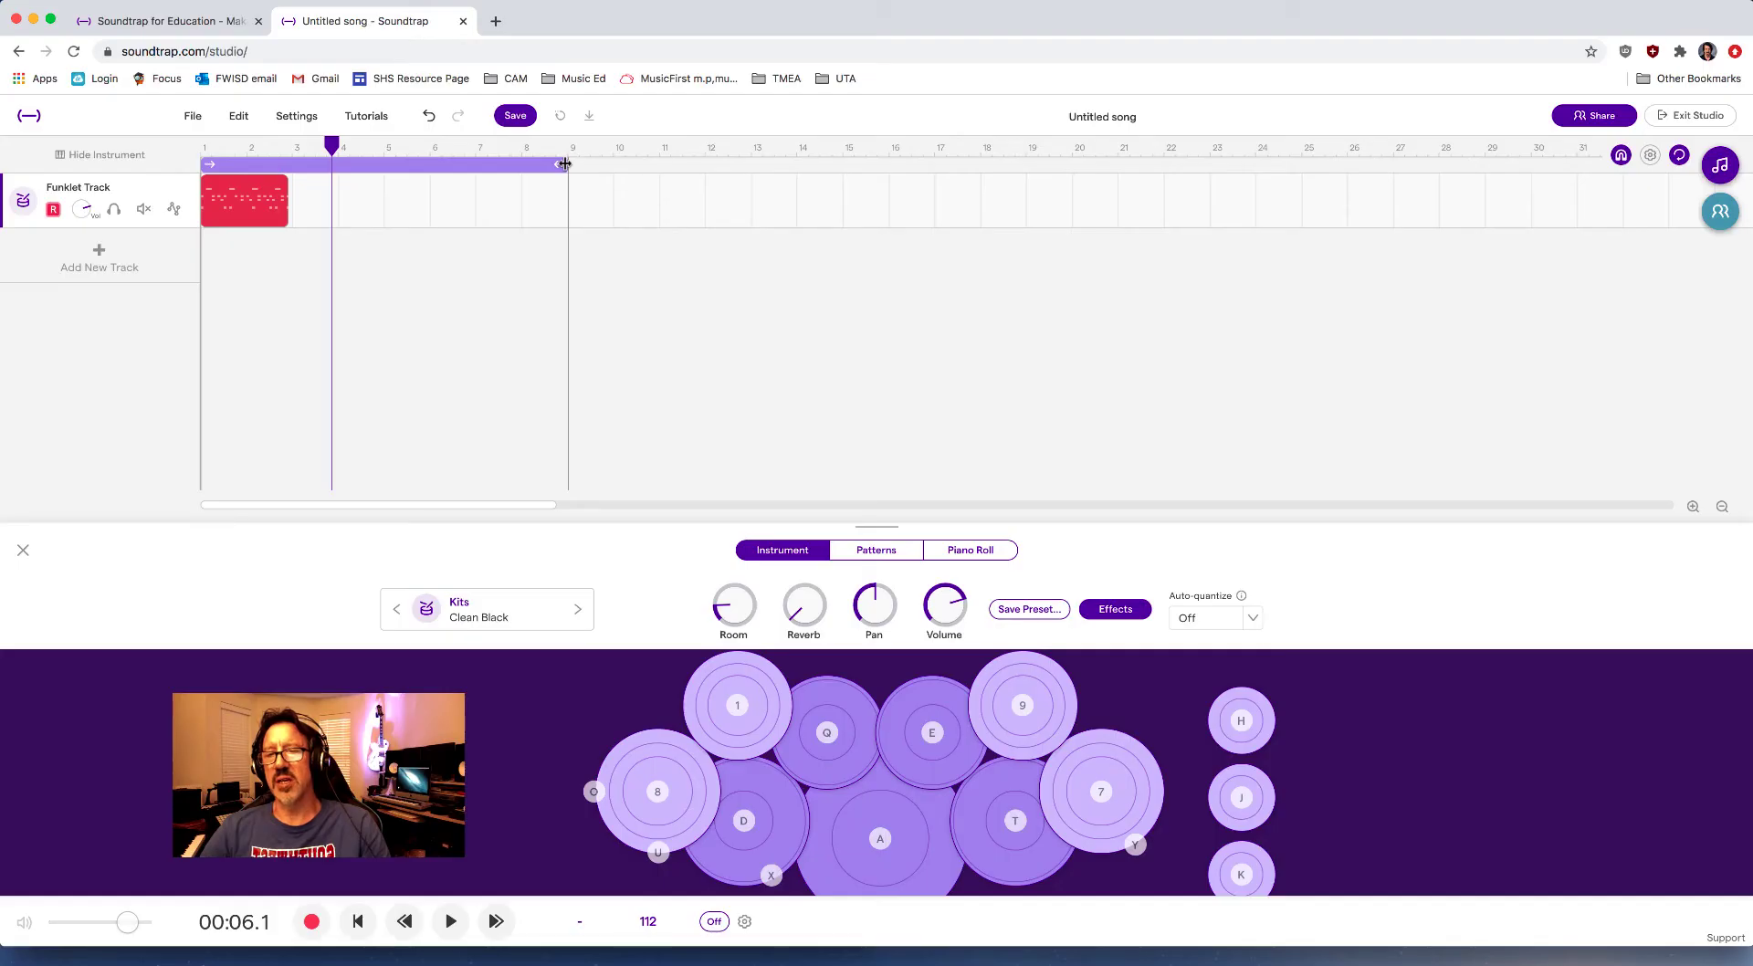
drag(565, 164, 292, 161)
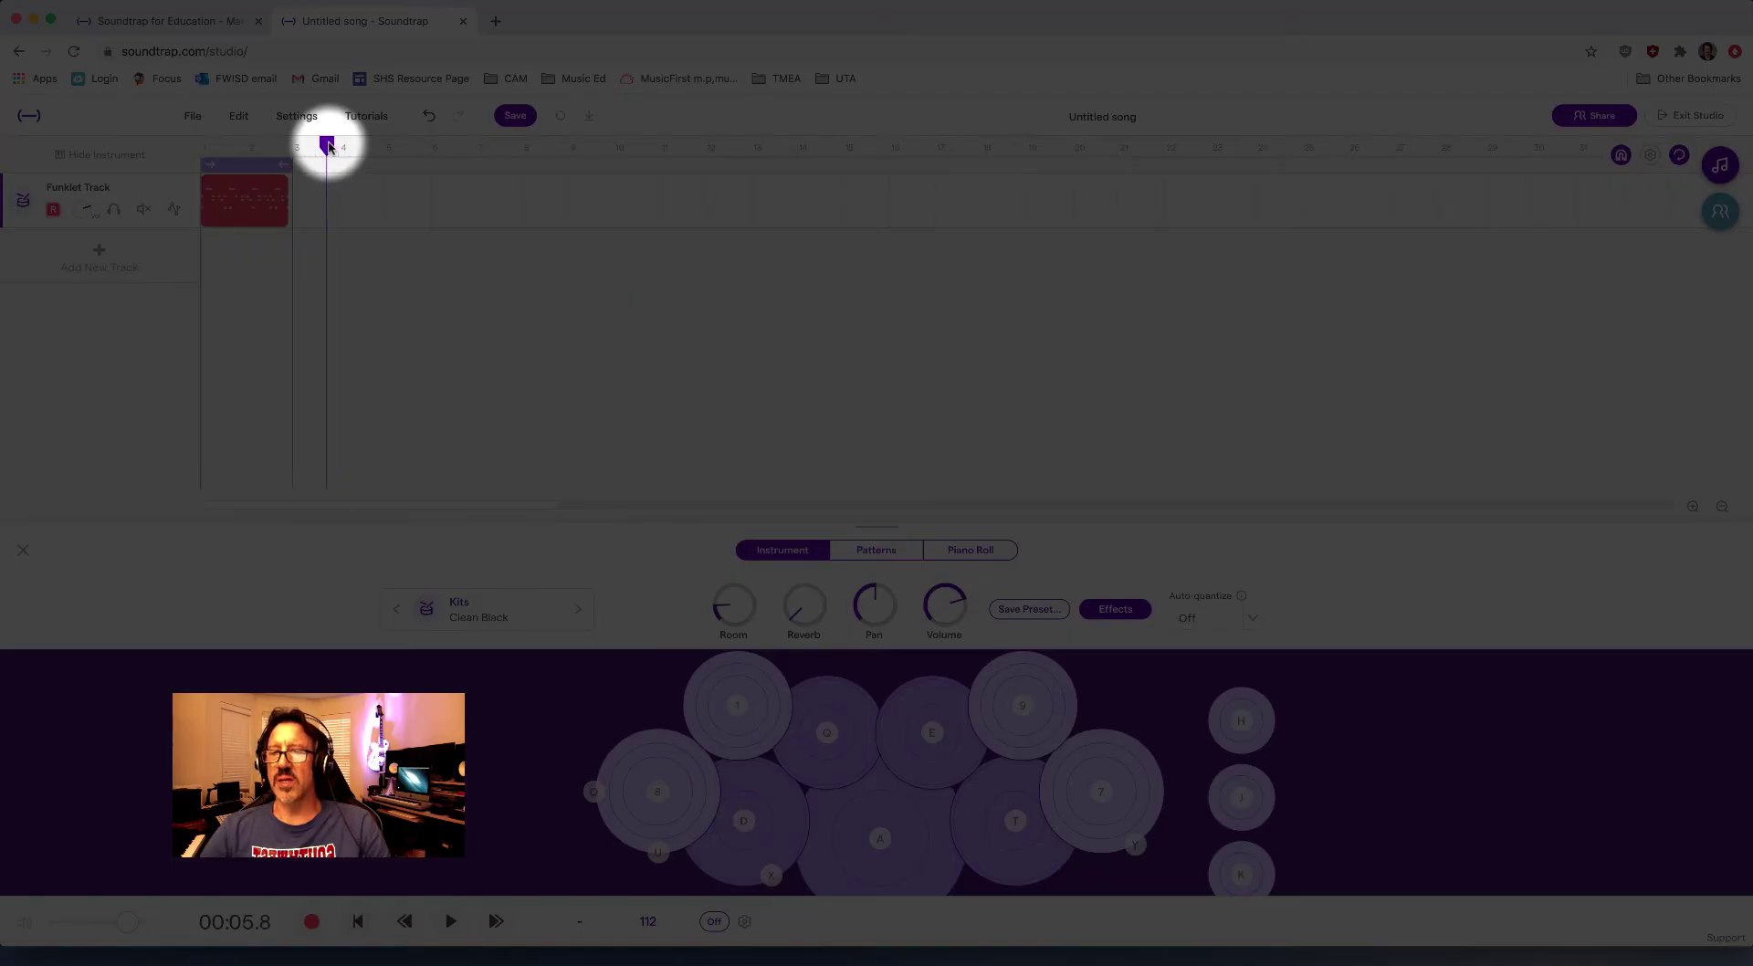
drag(332, 147, 201, 145)
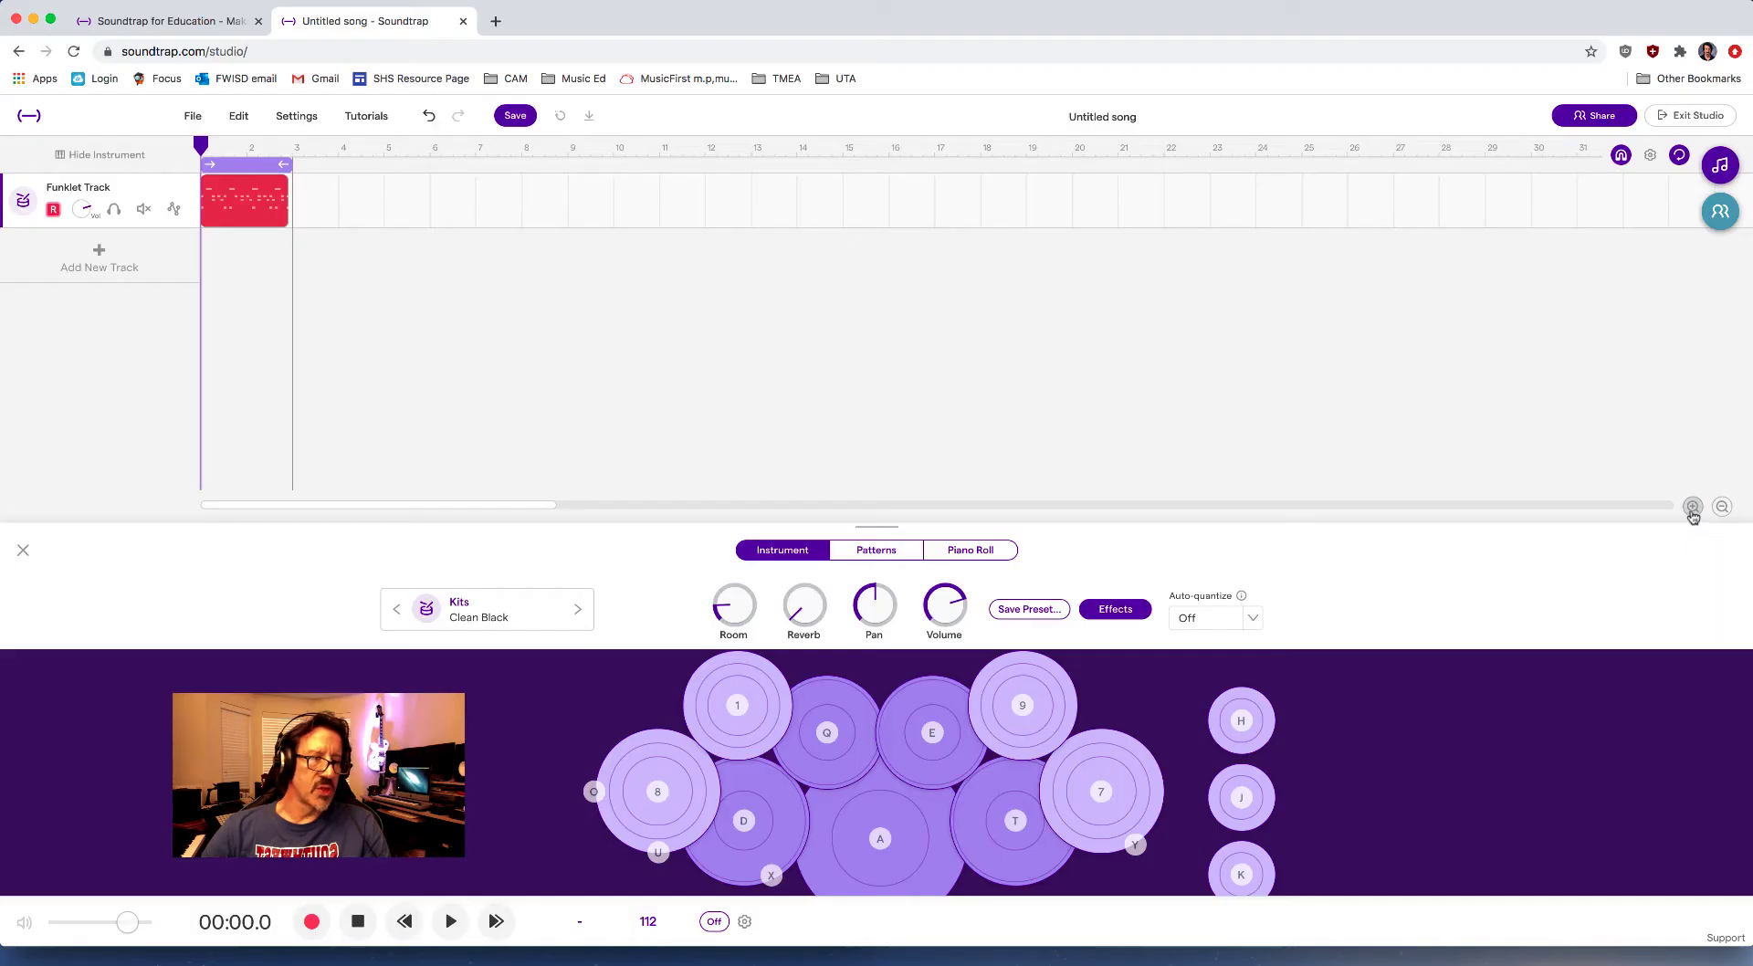
- Zoom the timeline in three steps and audition the looped two-bar drum clip
click(1692, 508)
click(1692, 508)
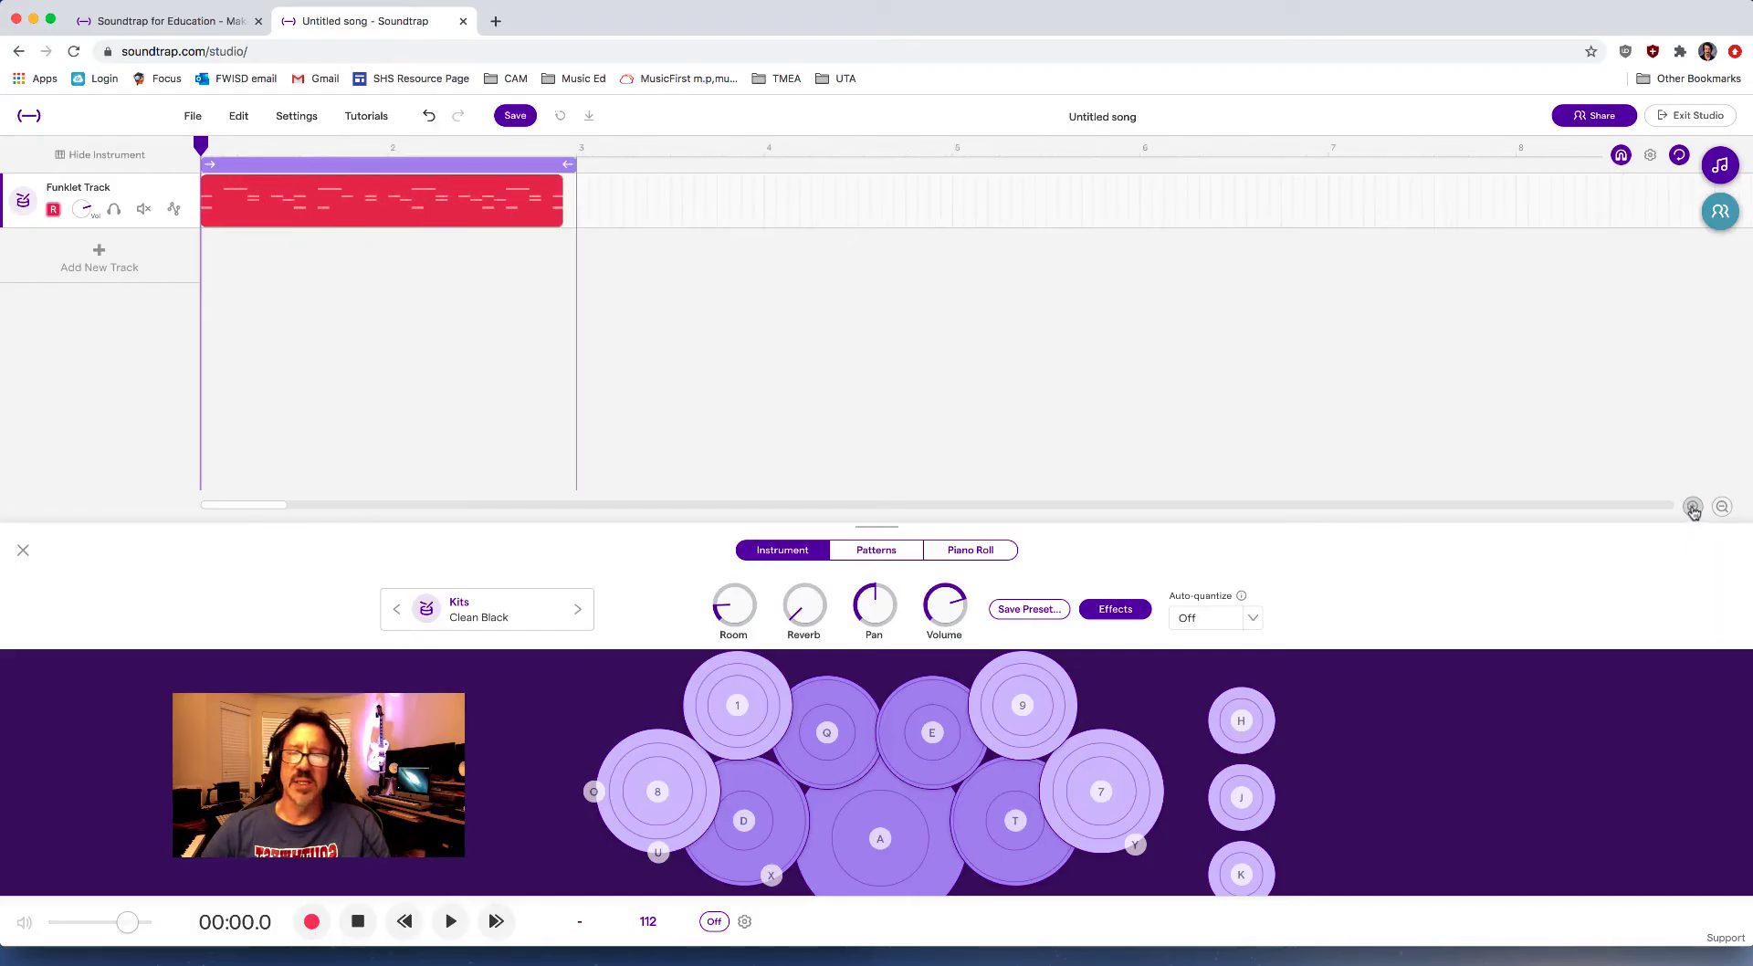
click(1692, 508)
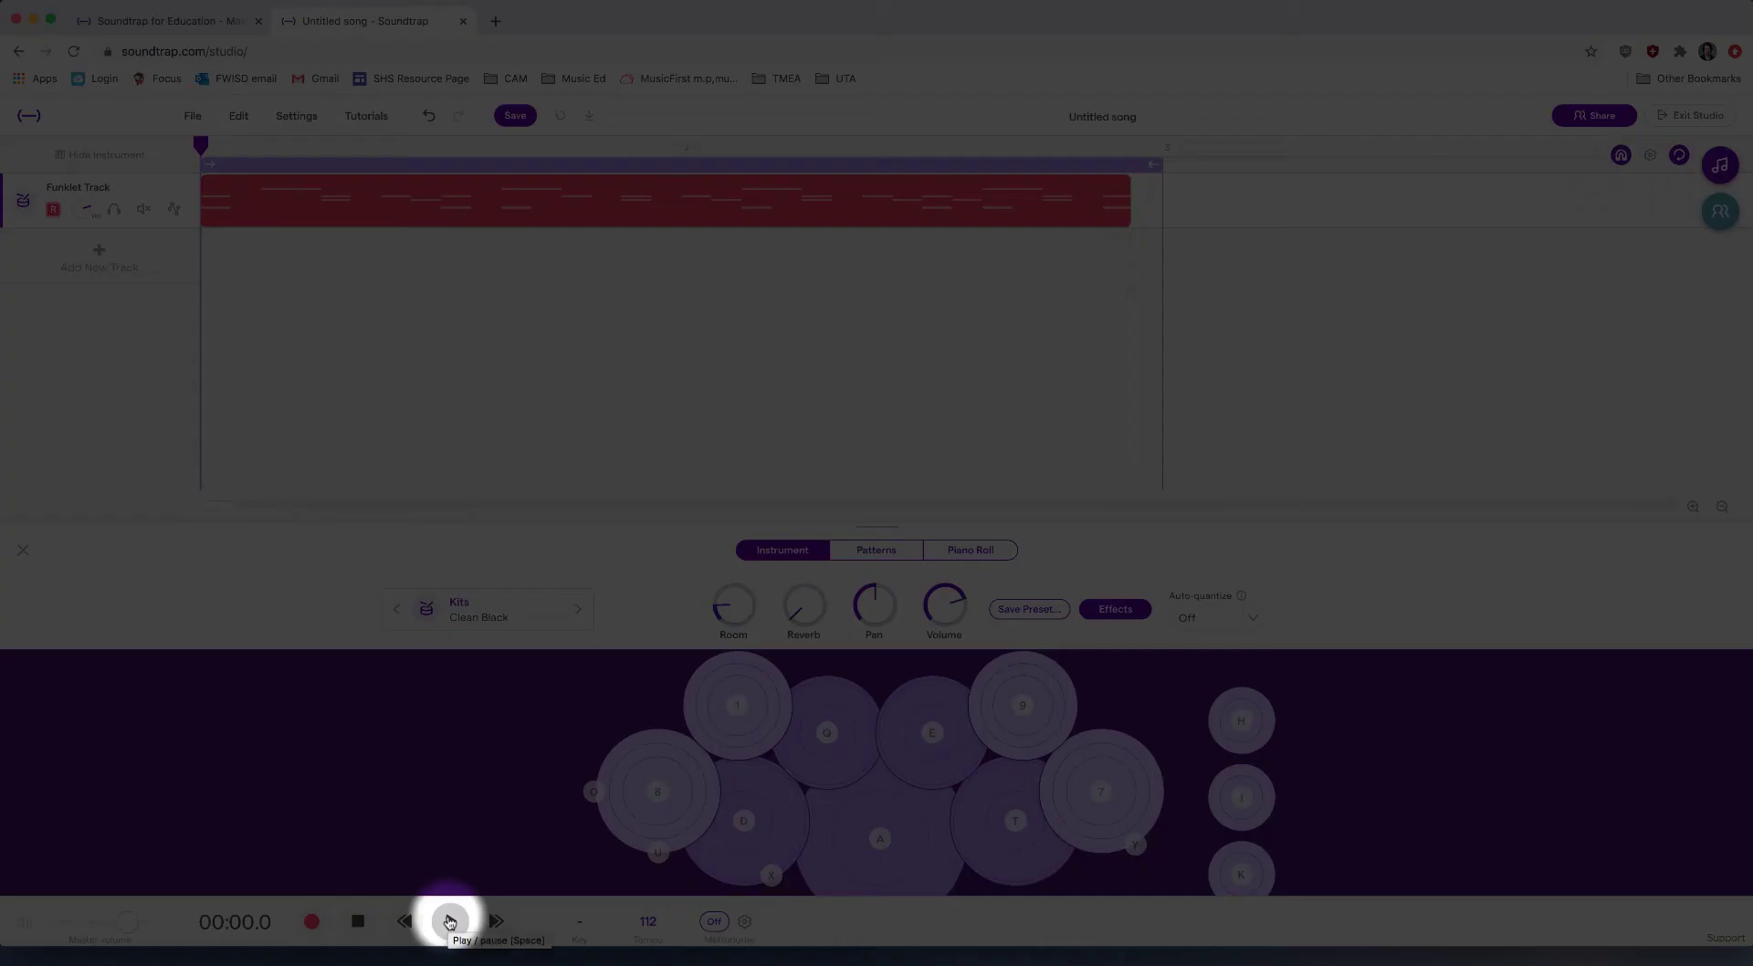
click(449, 922)
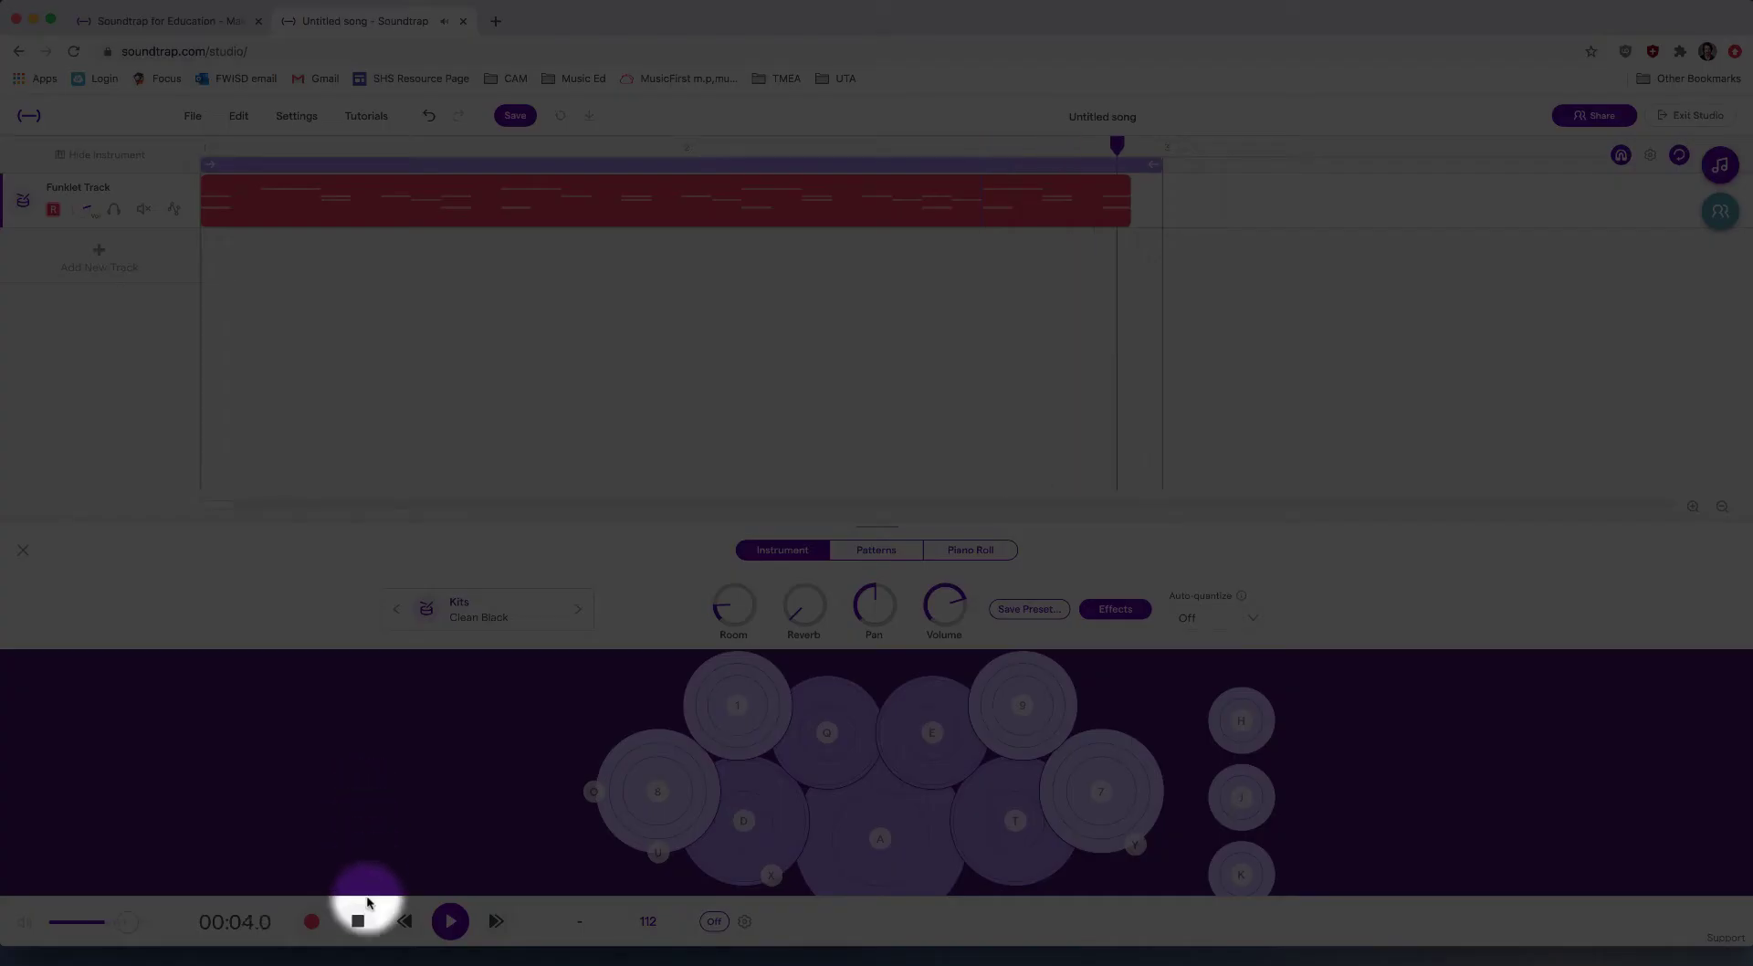
click(358, 922)
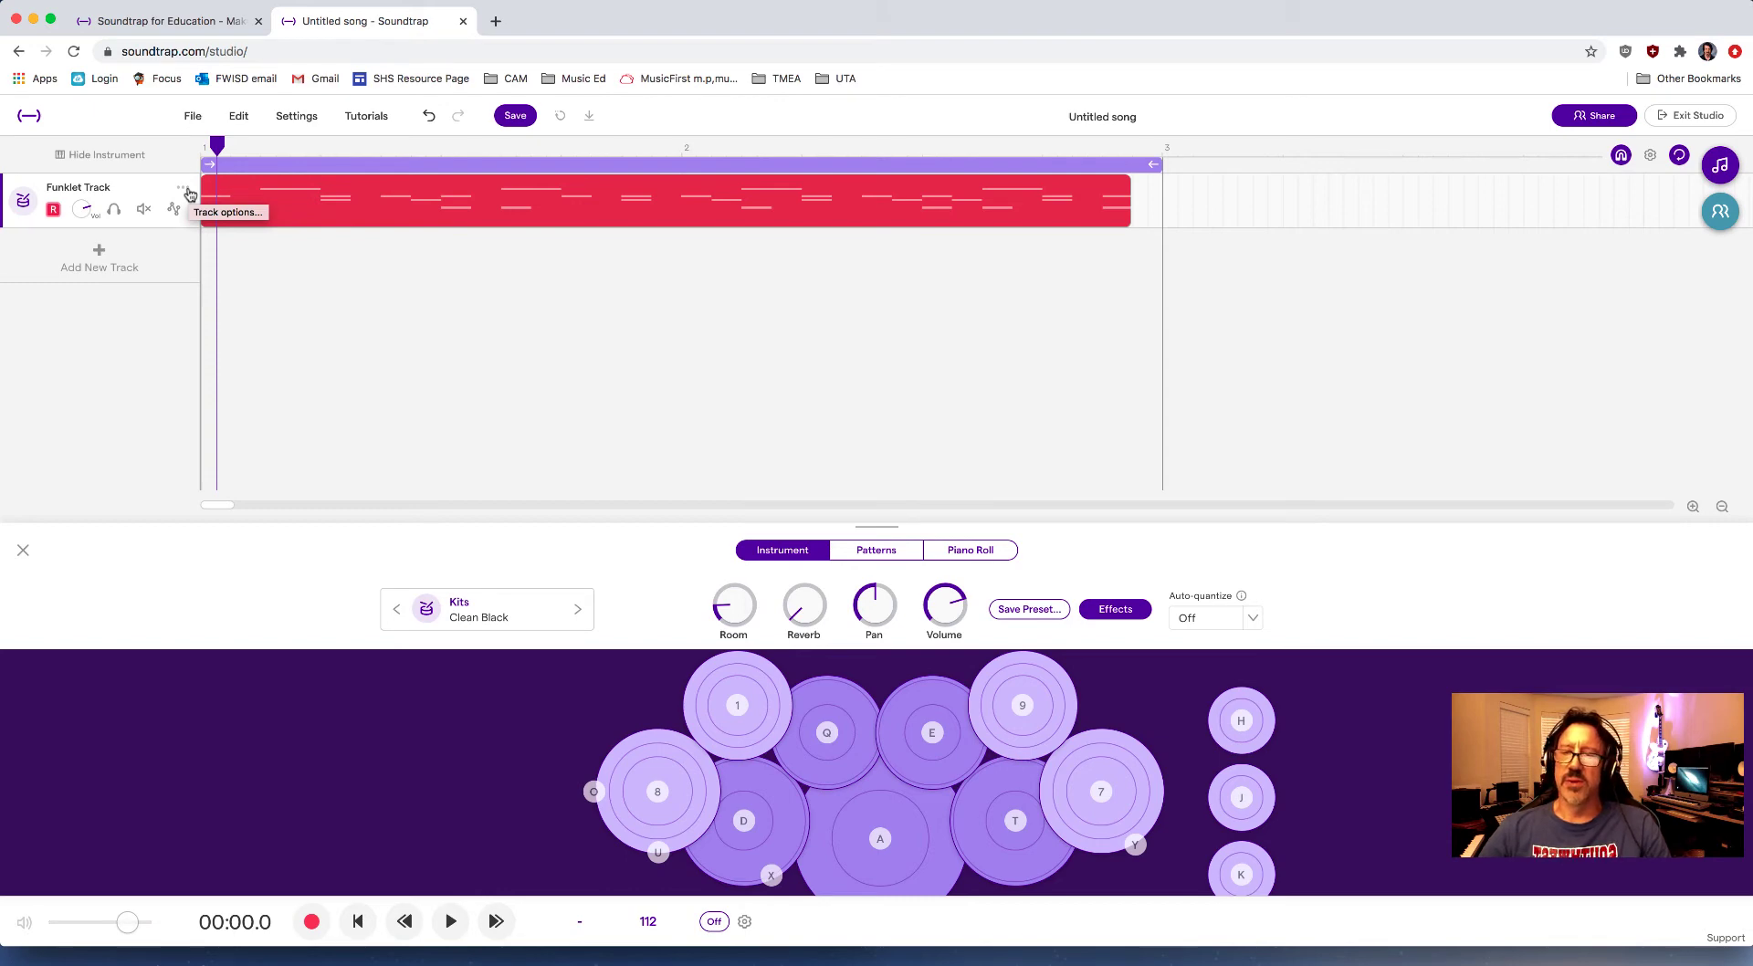
- Duplicate Funklet Track into Copy of Funklet Track, play both, and show its drum pads
click(188, 192)
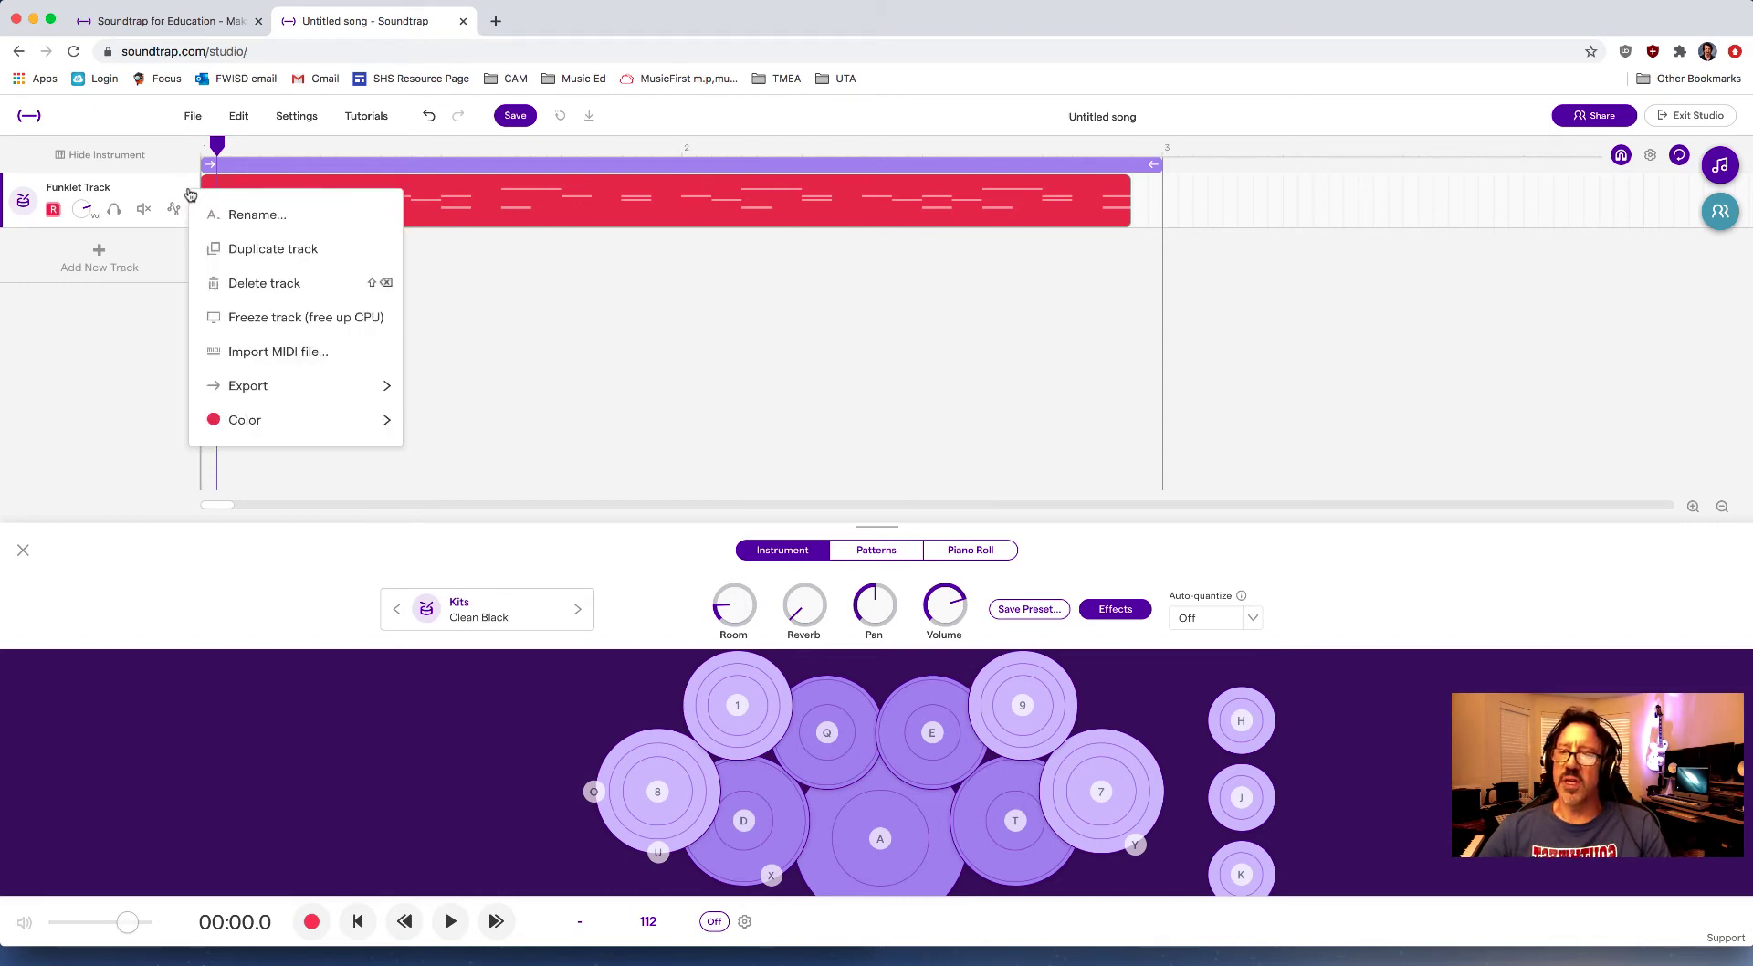
click(230, 249)
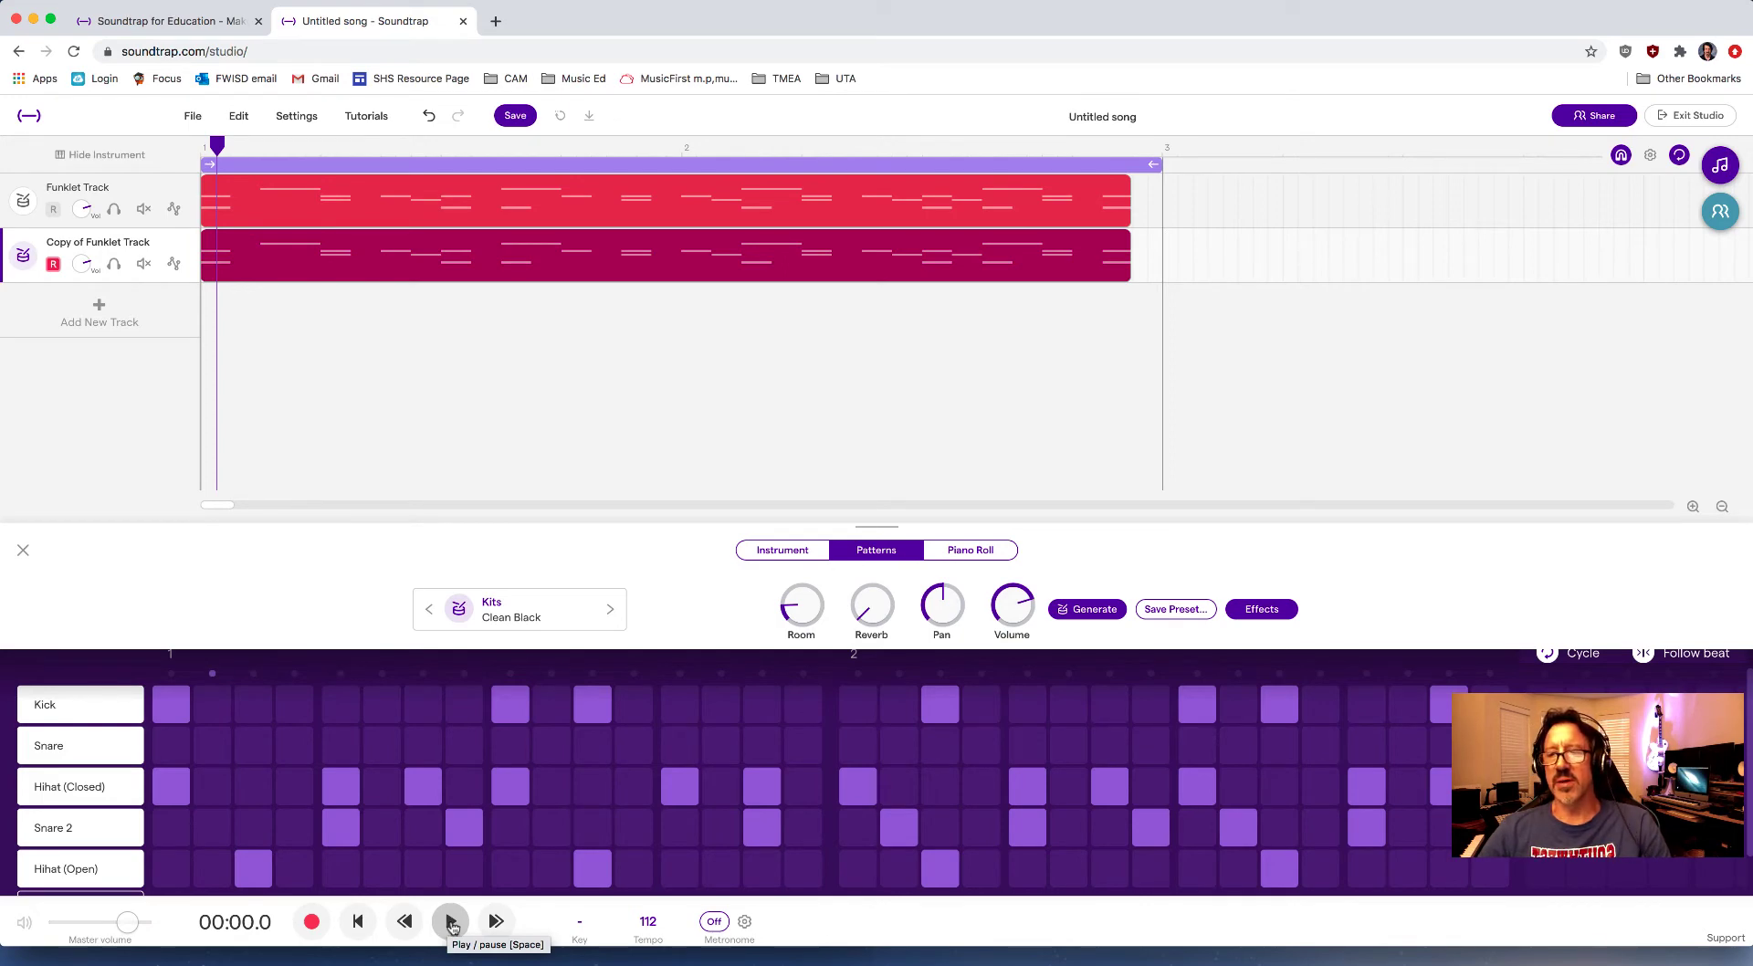
click(451, 924)
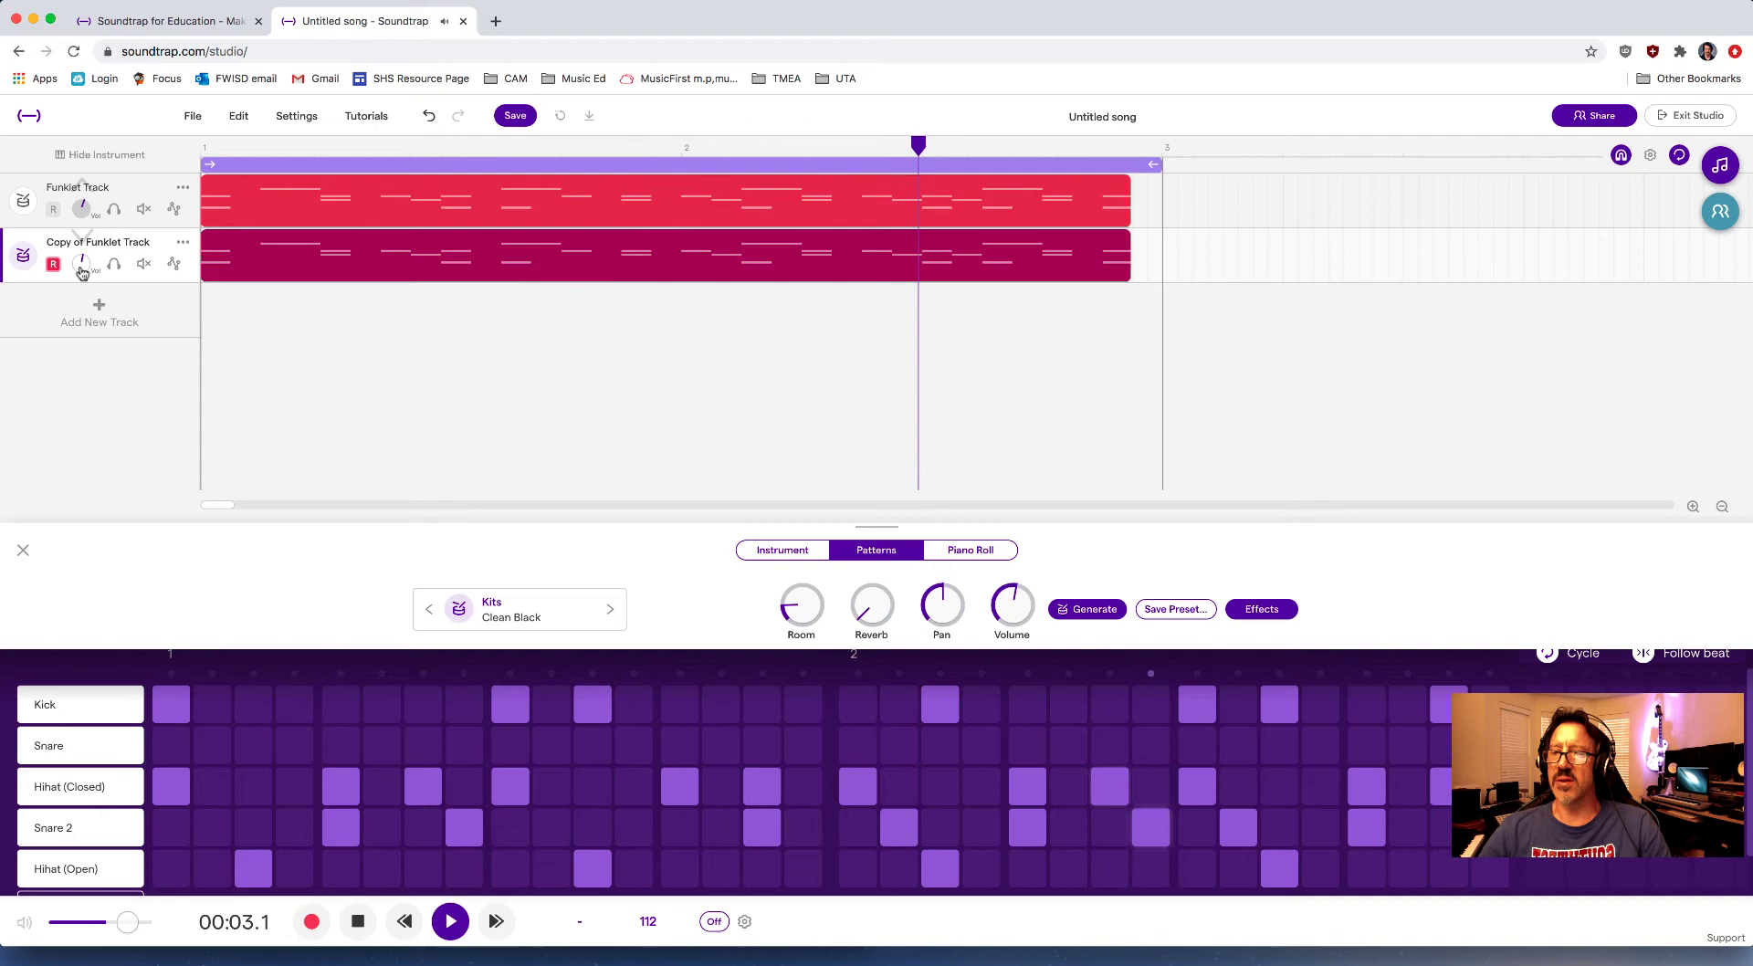
click(22, 255)
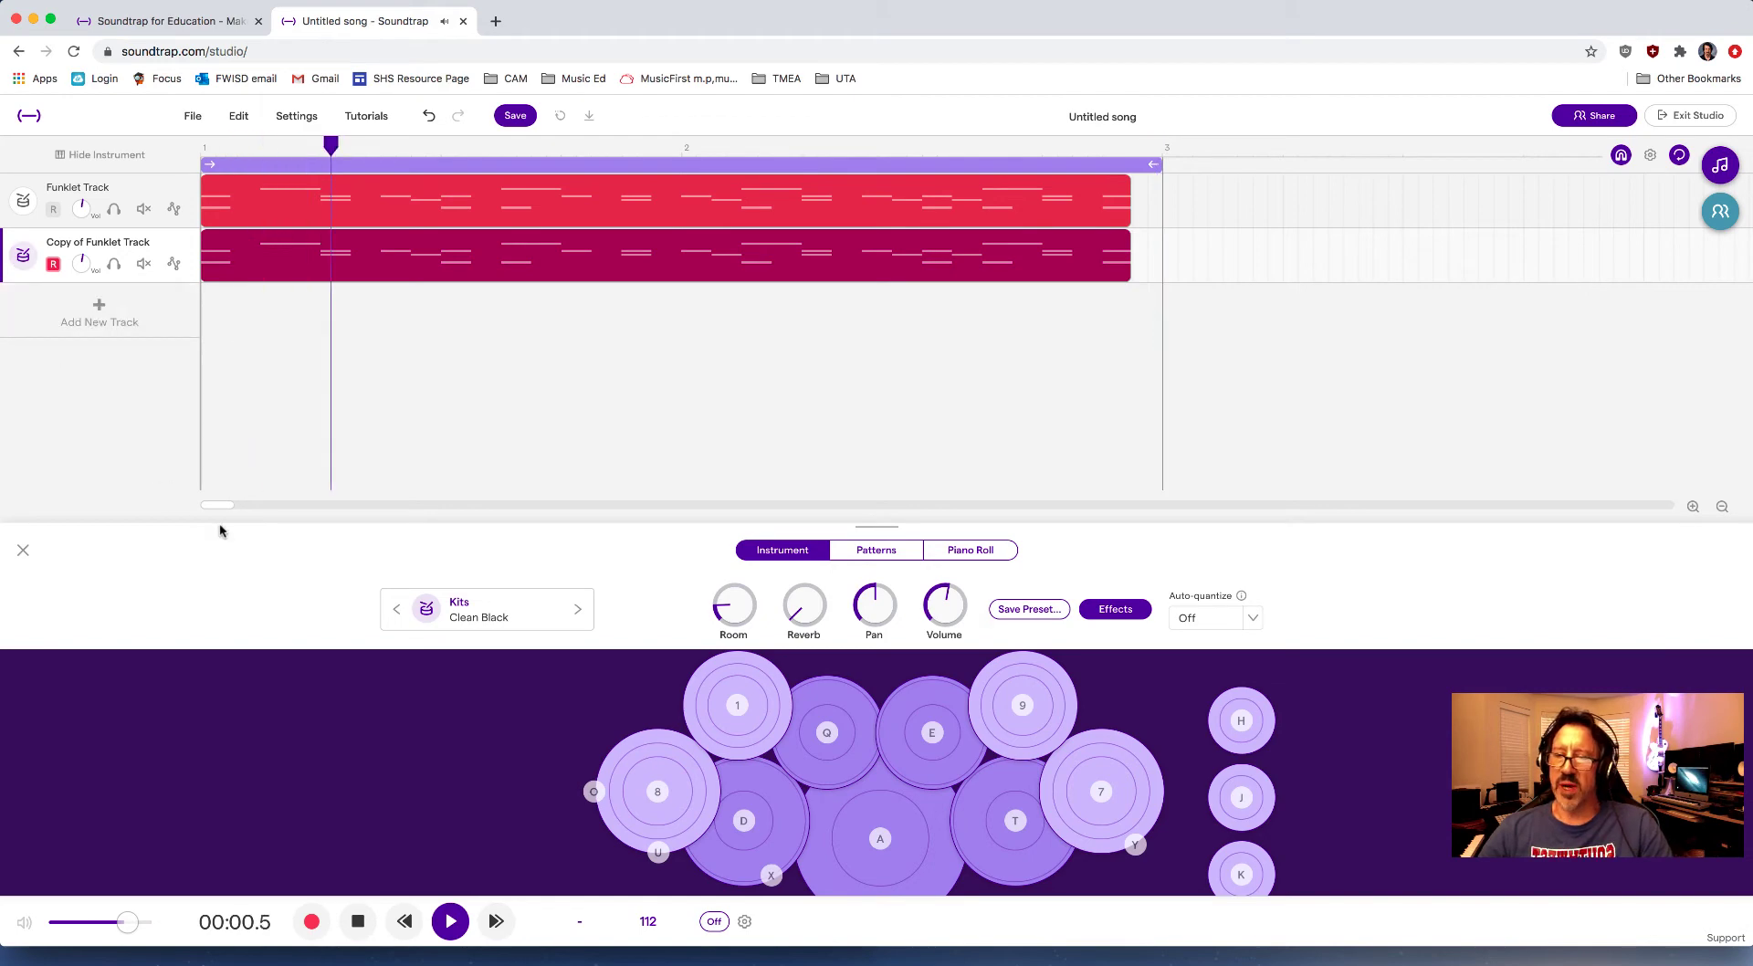
- Stop playback and open the drum kit presets for Copy of Funklet Track
click(506, 616)
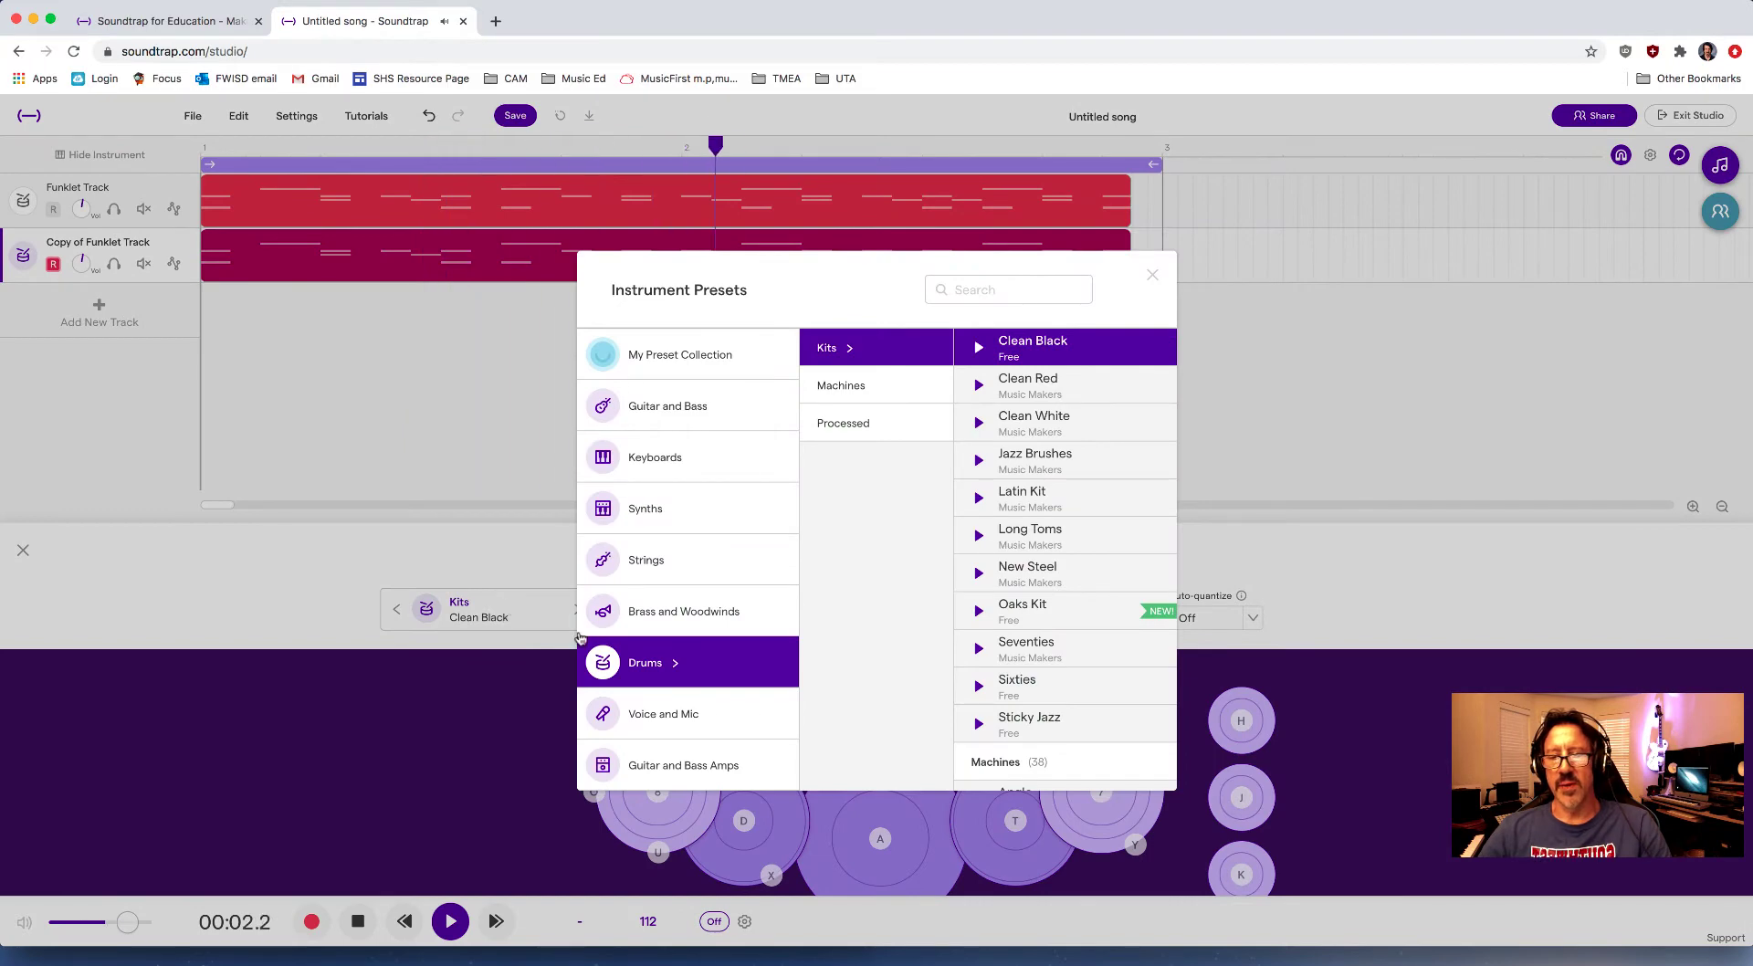
click(358, 921)
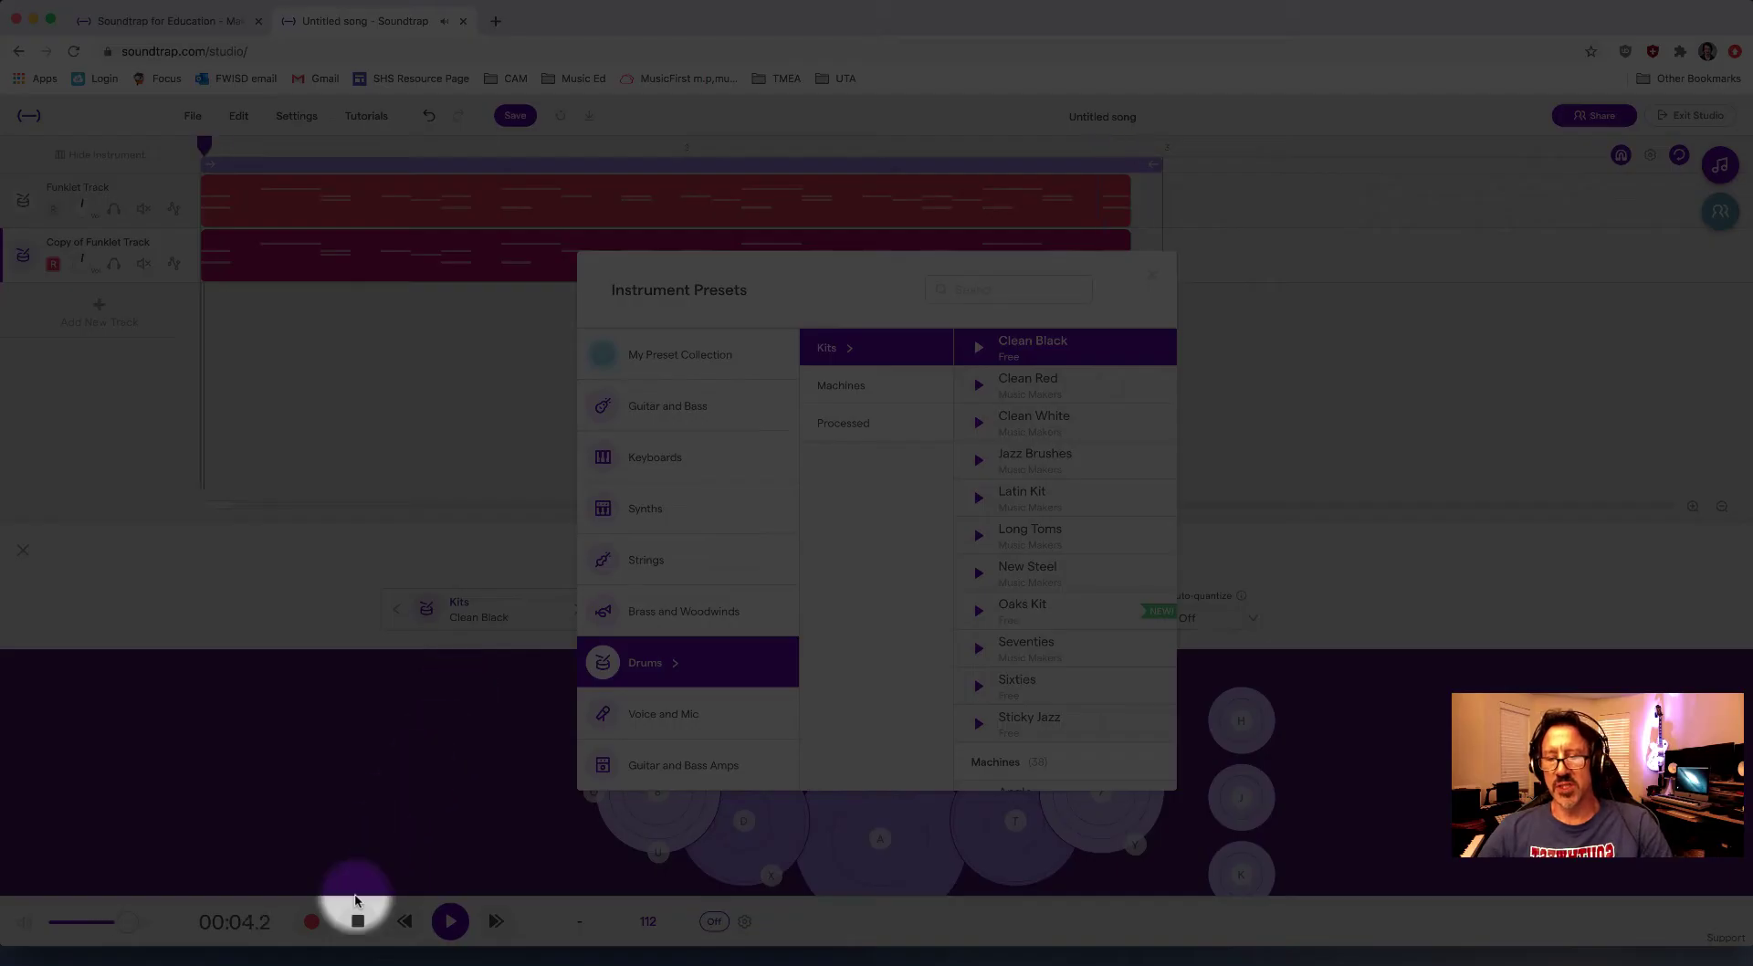
click(359, 925)
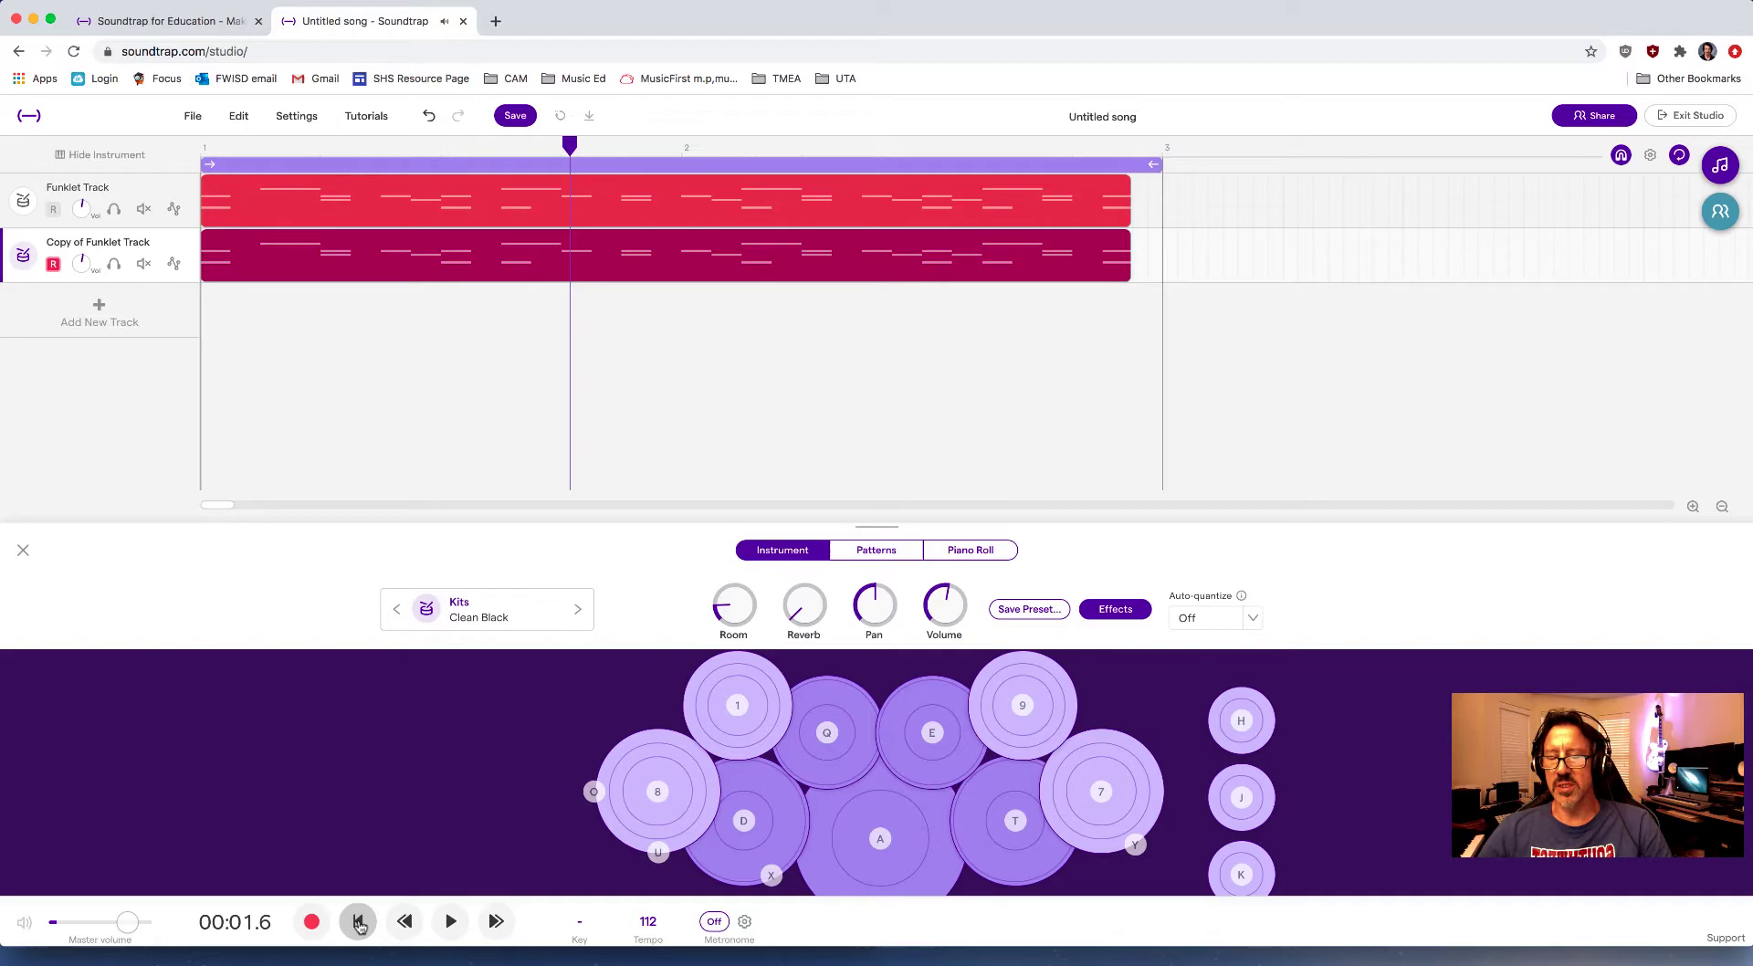
click(502, 604)
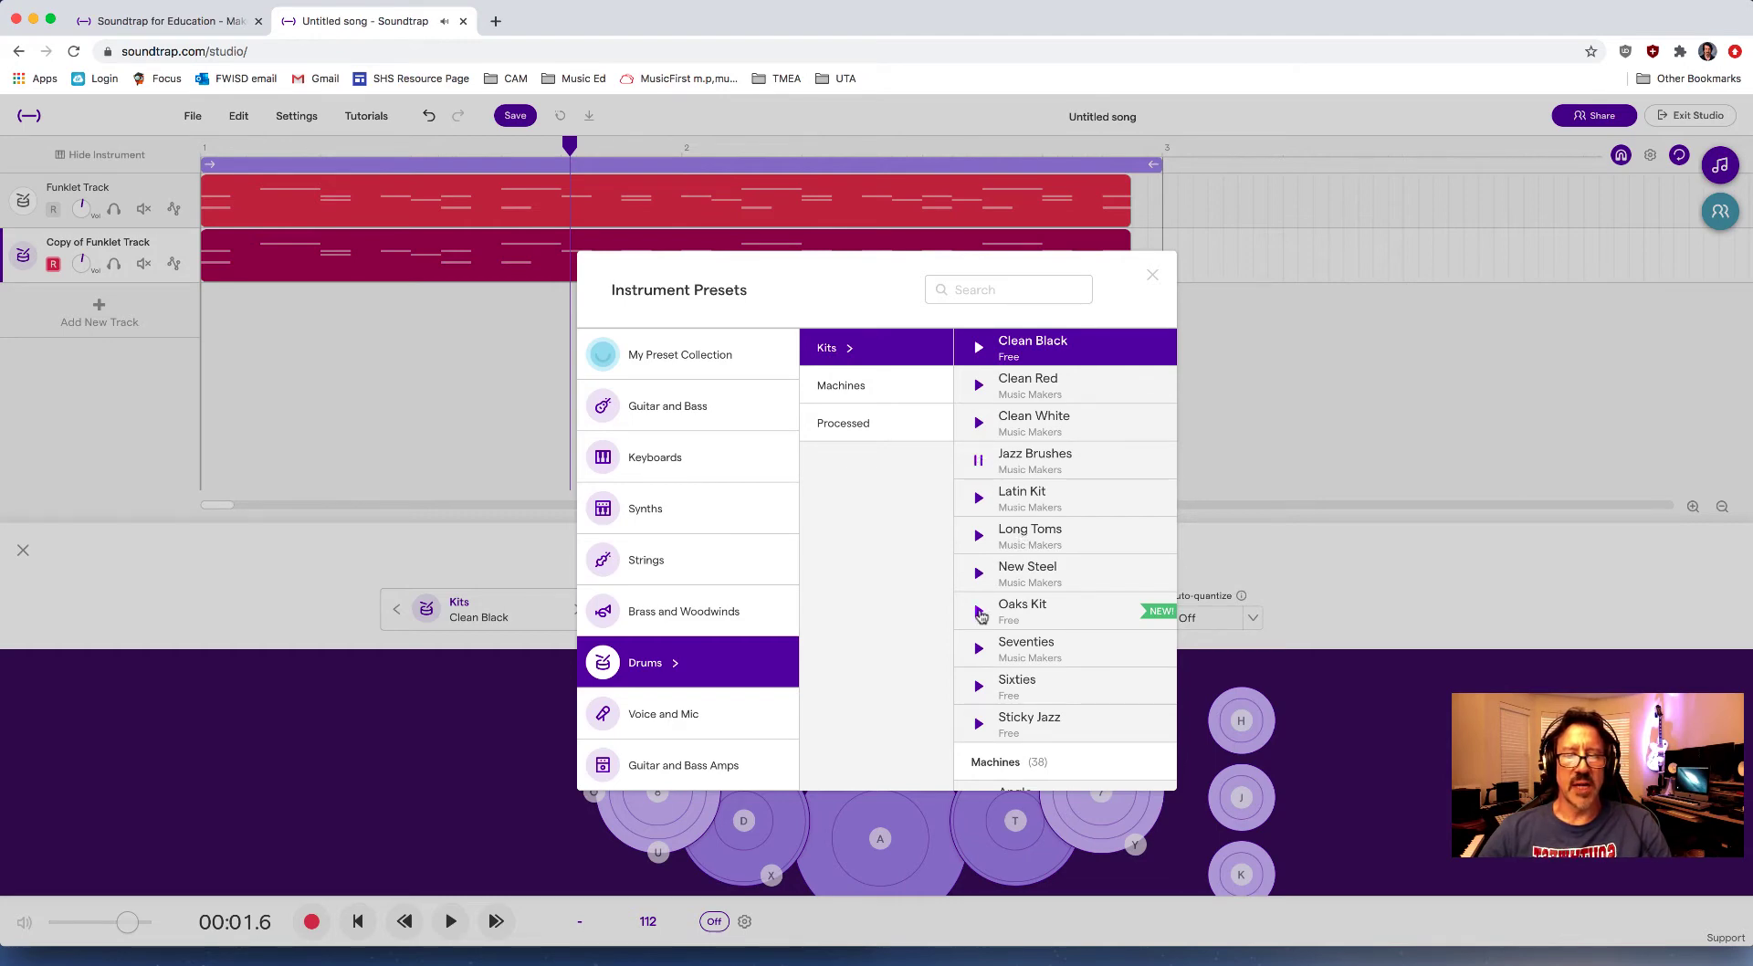
- Scroll the Drums presets list down to the Machines kits
scroll(1073, 618, down, 3)
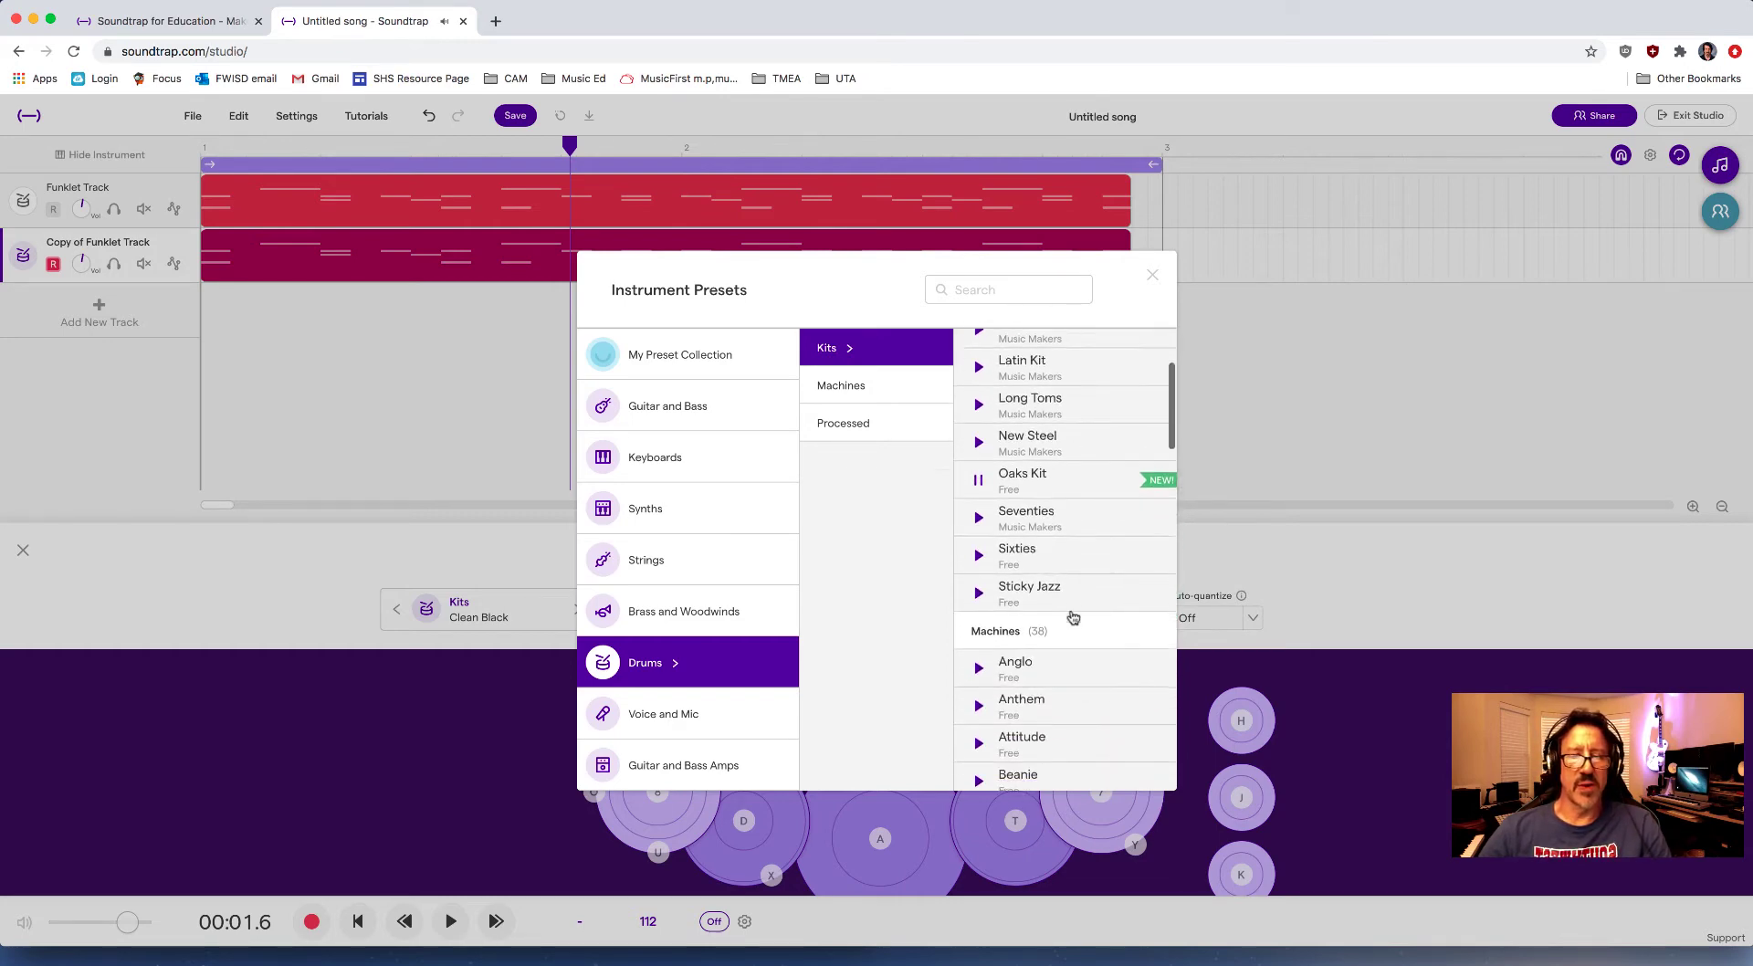
scroll(1064, 612, down, 2)
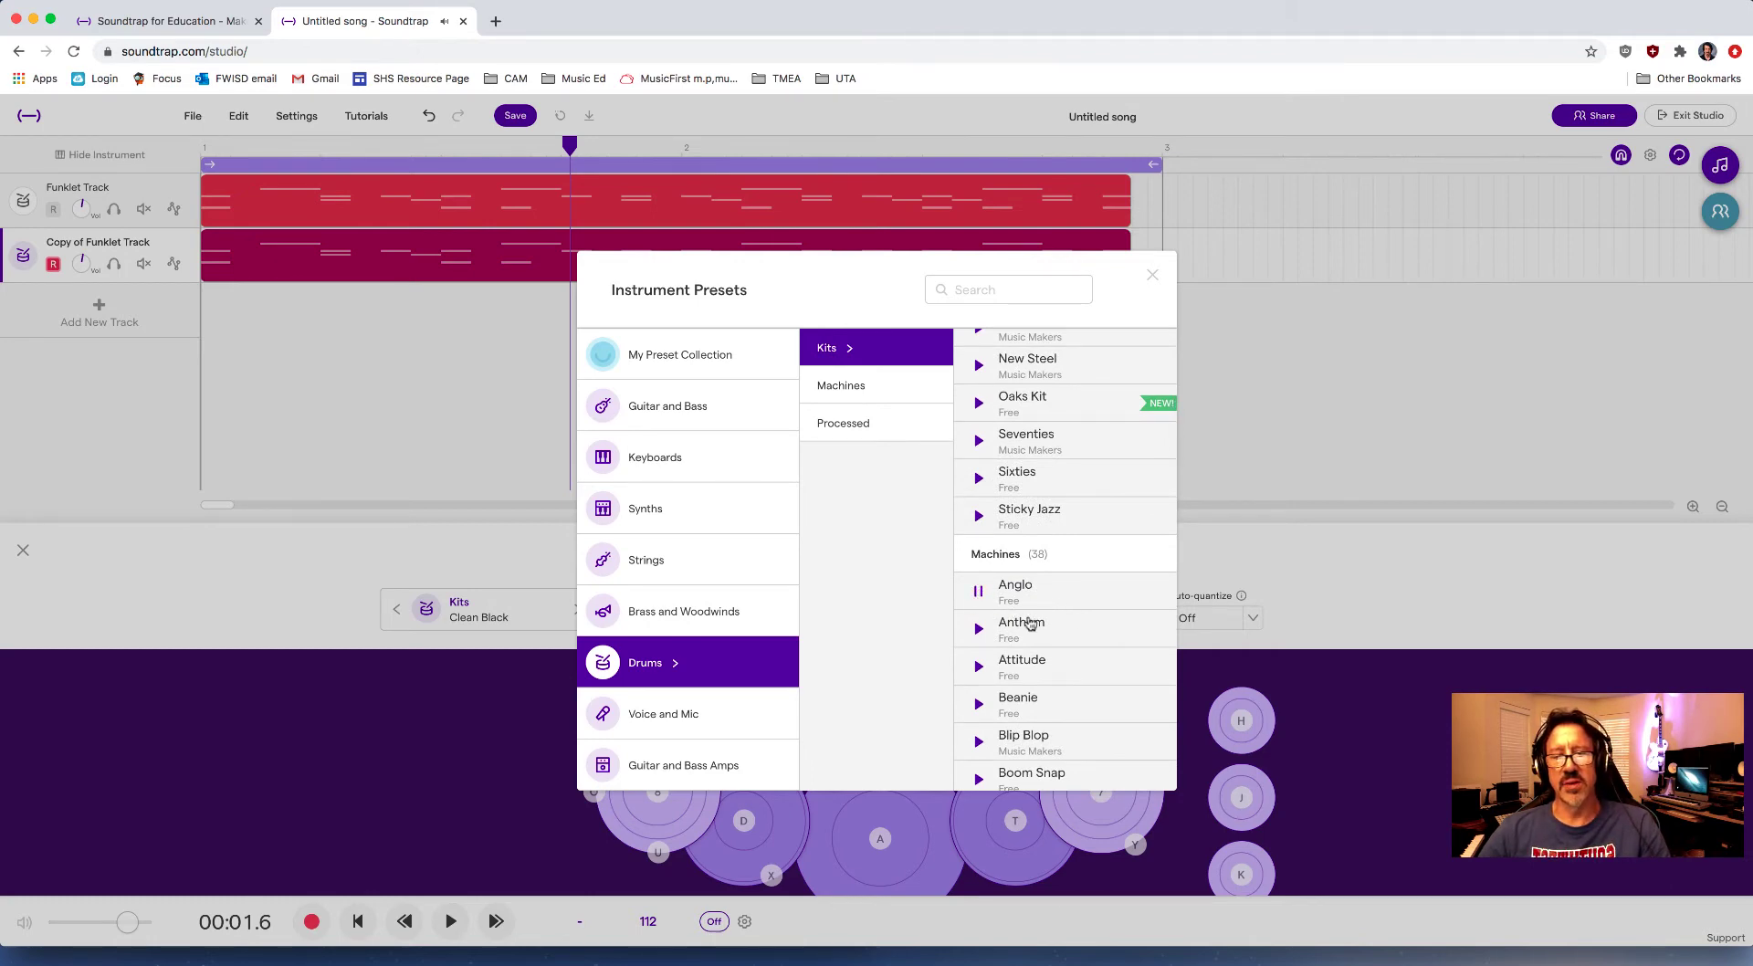
scroll(1032, 612, down, 4)
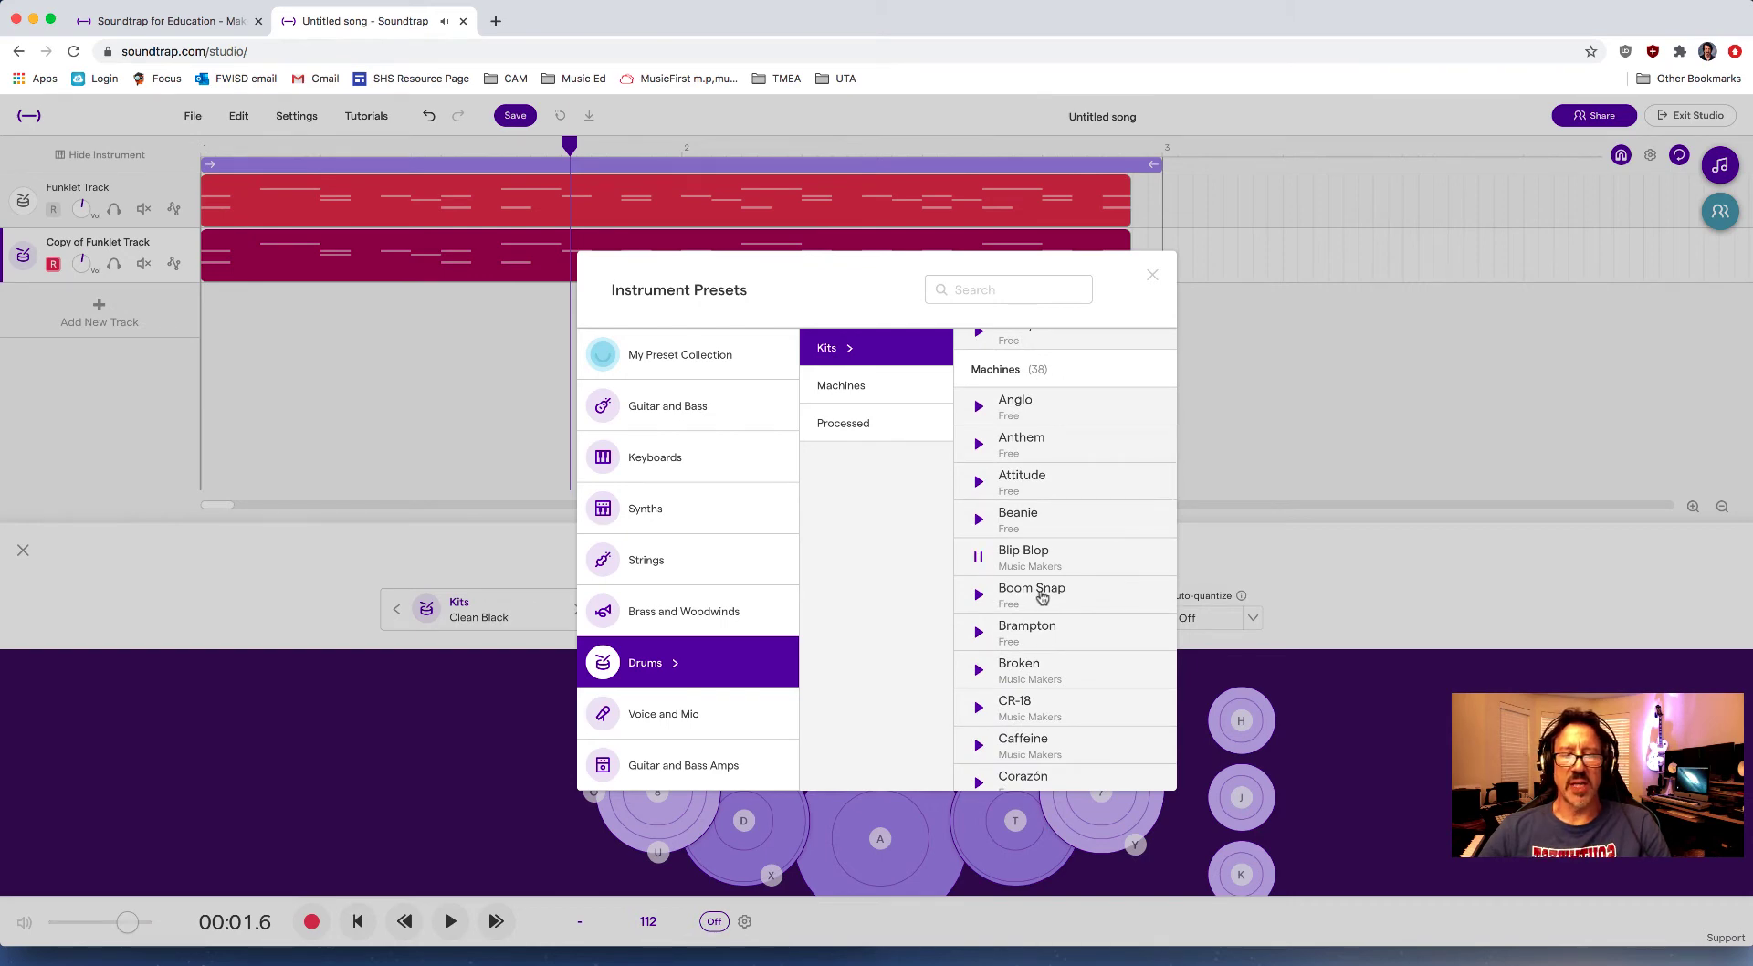
scroll(1042, 598, down, 2)
scroll(1016, 555, down, 1)
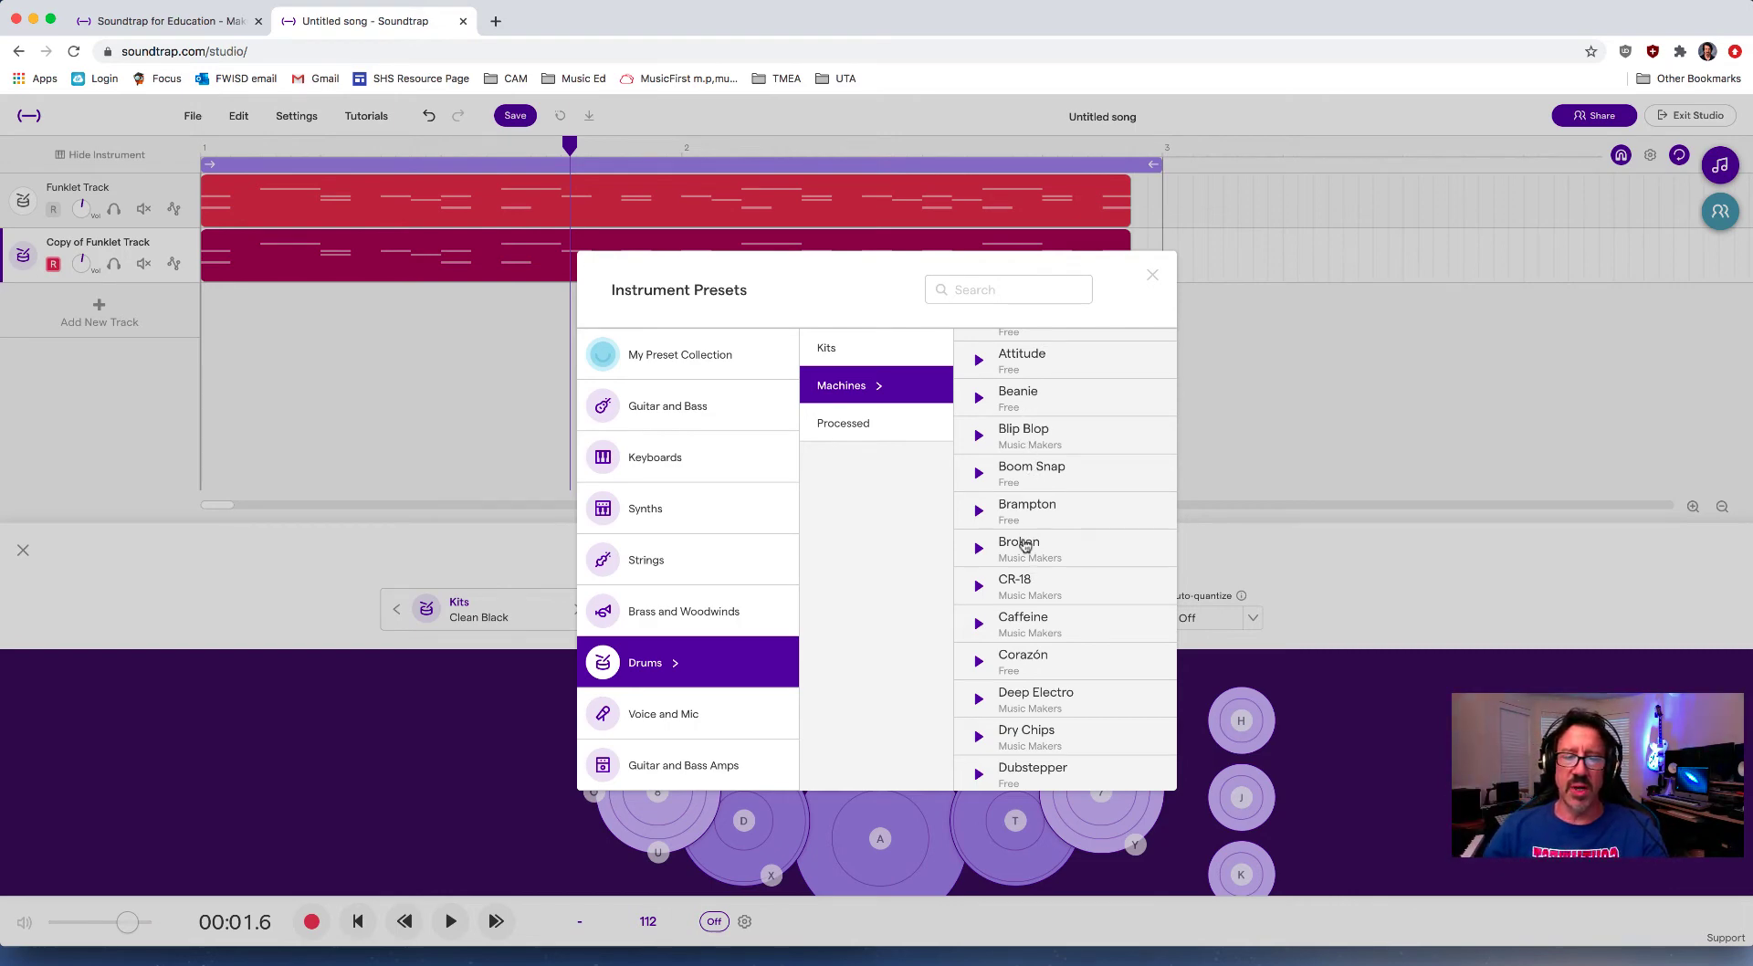
scroll(1015, 622, down, 1)
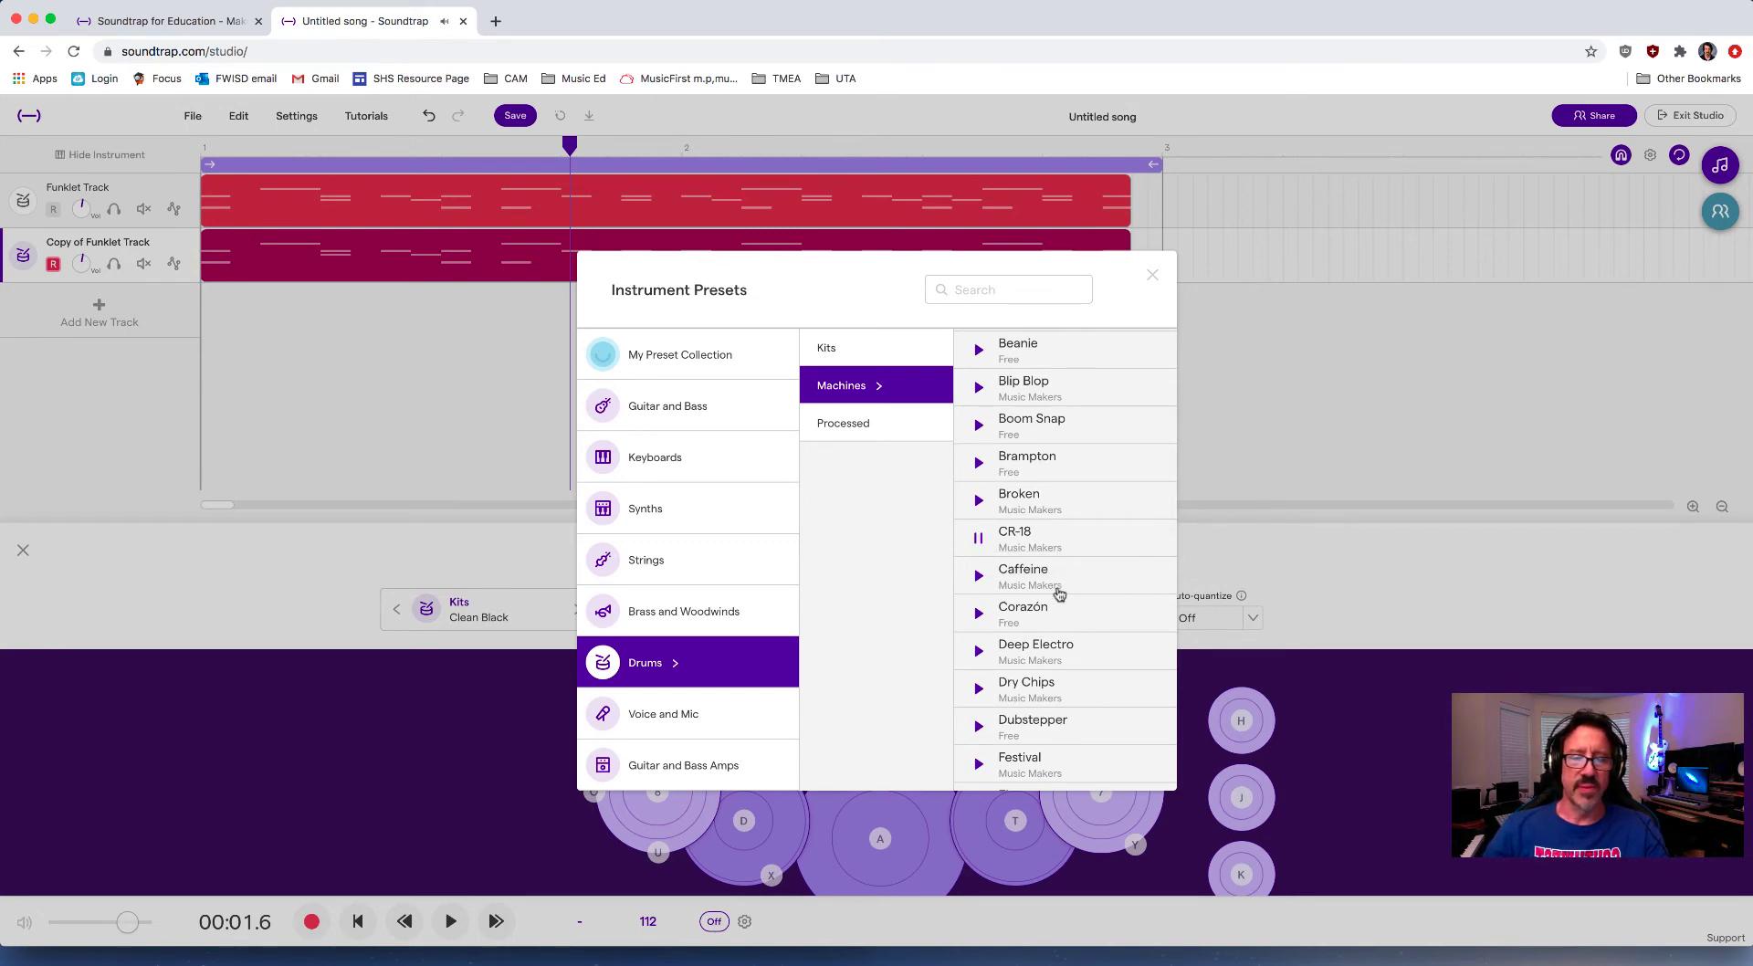
scroll(1060, 595, down, 1)
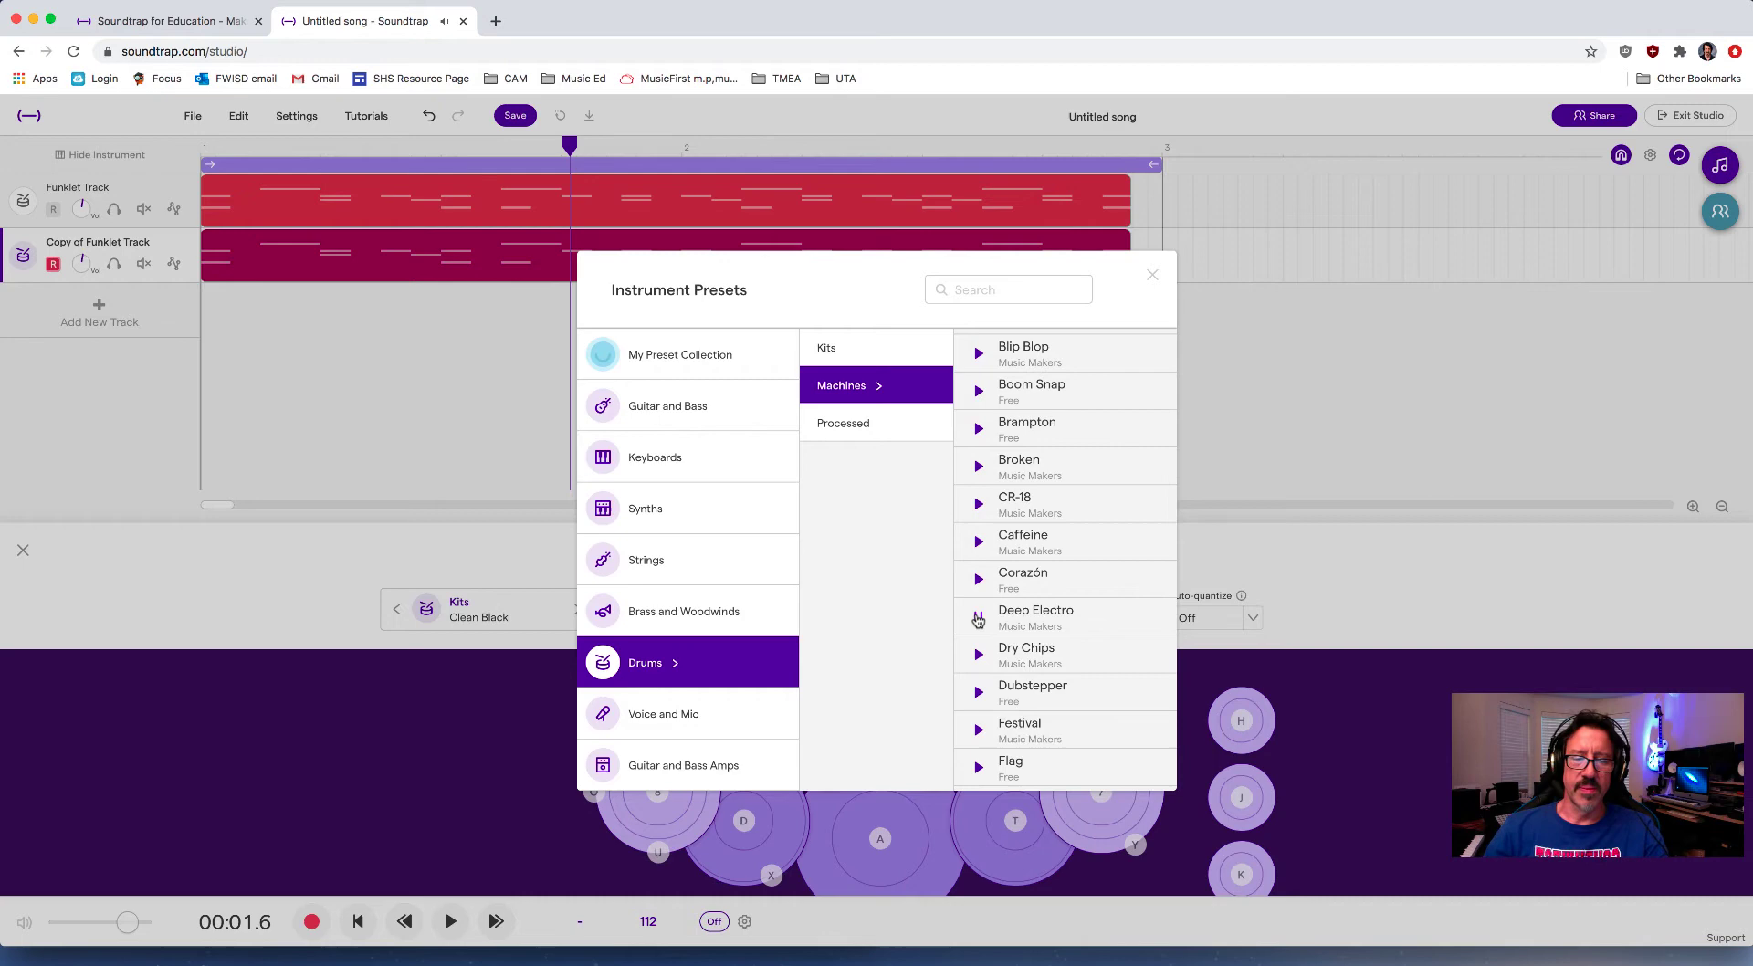
scroll(1035, 630, down, 3)
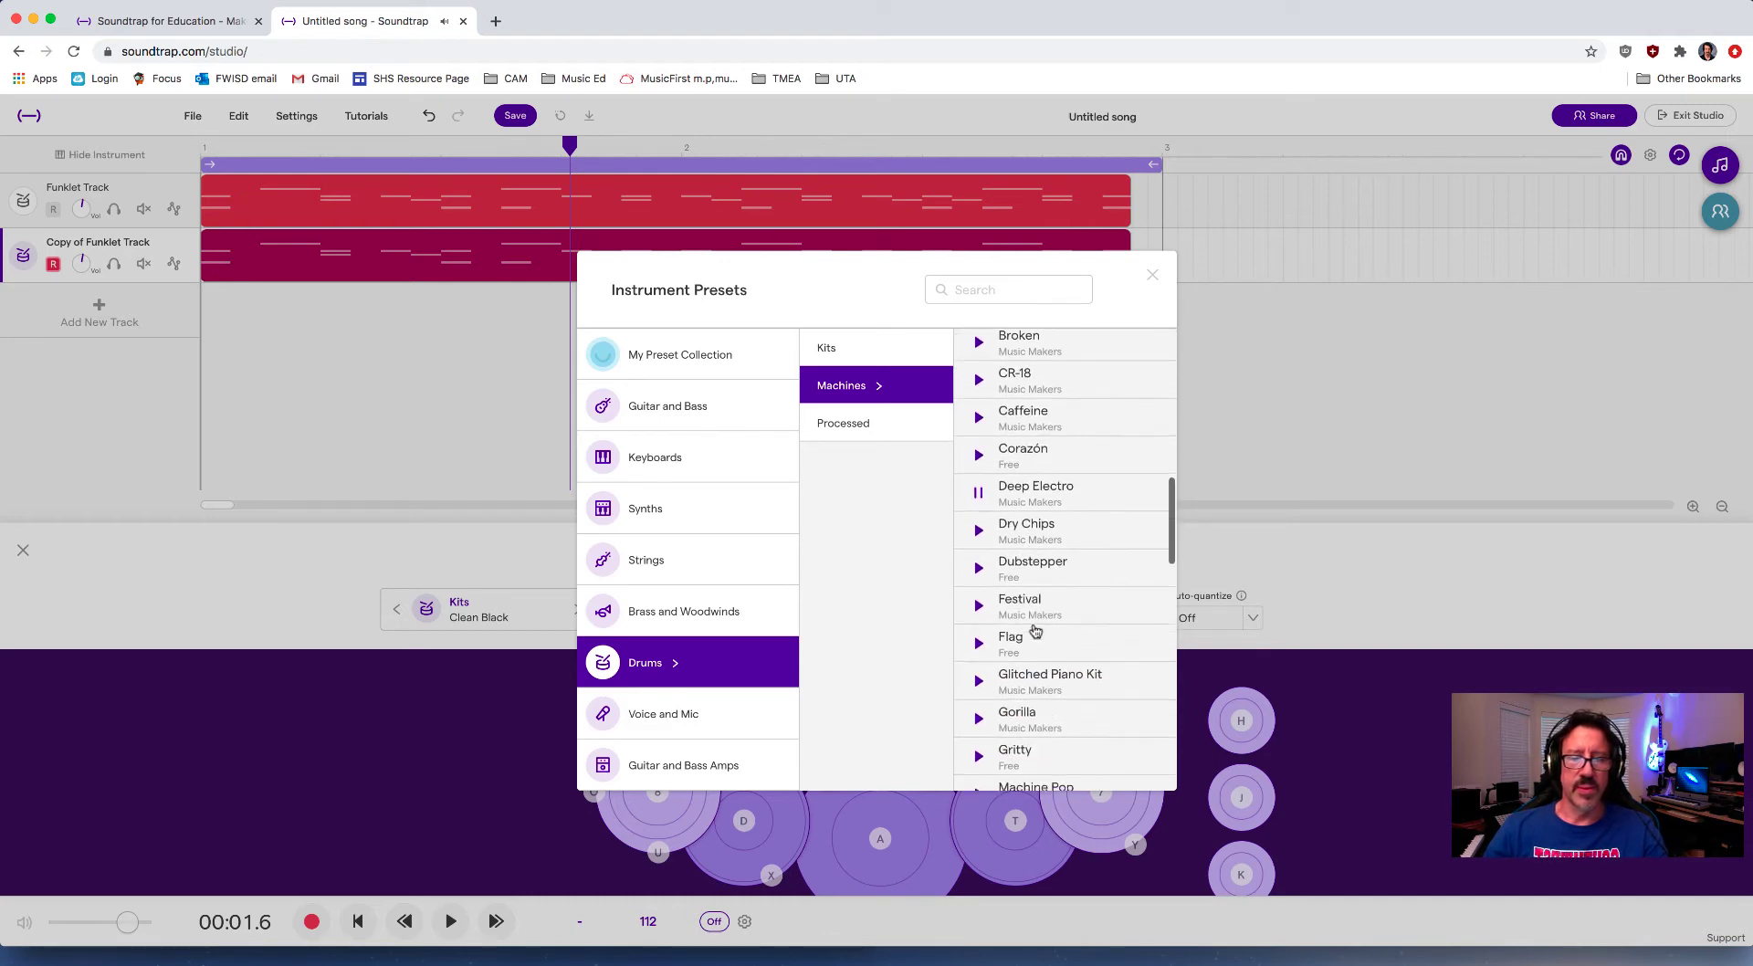
scroll(1034, 630, down, 2)
scroll(1035, 630, down, 3)
scroll(1035, 630, down, 2)
scroll(1007, 594, down, 2)
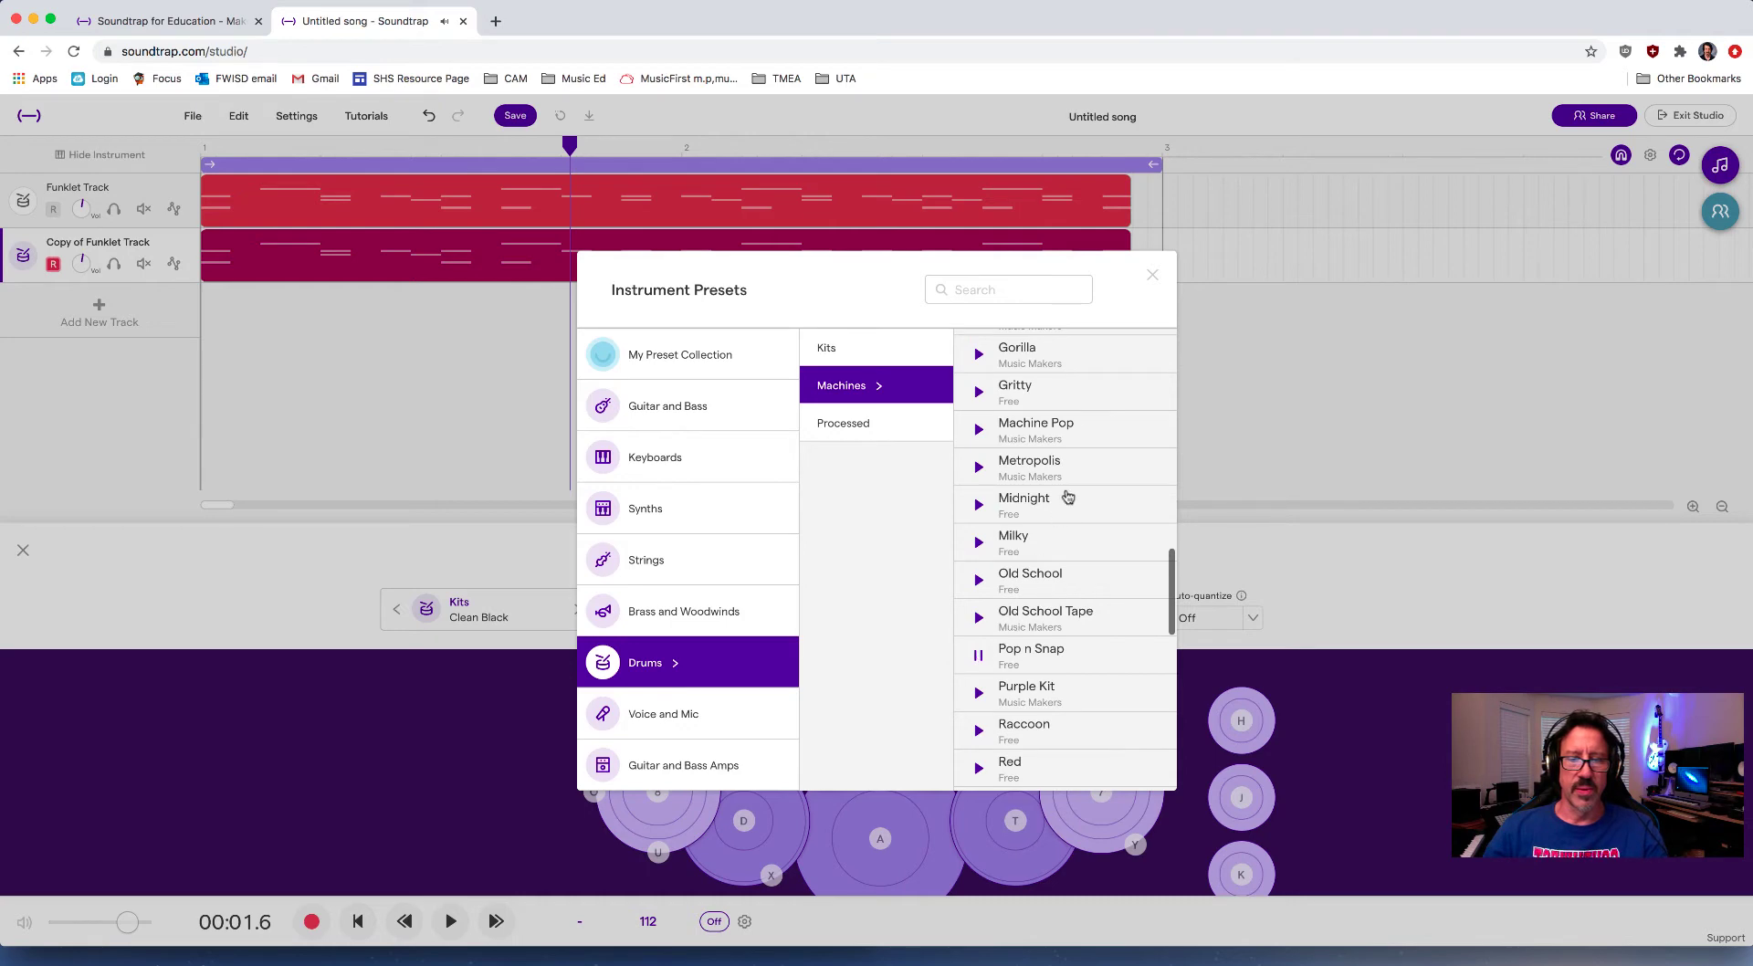
scroll(1066, 497, down, 1)
scroll(1066, 496, down, 4)
scroll(1067, 497, down, 3)
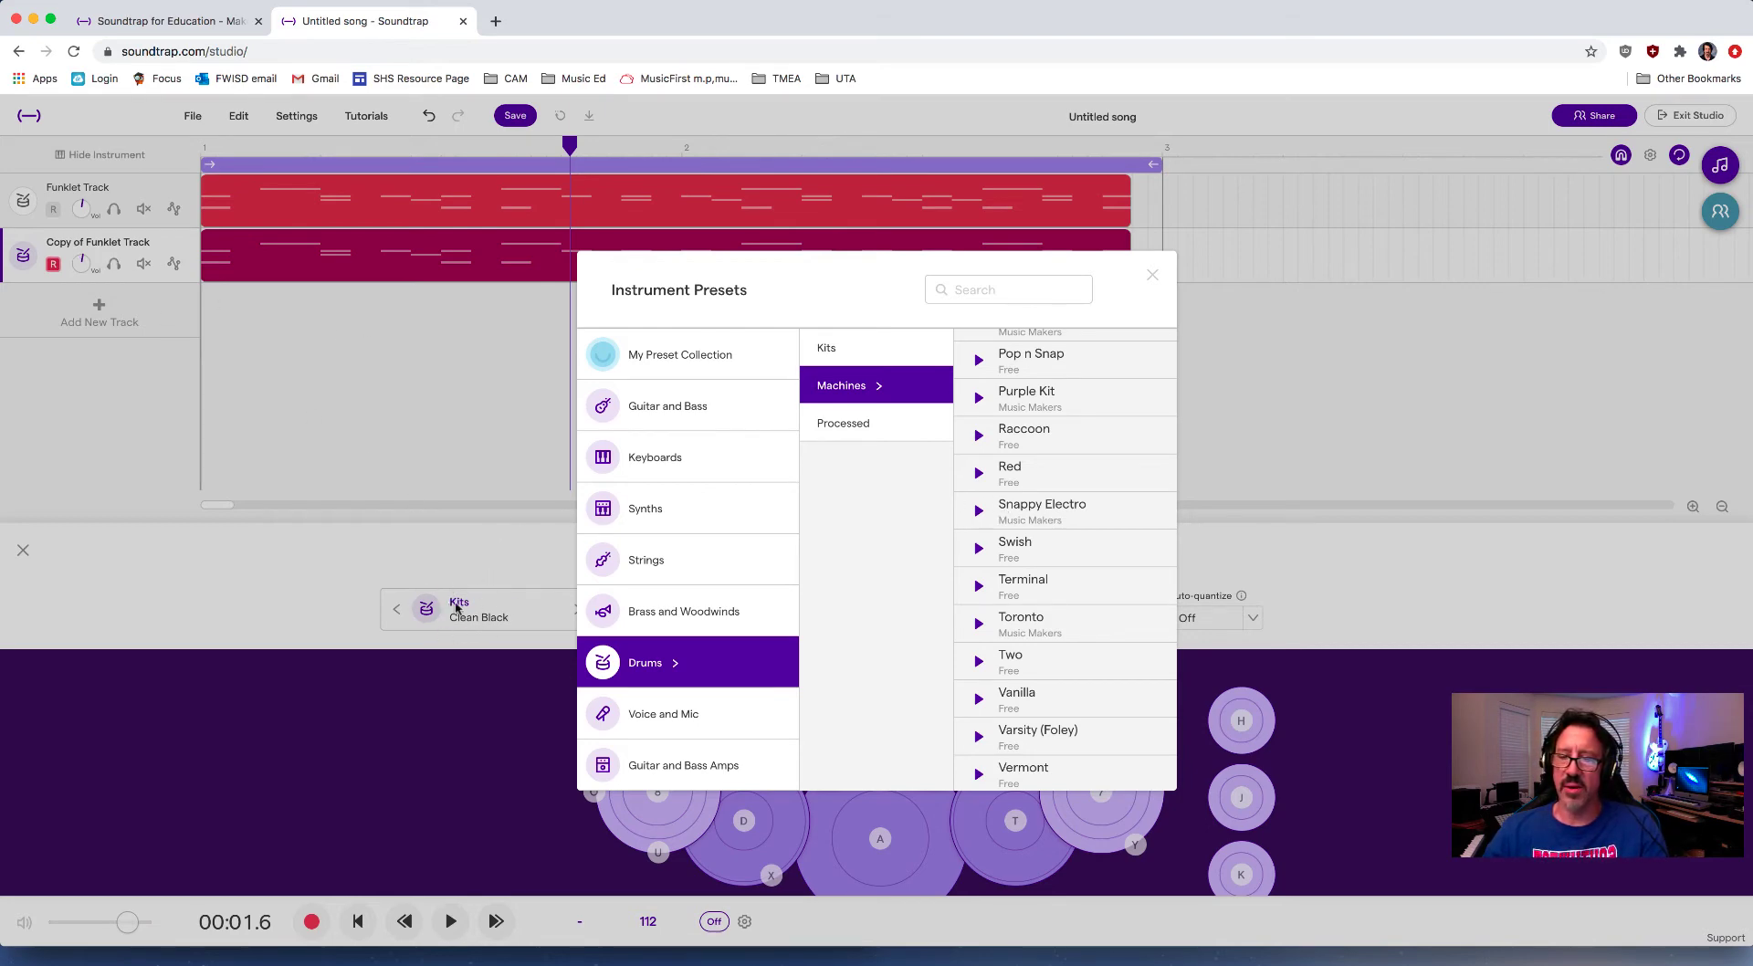
- Give Copy of Funklet Track the Snappy Electro machine kit and play it soloed
click(1050, 514)
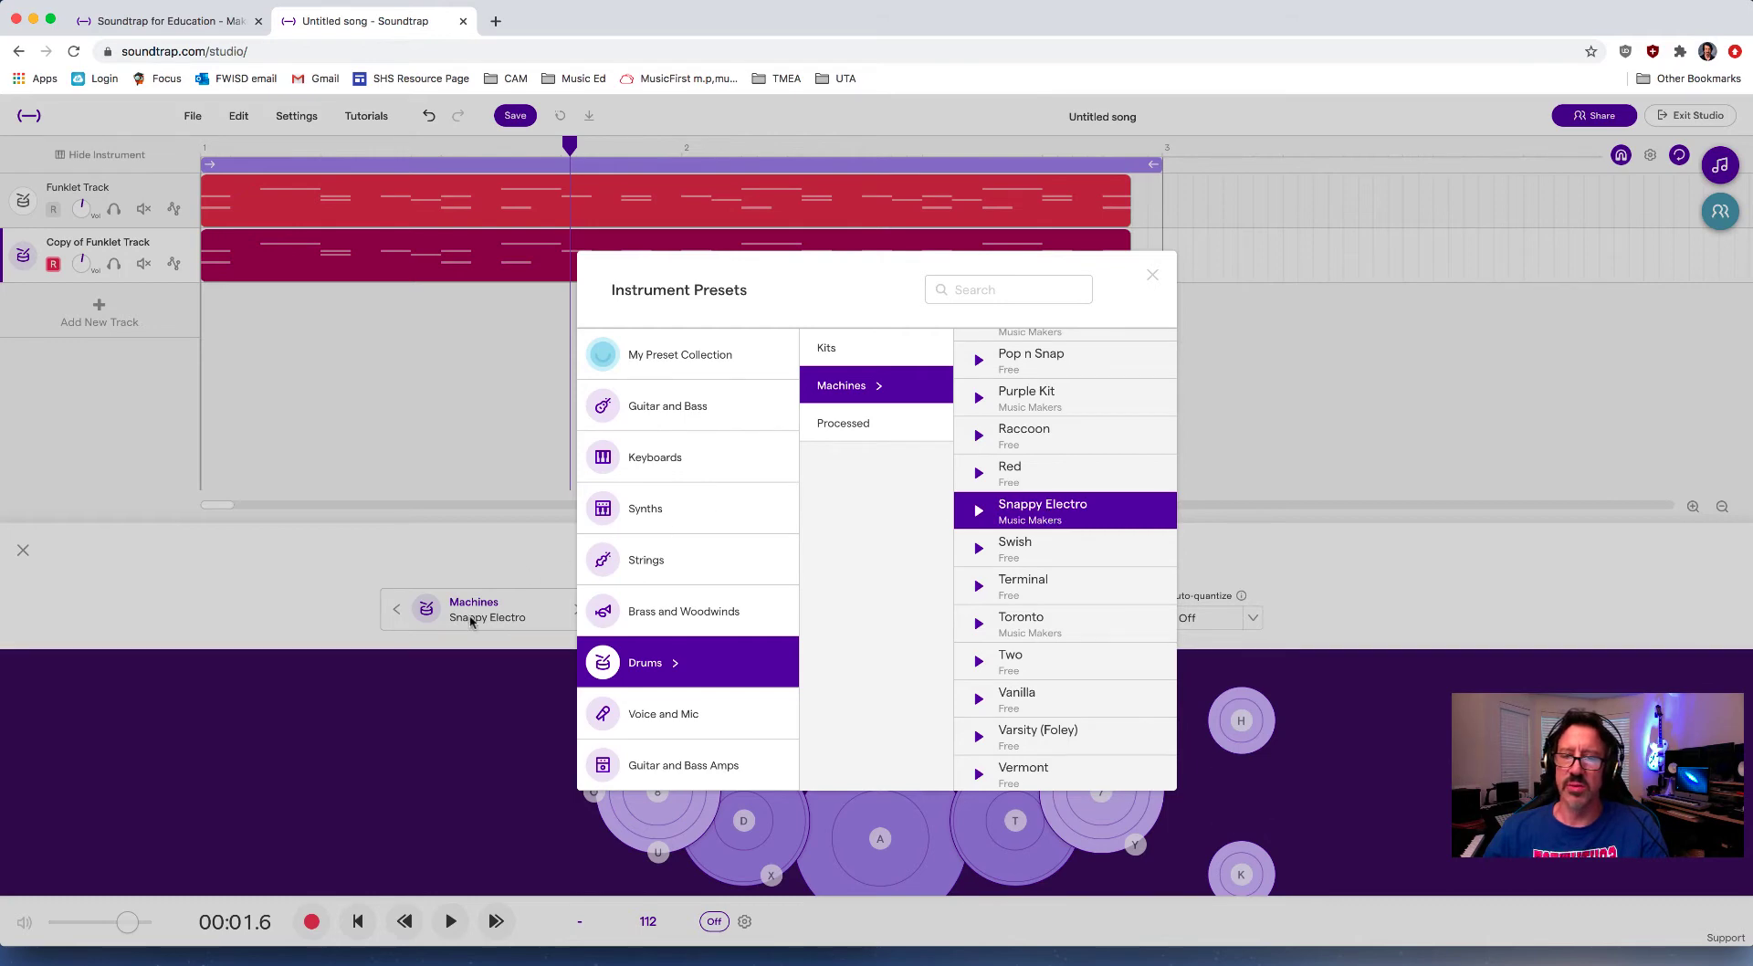
click(1153, 277)
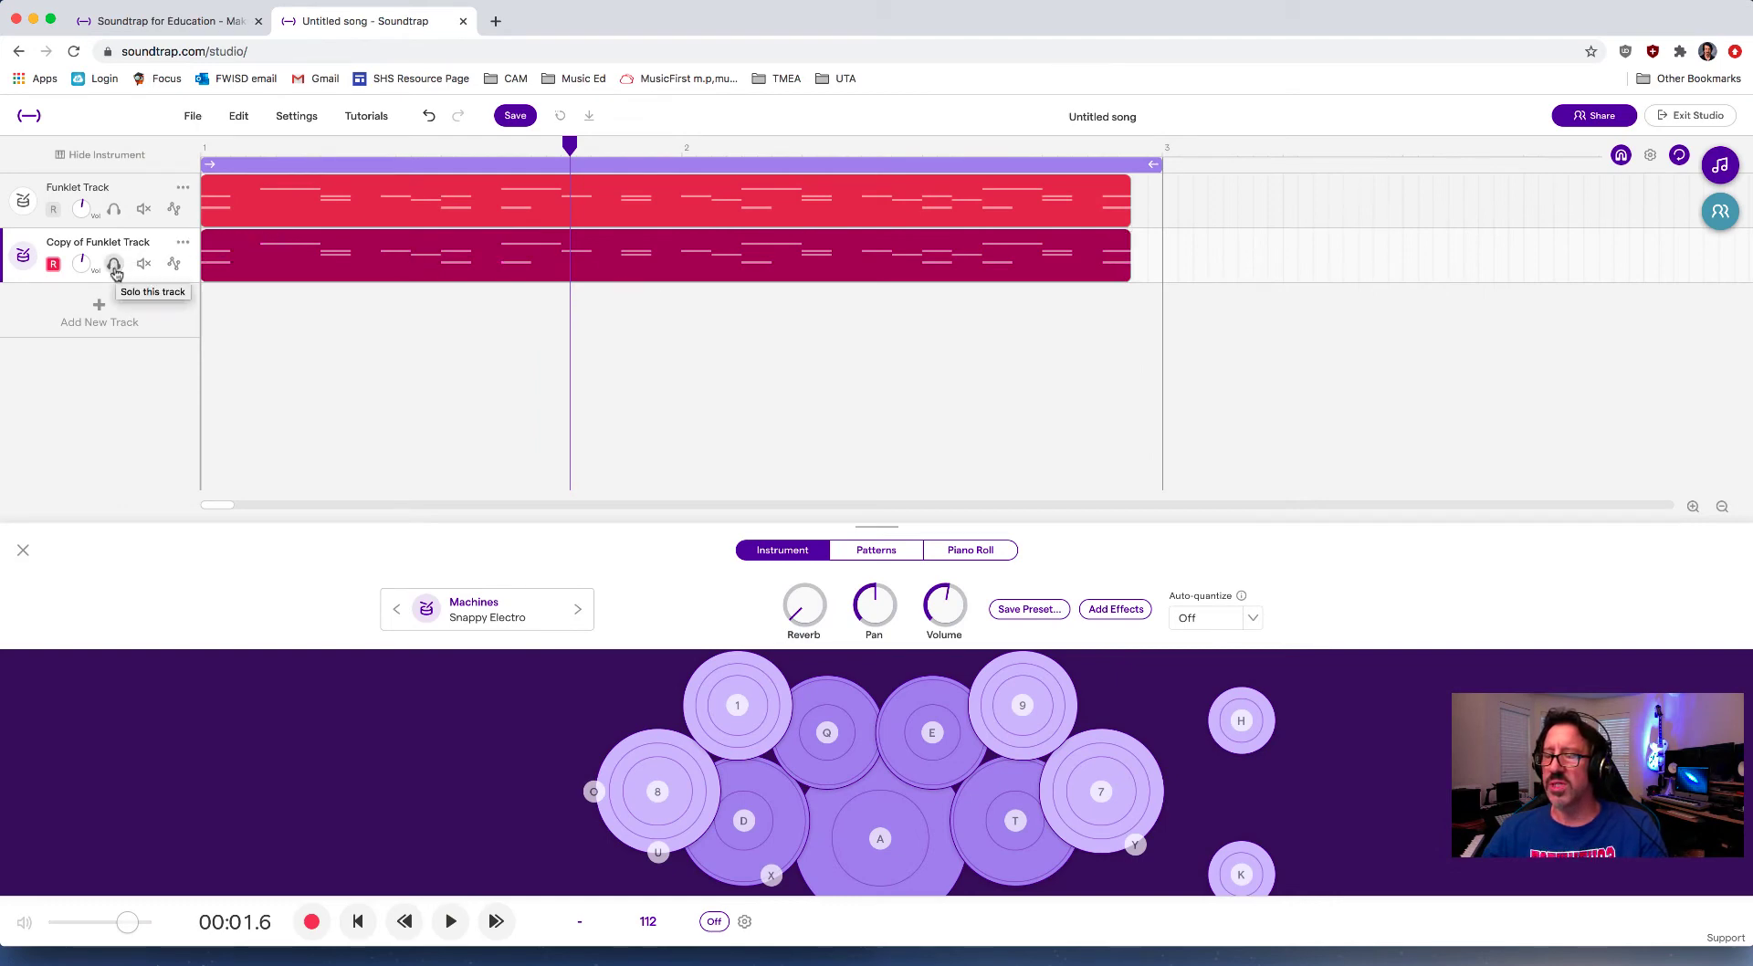
click(114, 265)
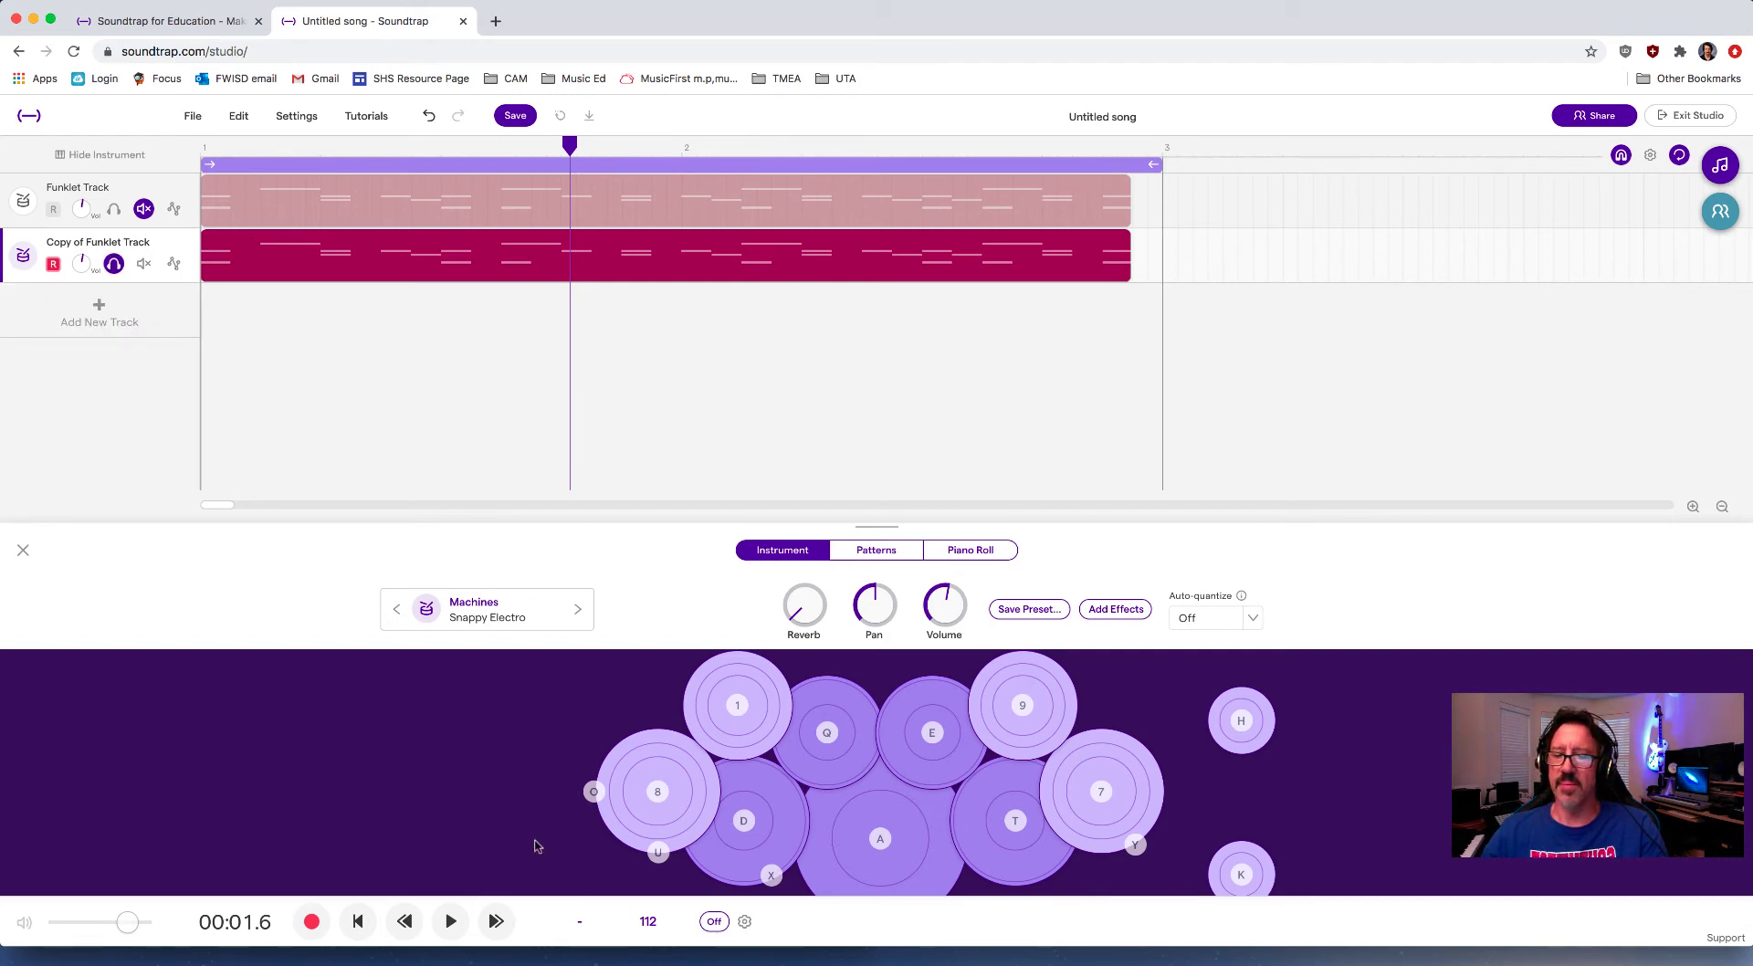
click(451, 923)
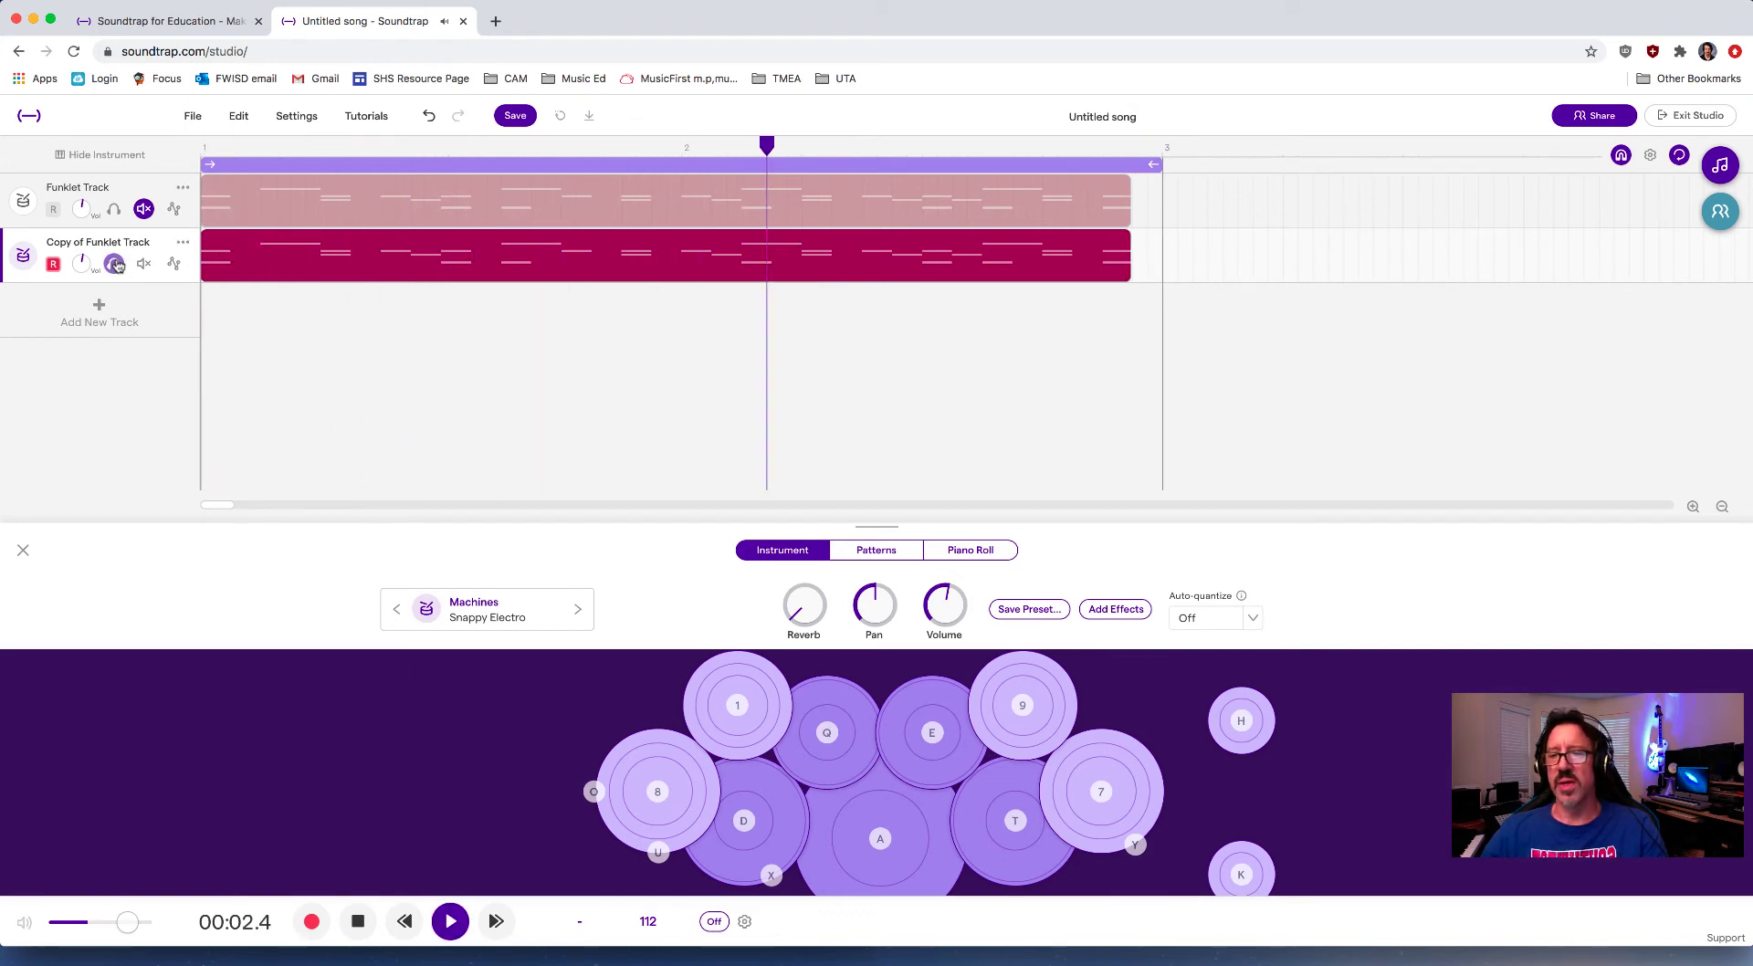
- Compare the two drum tracks with solo and mute toggles, leaving both unmuted
click(113, 208)
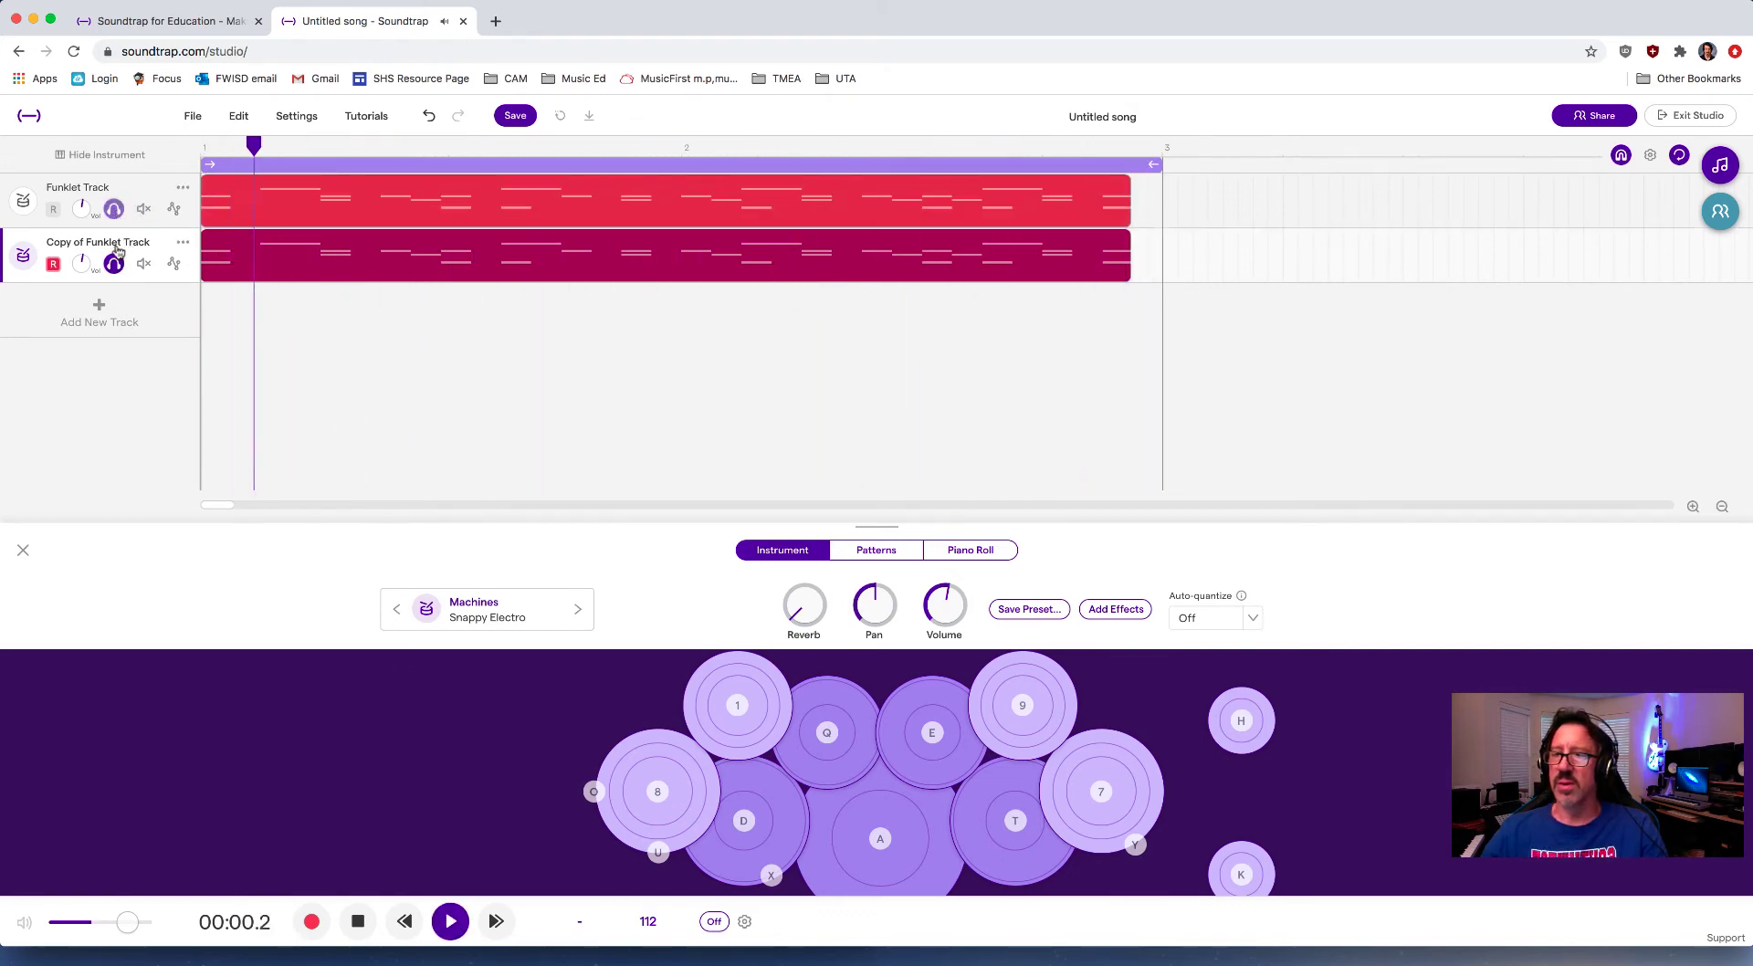
click(113, 263)
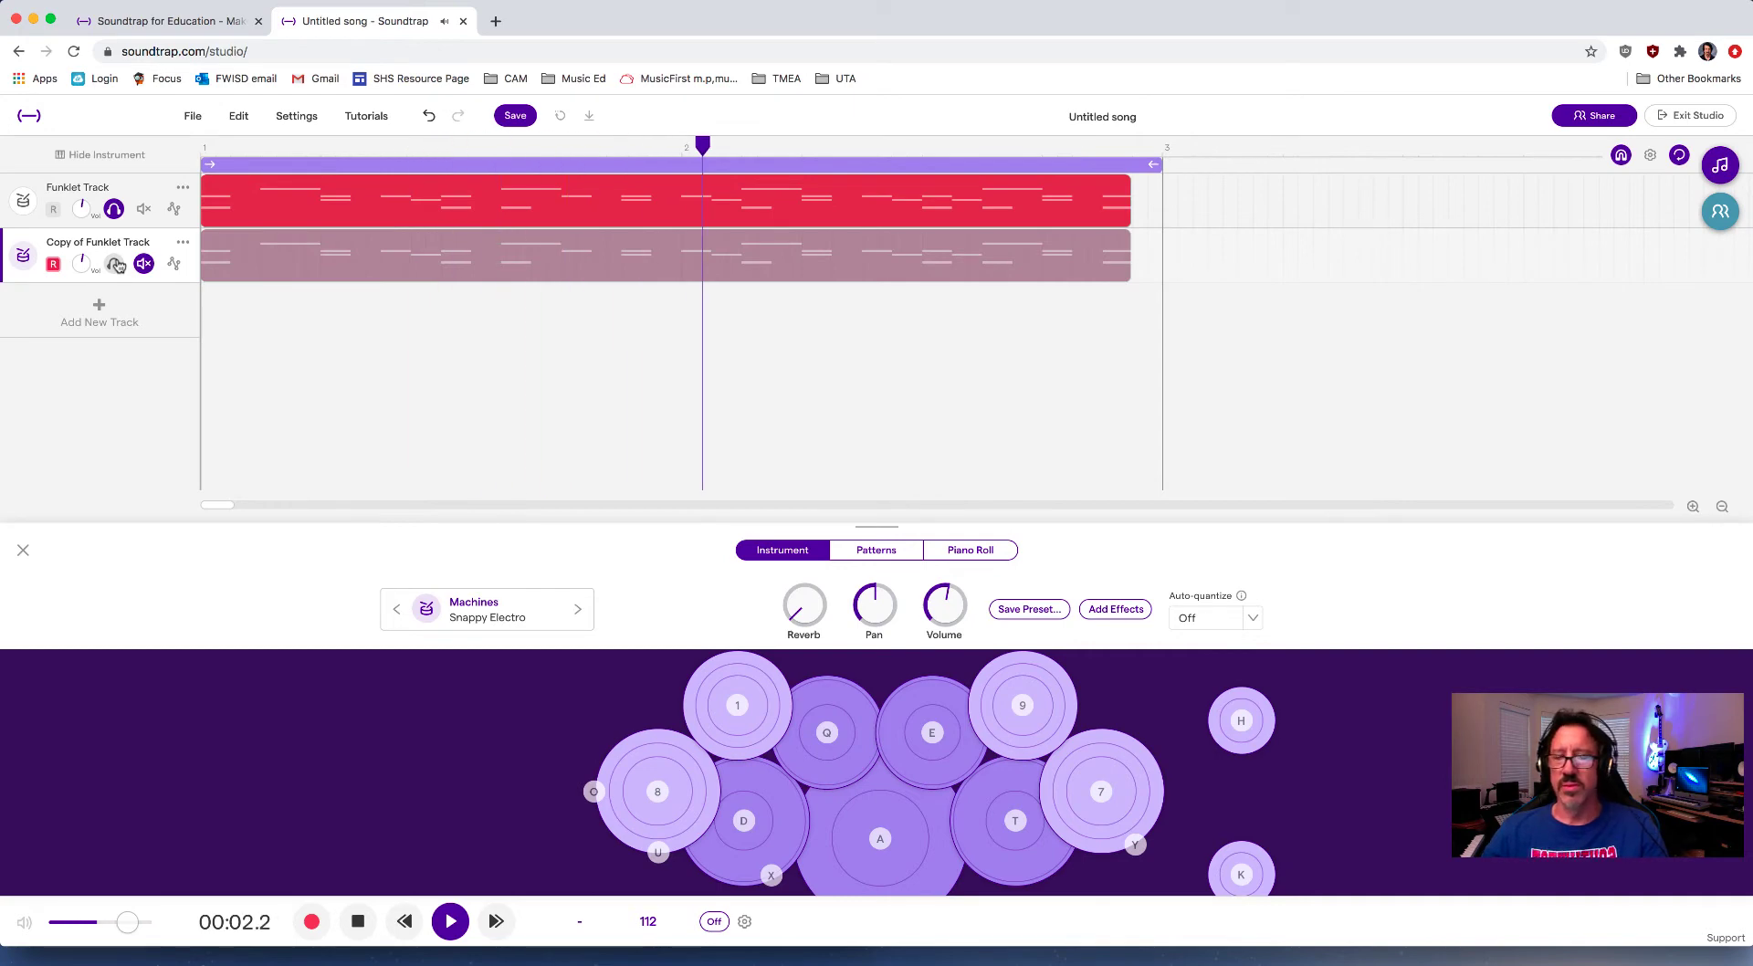
click(114, 264)
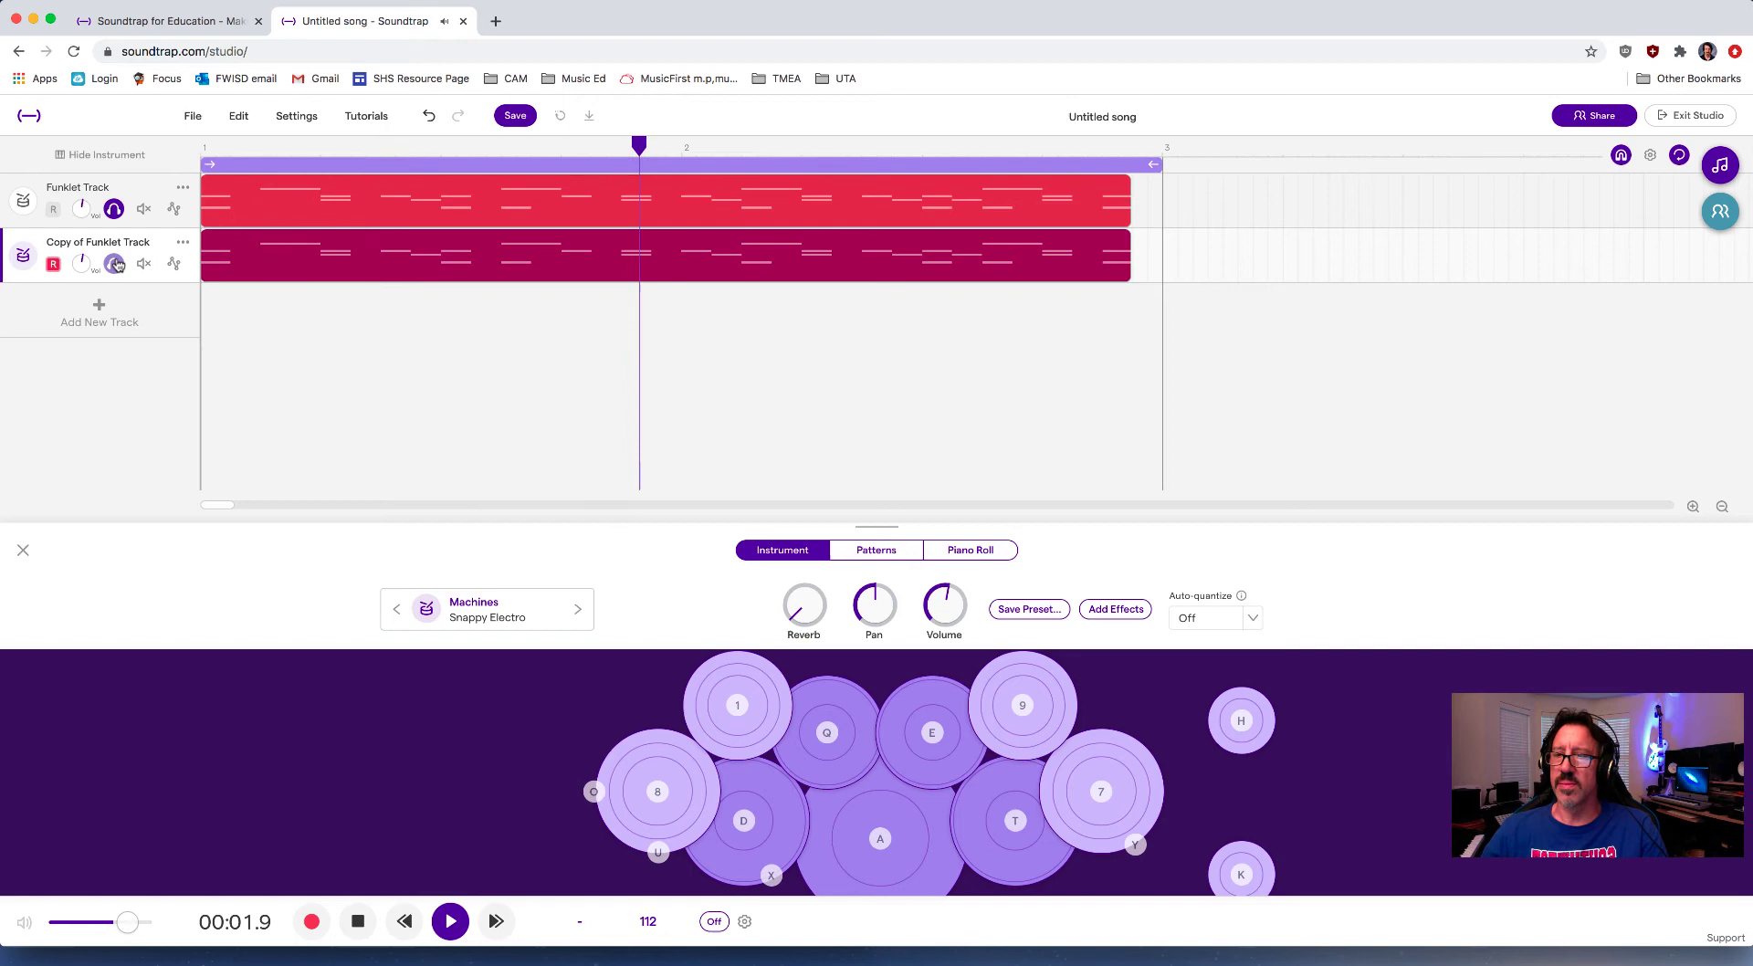
click(114, 264)
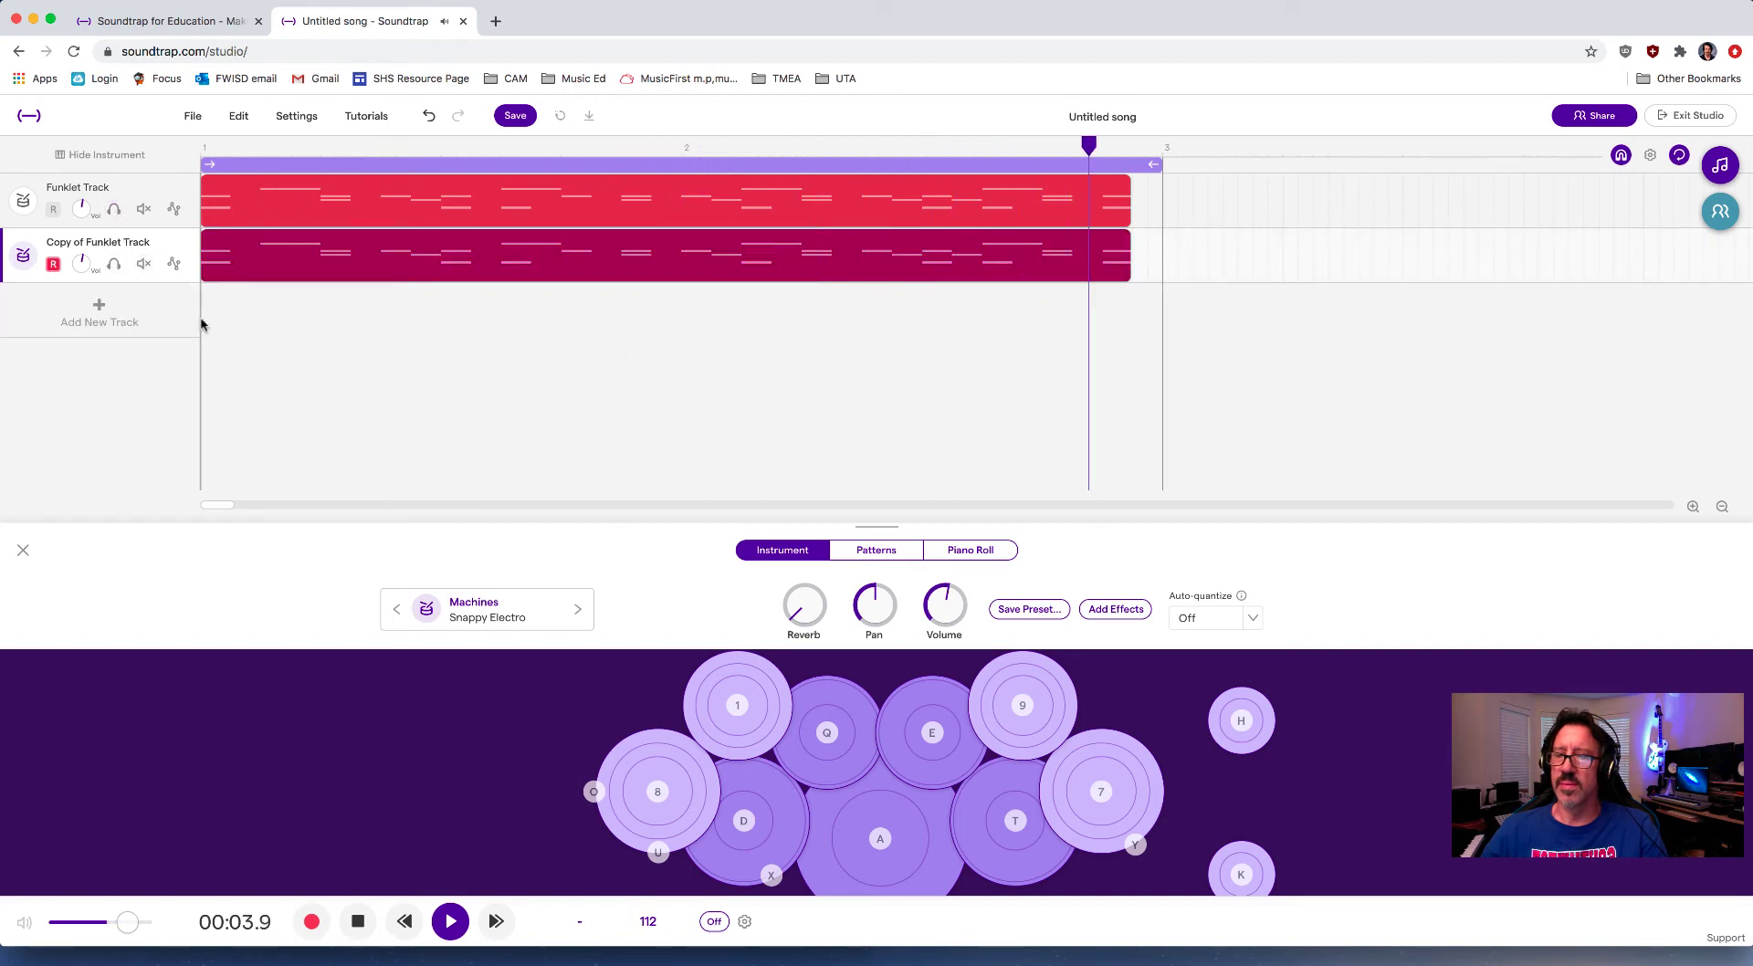
click(144, 209)
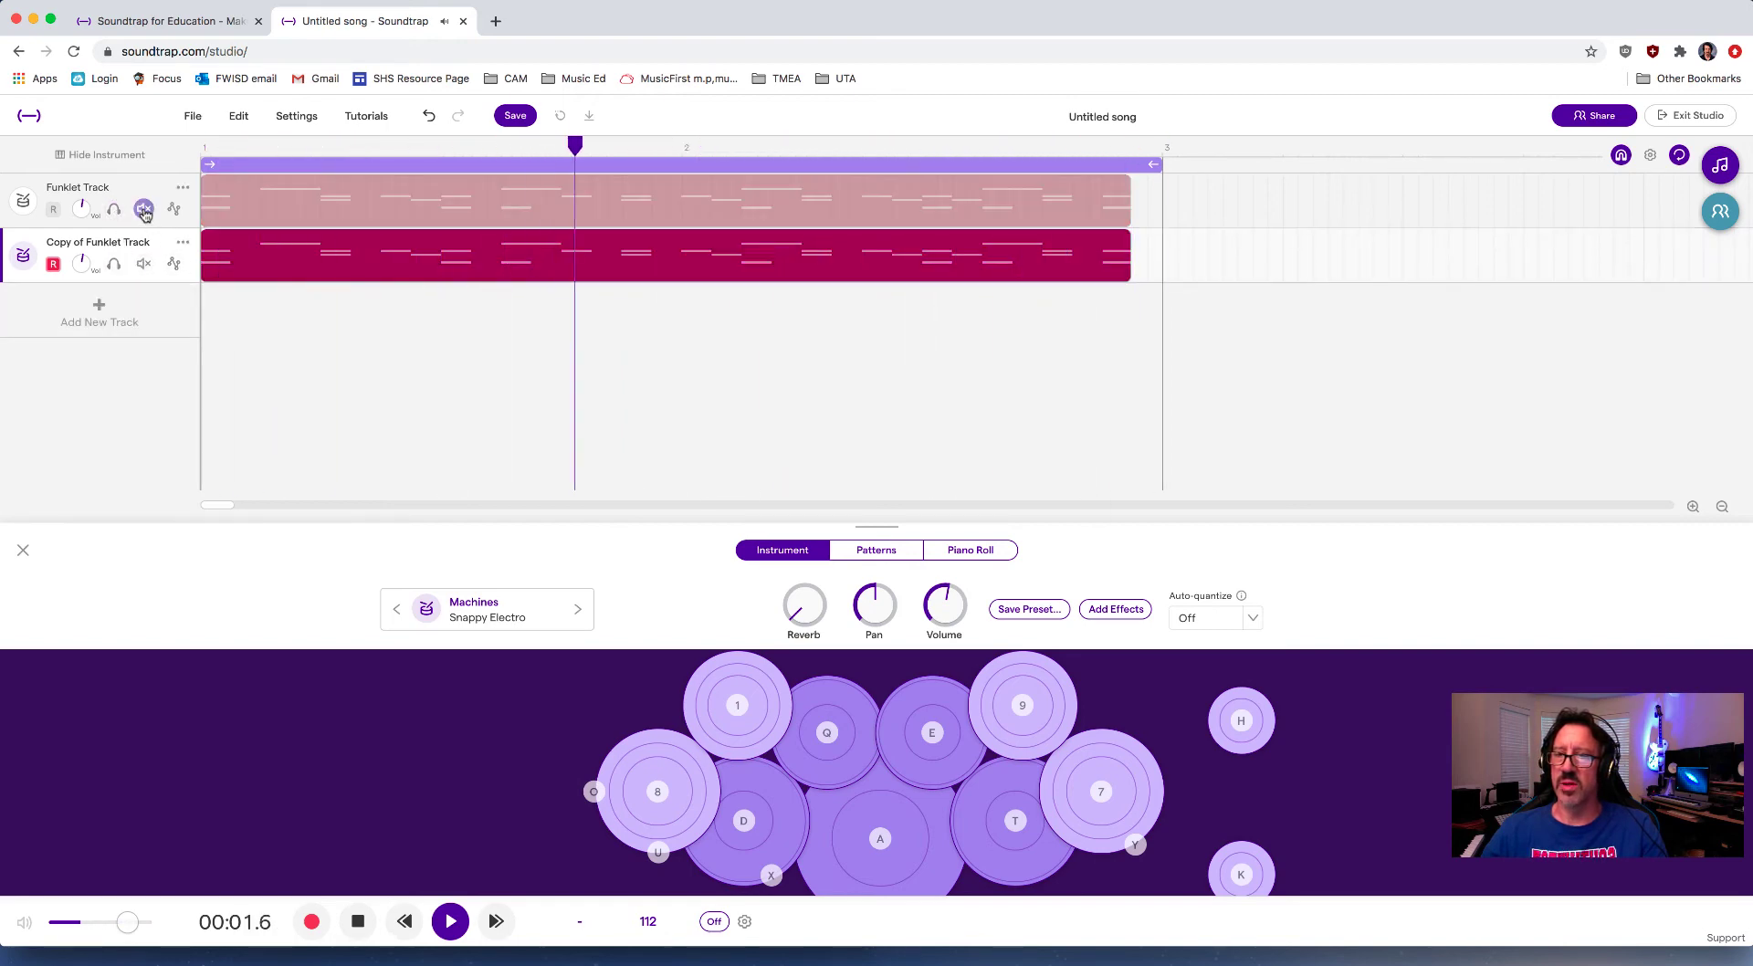
click(143, 209)
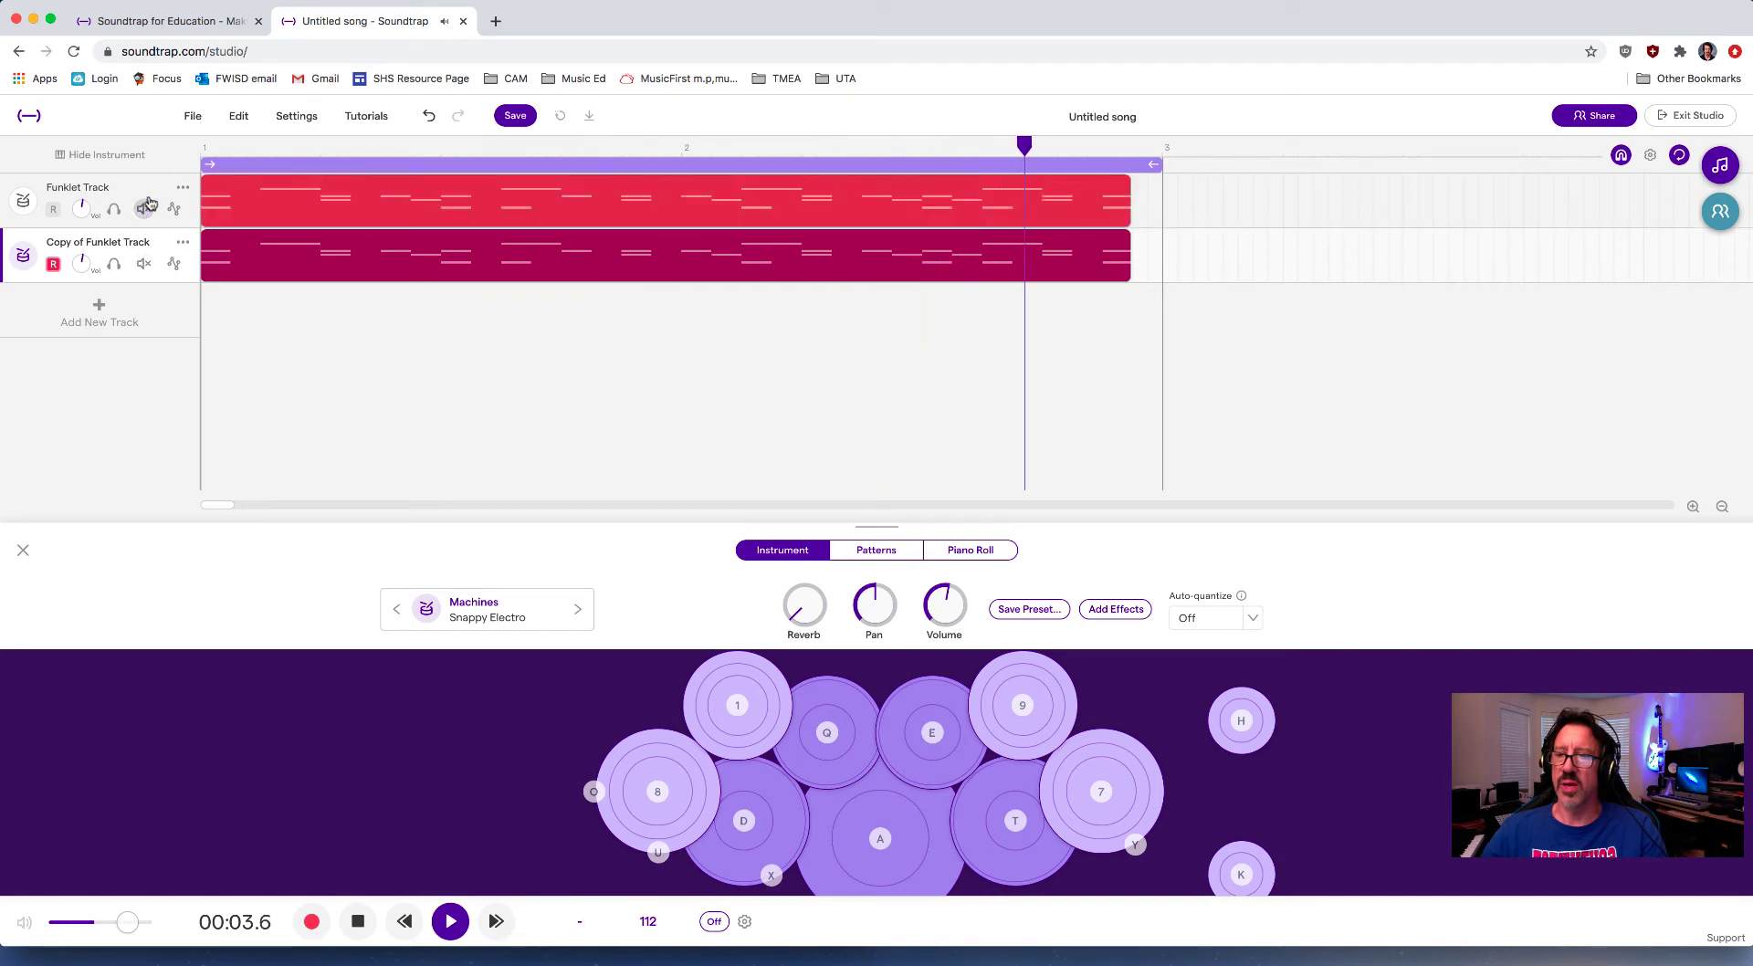
click(145, 264)
click(144, 264)
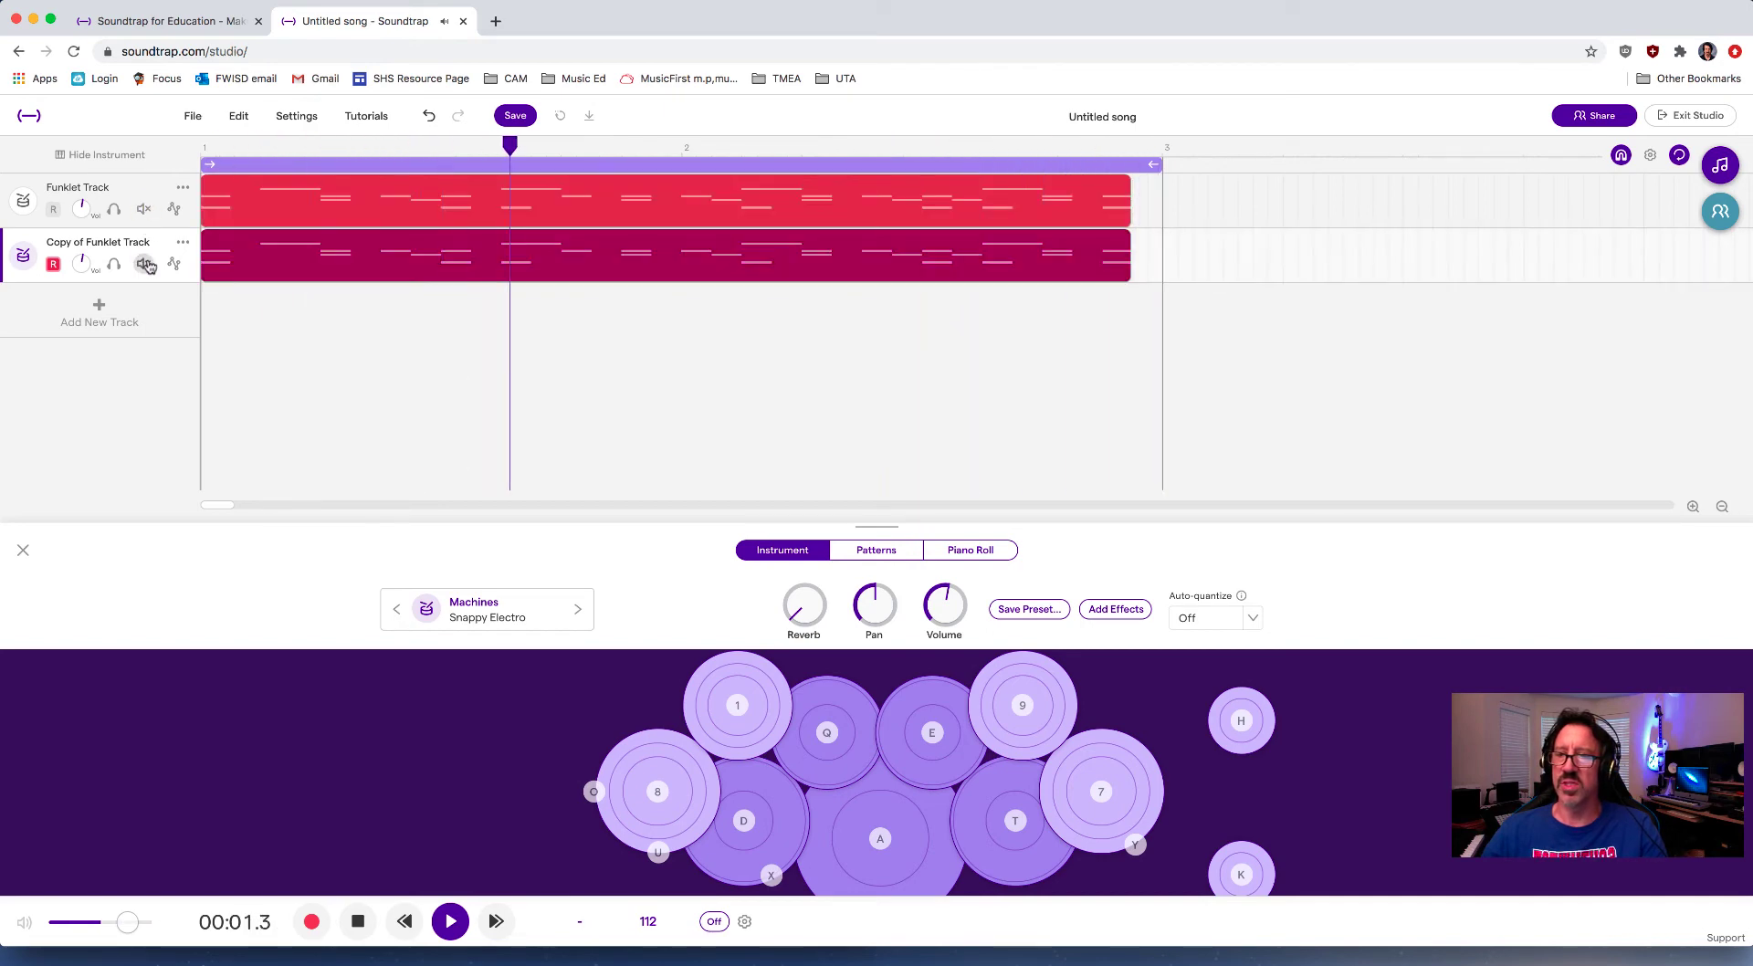
click(114, 209)
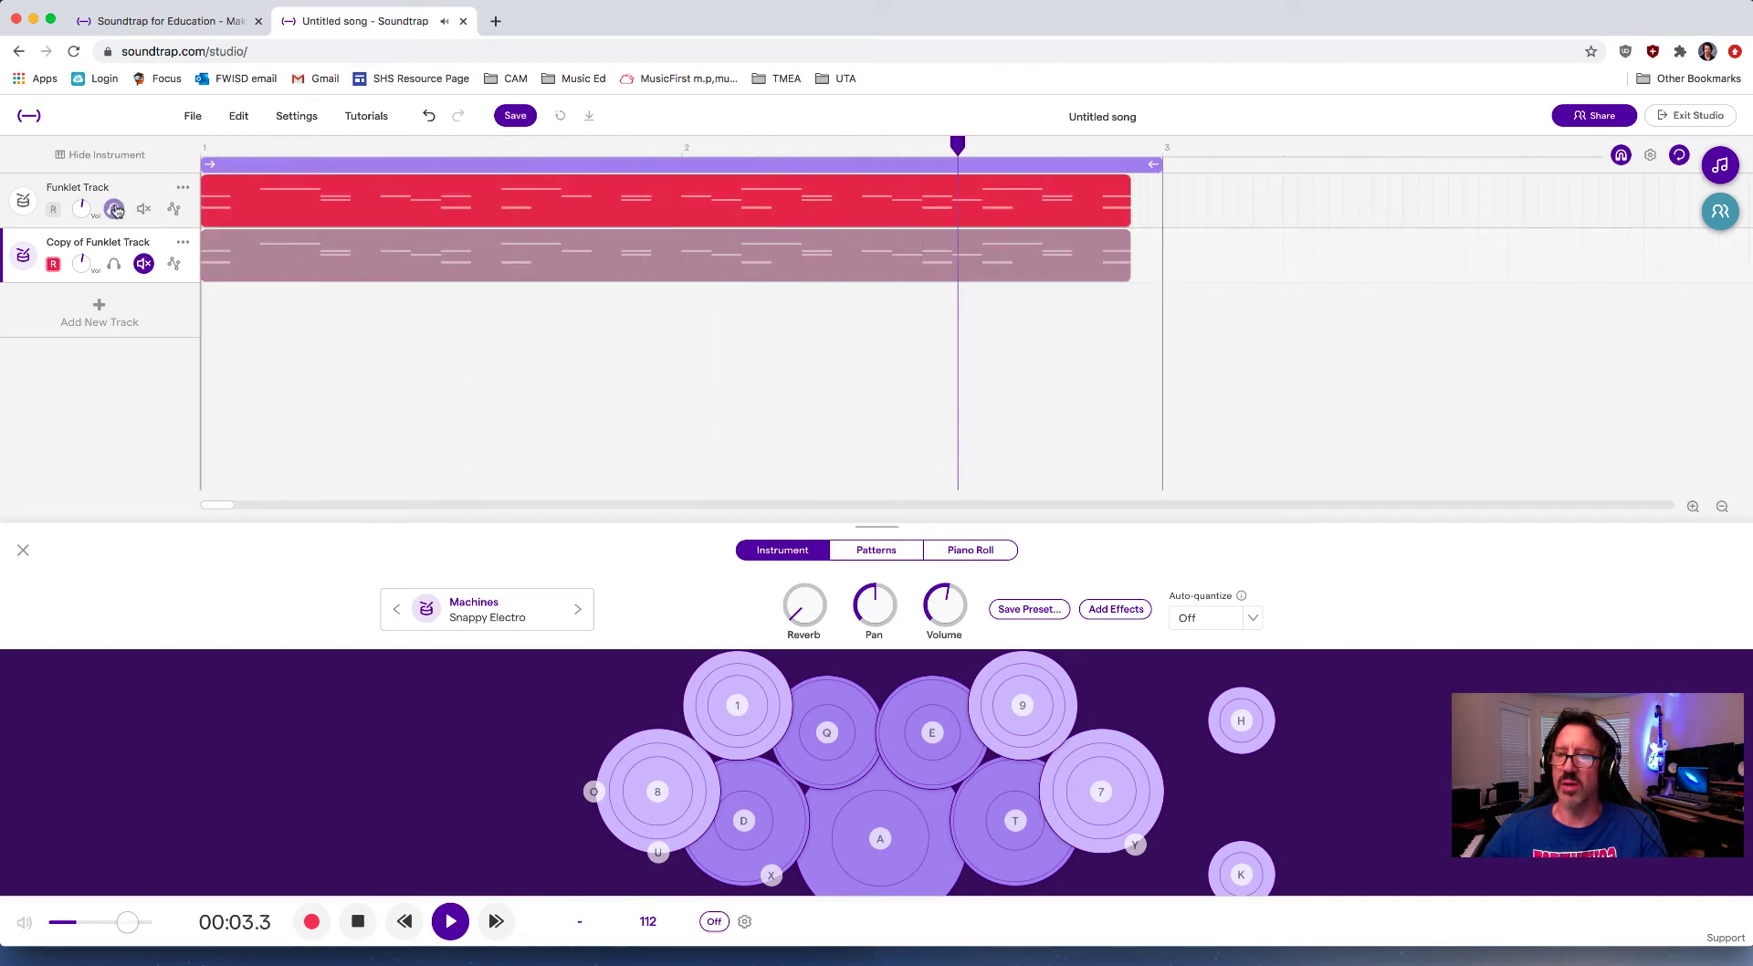
click(114, 209)
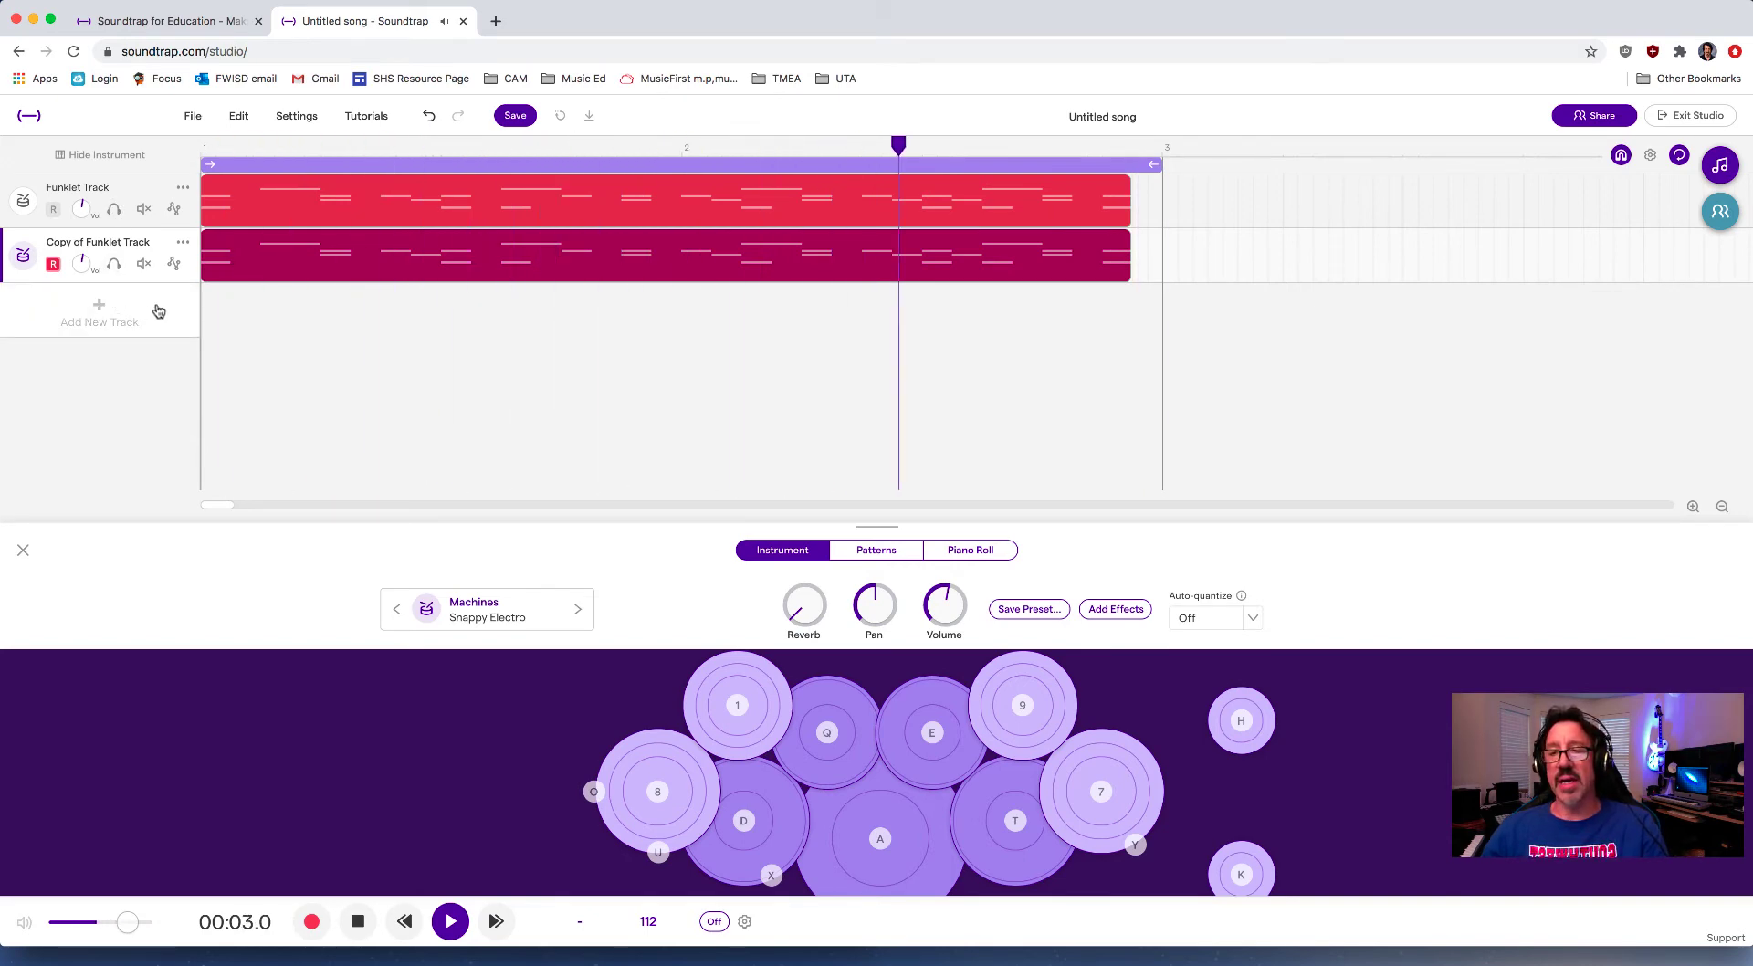
- Duplicate into Copy of Funklet Track2 and set its Basic Amp: treble up, bass down, reverb about eleven o'clock
click(179, 243)
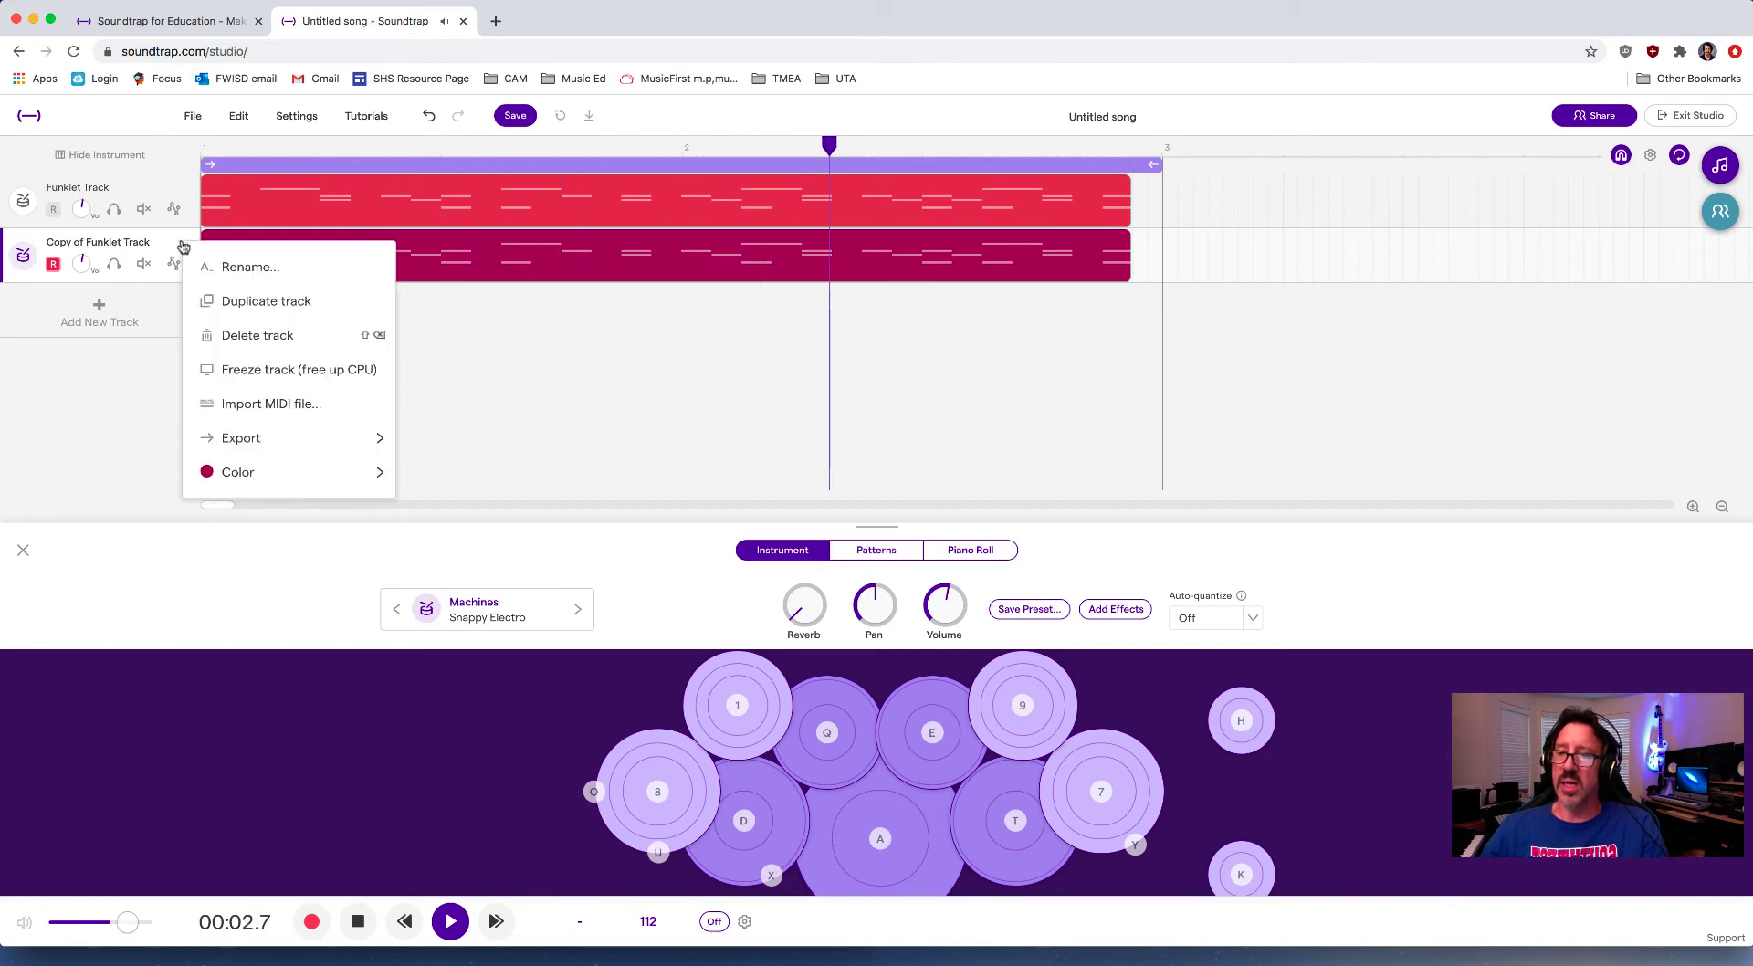
click(262, 304)
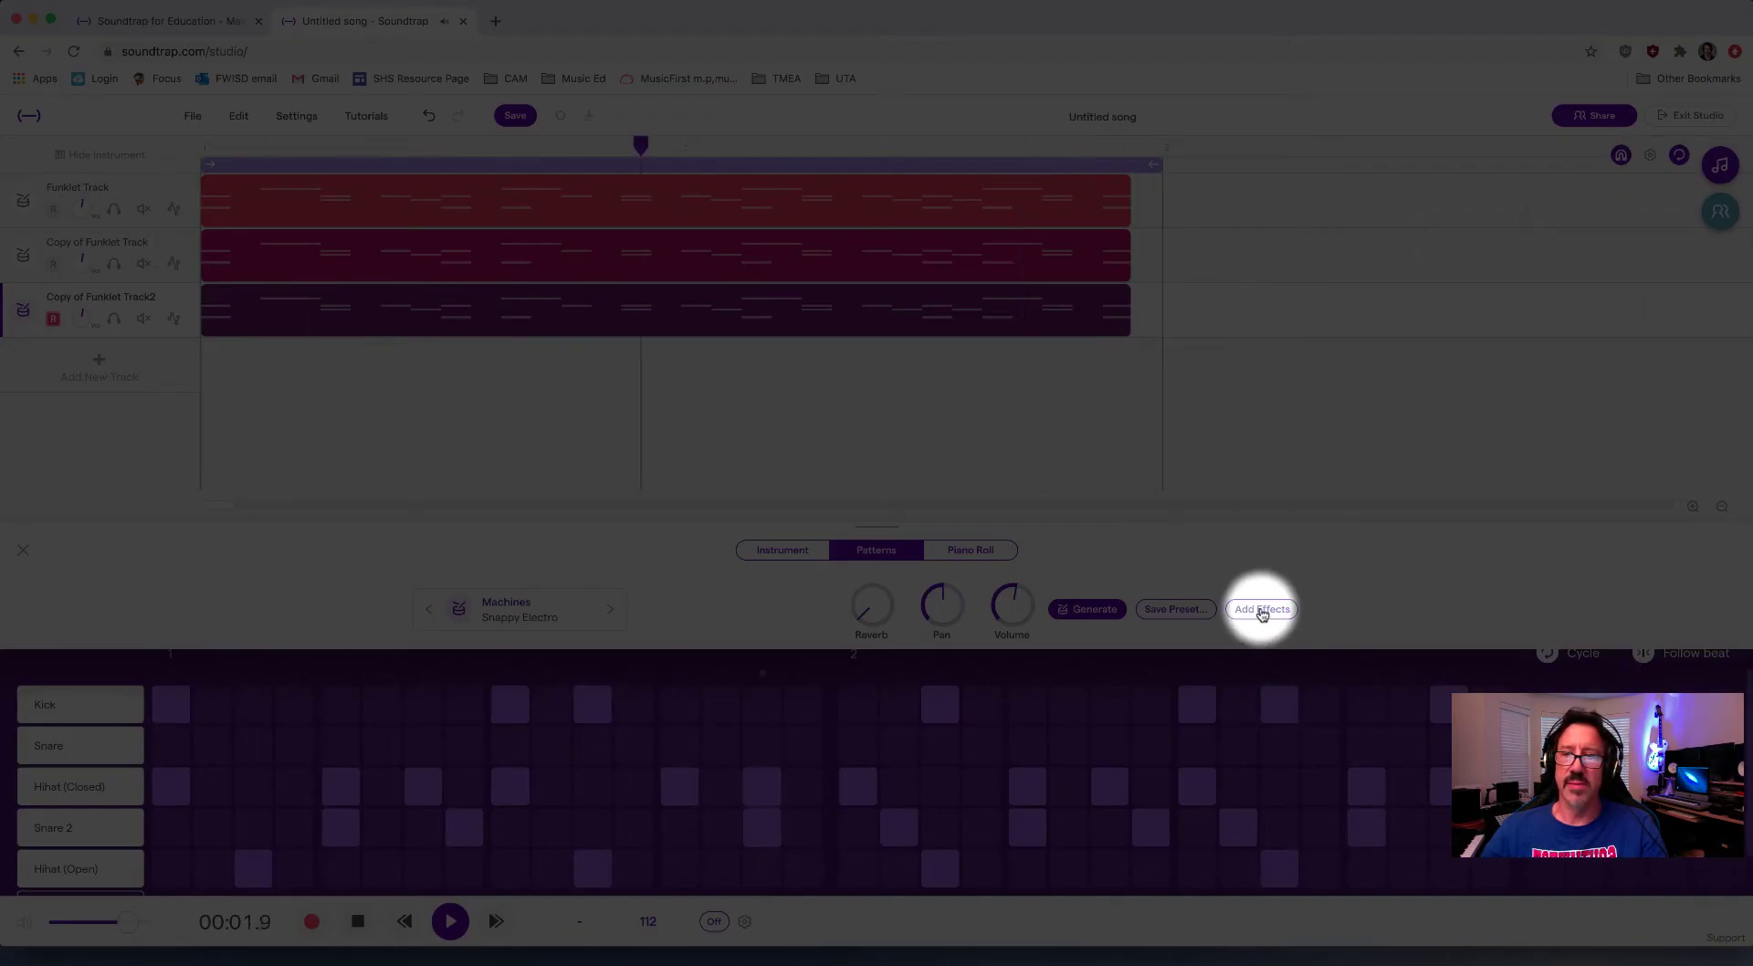
click(1262, 611)
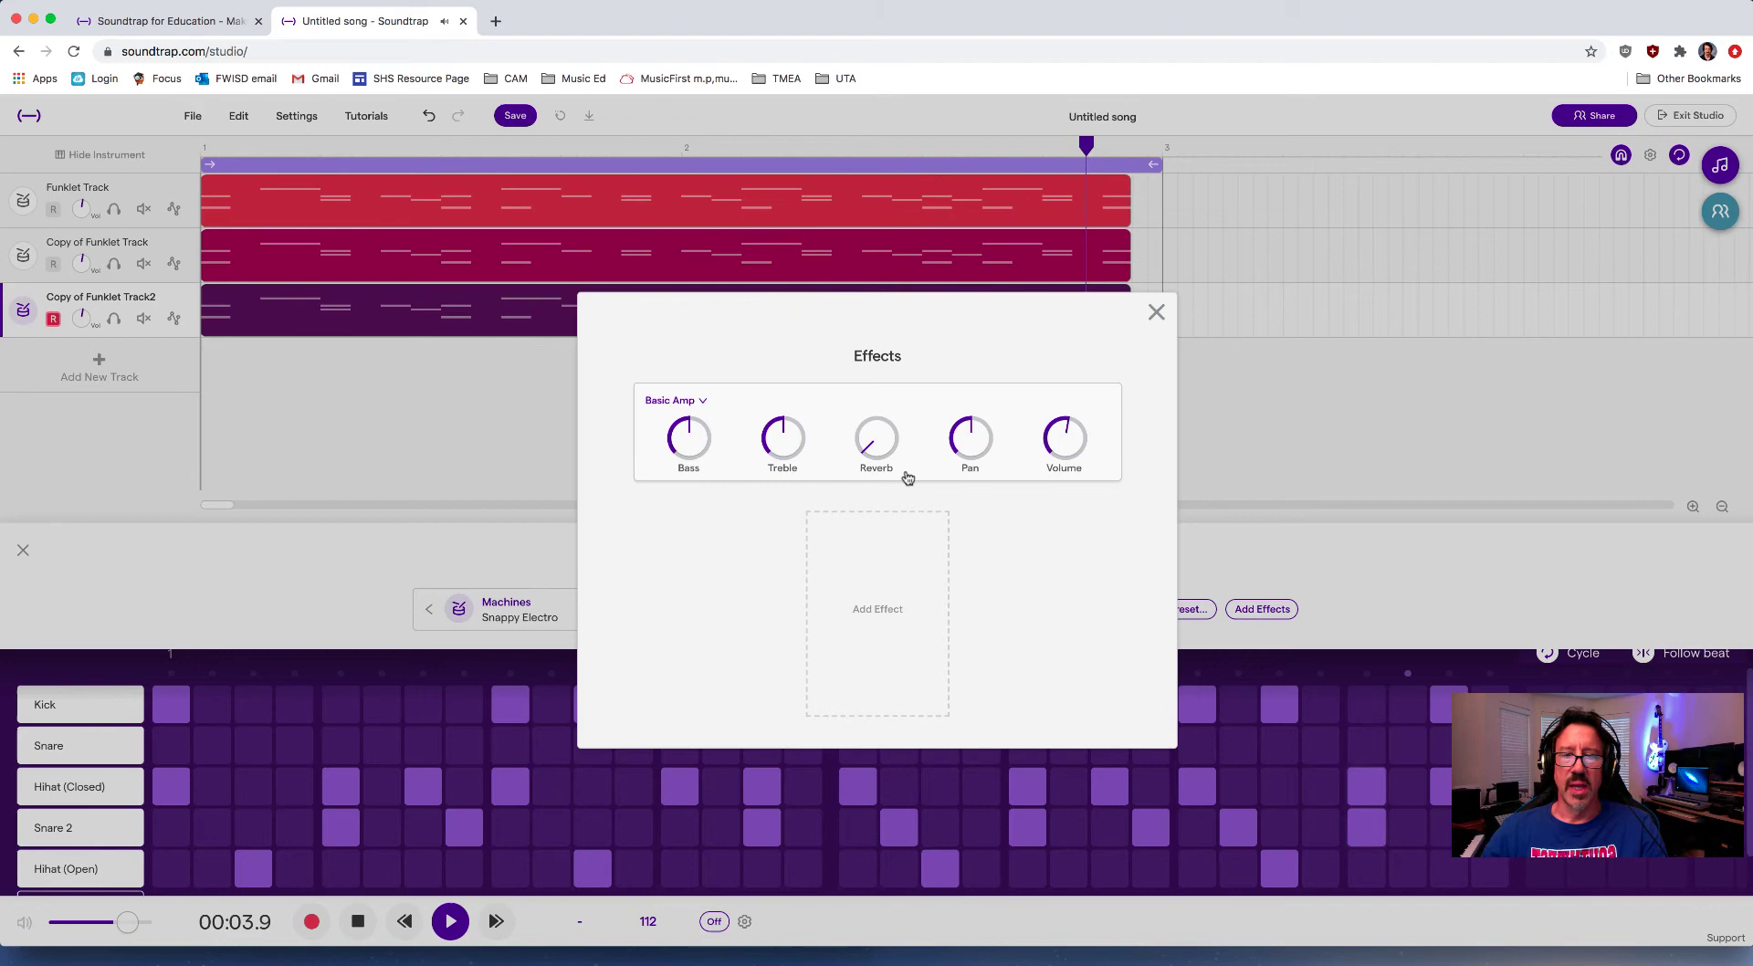
drag(787, 437, 798, 417)
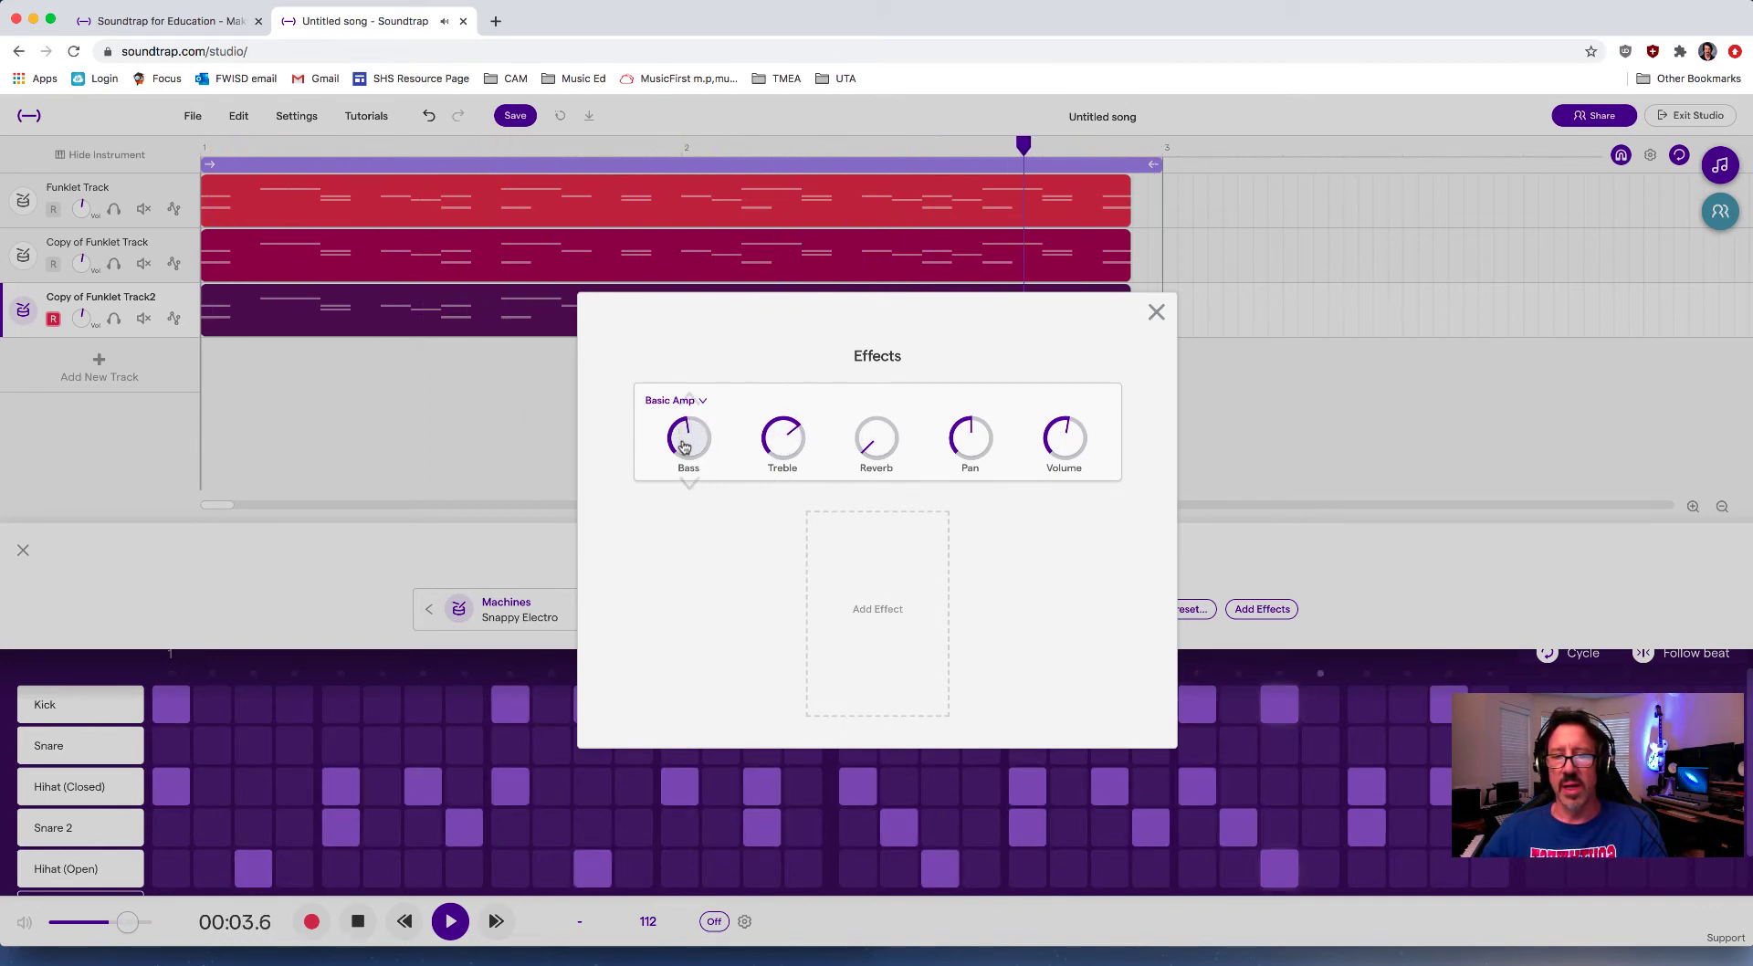
drag(685, 446, 689, 488)
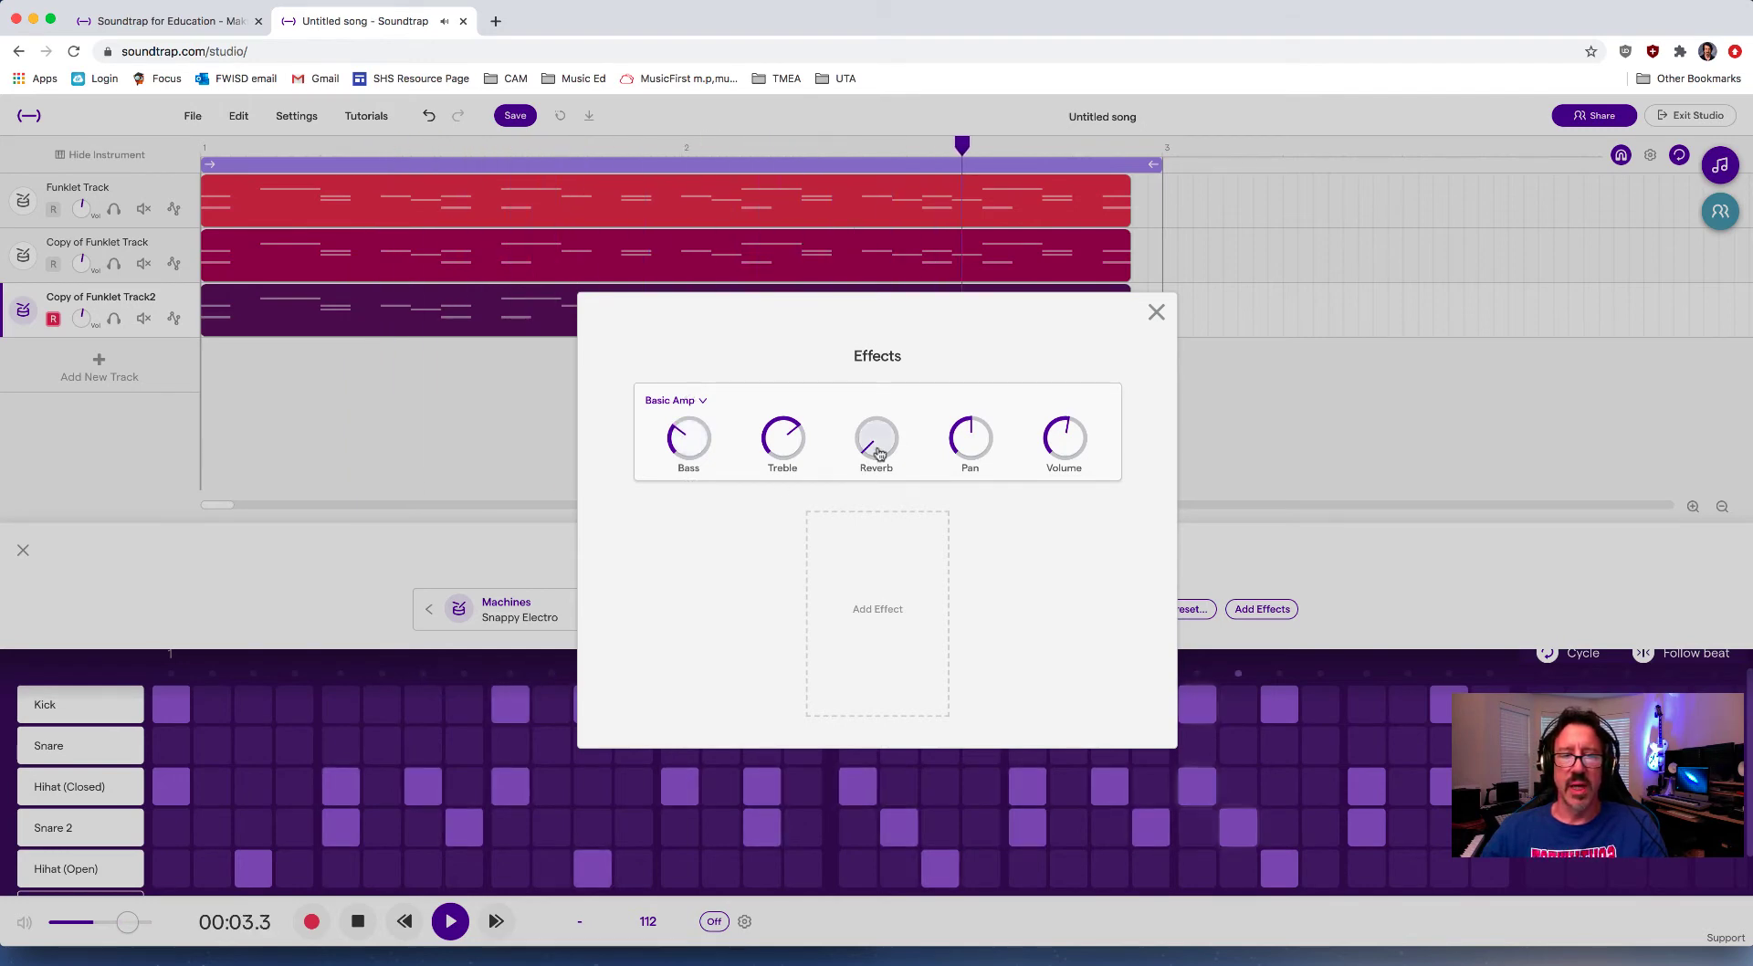
drag(877, 434, 881, 383)
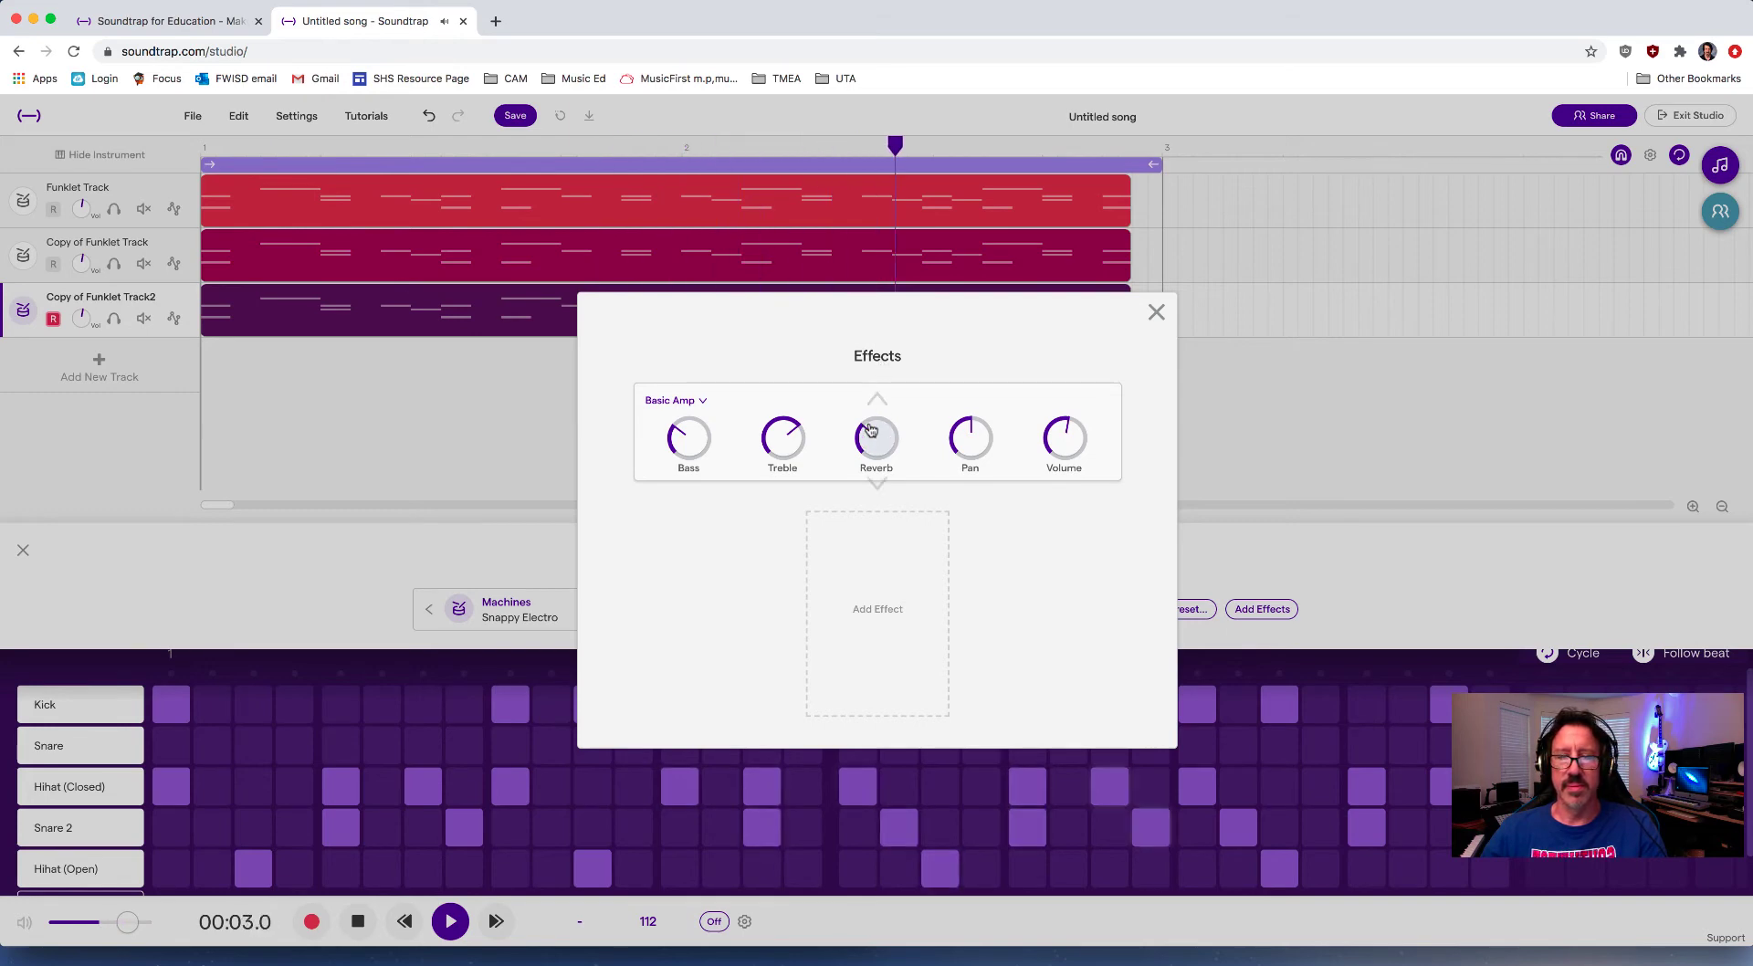
drag(877, 430, 874, 405)
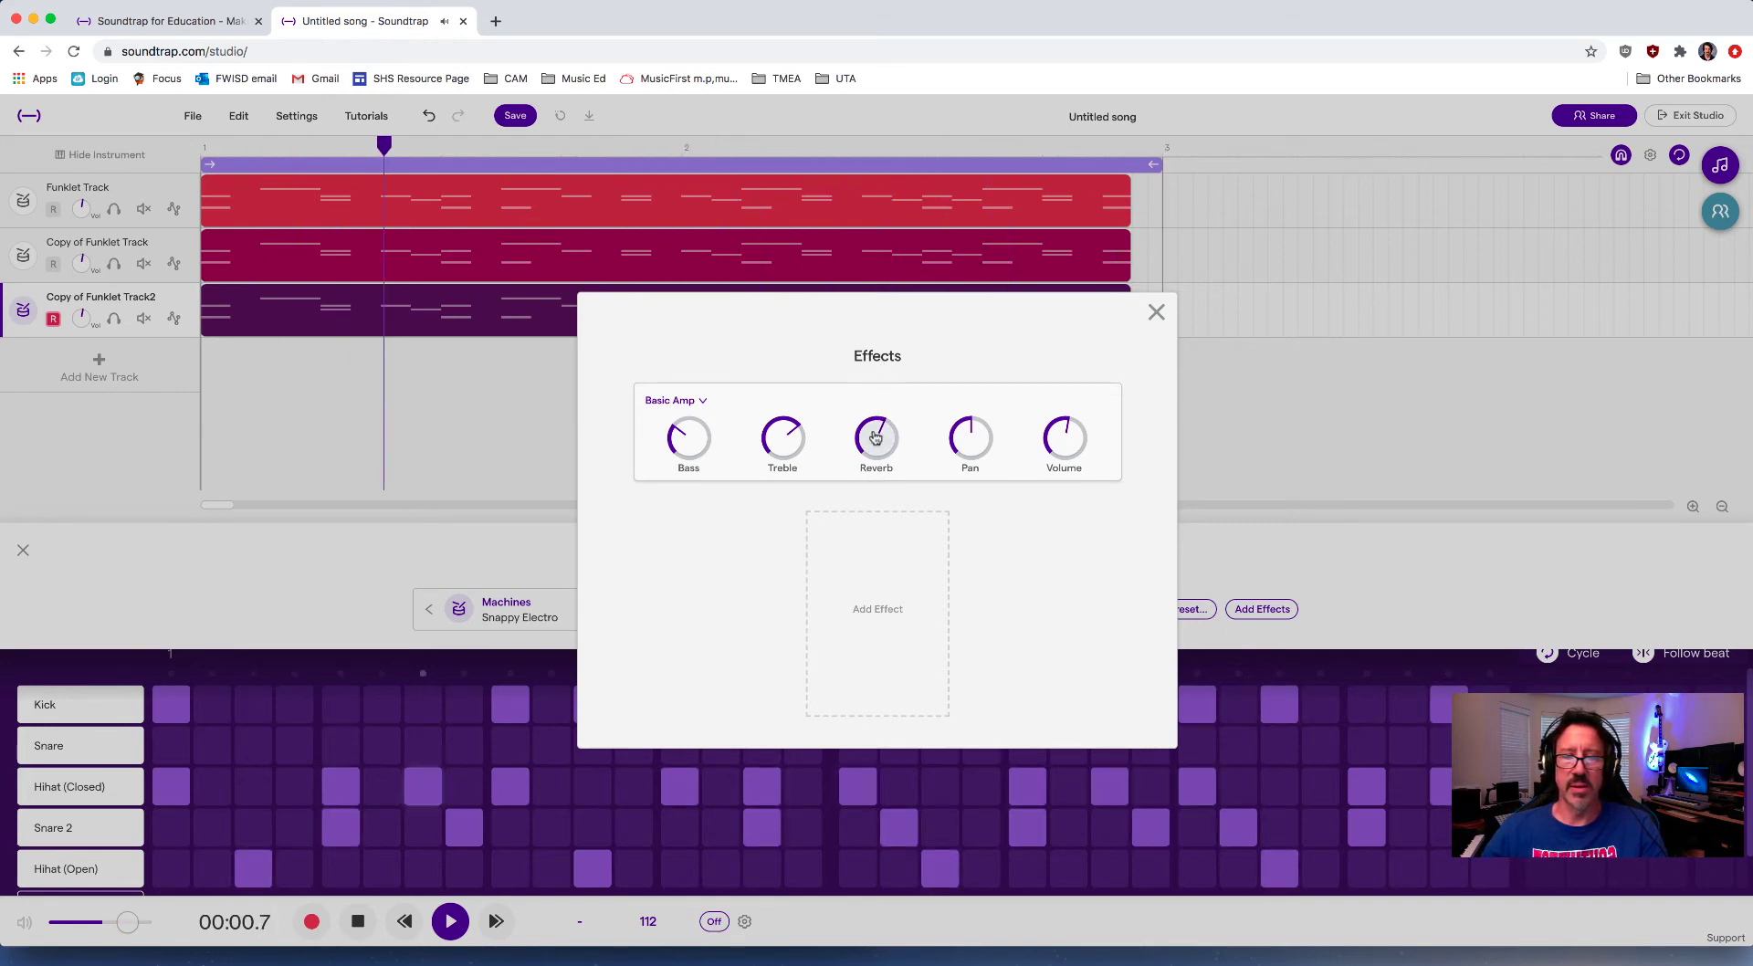
drag(874, 451, 883, 506)
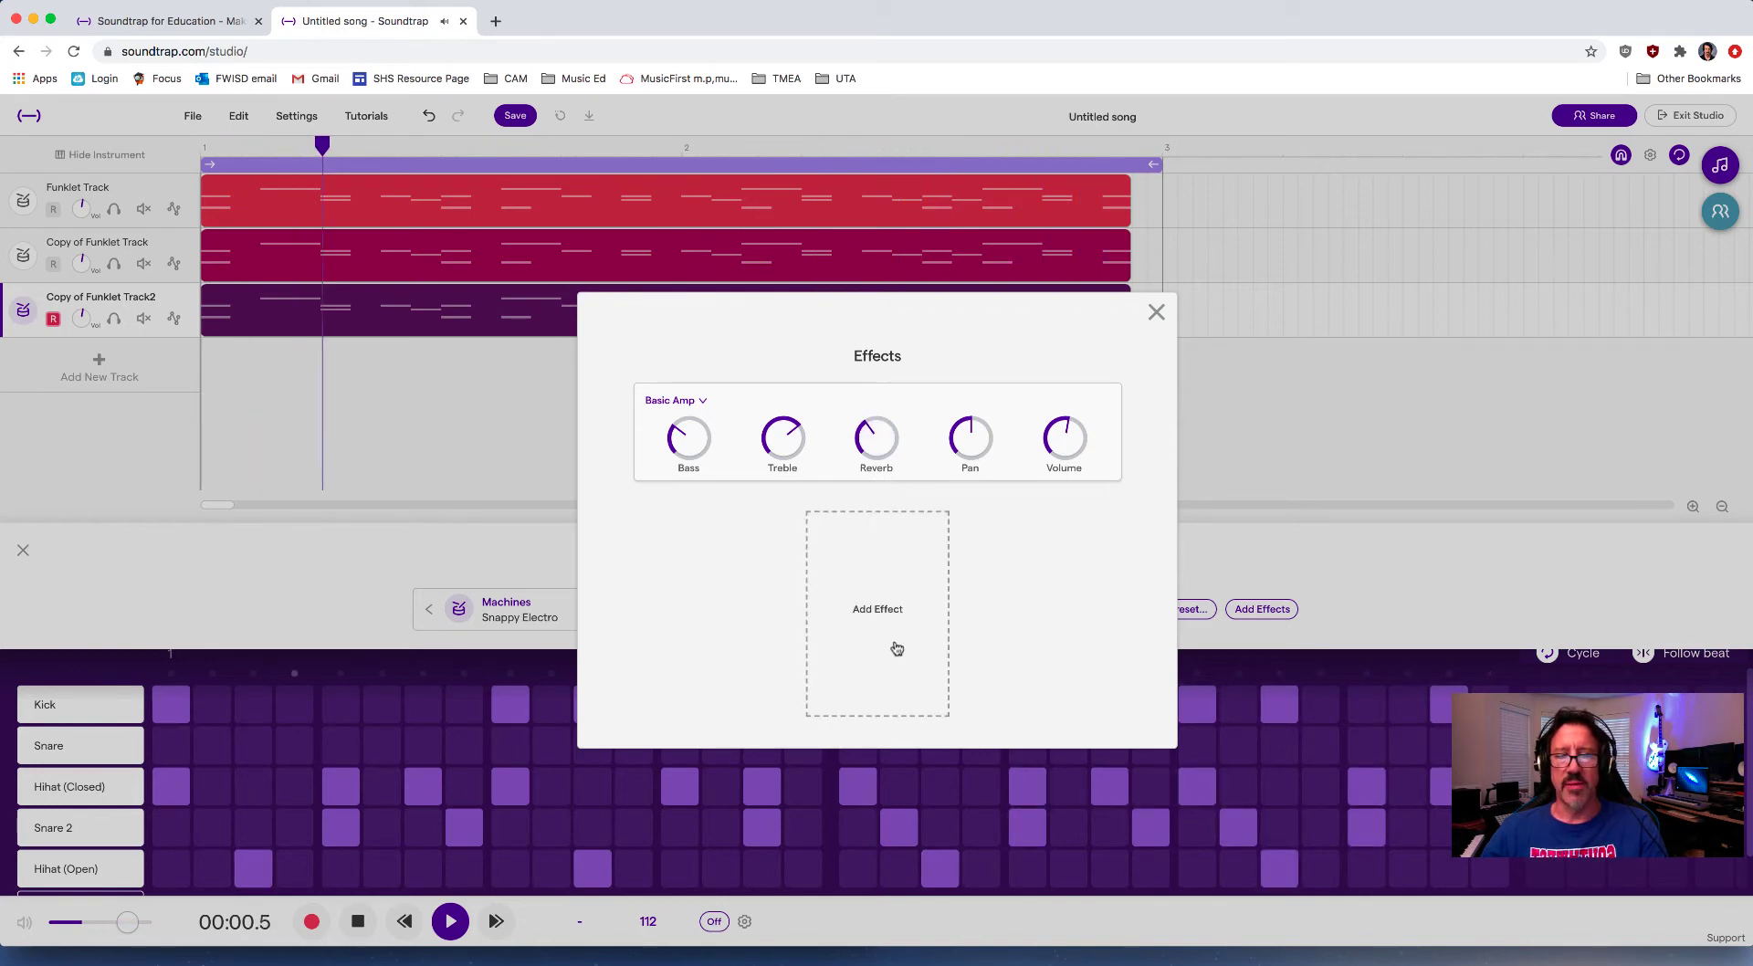
- Add an Auto-Wah effect to Copy of Funklet Track2 from the effects gallery
click(879, 607)
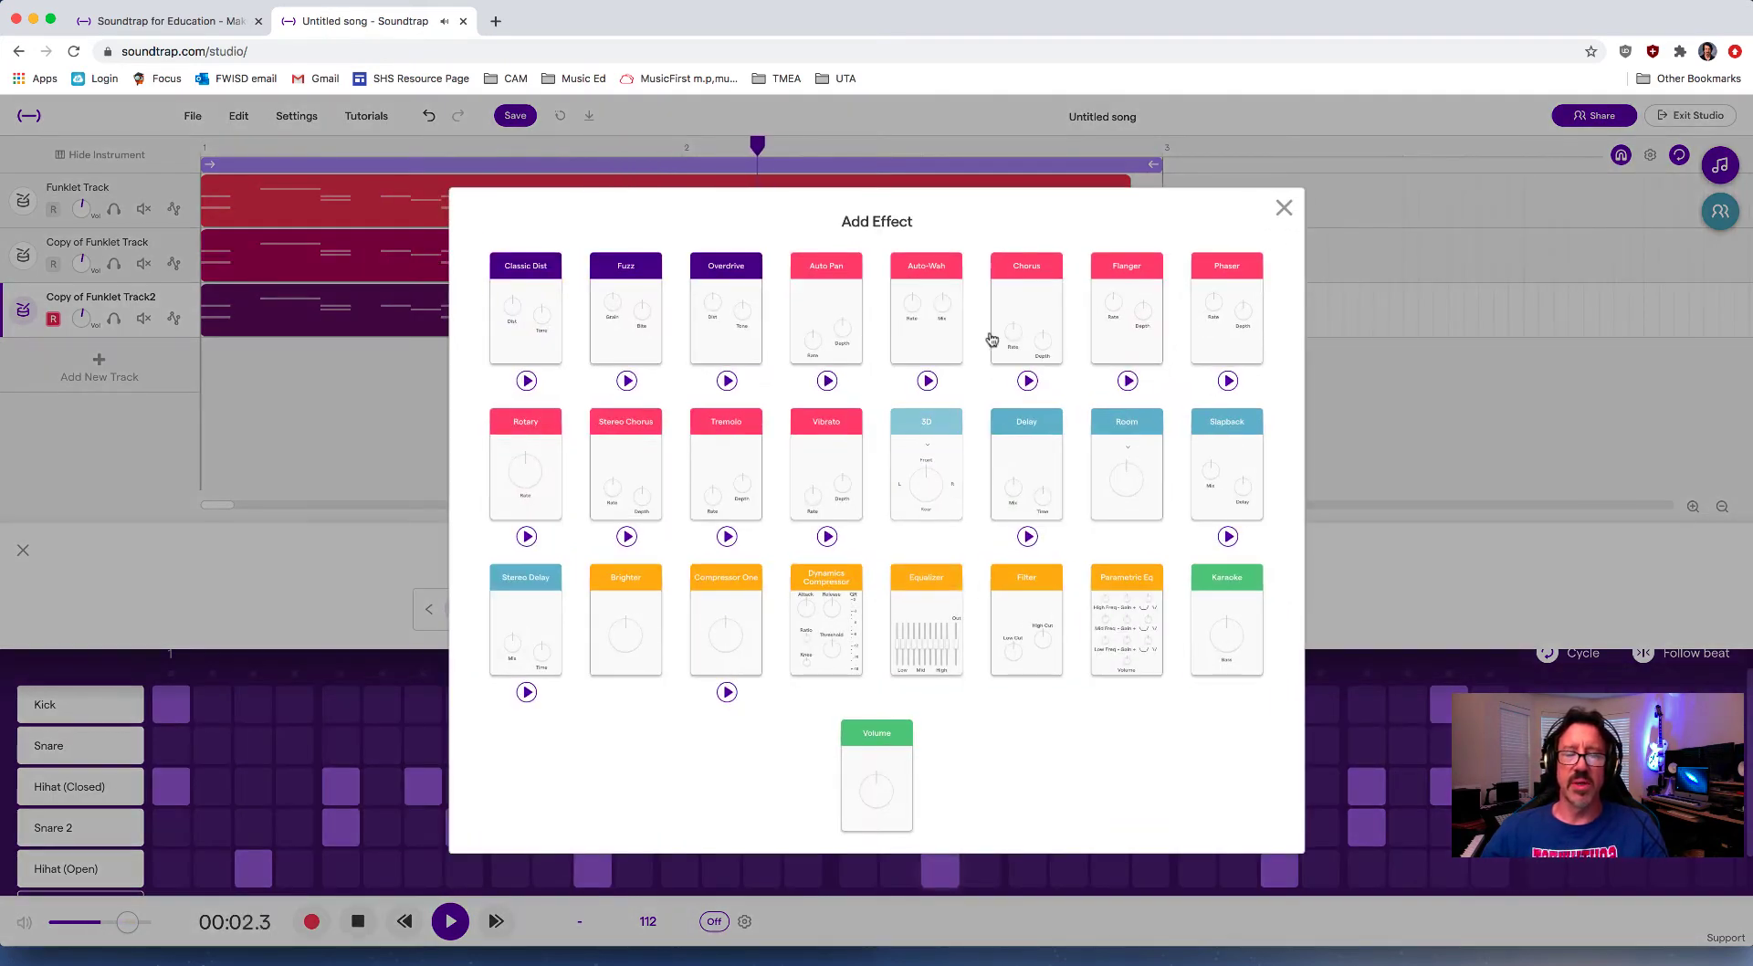
click(927, 304)
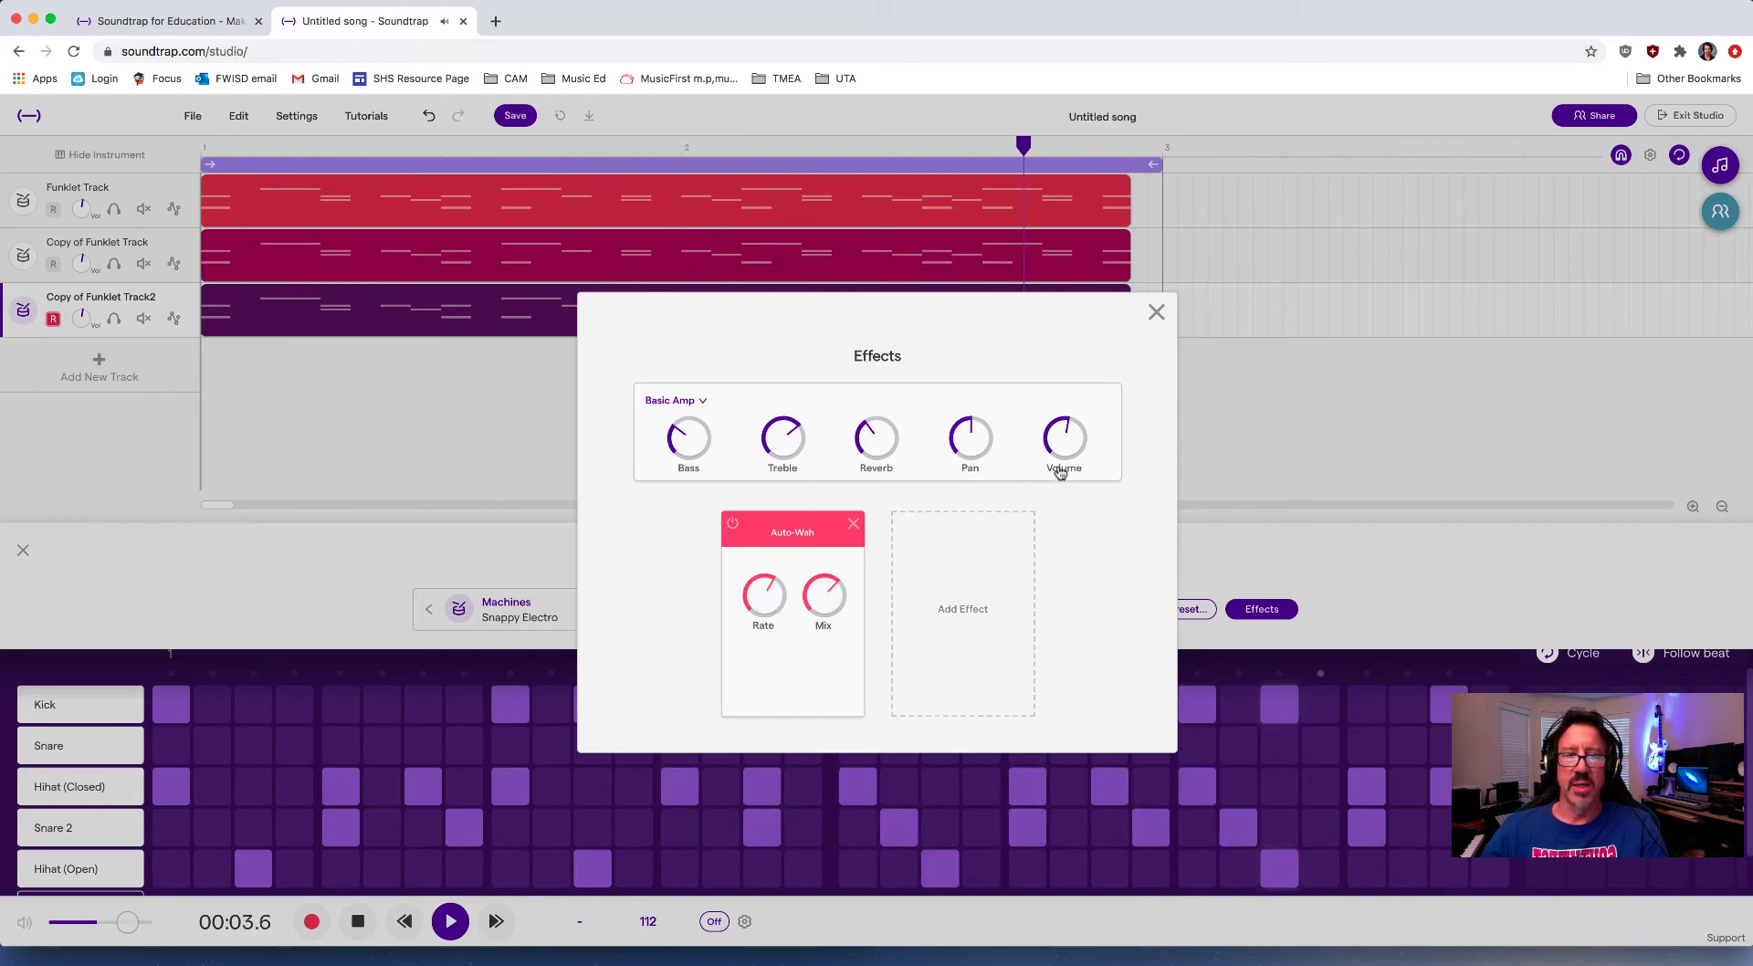
- Leave Copy of Funklet Track soloed after briefly soloing Copy of Funklet Track2, with Effects closed
click(1157, 313)
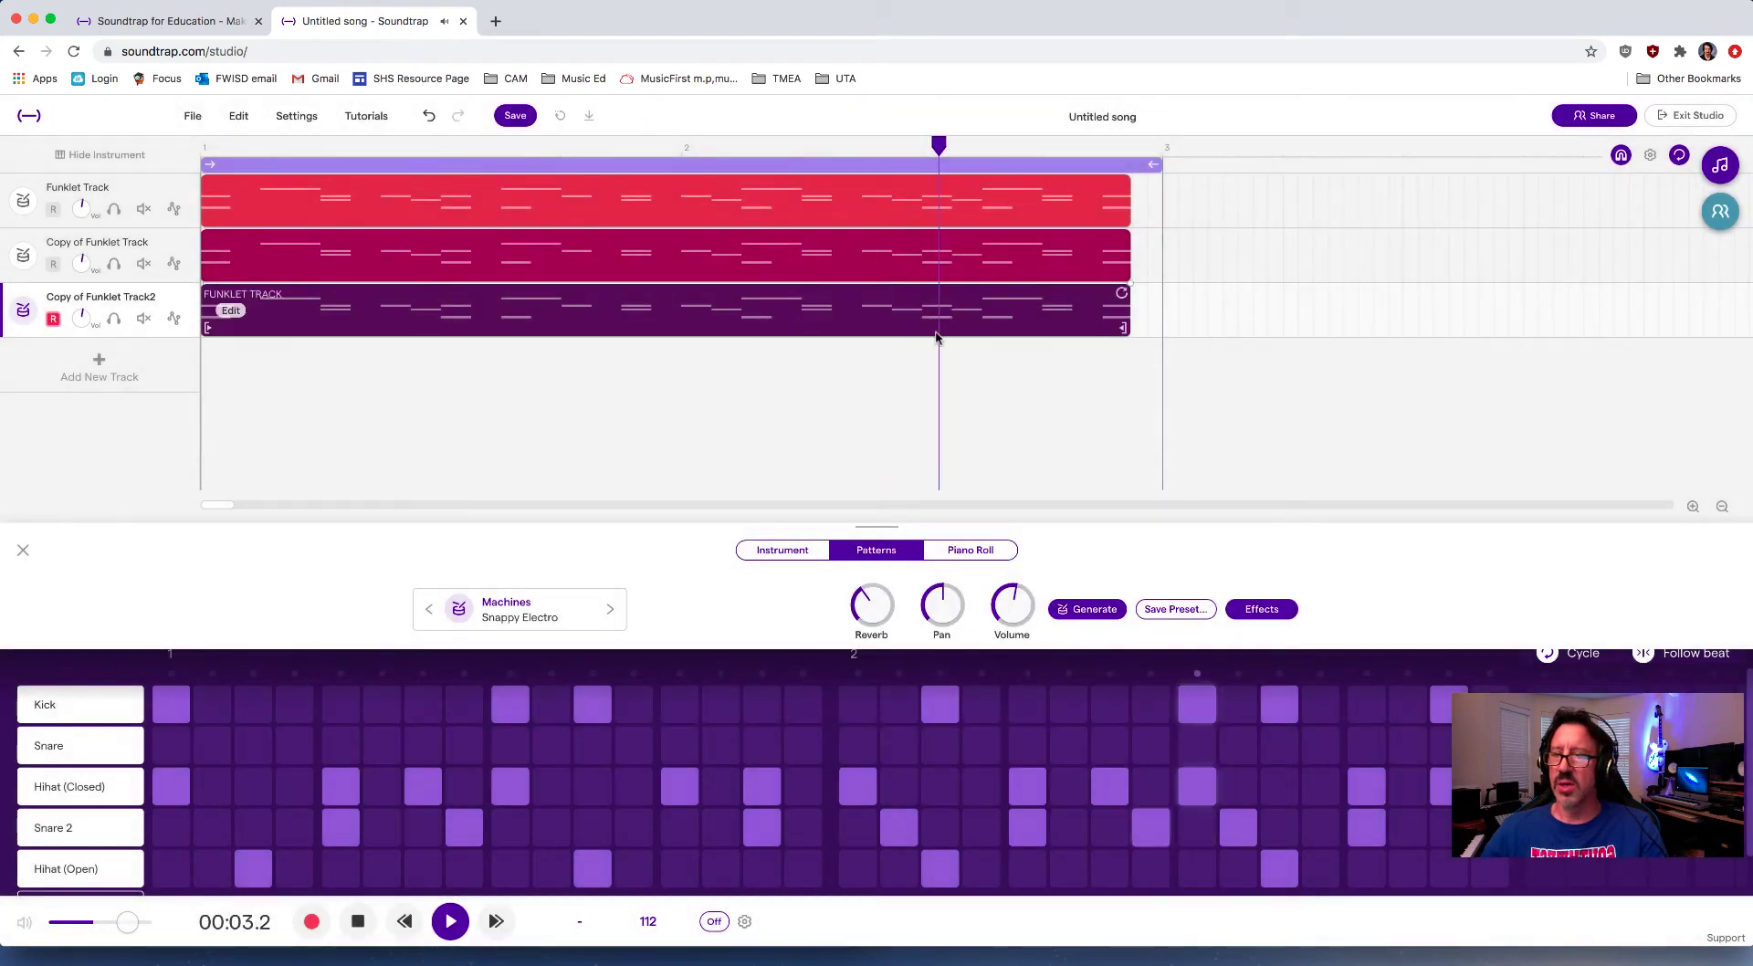
click(113, 318)
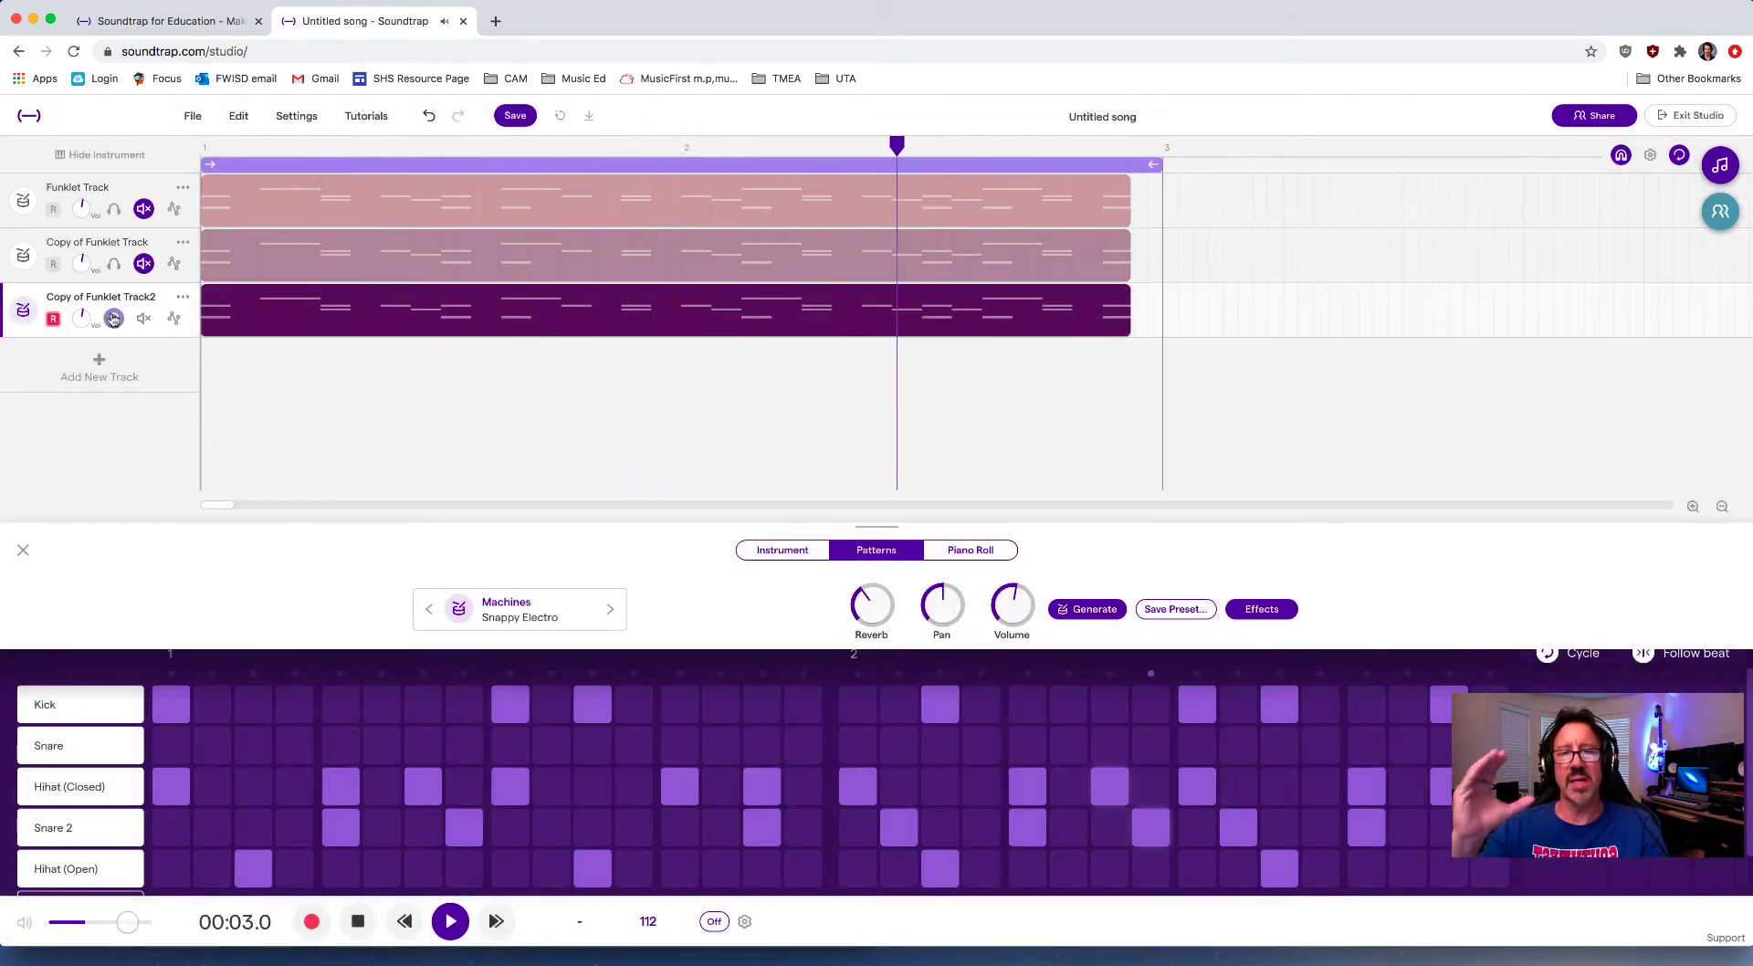
click(113, 318)
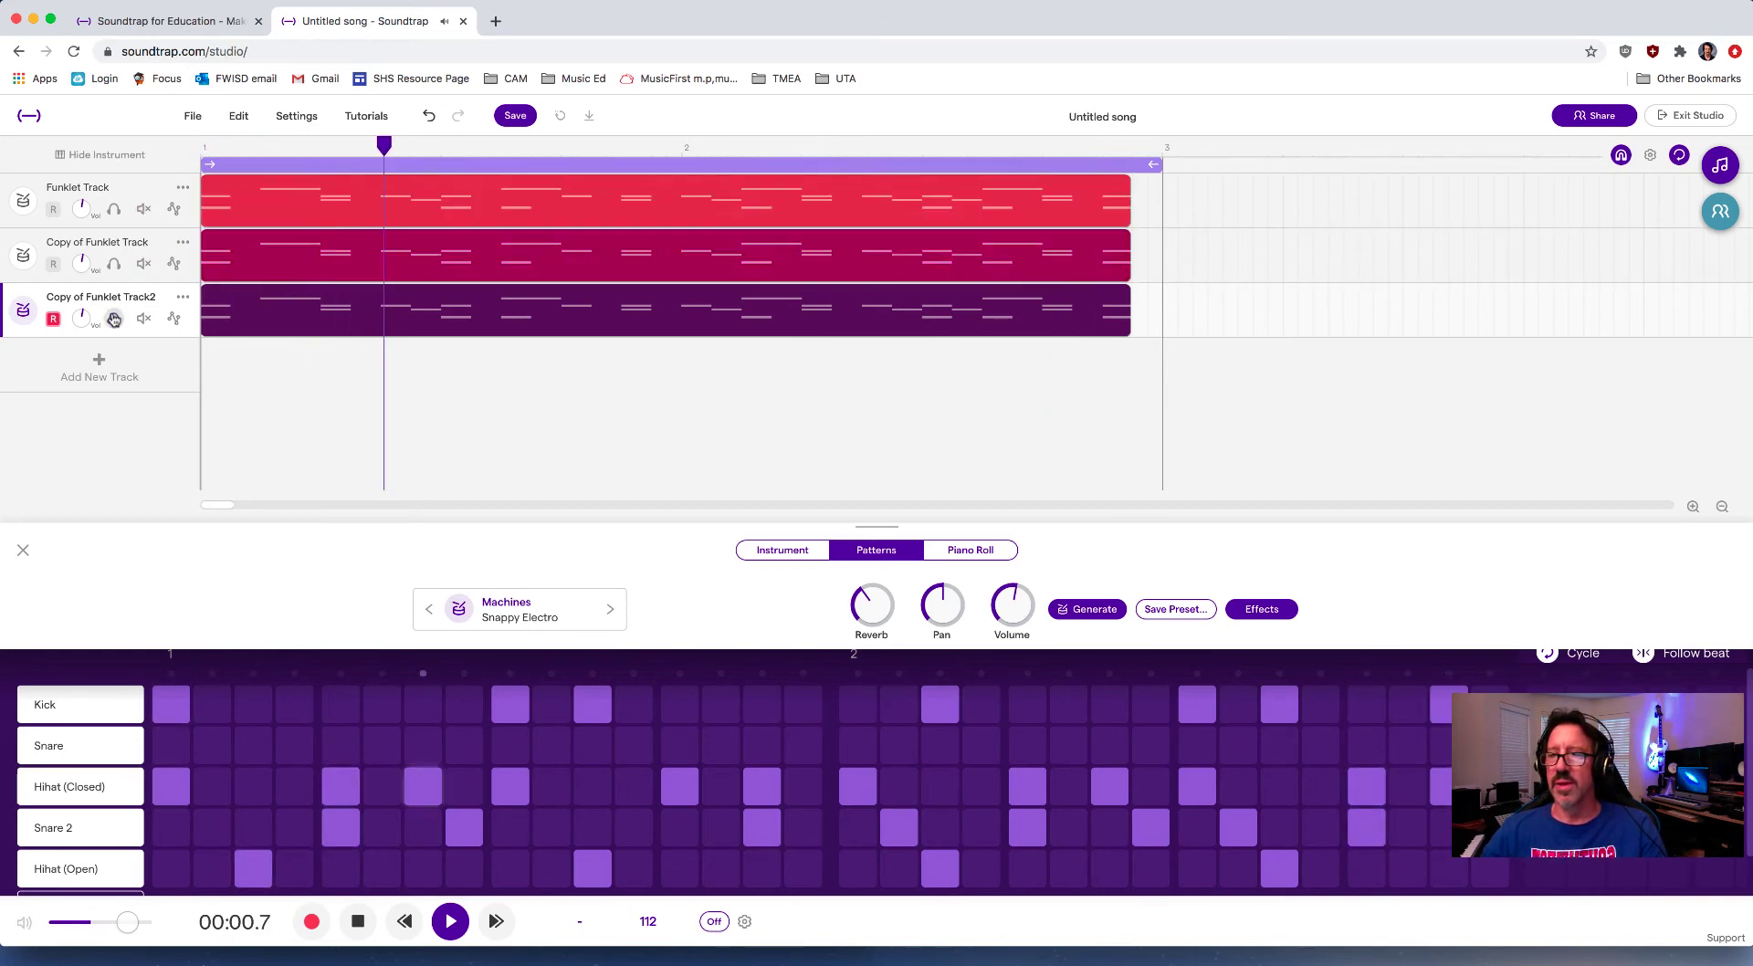
click(113, 263)
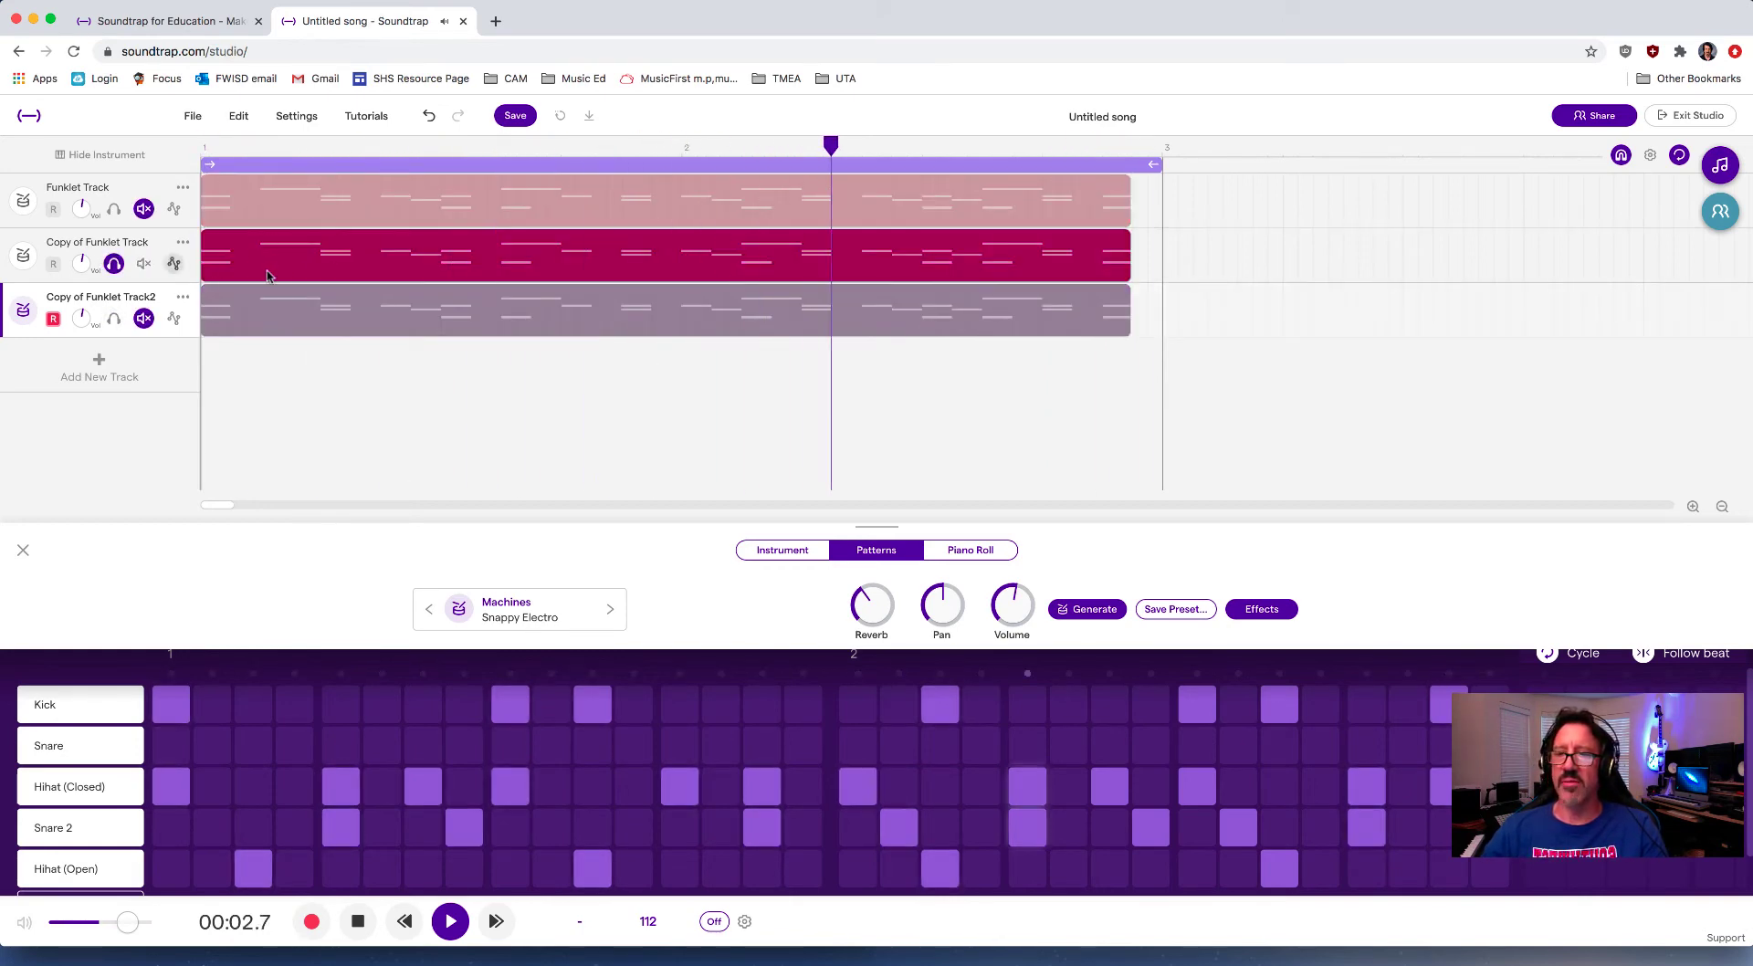
click(1264, 610)
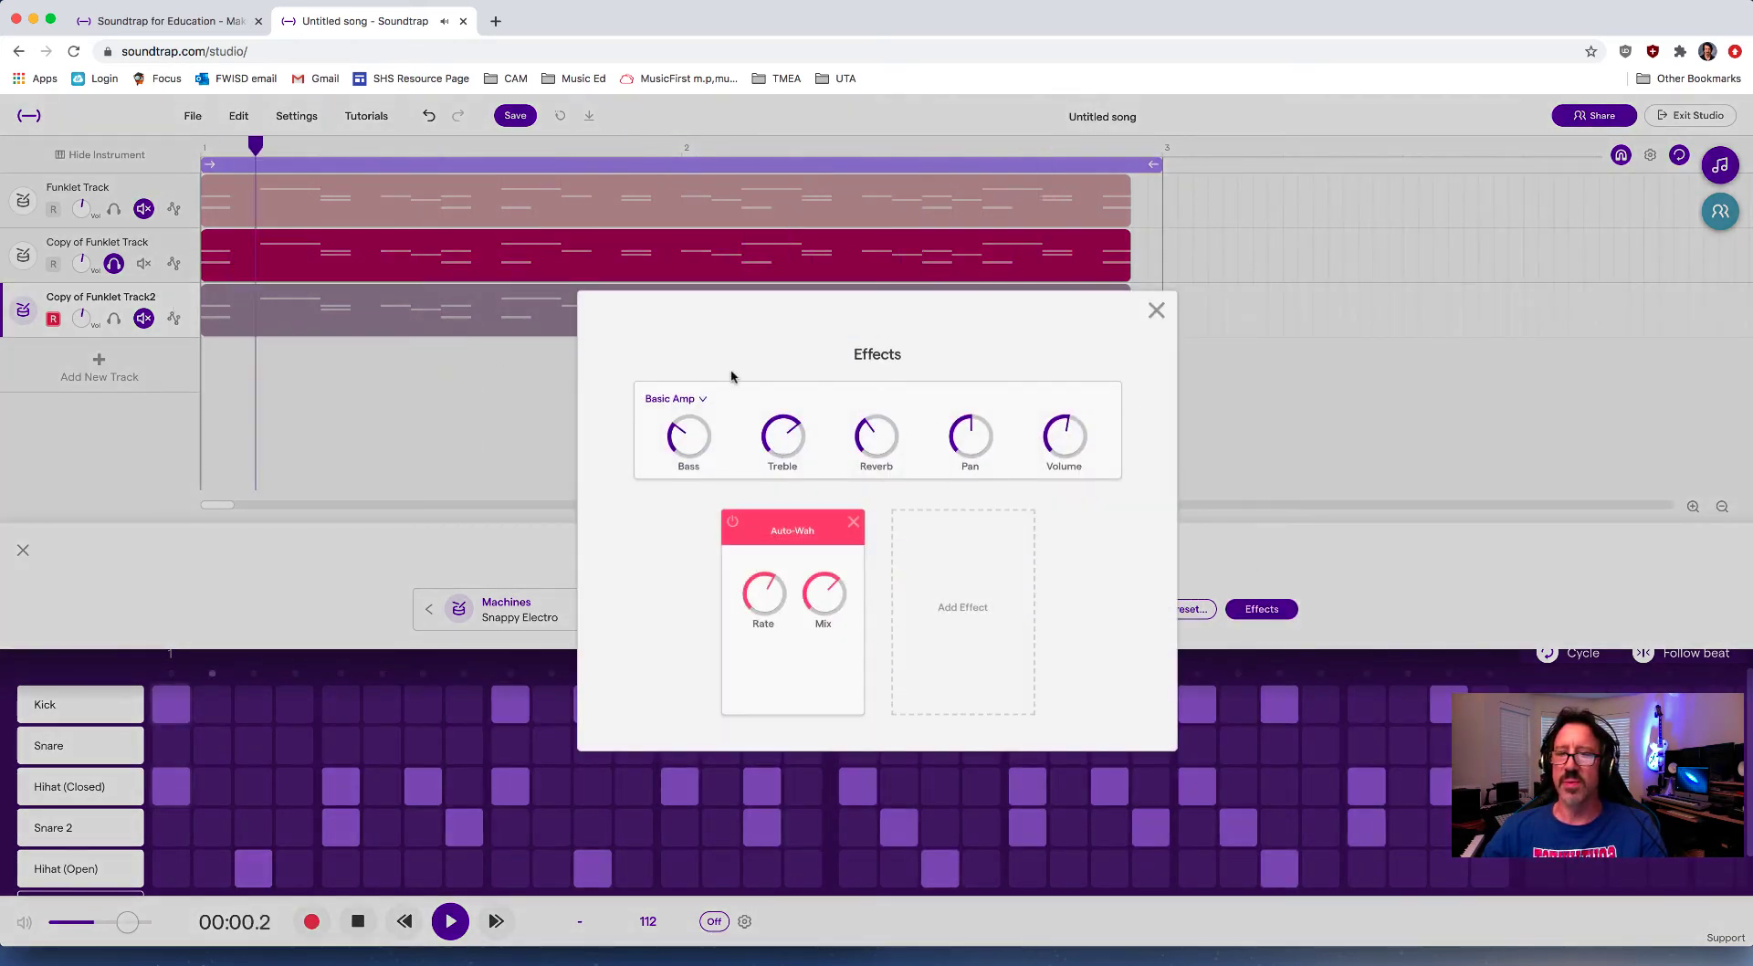
click(182, 239)
- Turn down the treble in Copy of Funklet Track's effects and take it off solo
right_click(172, 243)
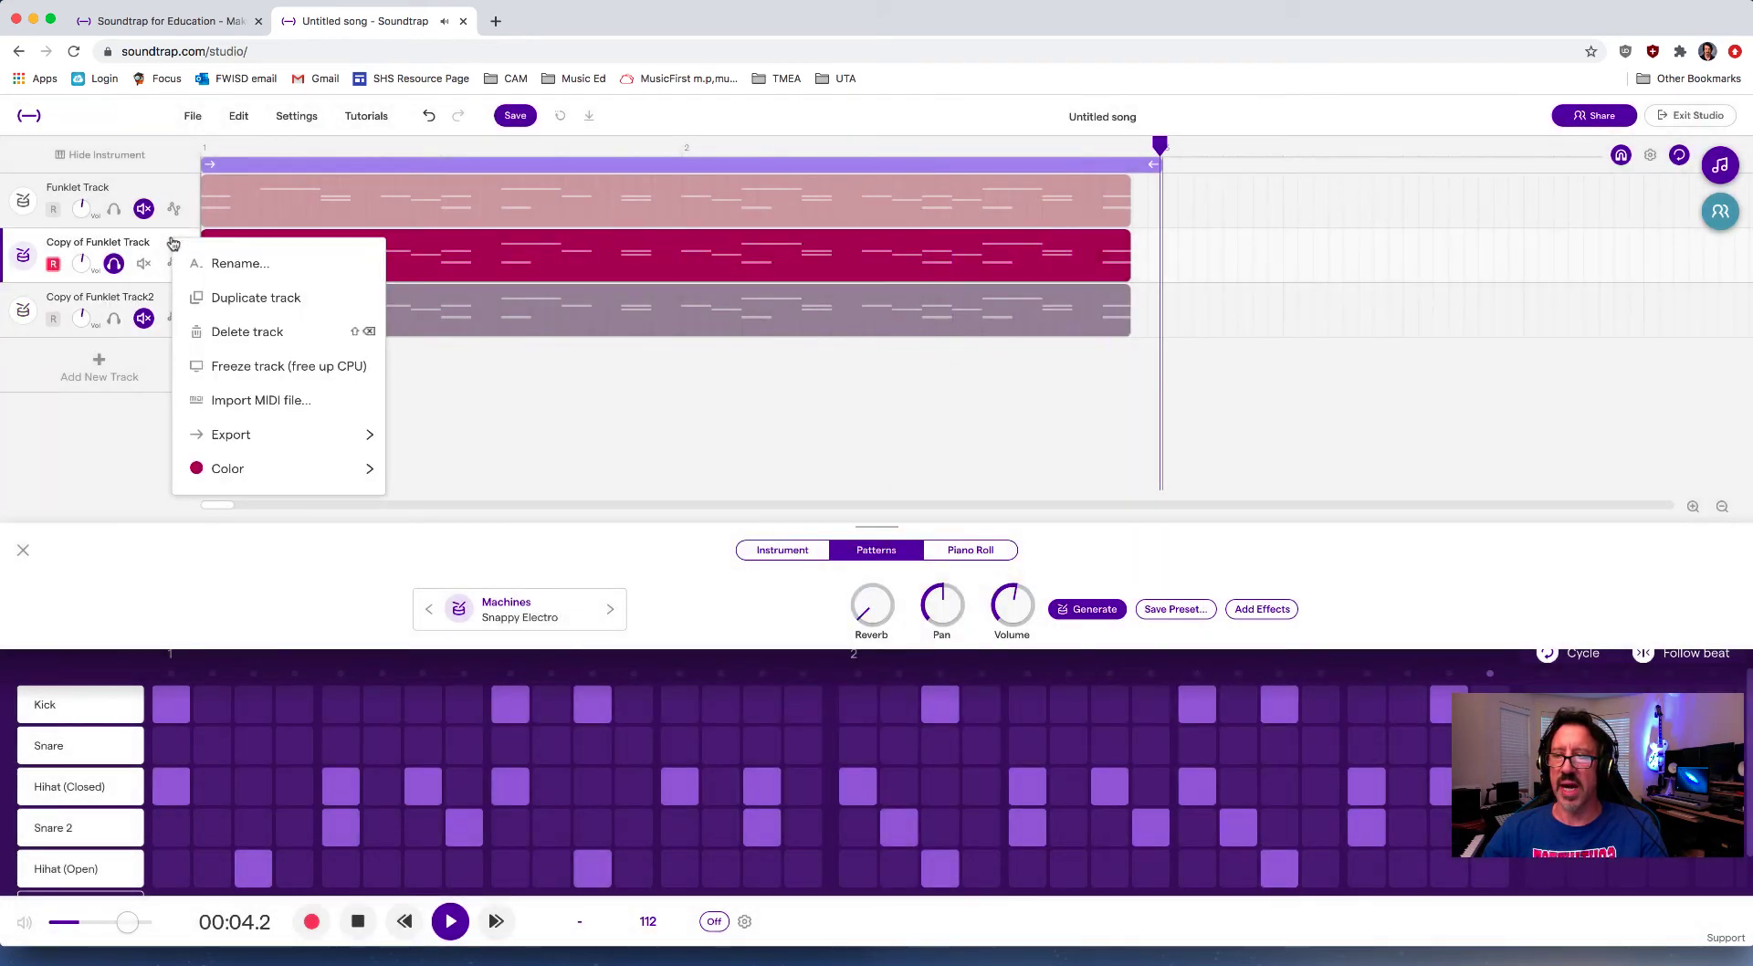
click(1264, 610)
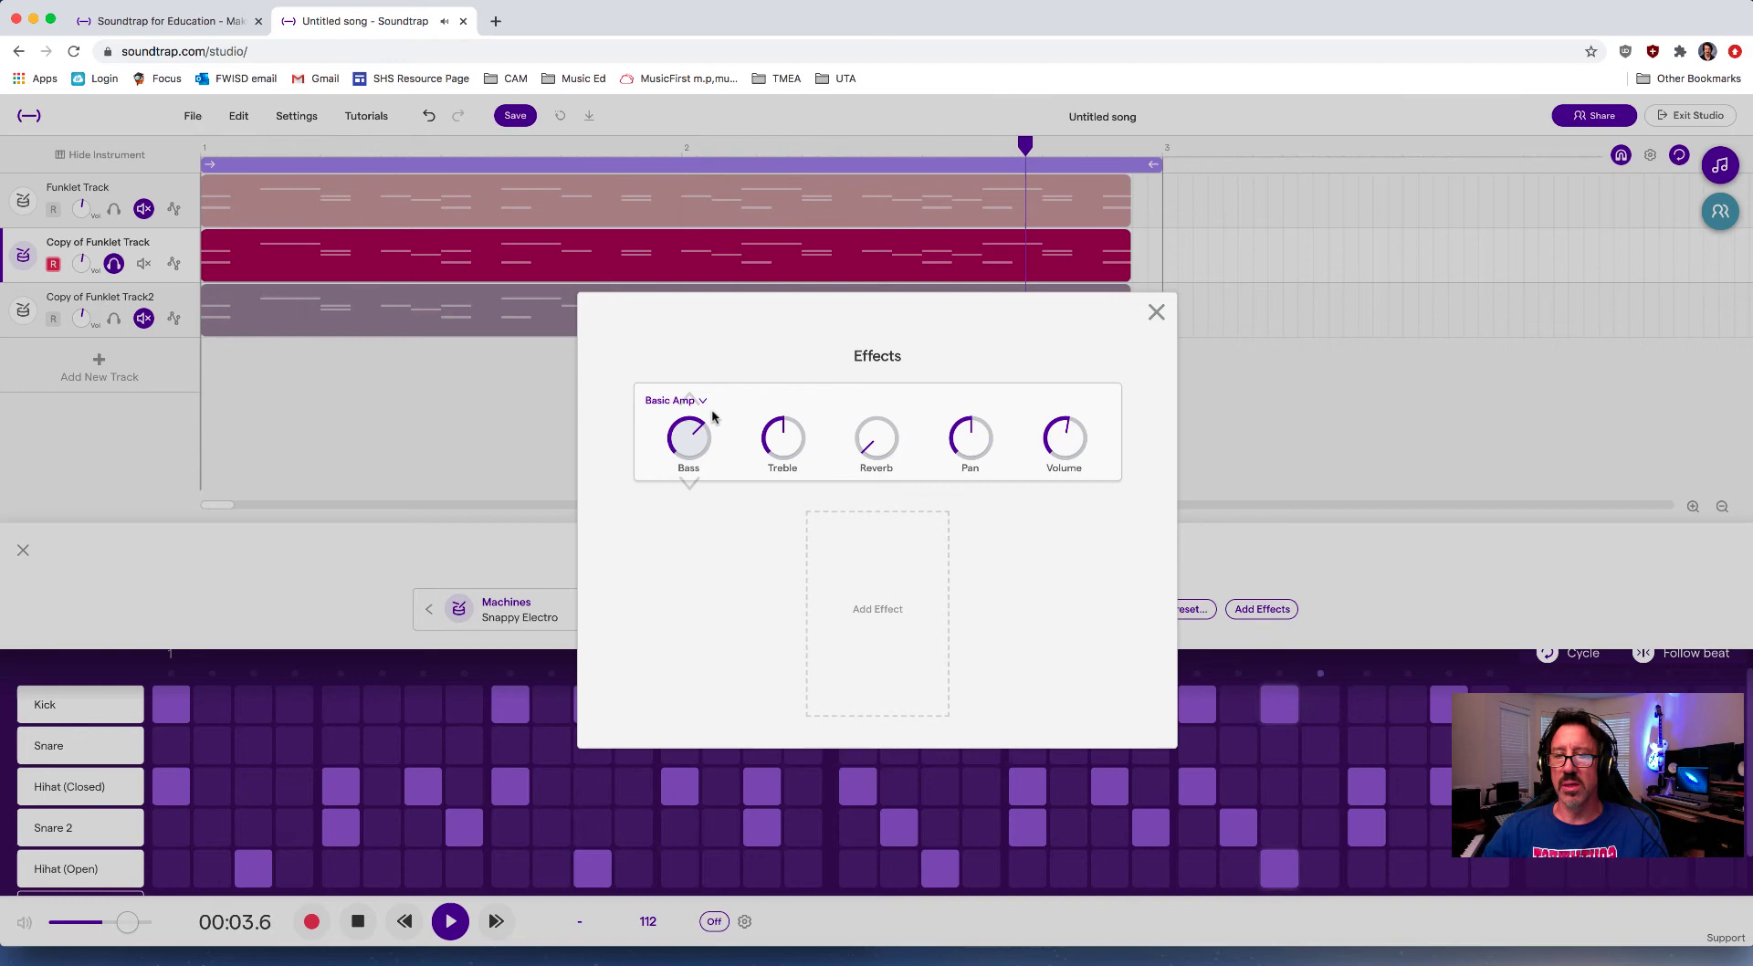
drag(783, 436, 752, 472)
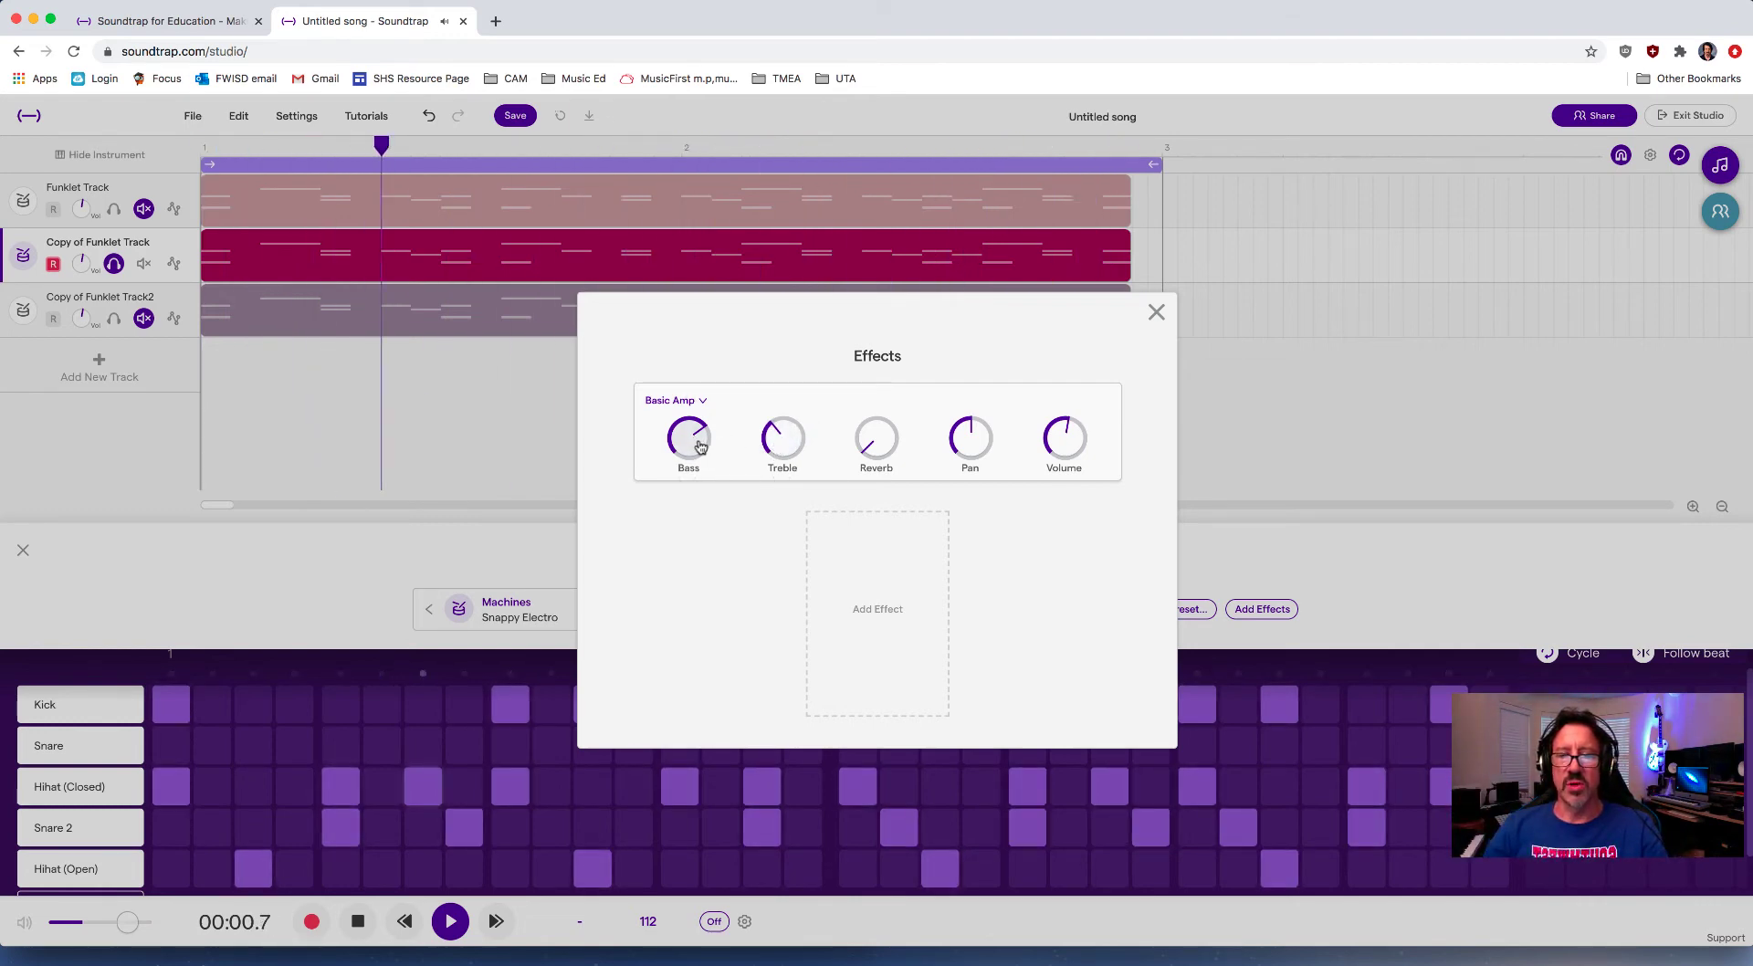
click(1156, 311)
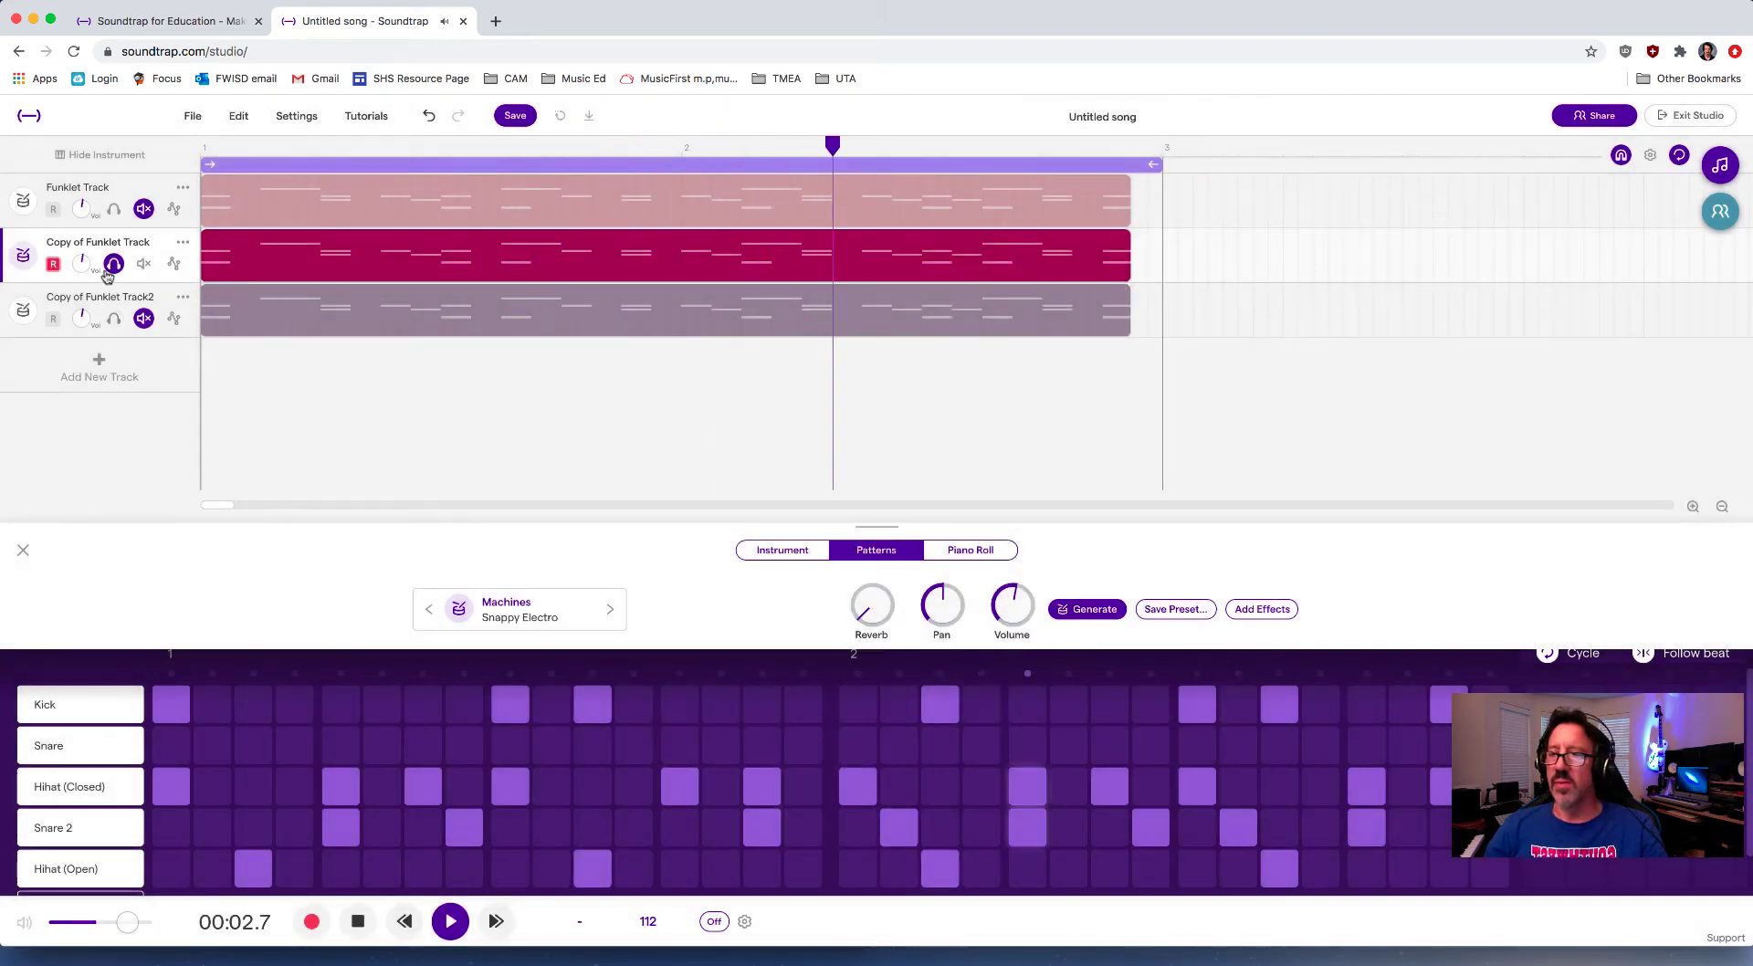
click(111, 266)
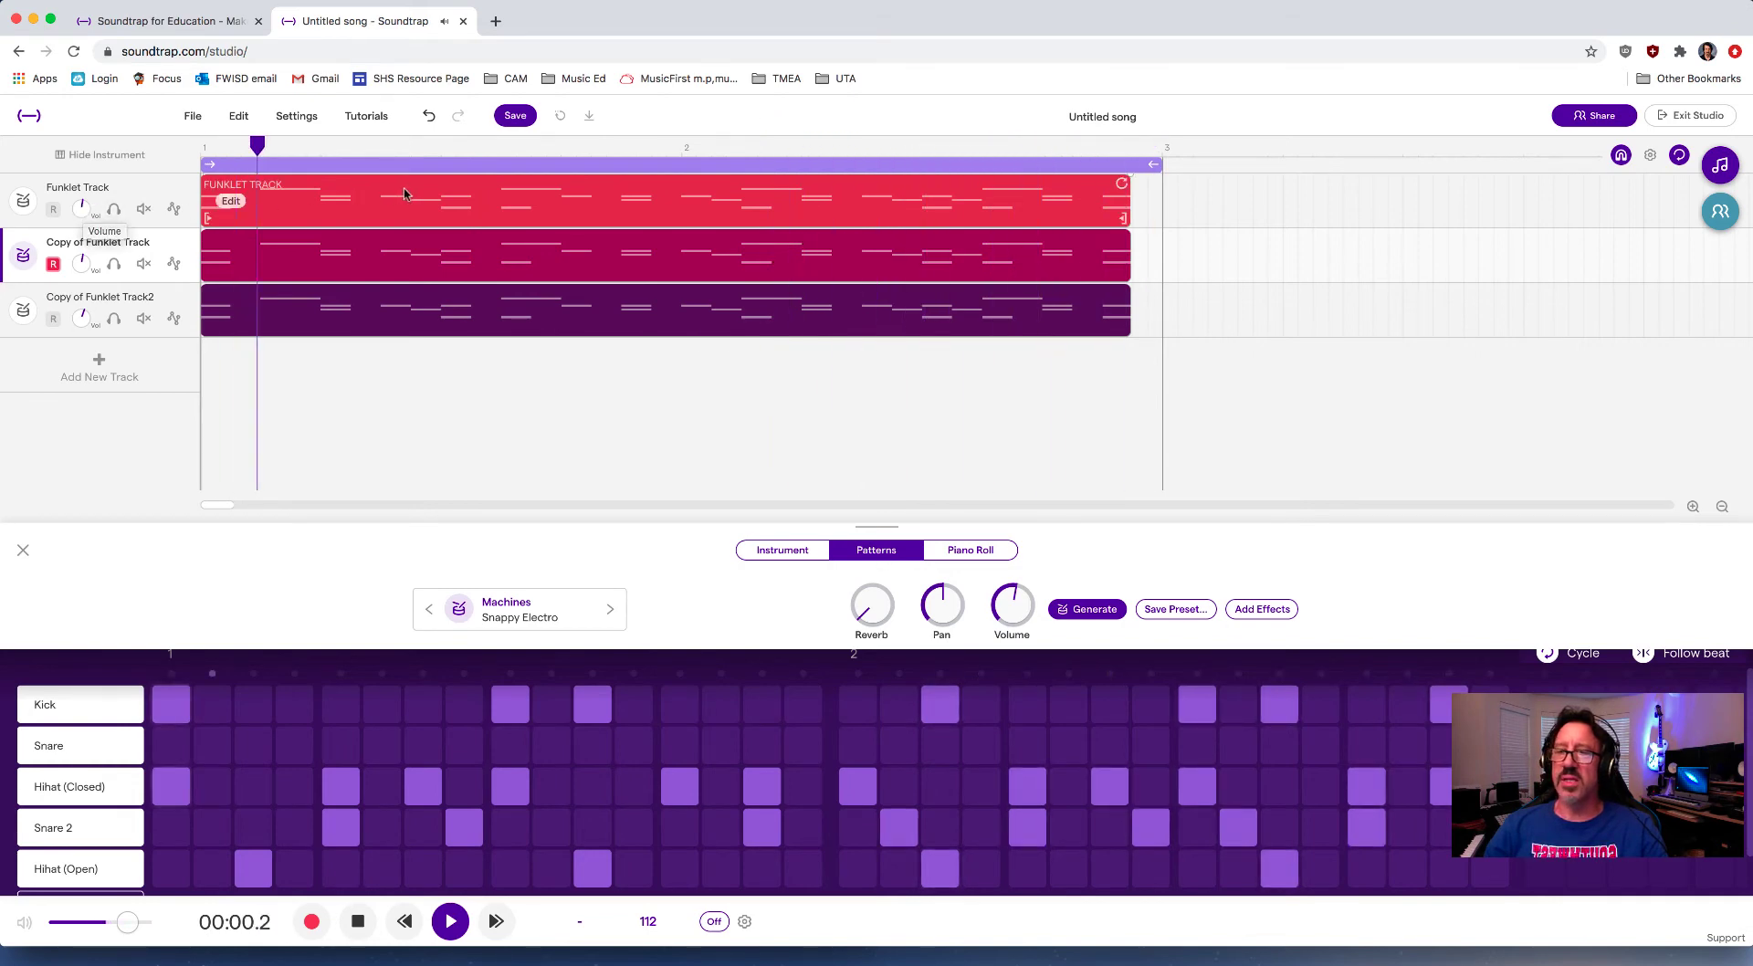
- Show Funklet Track's notes in the Piano Roll and audition four drum keys
click(484, 196)
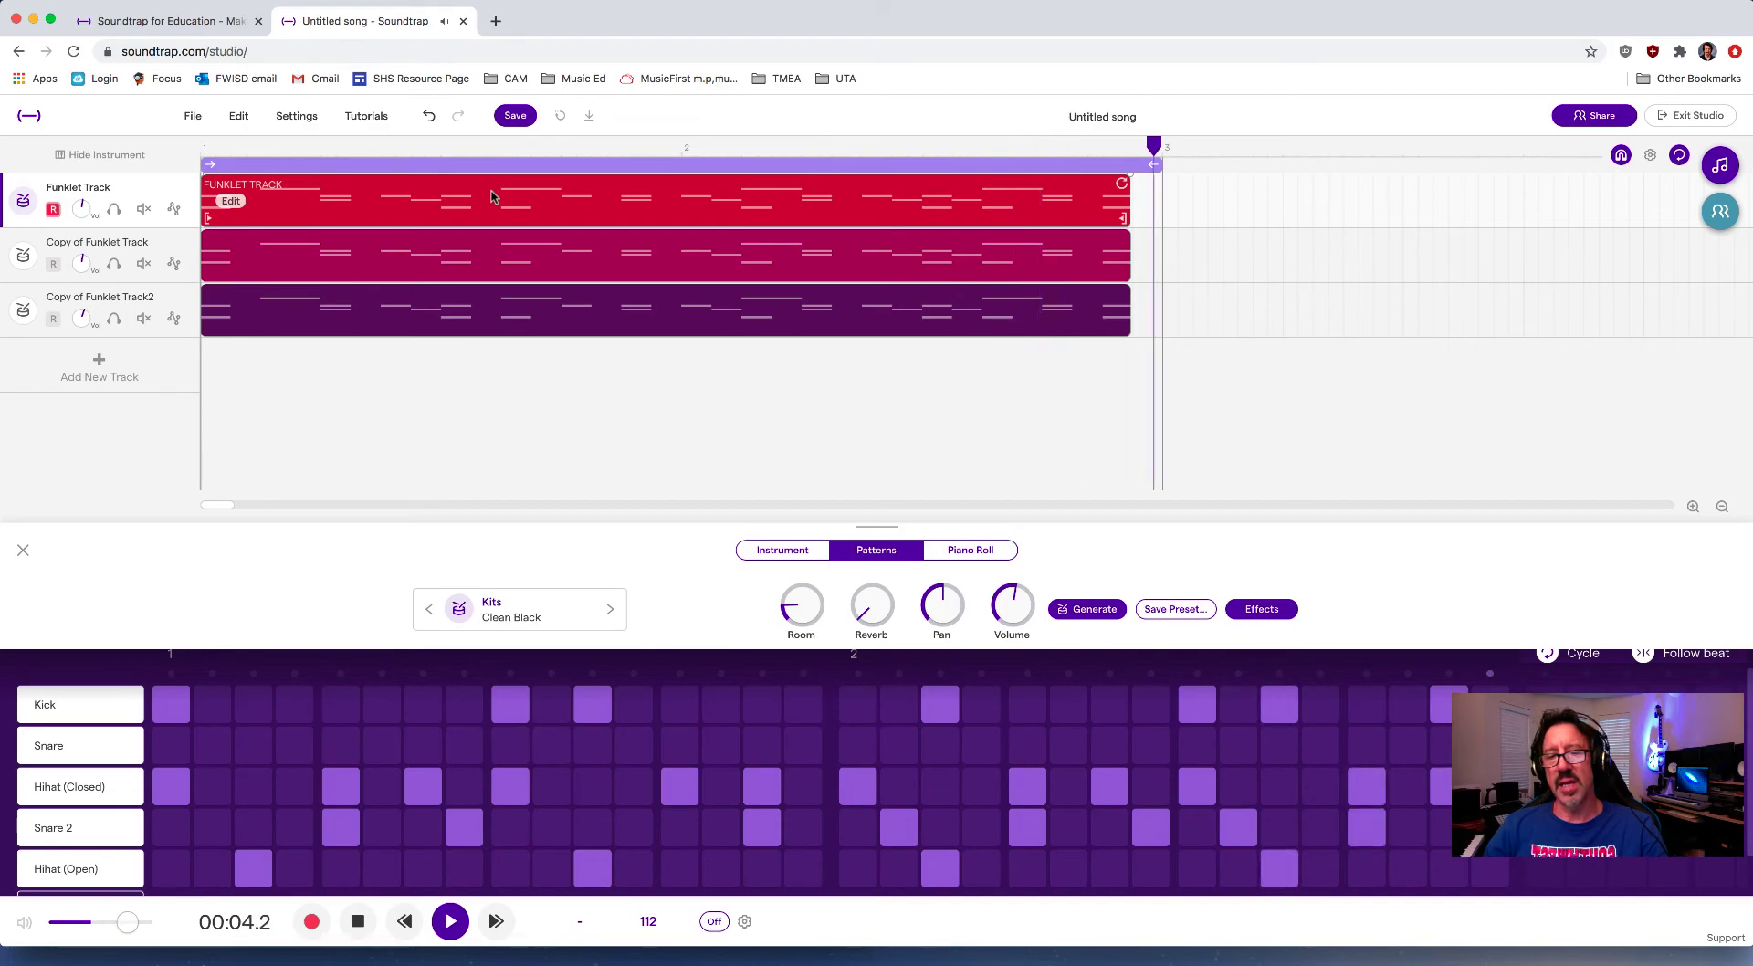
click(966, 553)
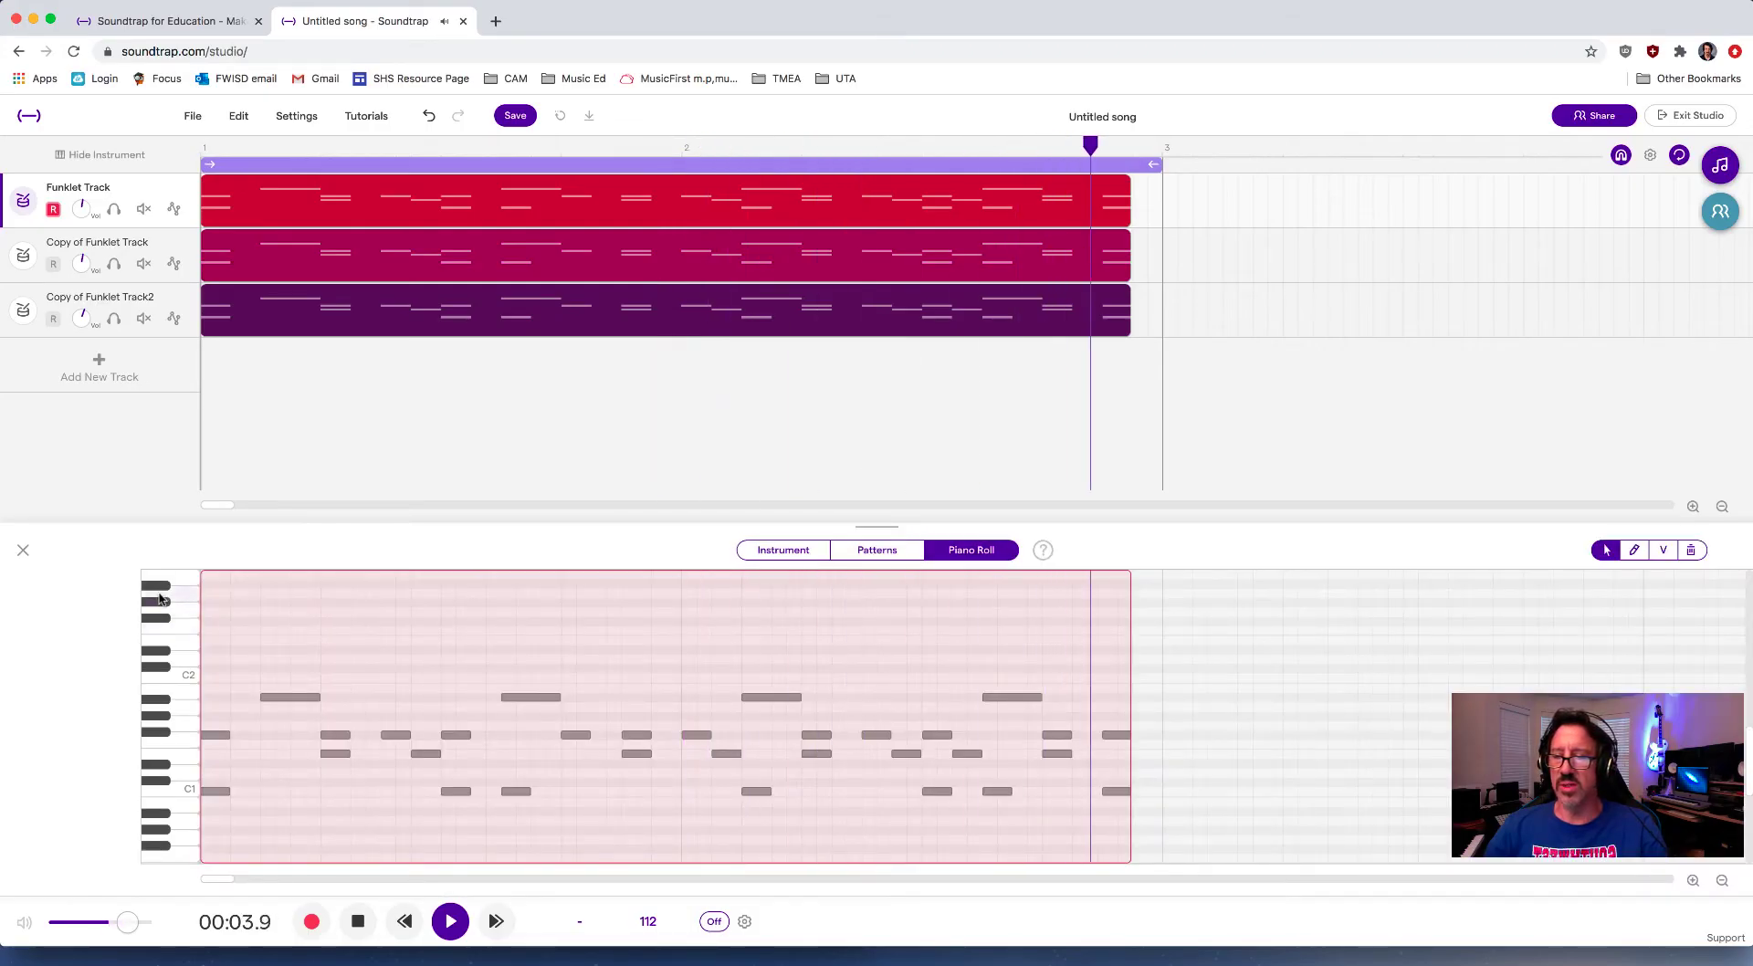
click(167, 620)
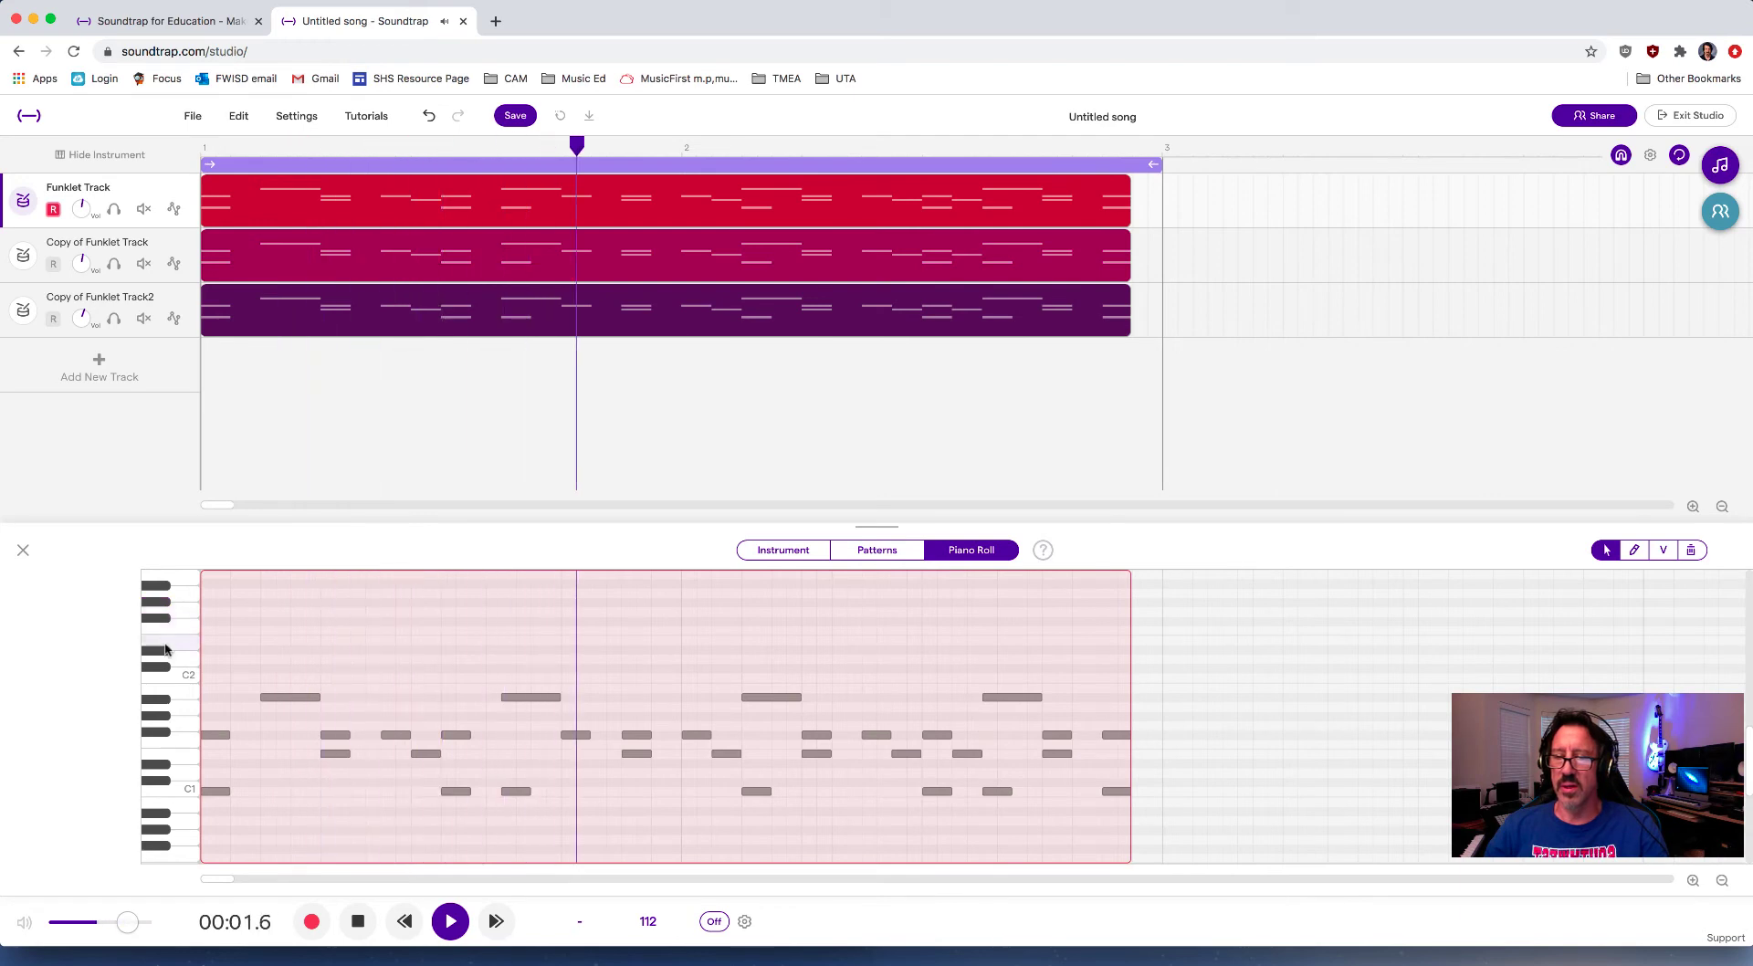
click(165, 651)
click(184, 668)
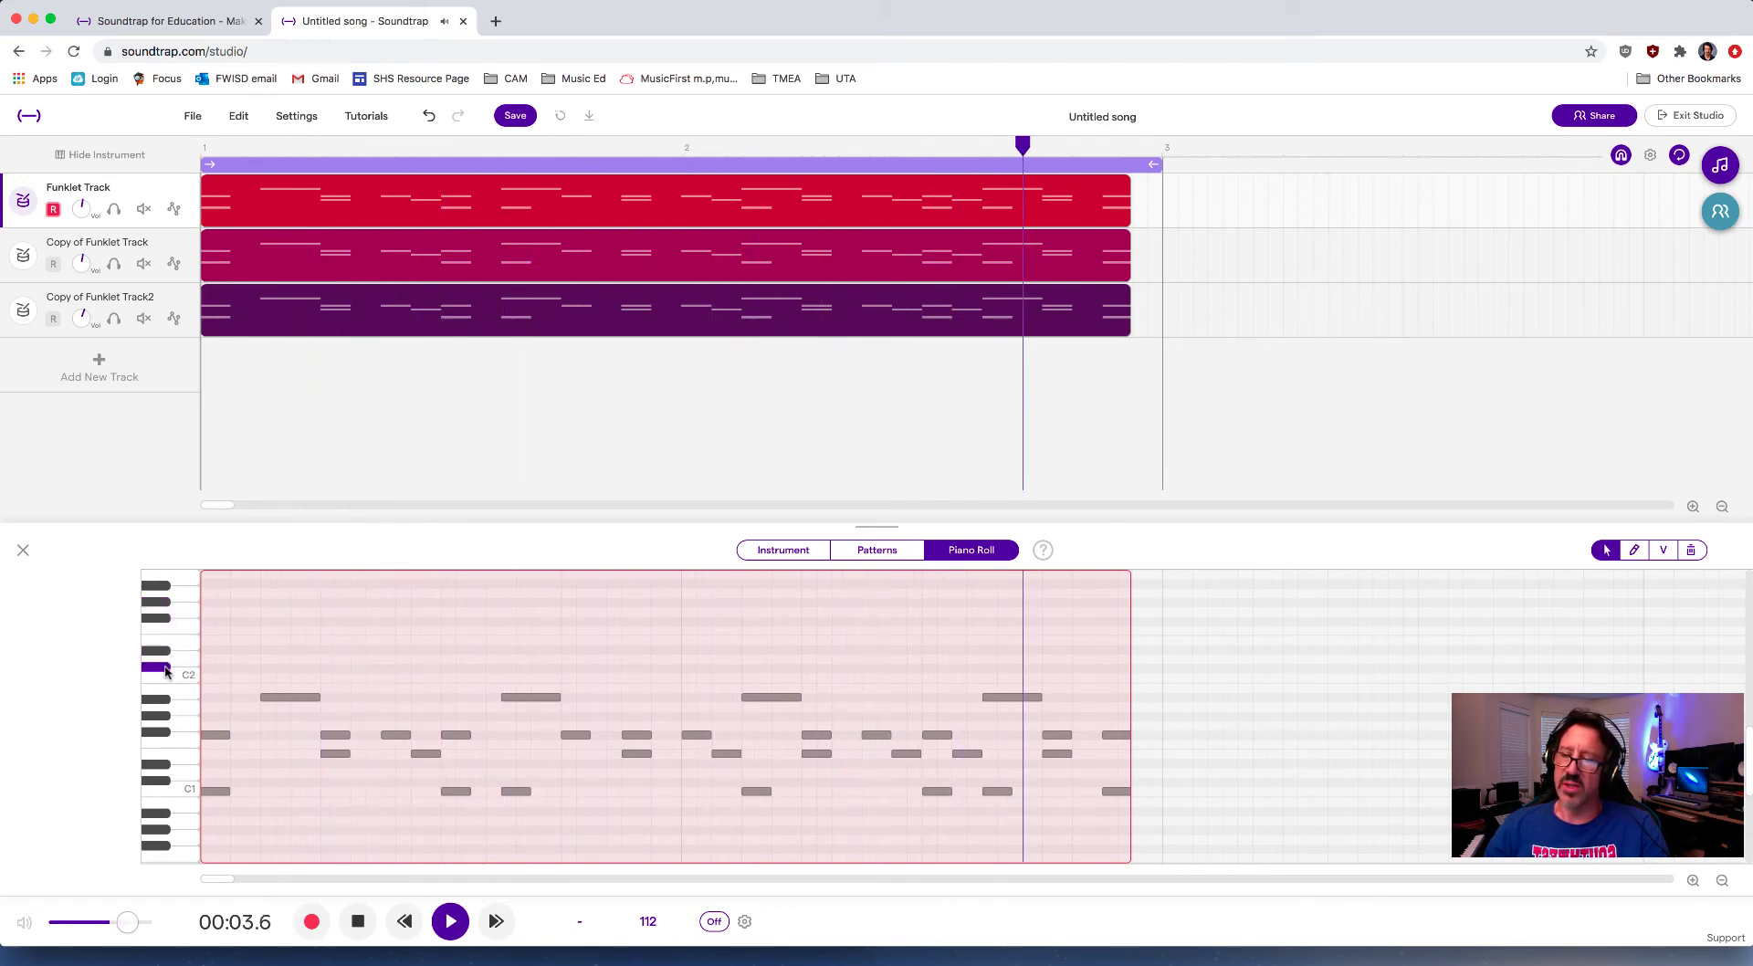
click(163, 699)
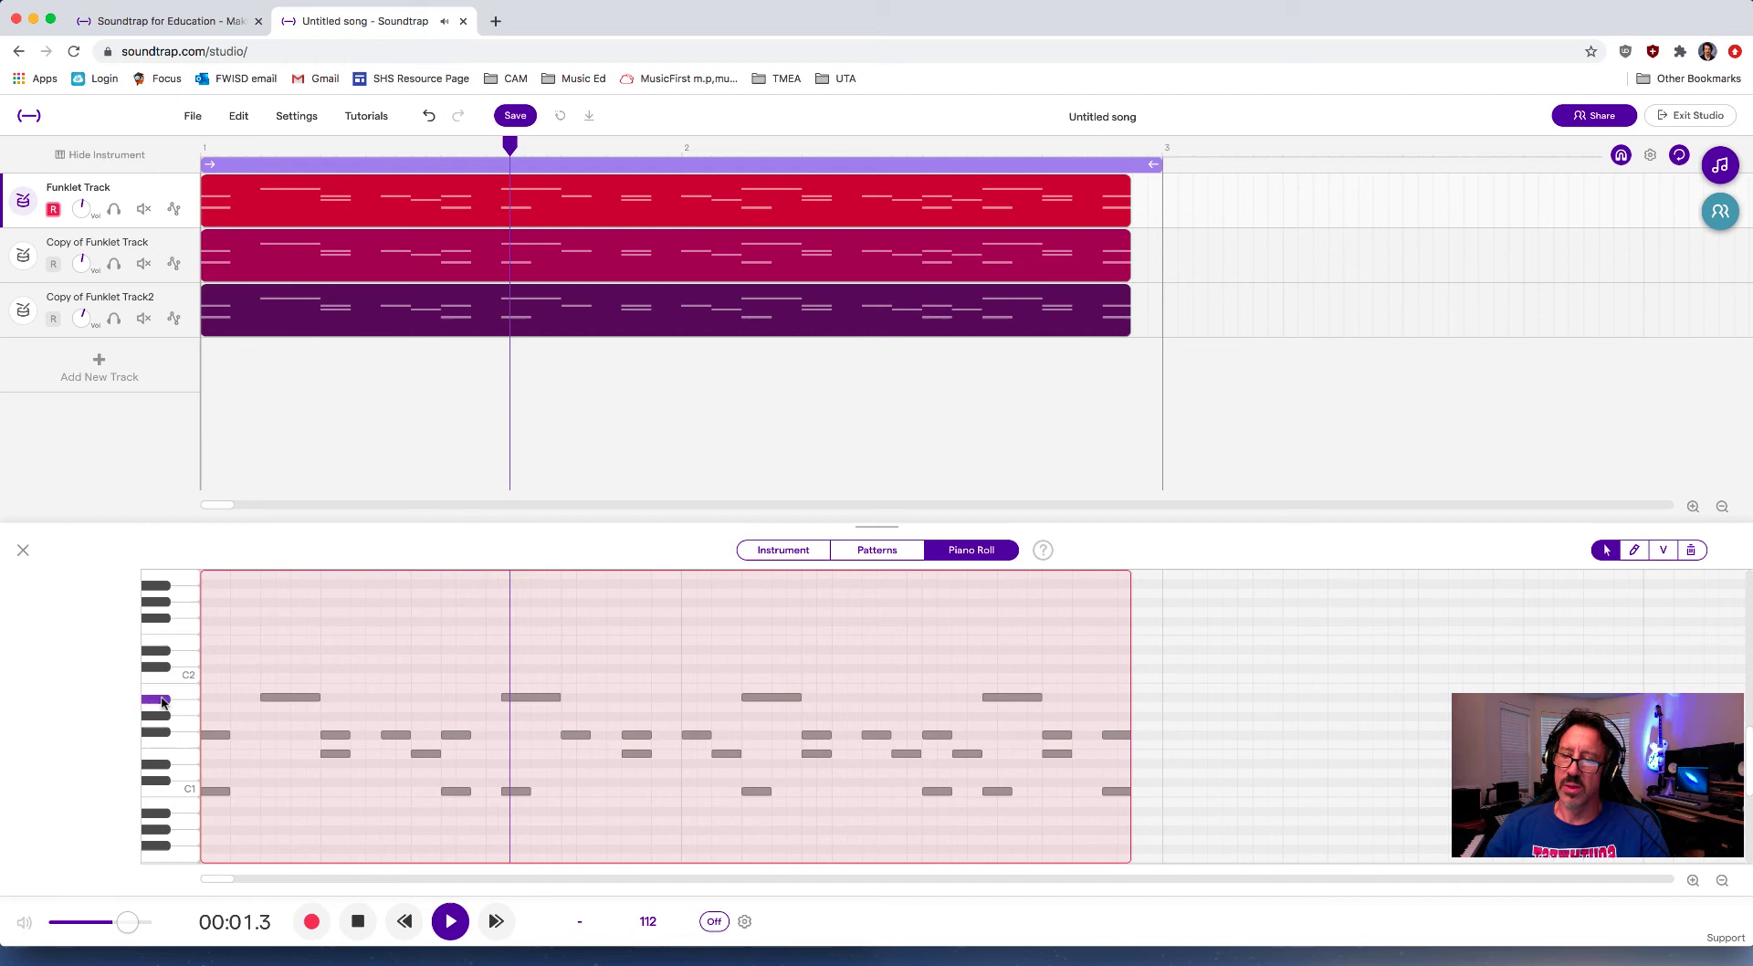
- Delete Funklet Track's four highest notes, then solo it briefly to hear the result
click(300, 698)
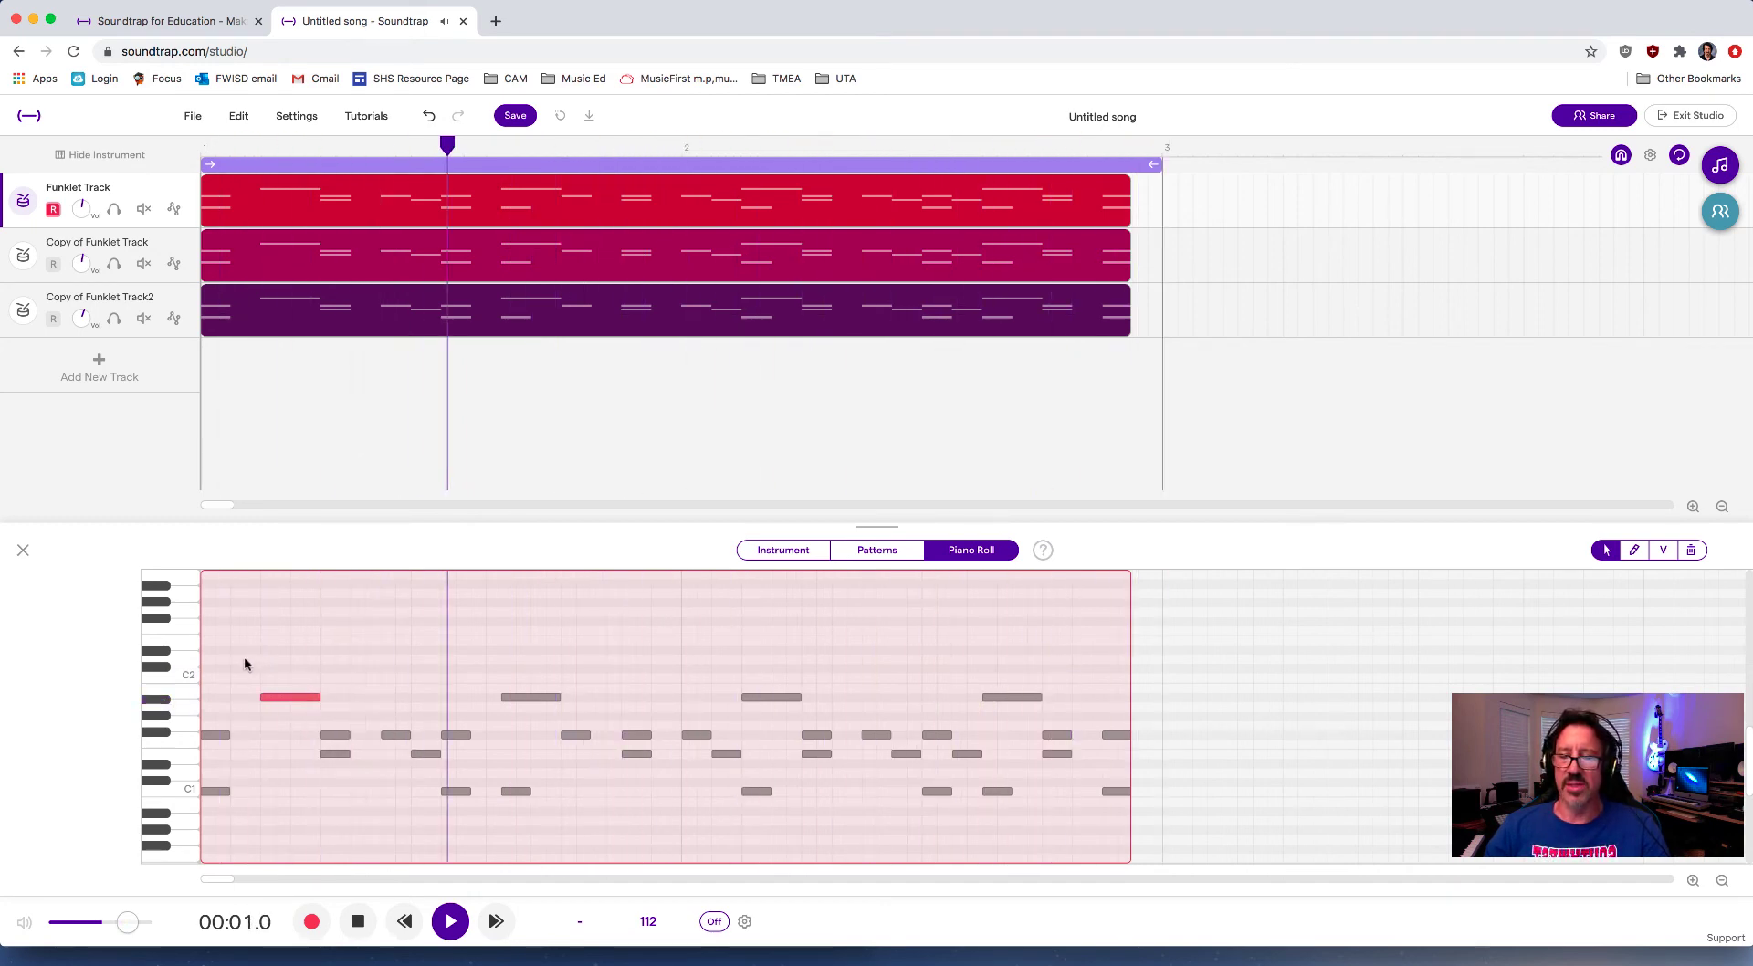
mouse_move(244, 655)
mouse_down()
mouse_move(353, 705)
mouse_move(1041, 713)
mouse_up()
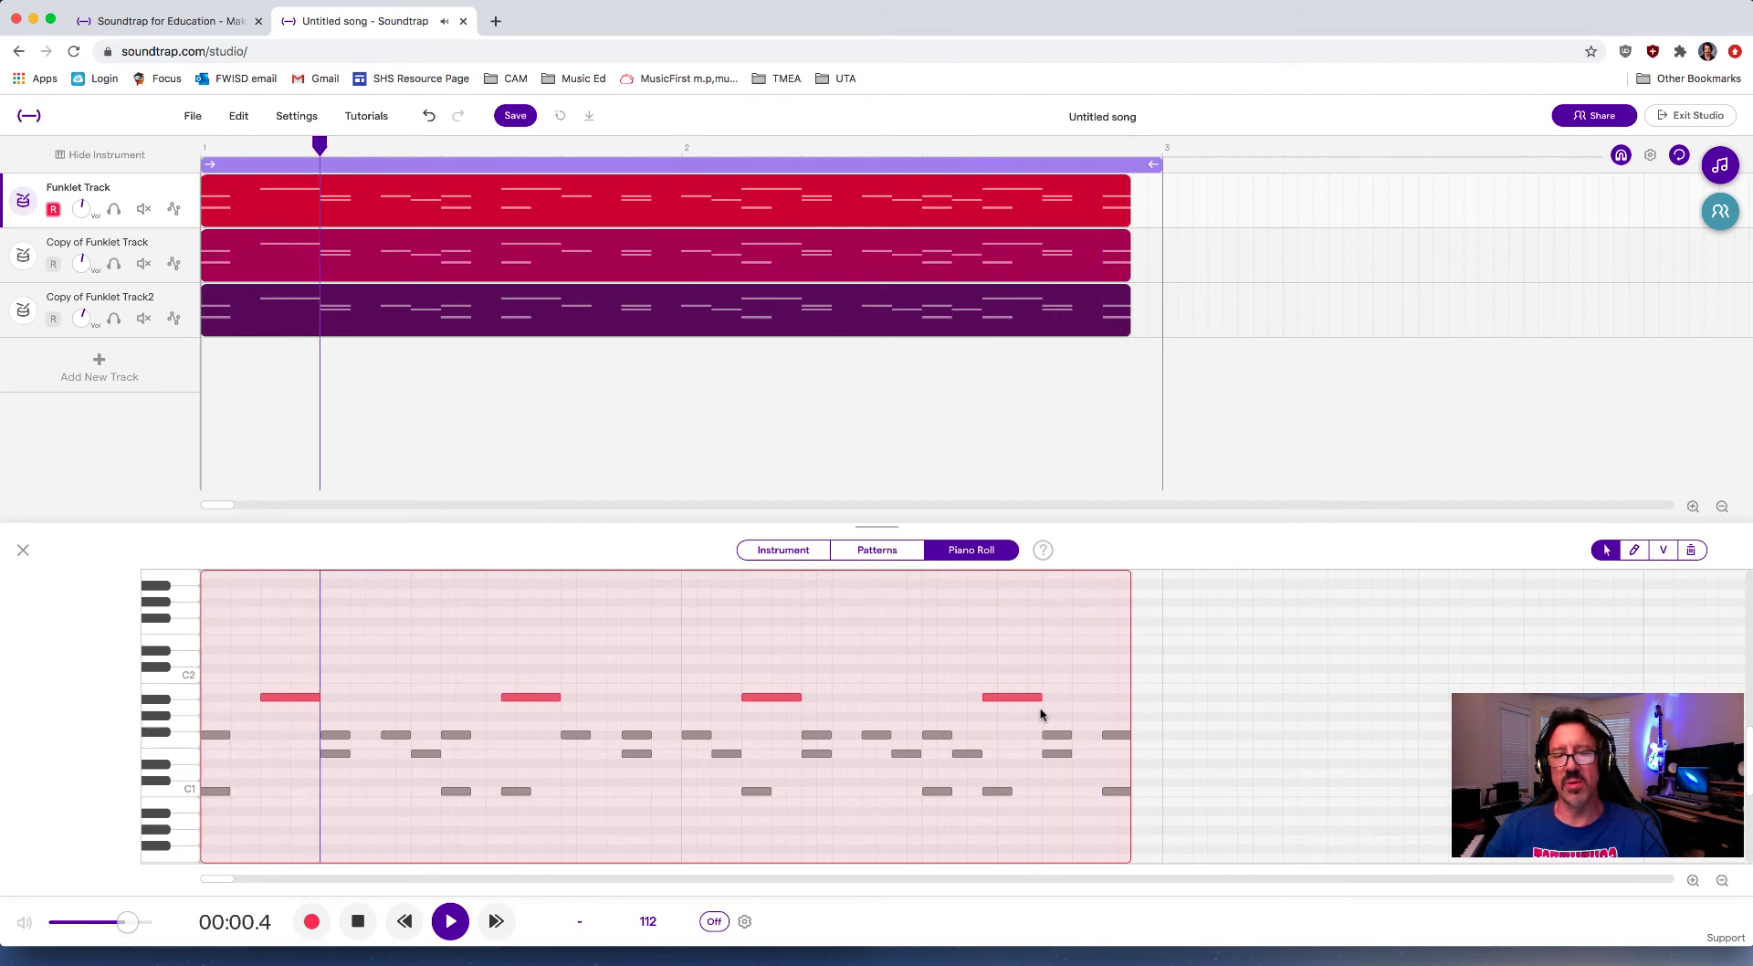
key(Delete)
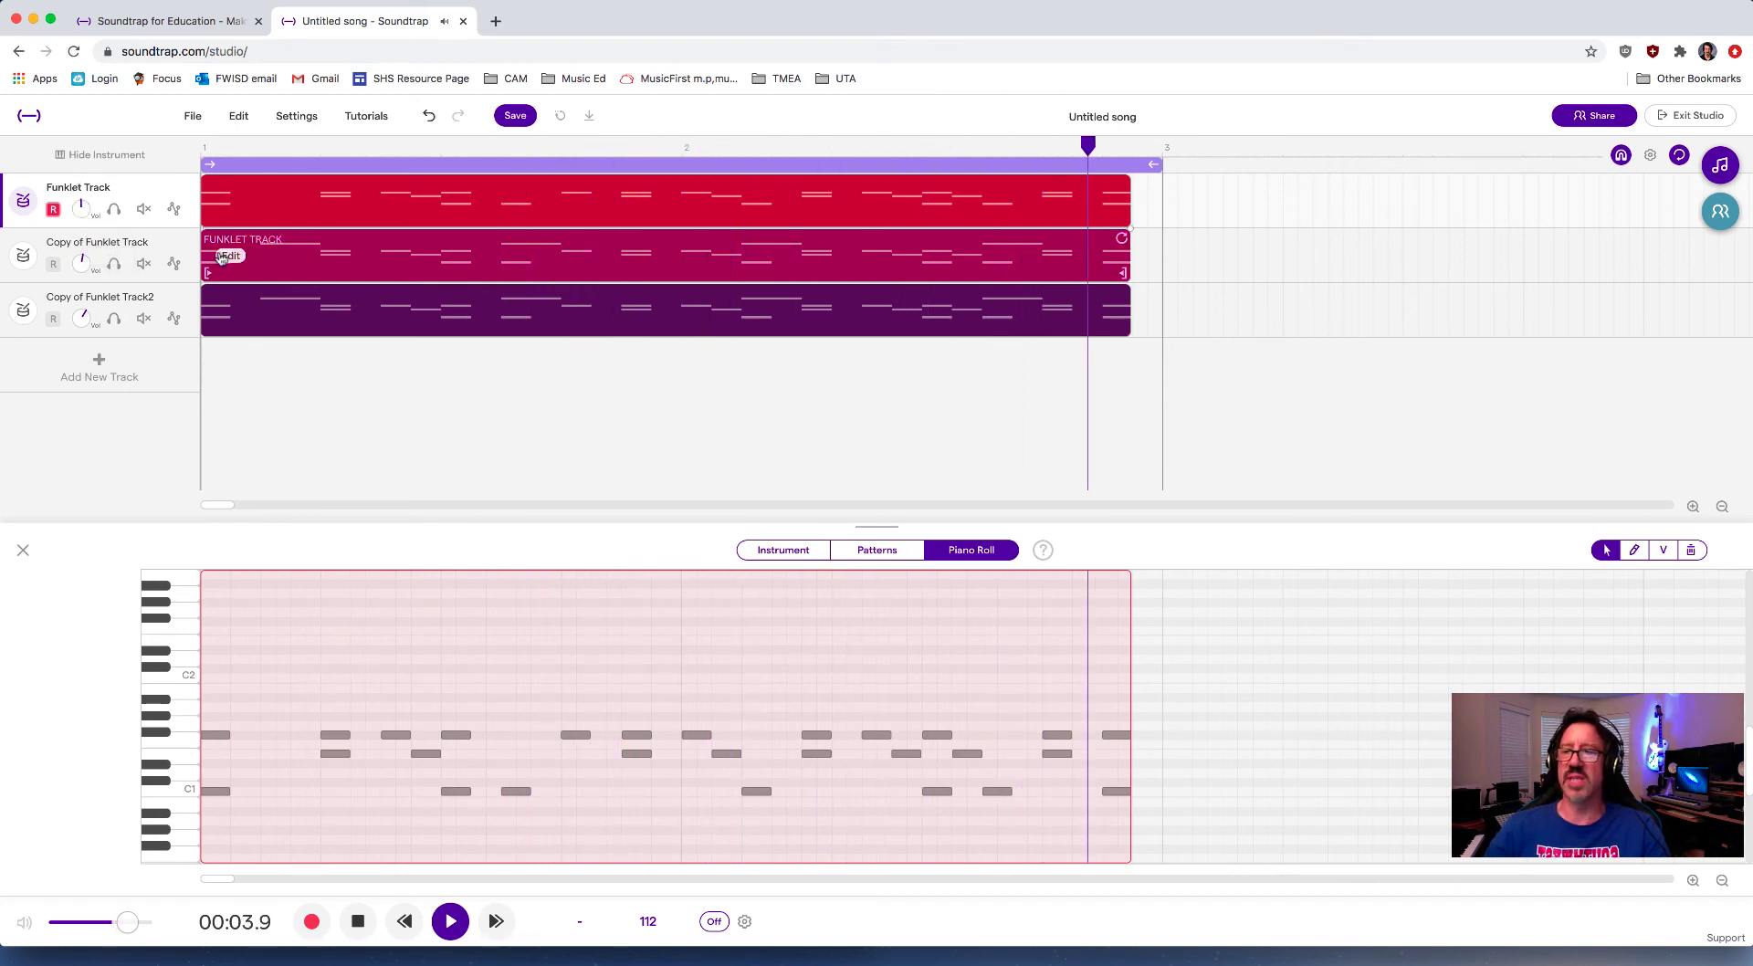
click(114, 210)
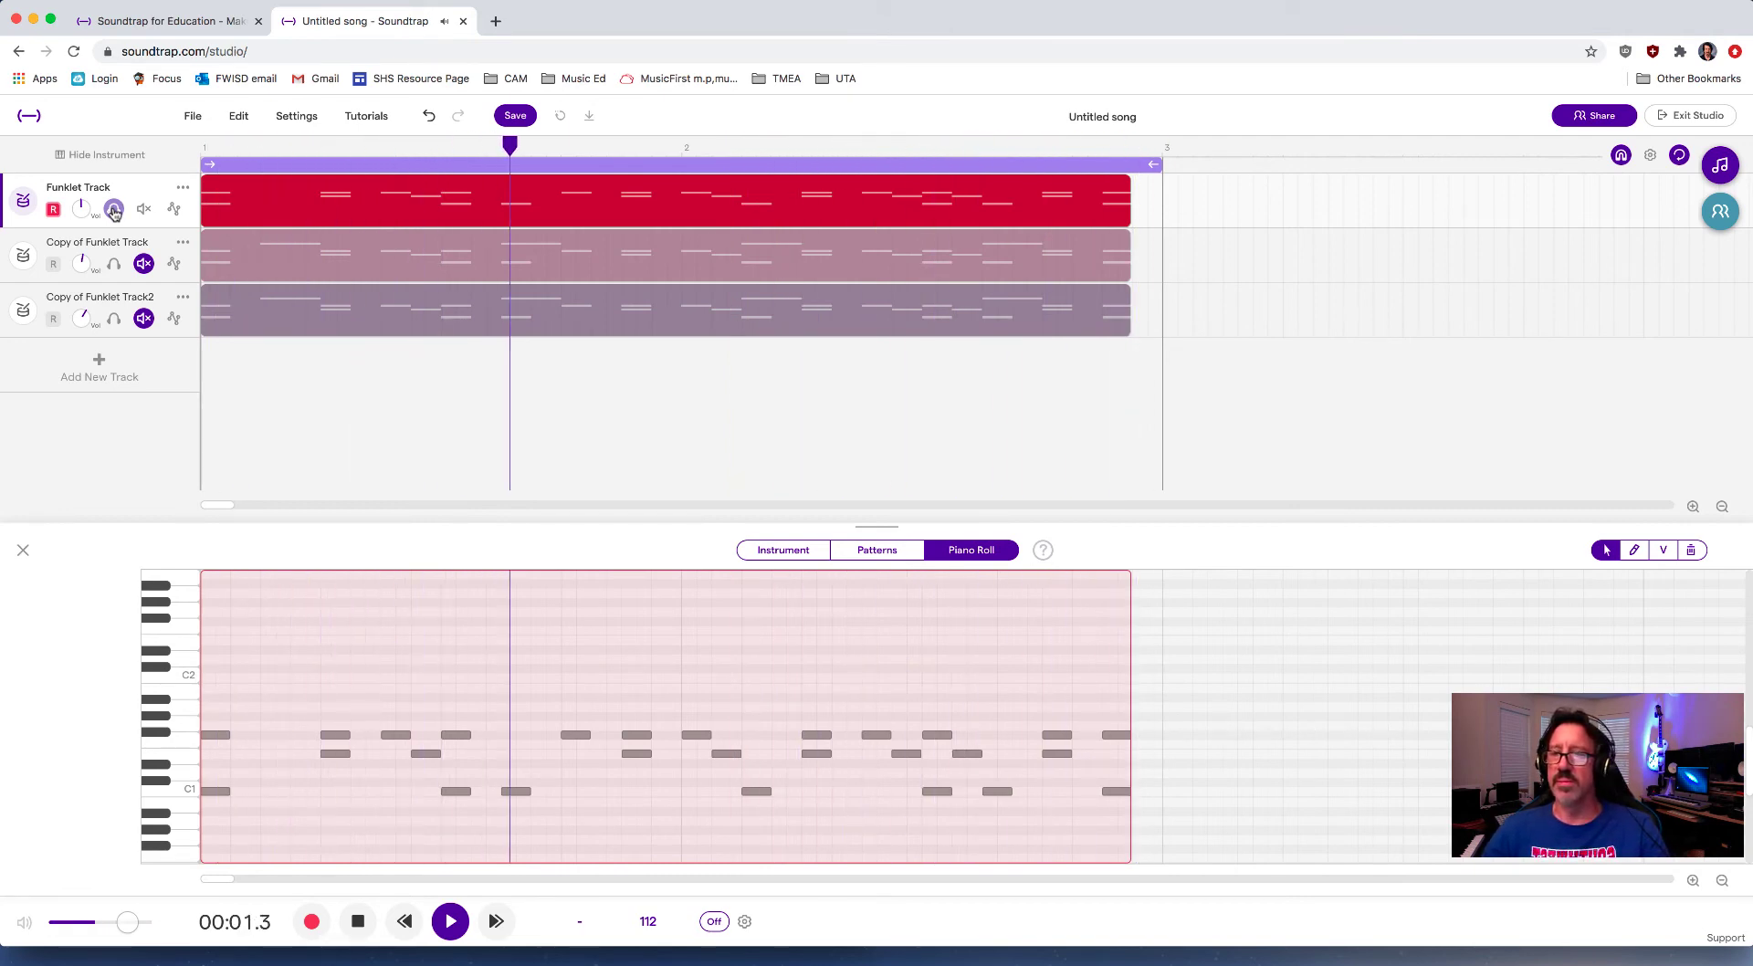
click(114, 210)
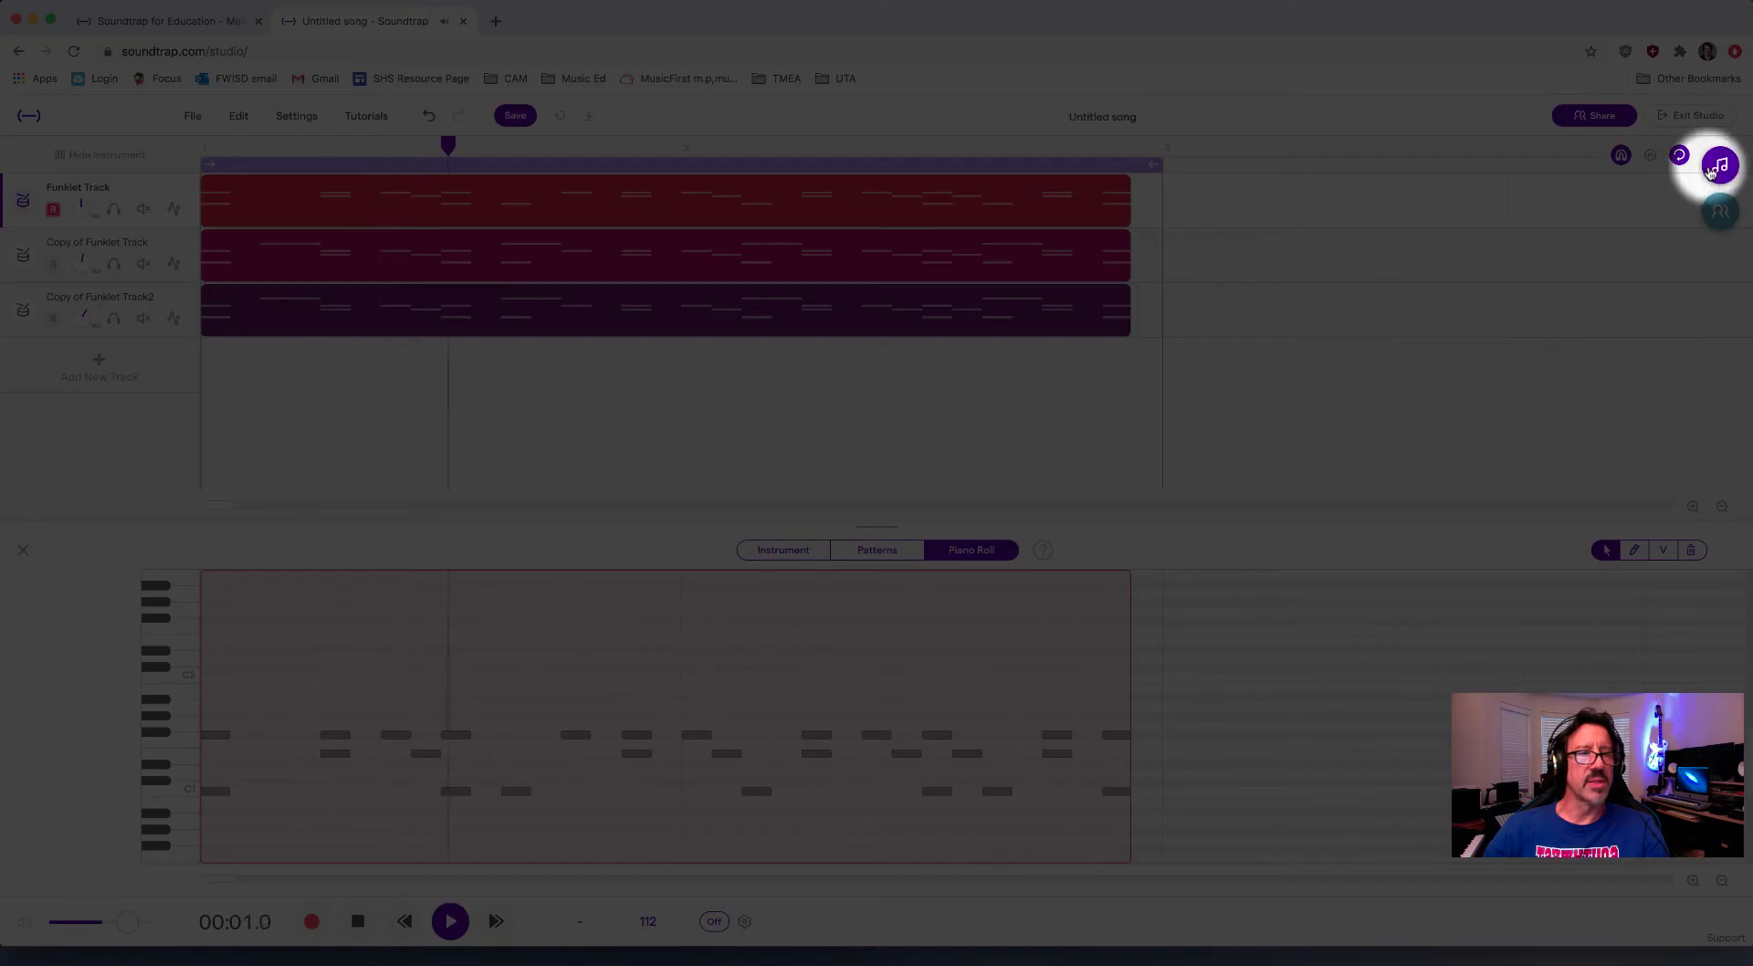
- Search the loop library for 'piano j' and preview ADK Upright 1 and 6
click(1723, 166)
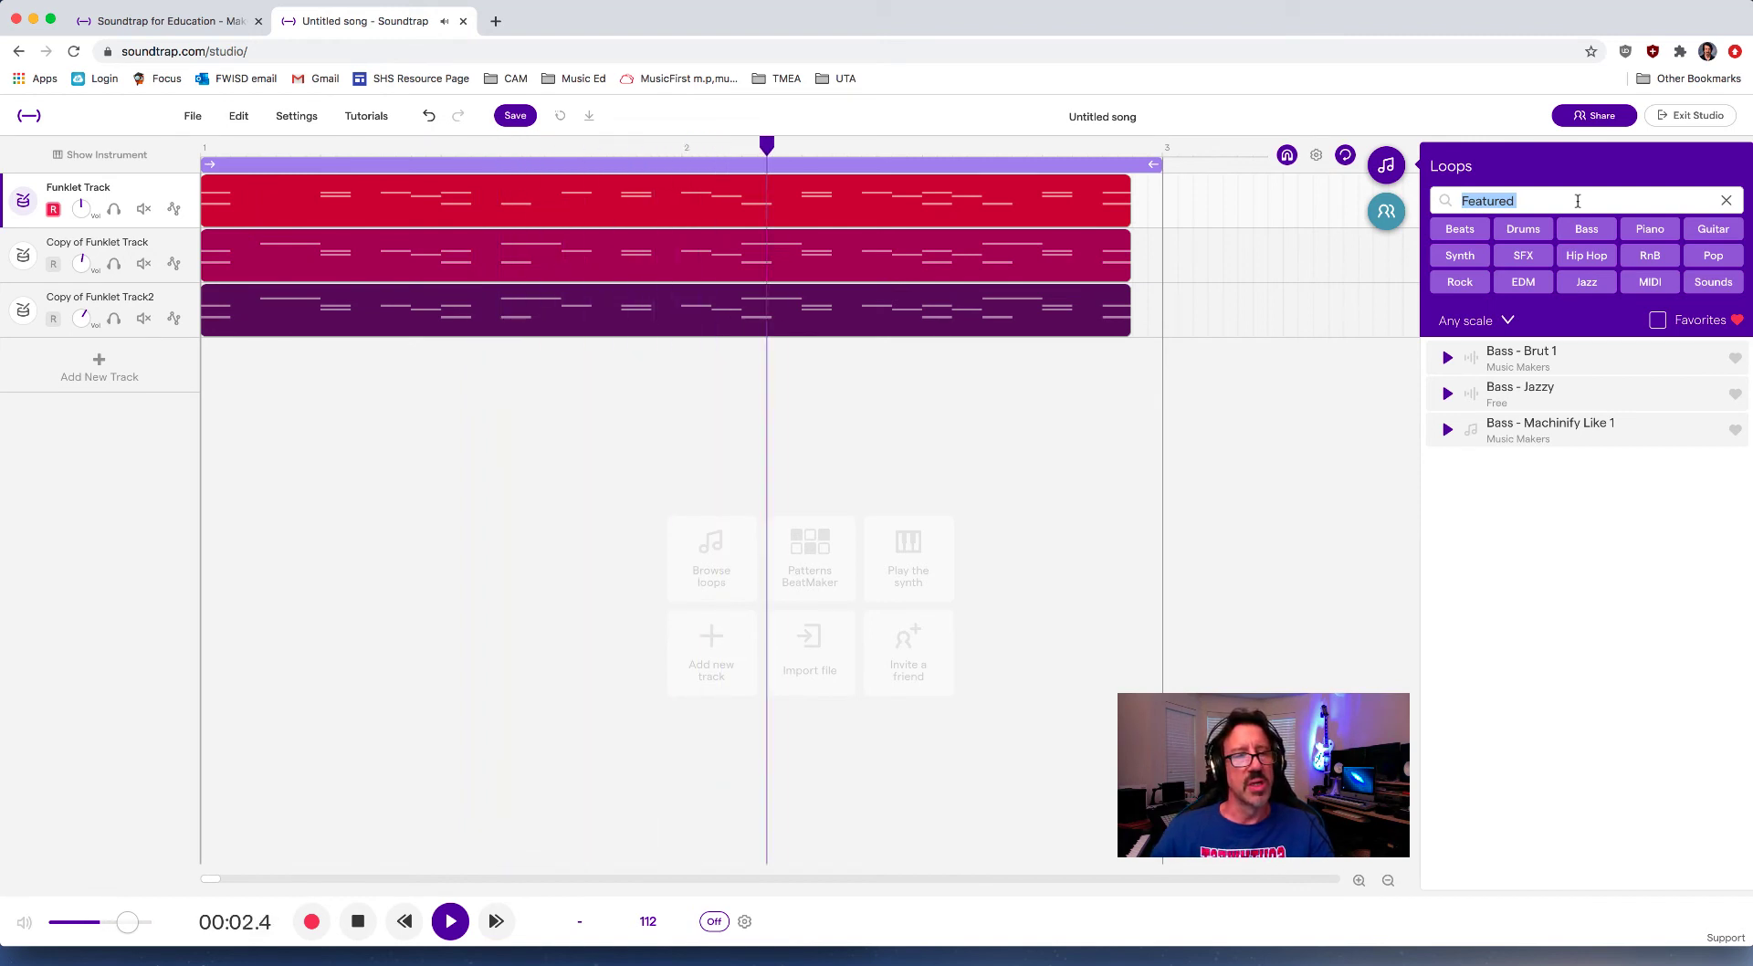
text(piano)
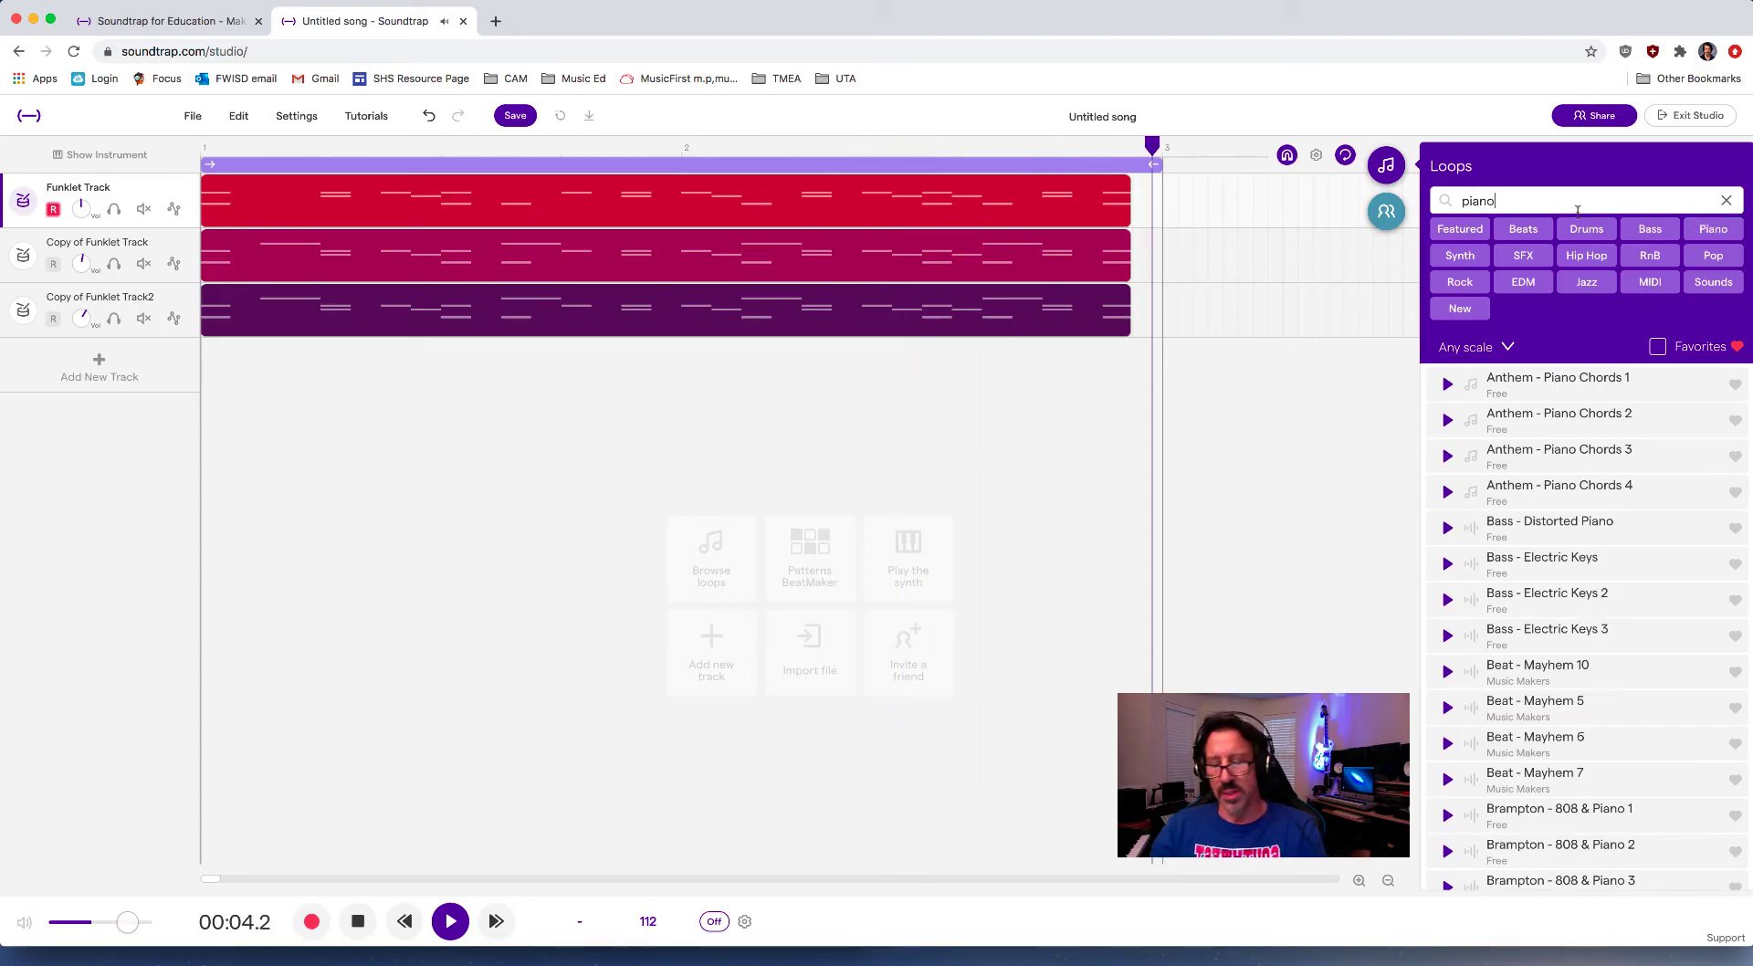
text( jazz)
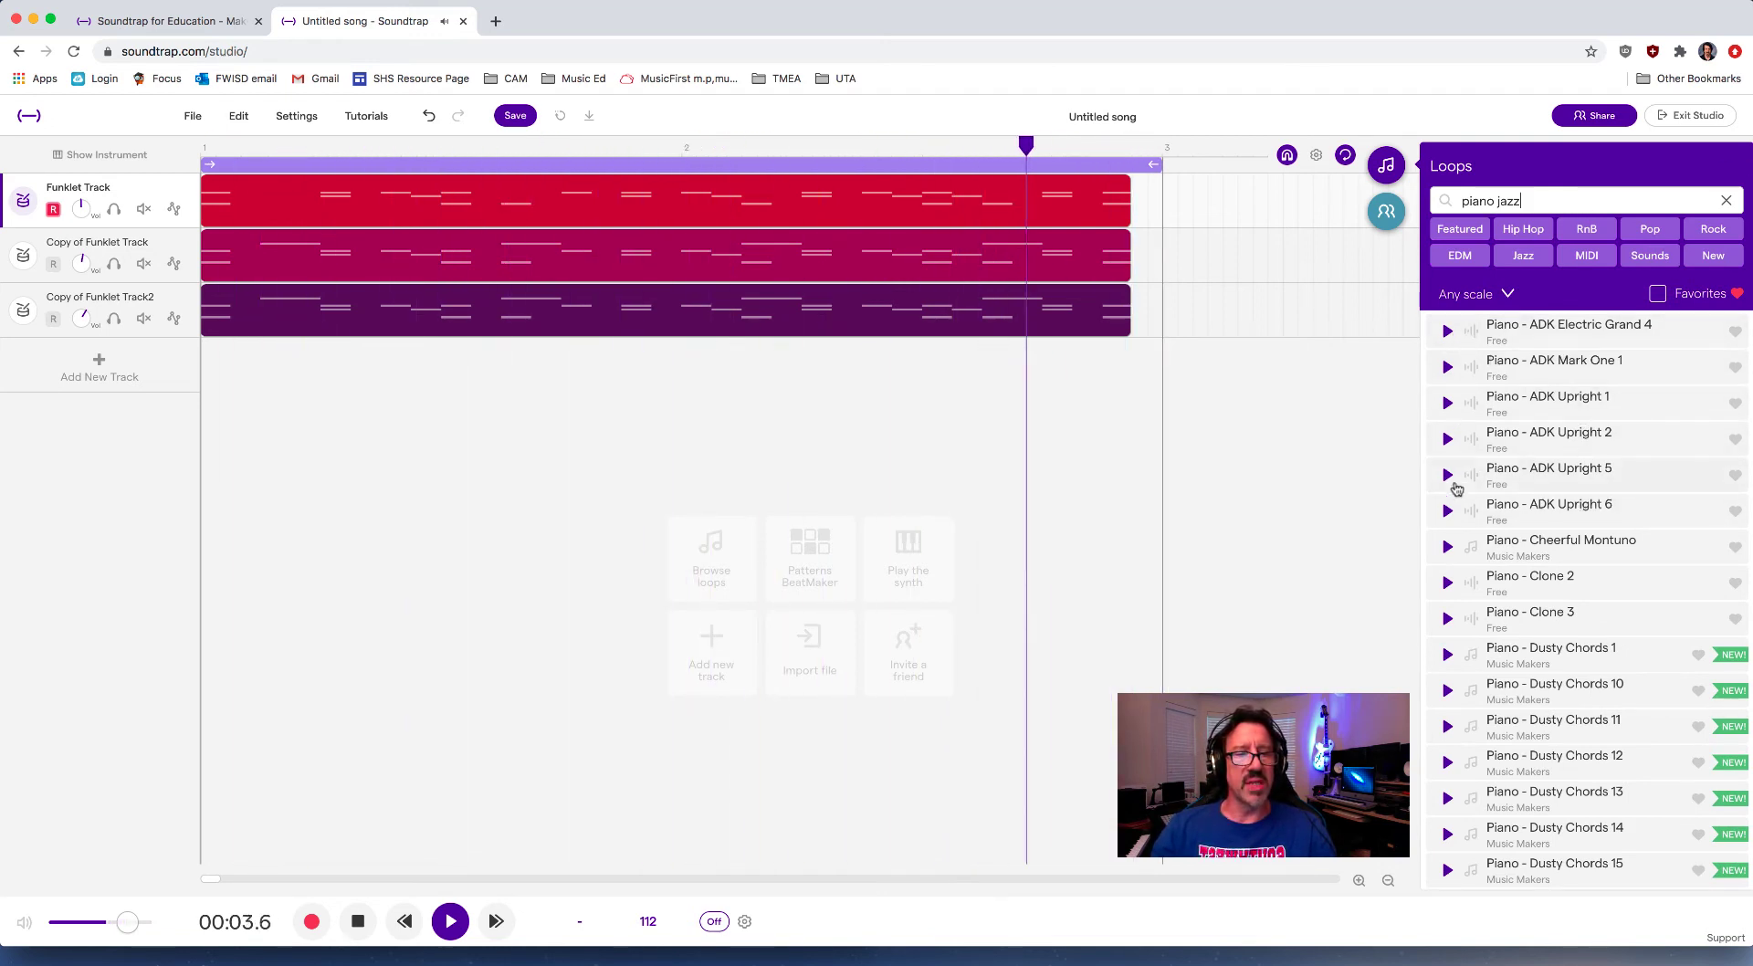
click(1448, 404)
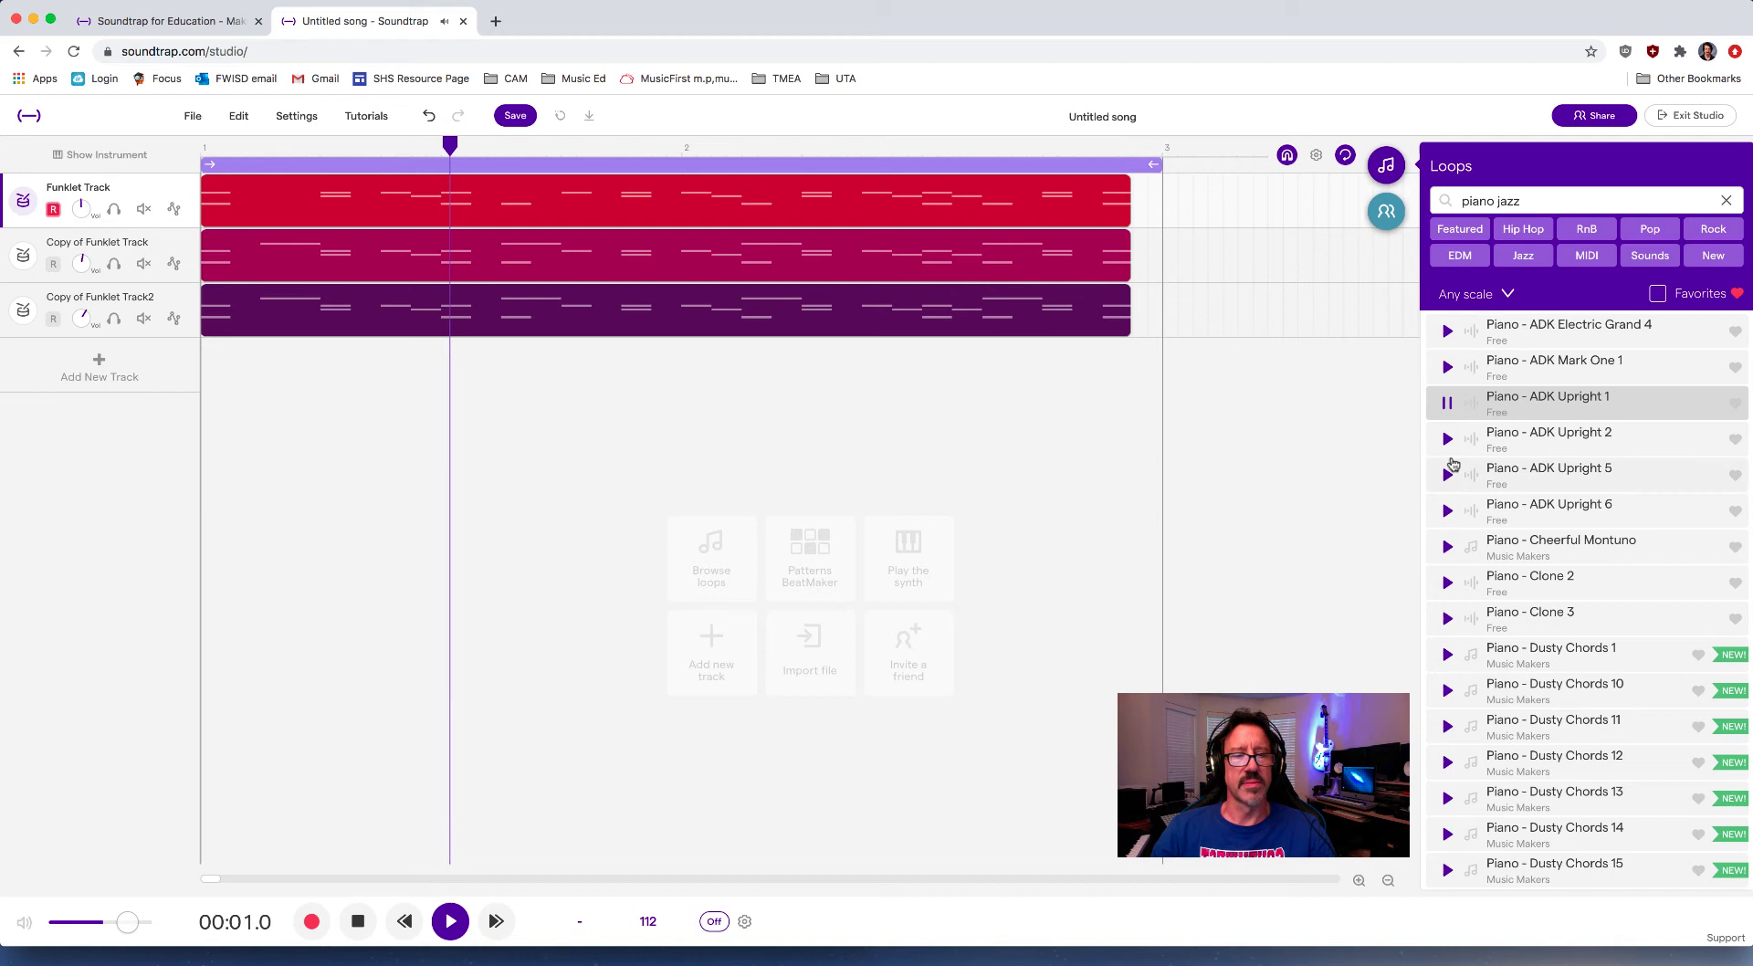
click(1448, 511)
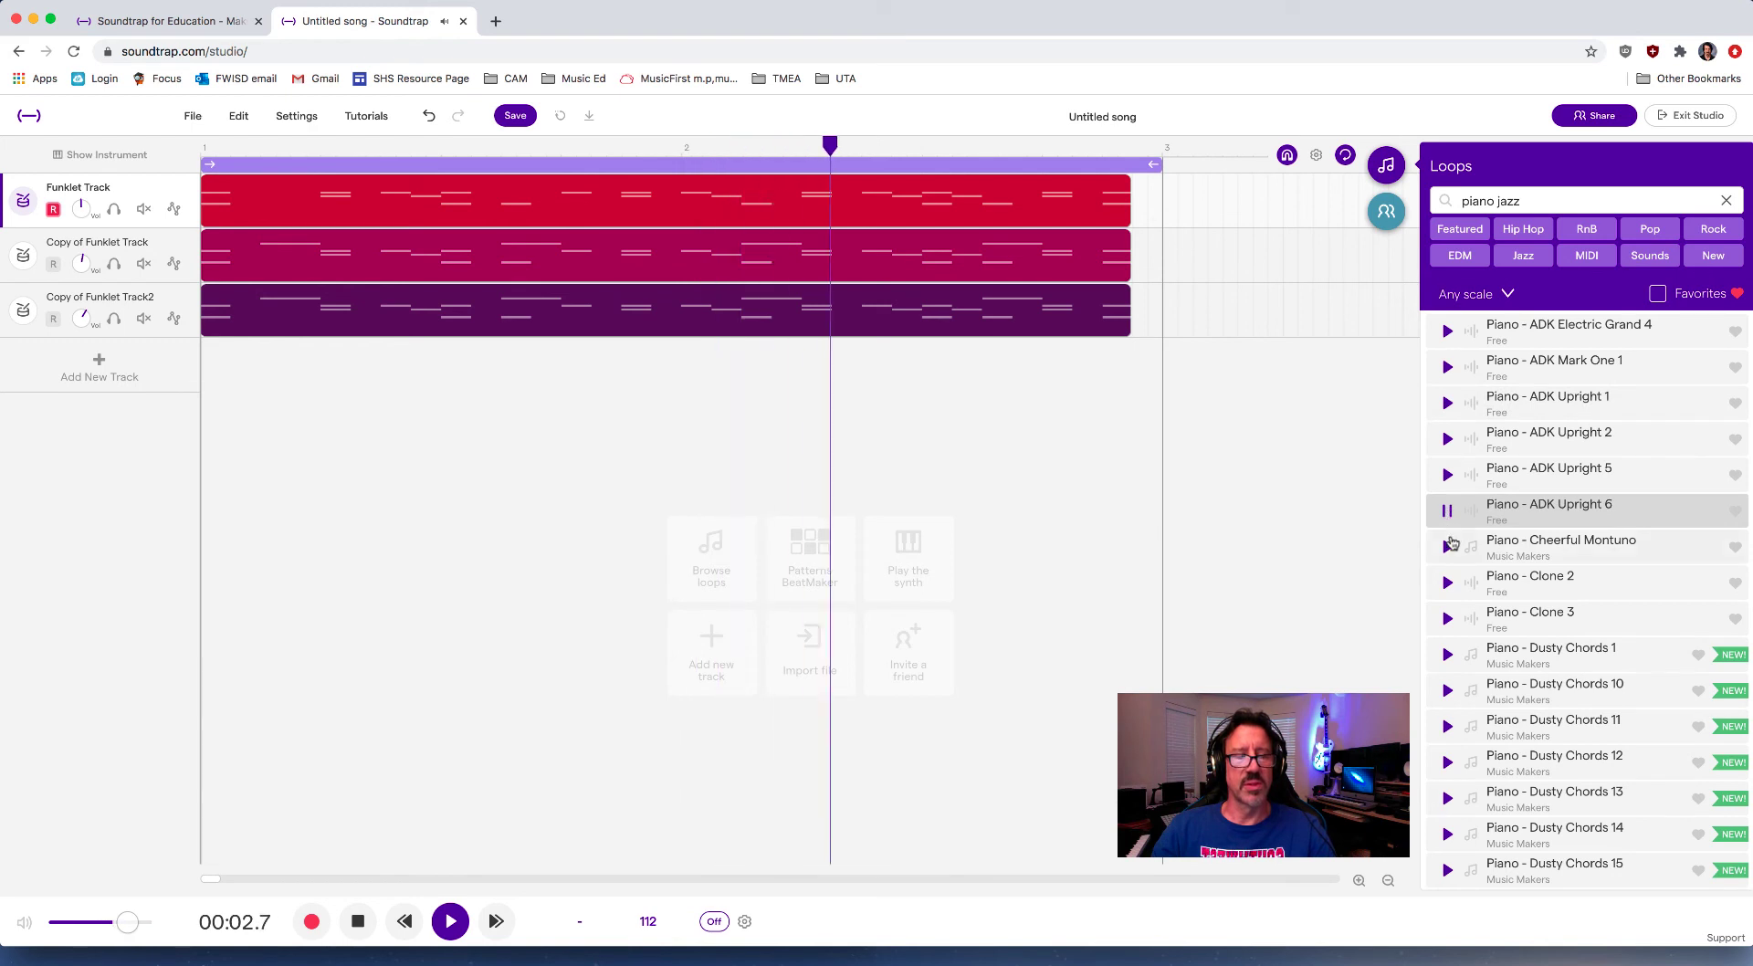
- Preview the Cheerful Montuno, Dusty Chords 4 and Dusty Chords 7 piano loops
scroll(1462, 557, down, 2)
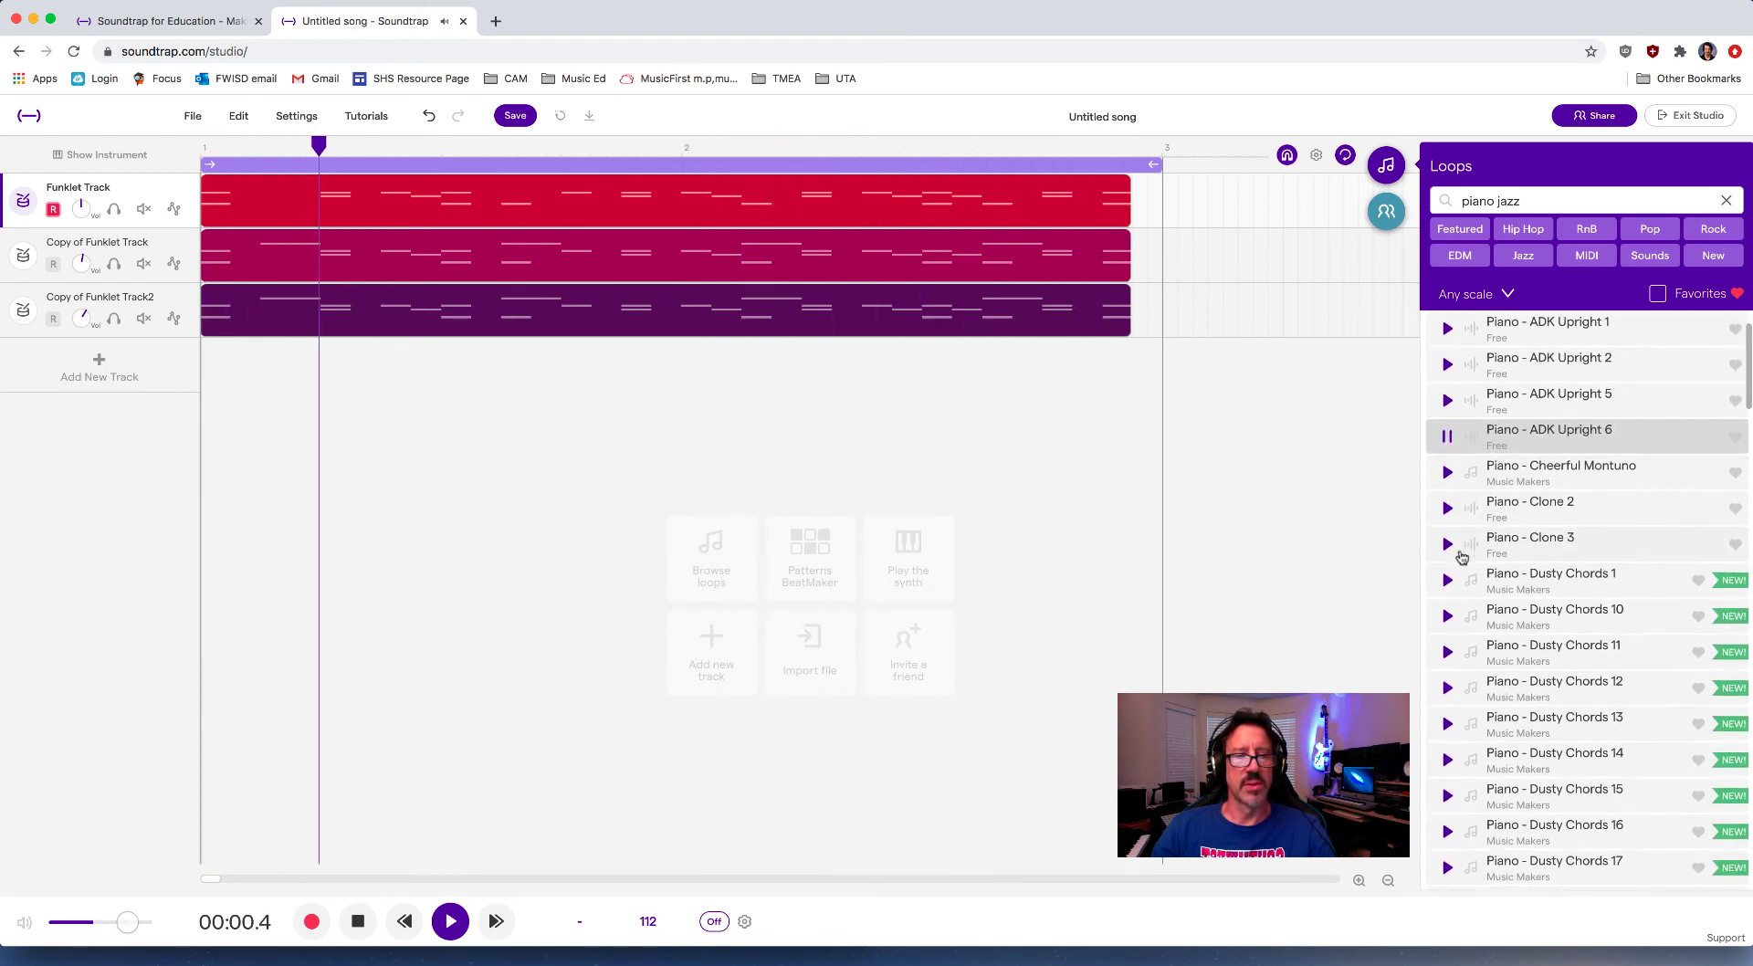
click(1449, 475)
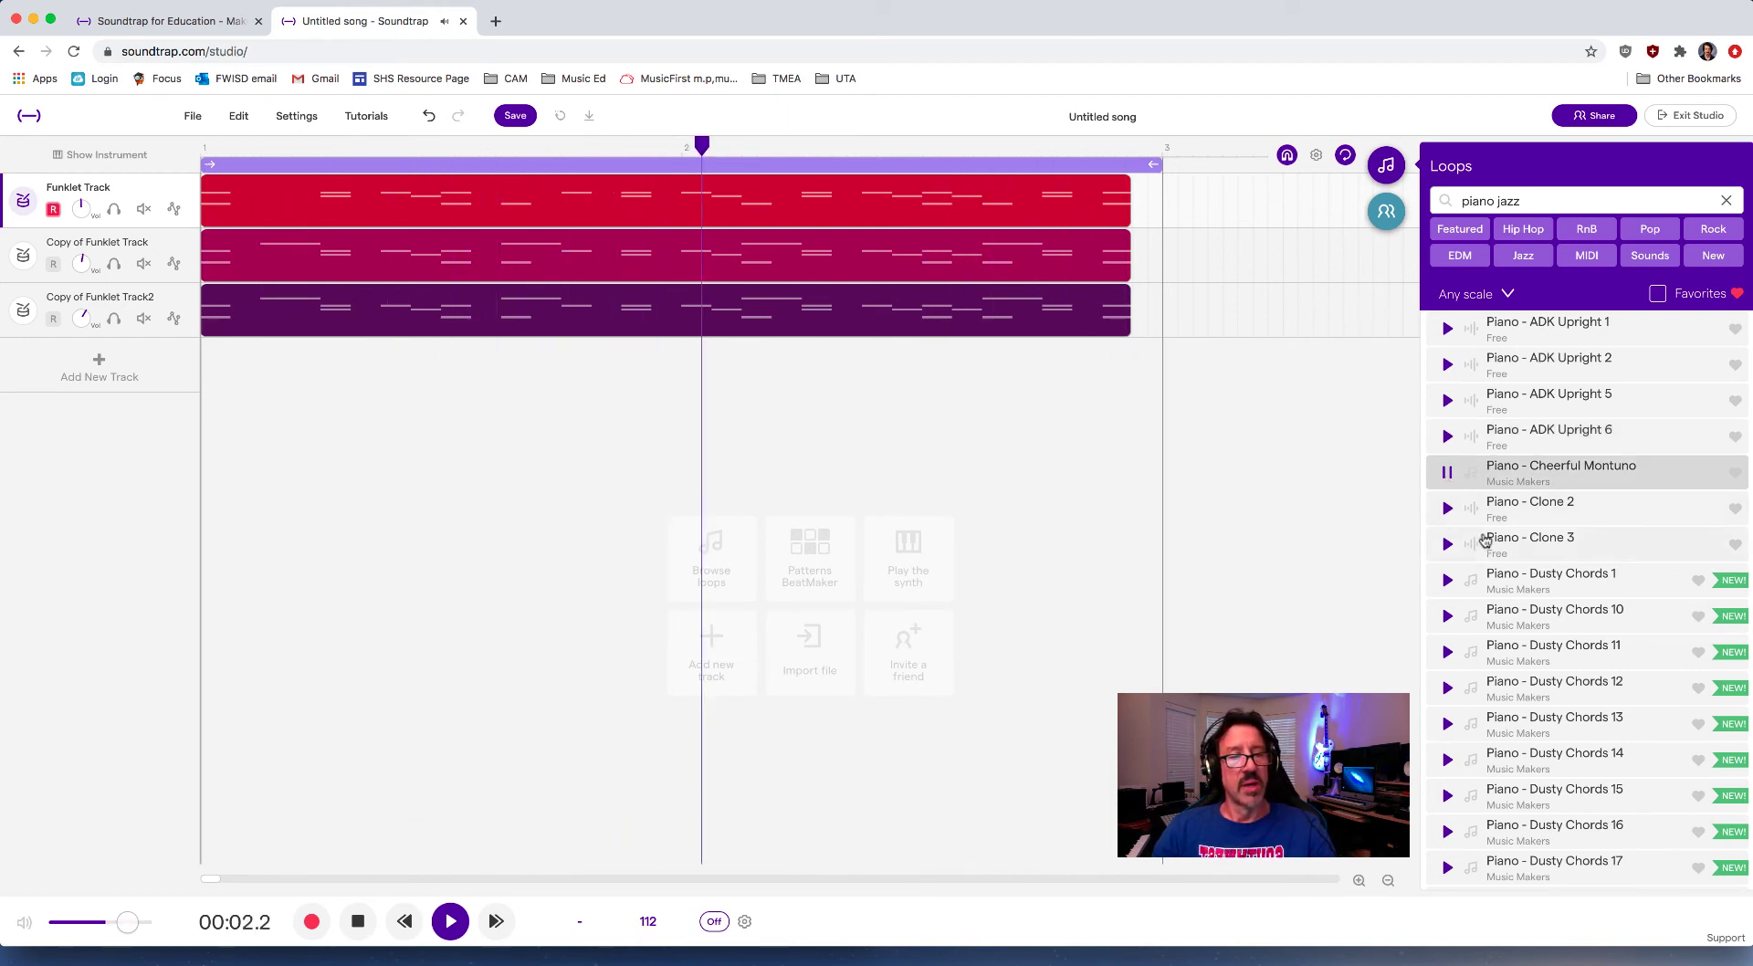
scroll(1513, 598, down, 2)
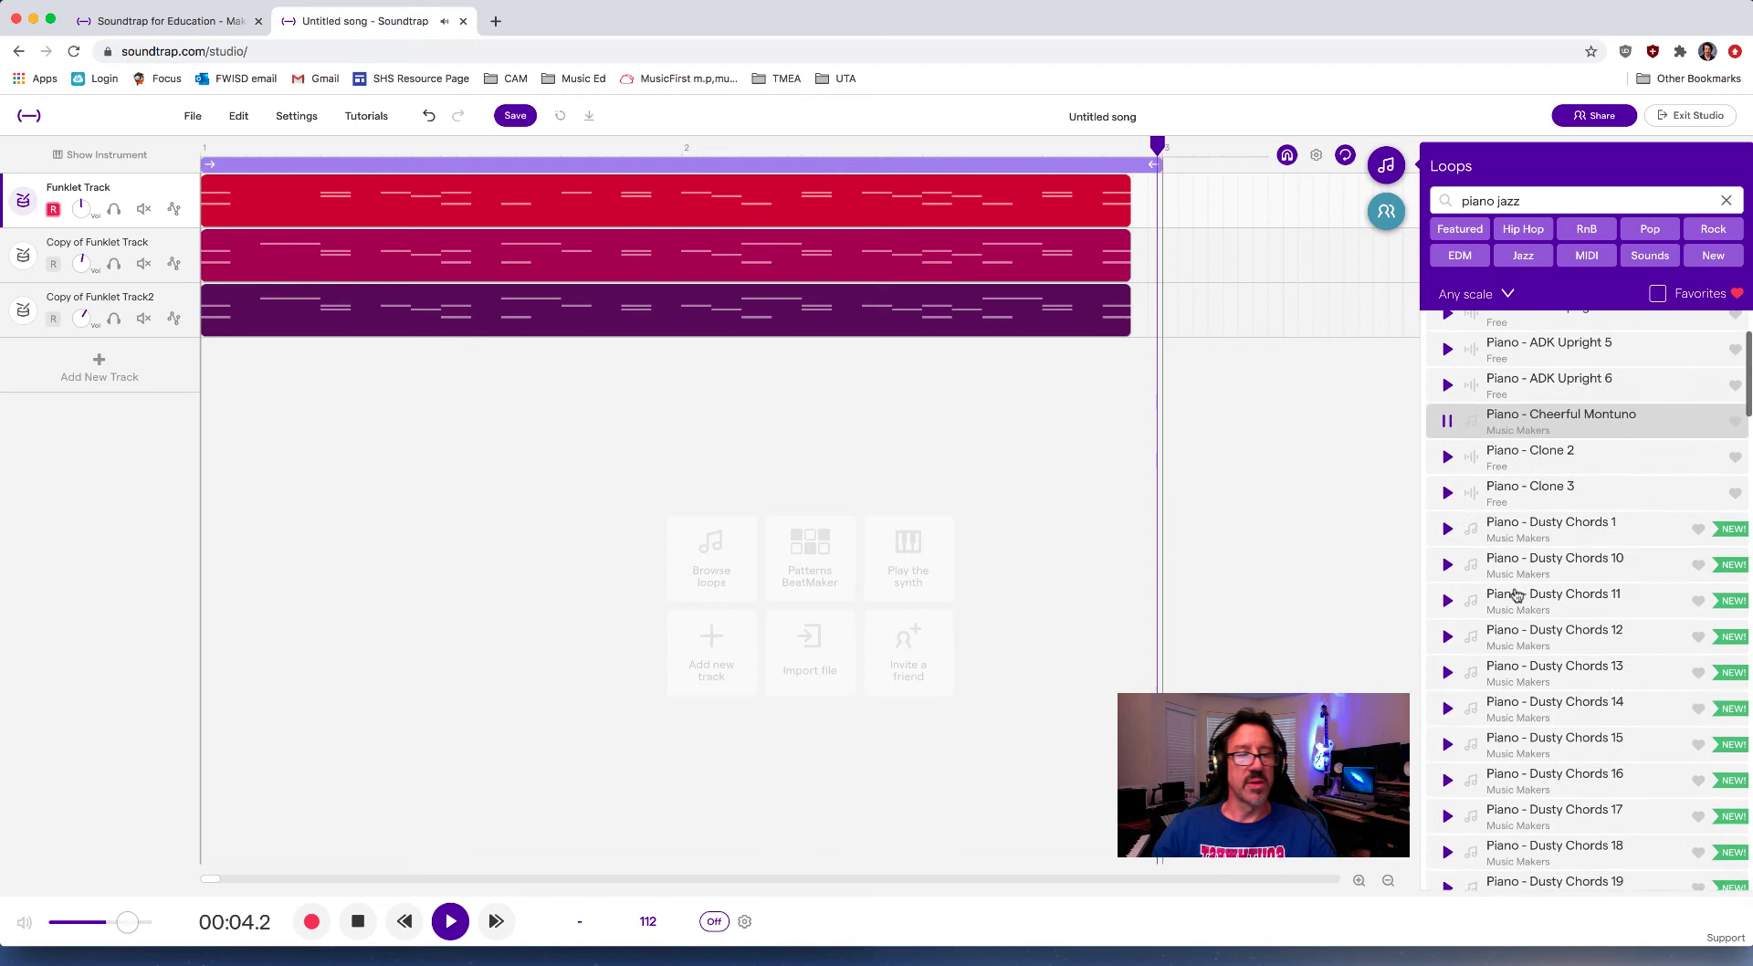
scroll(1512, 584, down, 2)
scroll(1503, 557, down, 2)
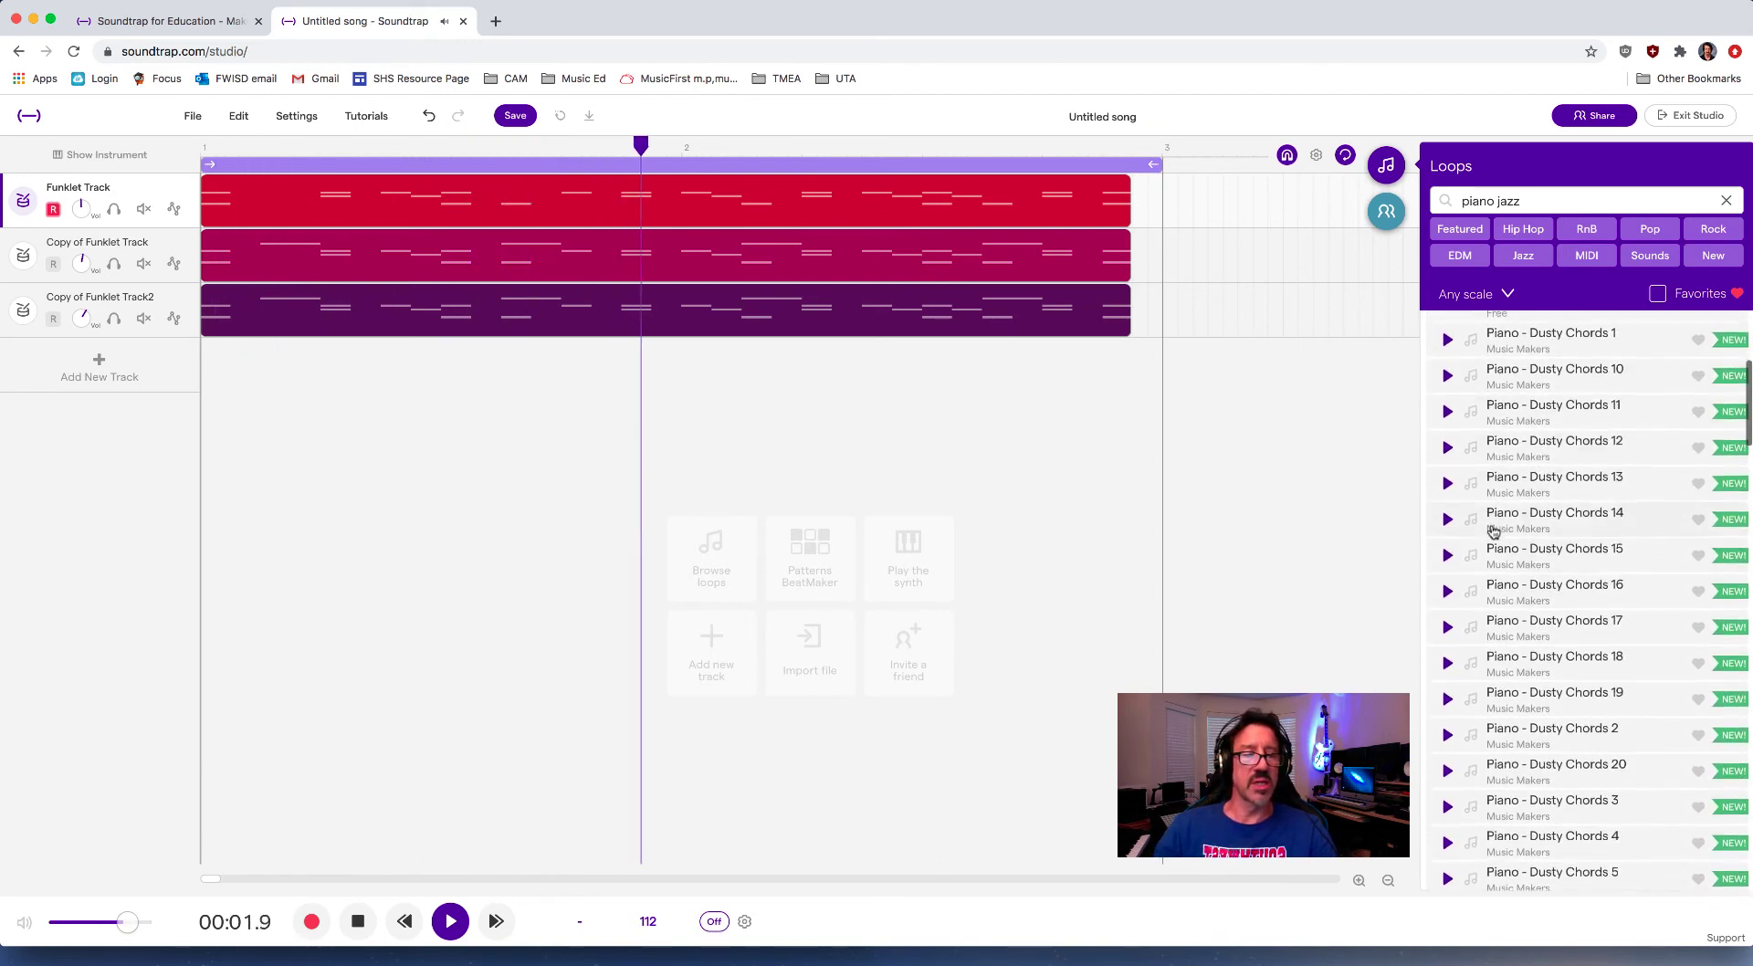
scroll(1494, 533, down, 2)
scroll(1461, 548, down, 2)
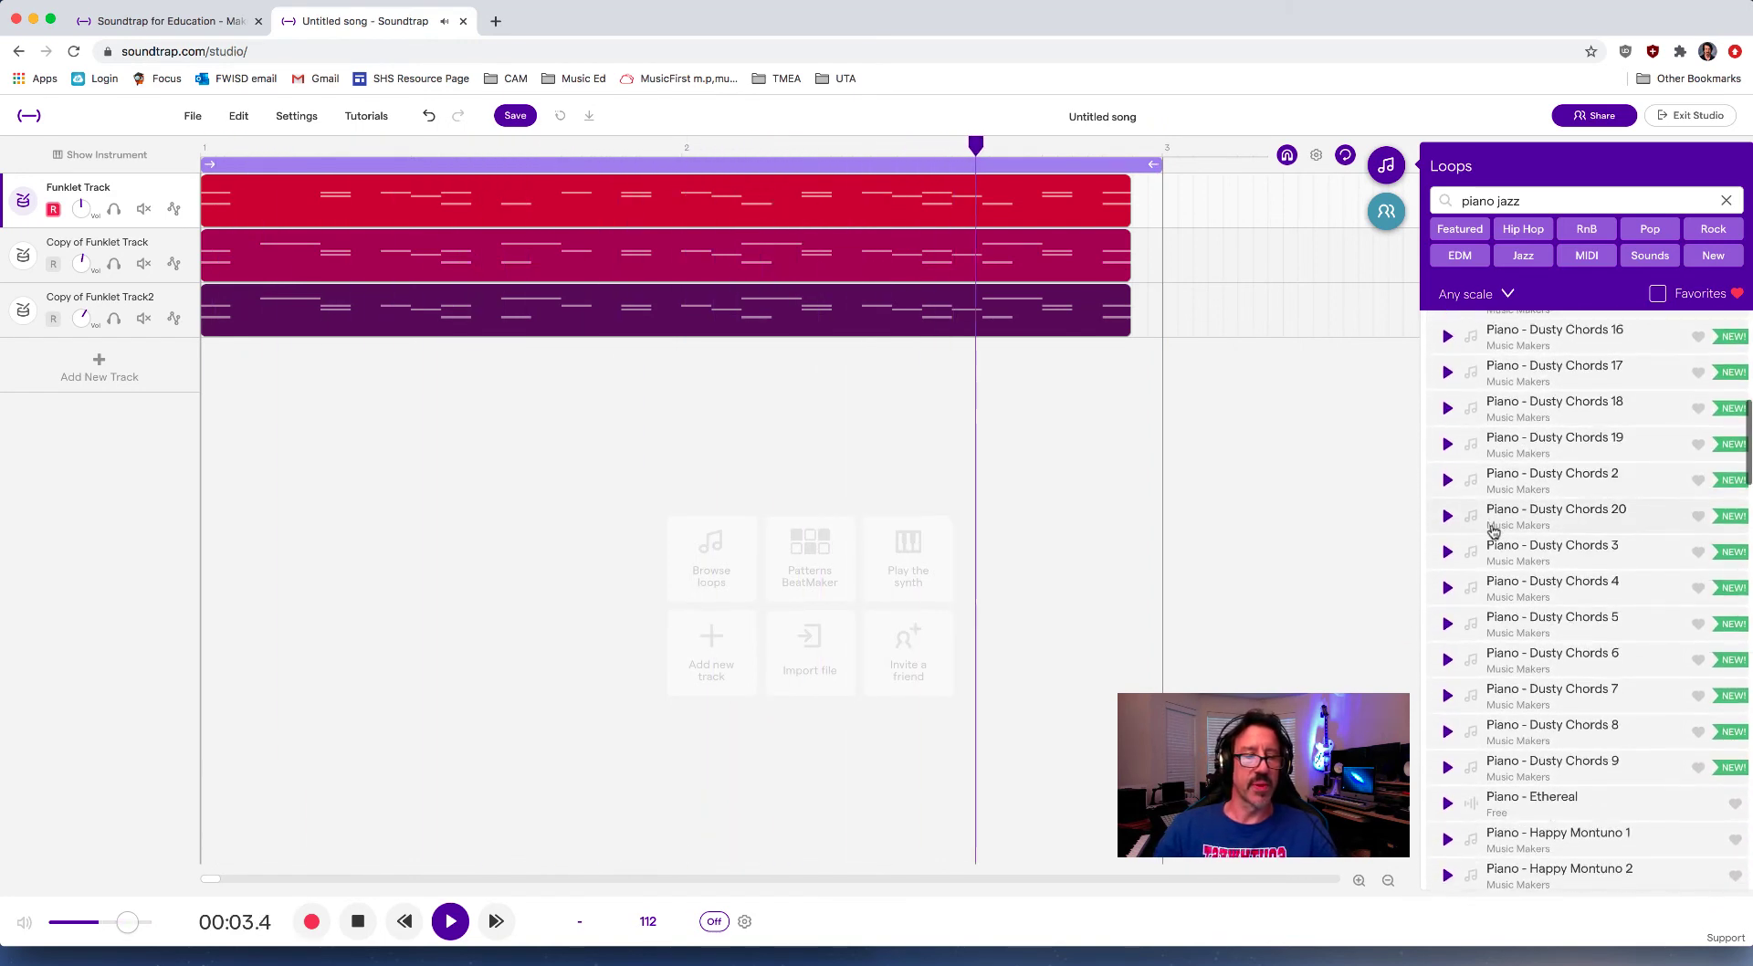
click(1450, 588)
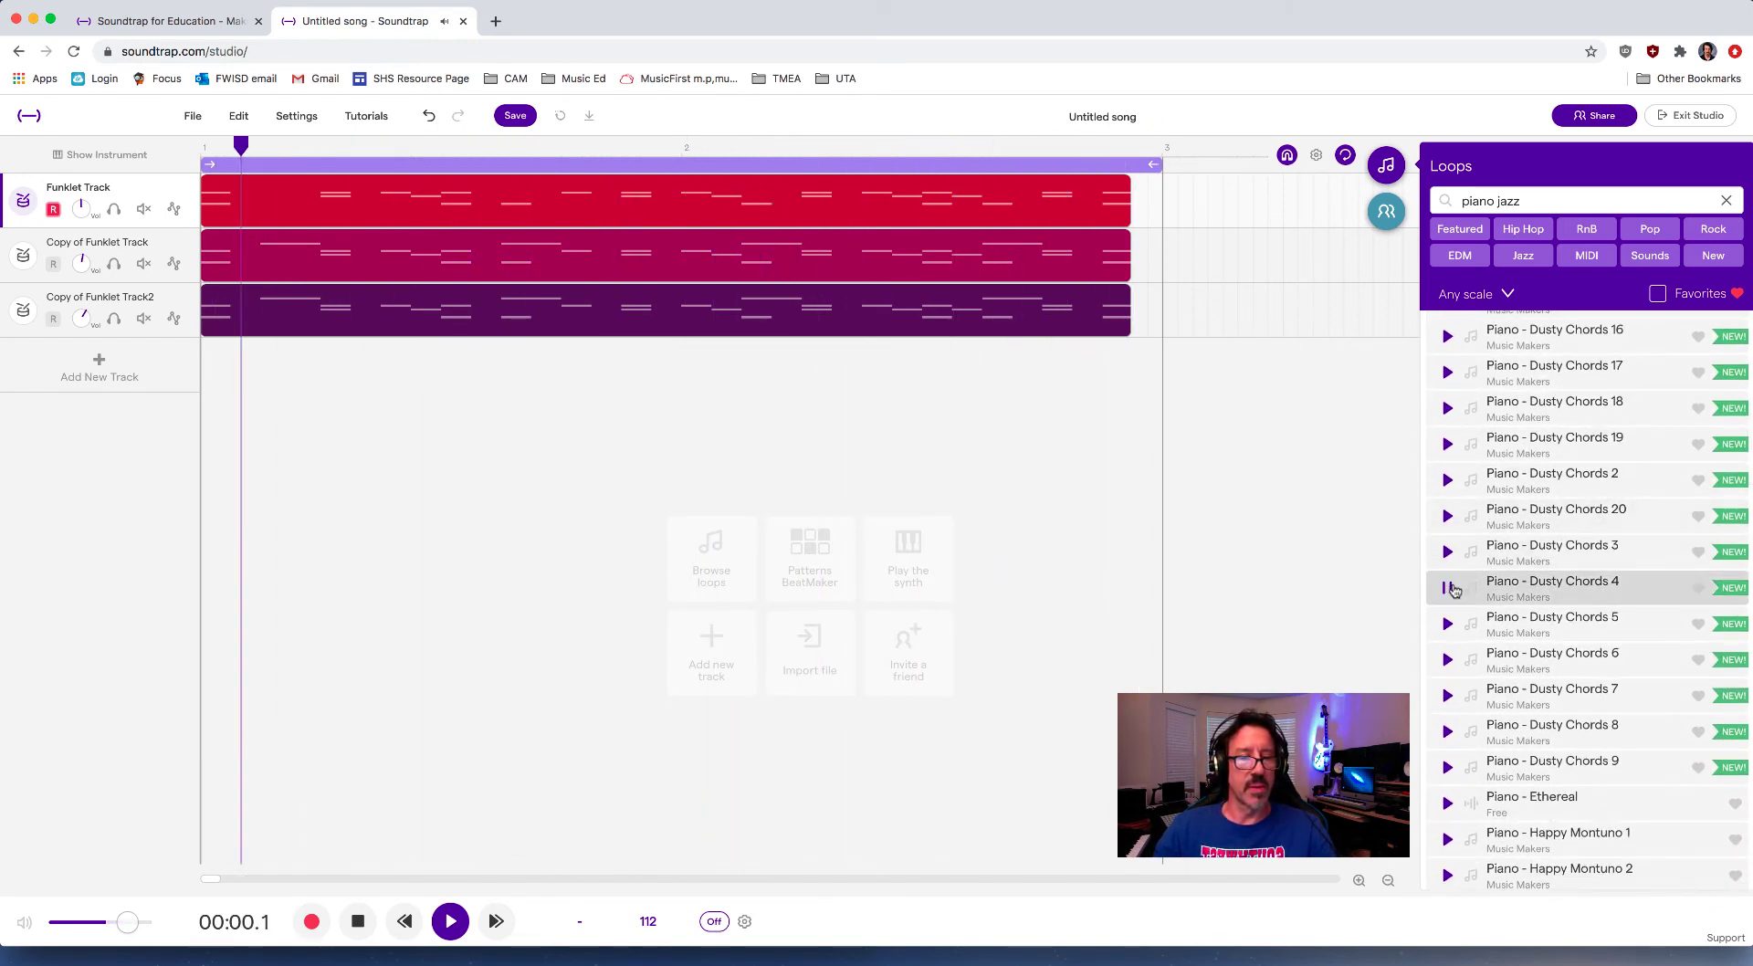
click(1448, 696)
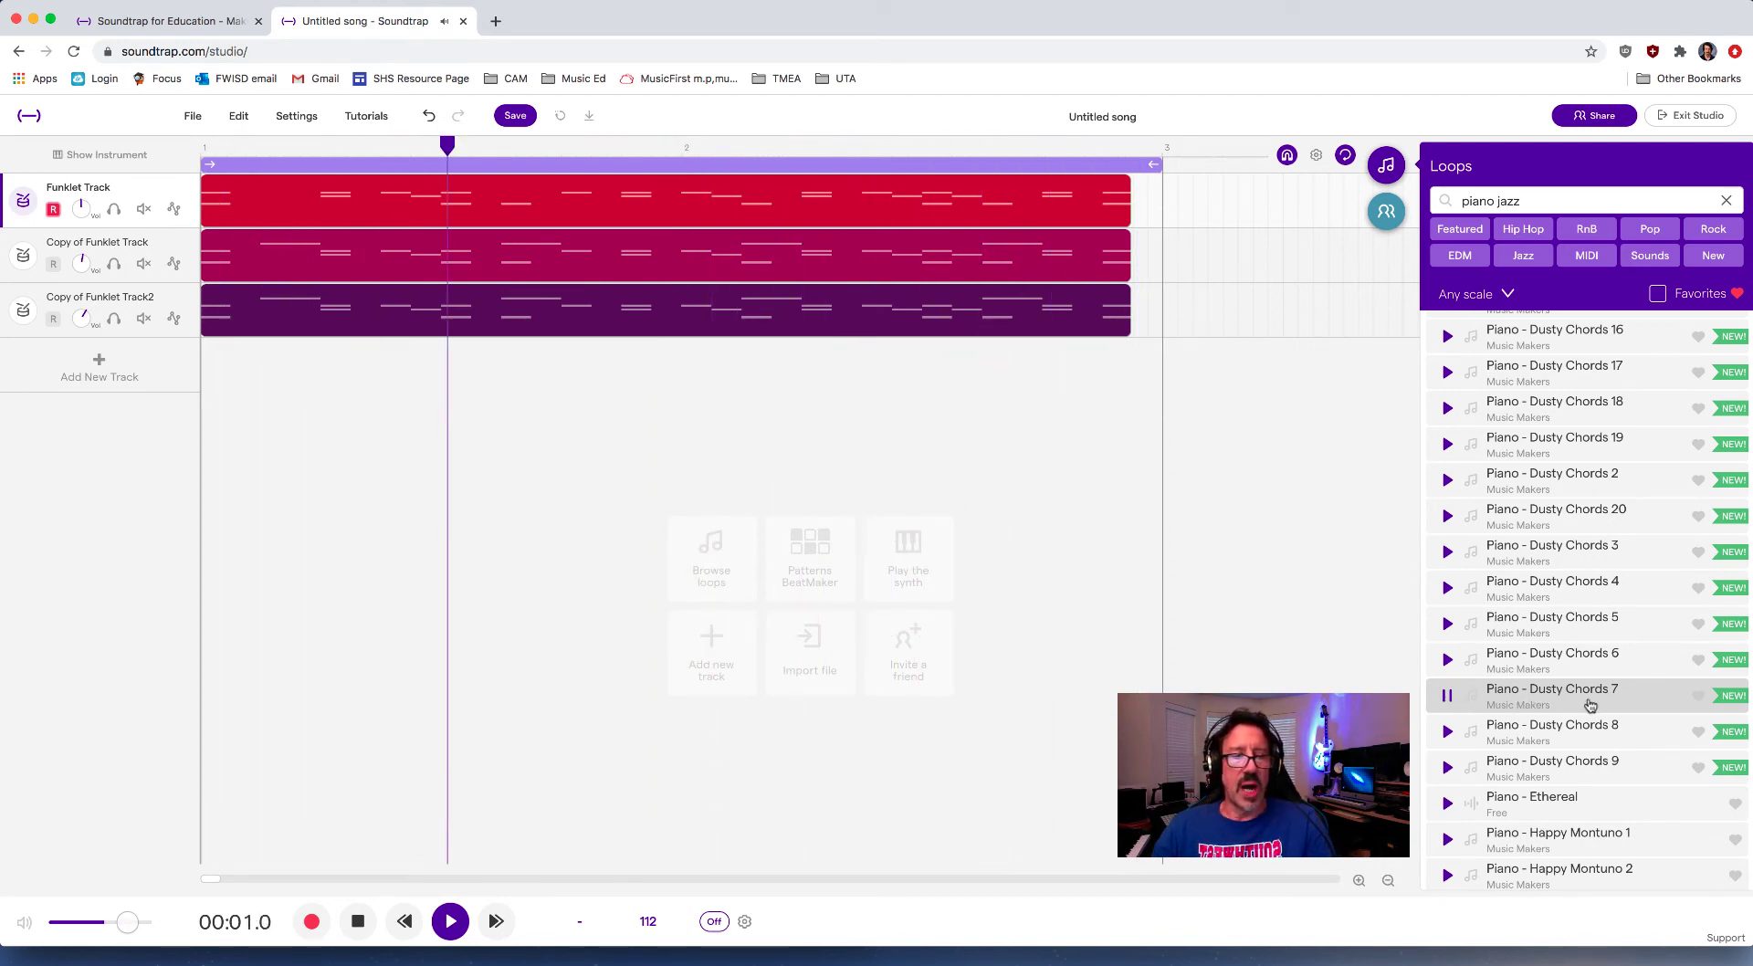
- Add Dusty Chords 7 as a new track, trimmed to end at the loop's halfway point
mouse_move(1591, 705)
mouse_down()
mouse_move(1001, 502)
mouse_move(200, 487)
mouse_up()
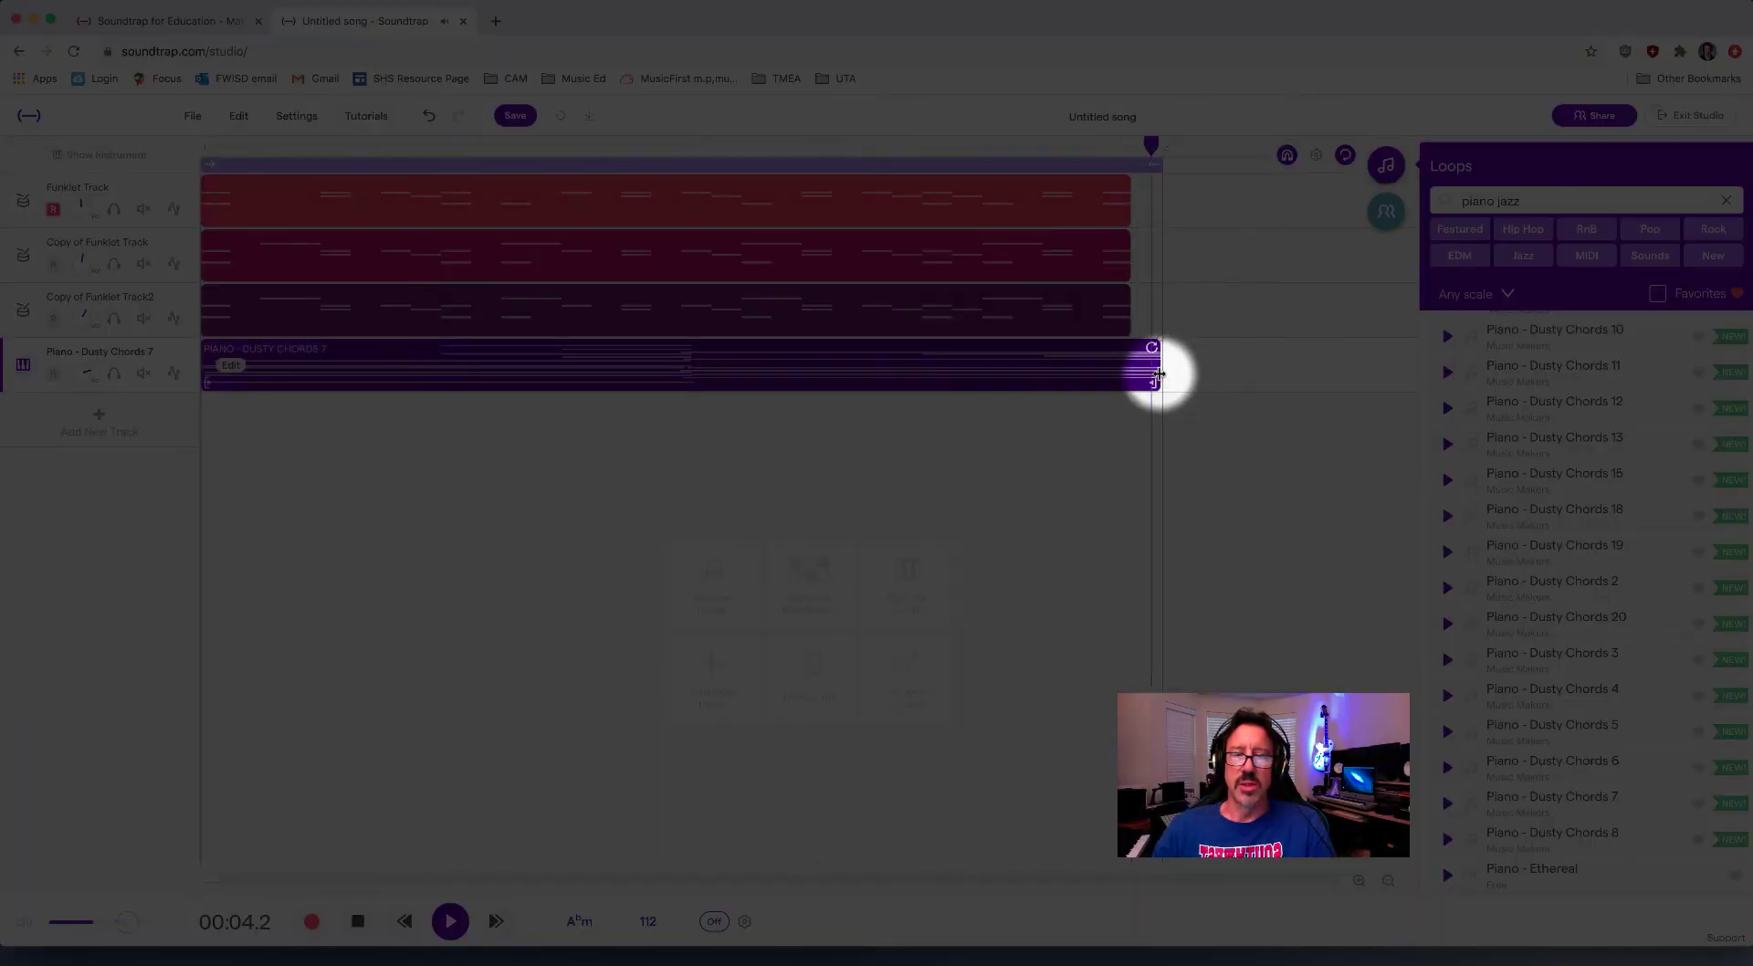
drag(1158, 375, 679, 378)
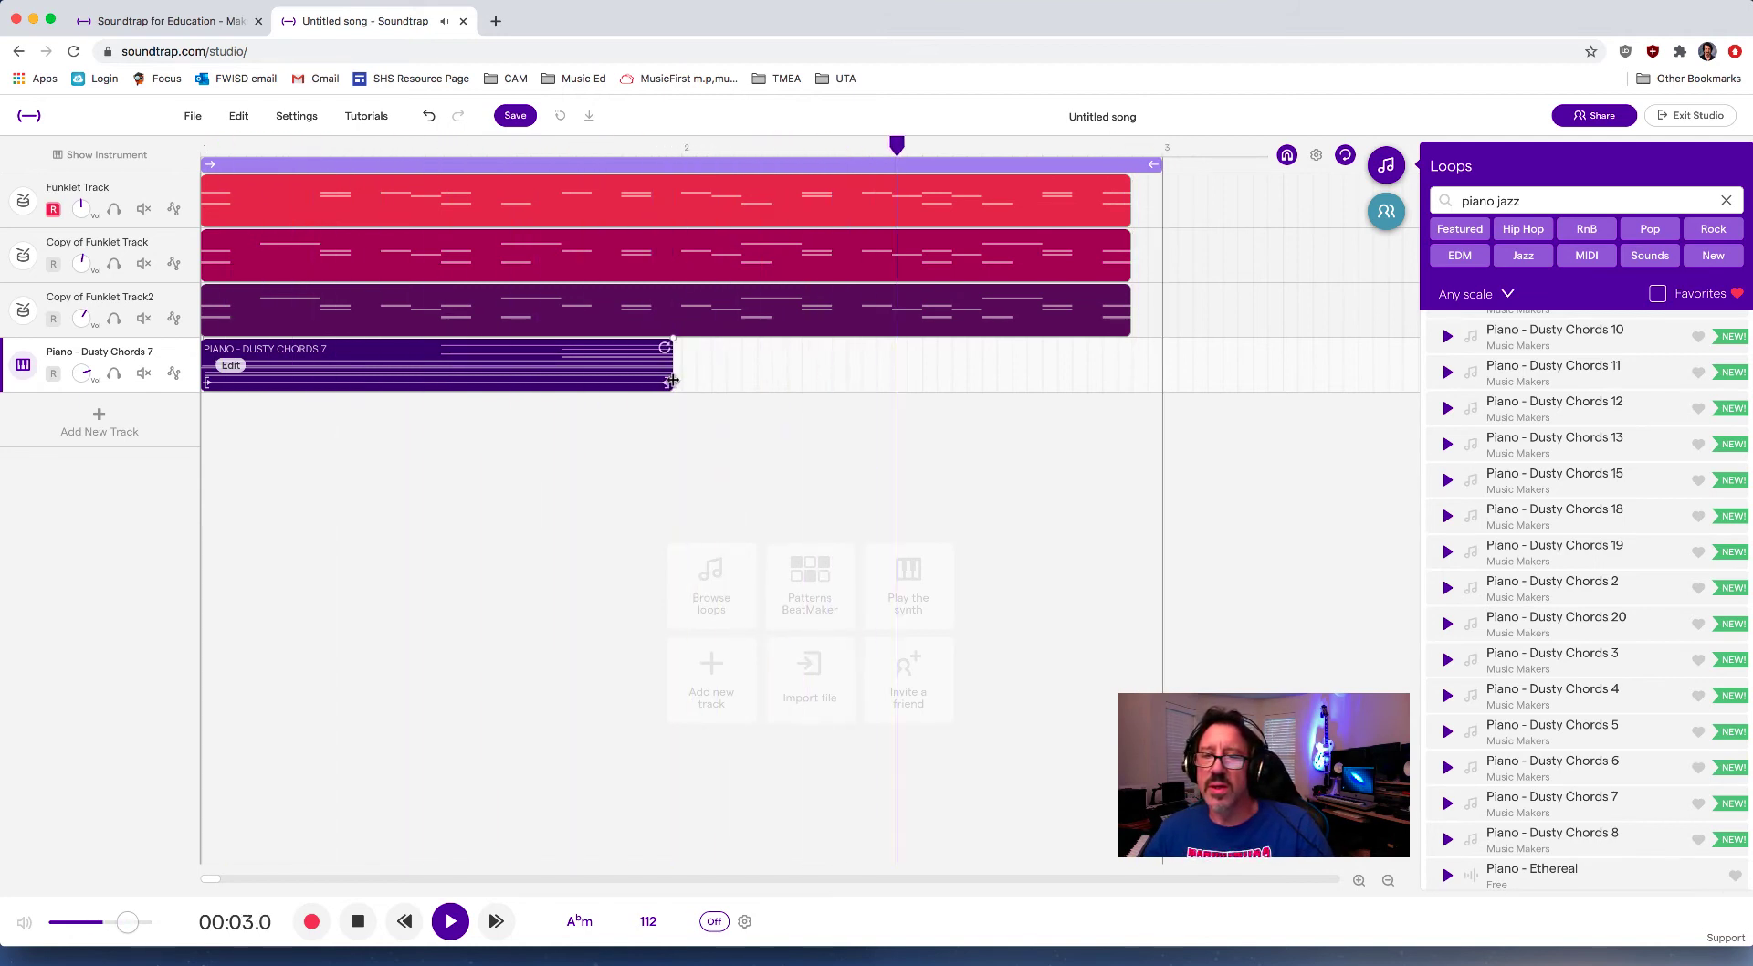
drag(672, 381, 679, 380)
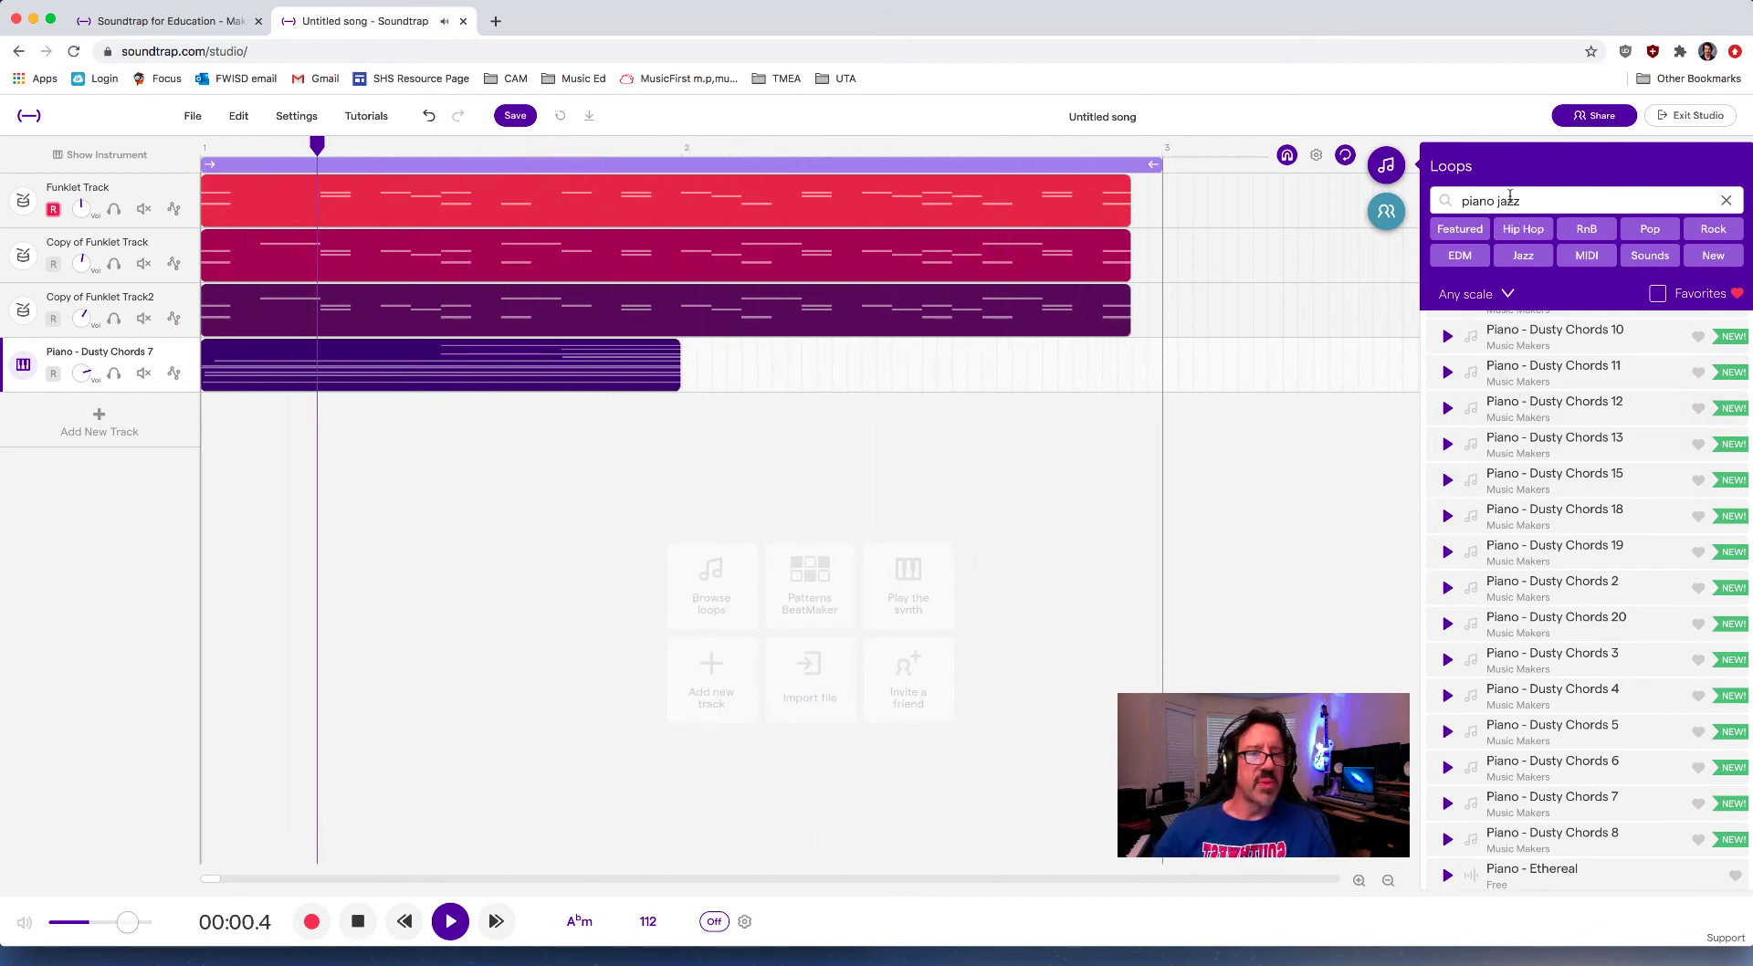
- Search 'rhodes' and place LA Lounge Rhodes on a new track where the piano clip ends
drag(1538, 202, 1452, 202)
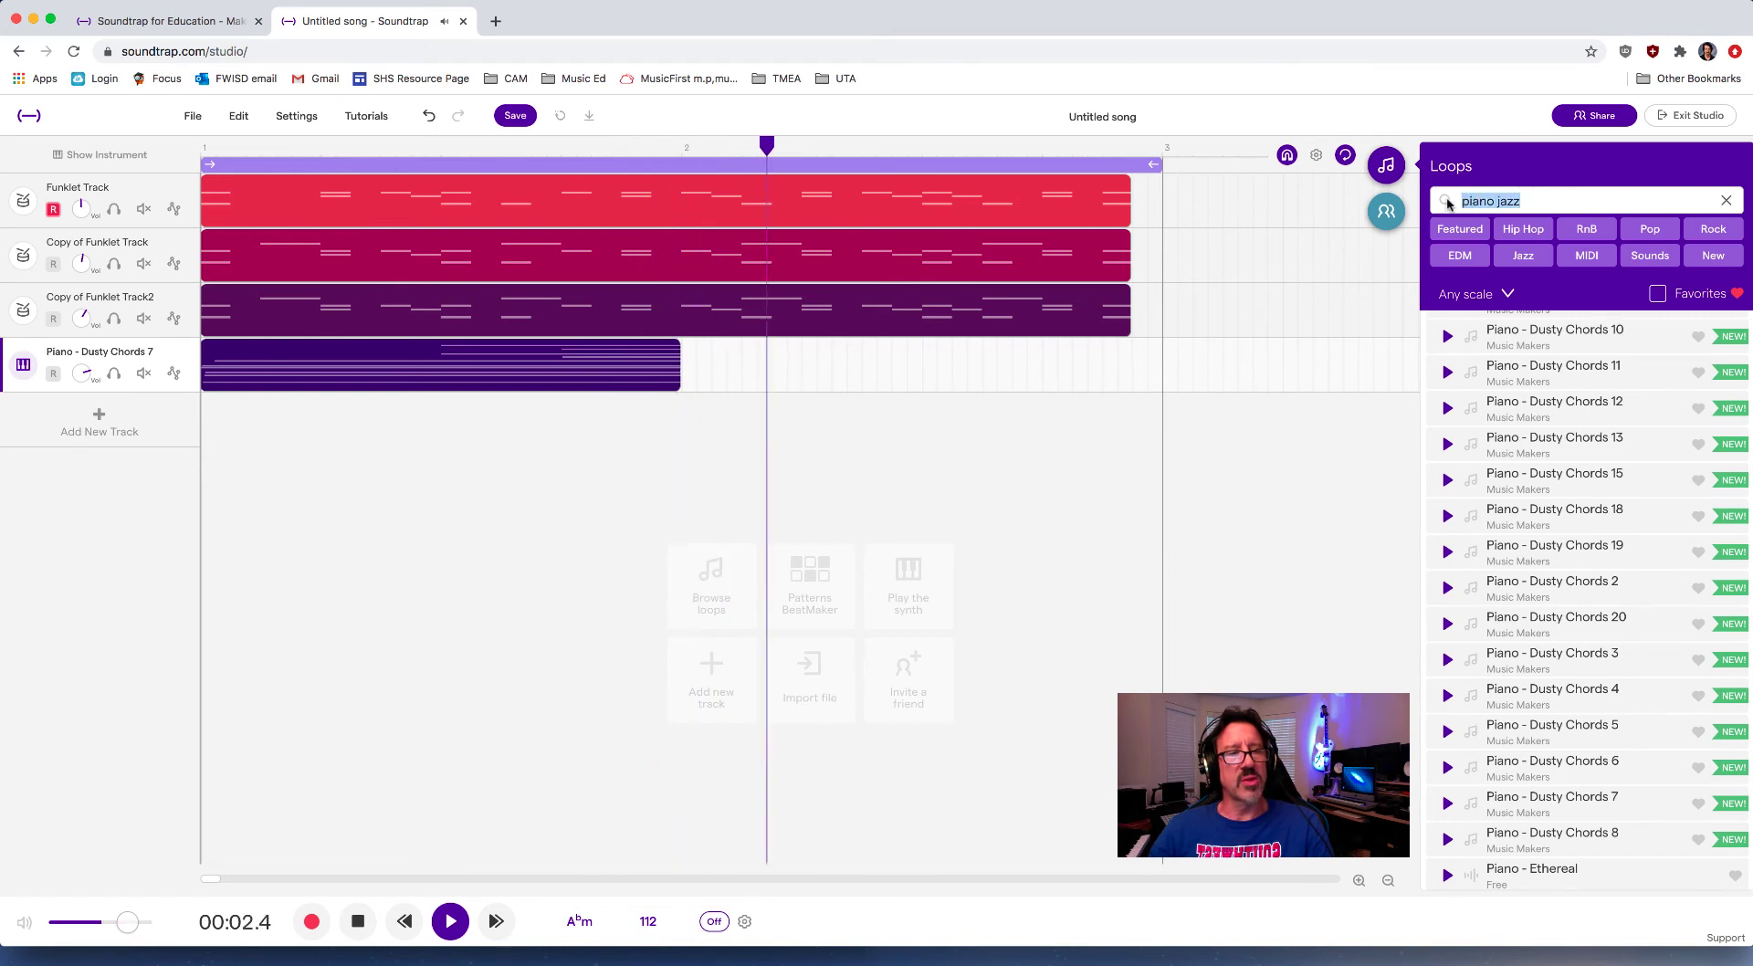
text(rhodes)
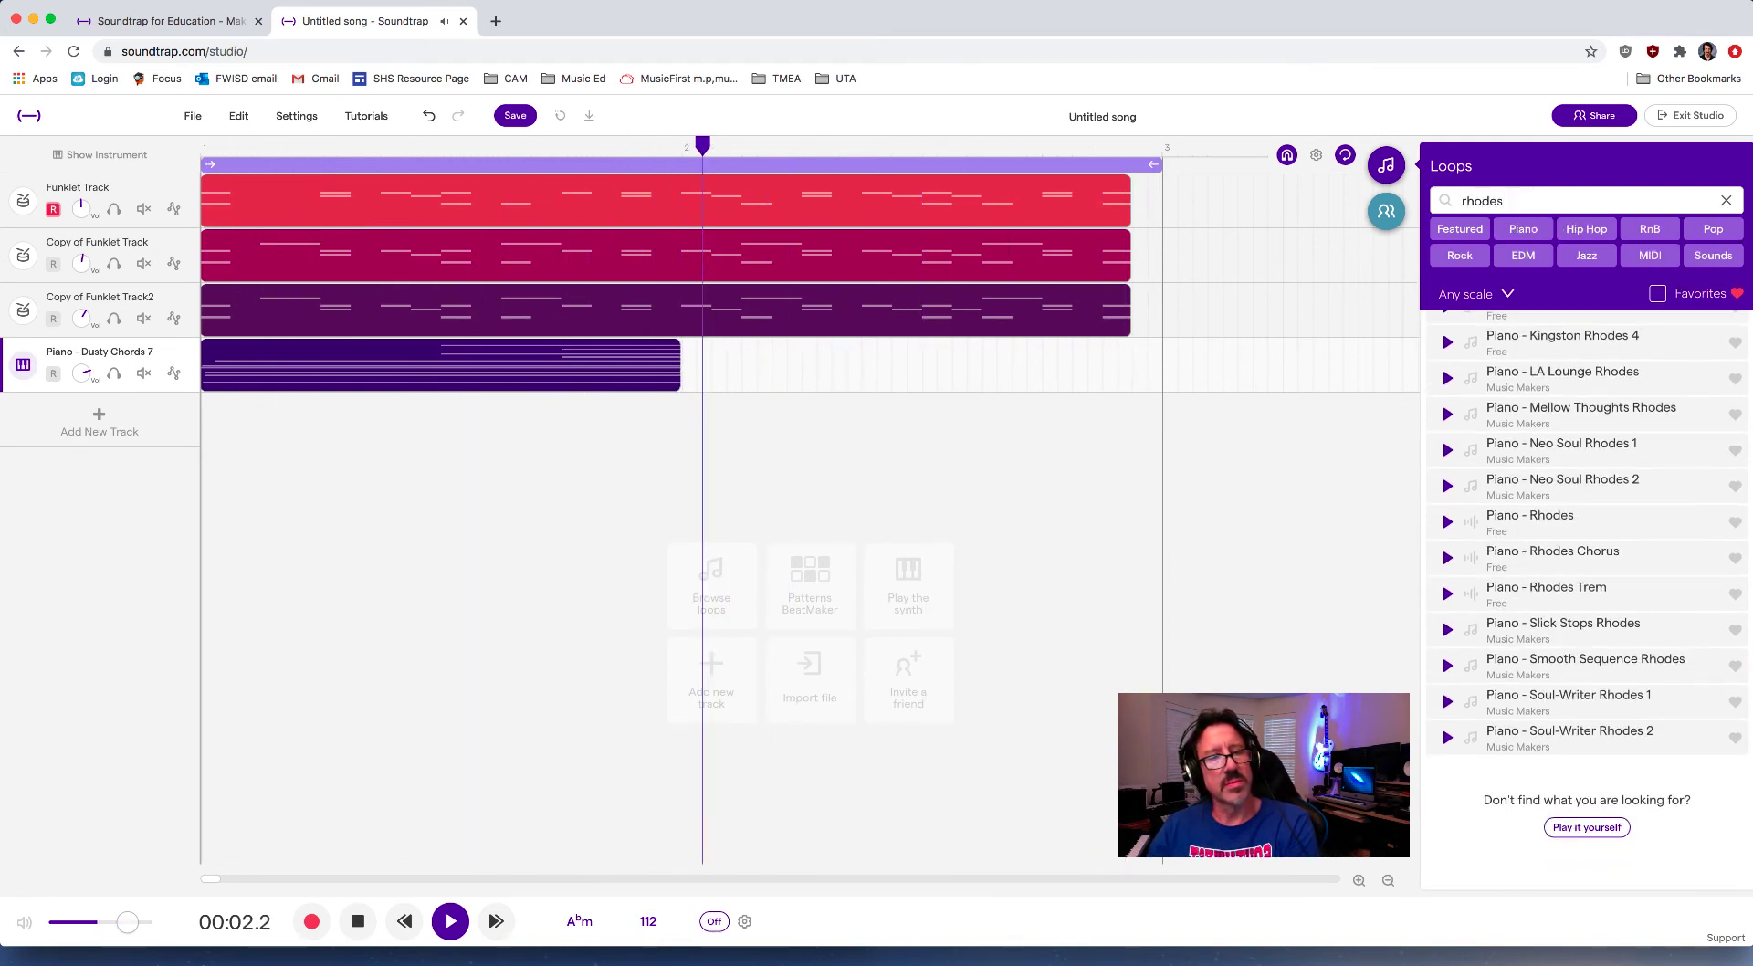
click(1449, 380)
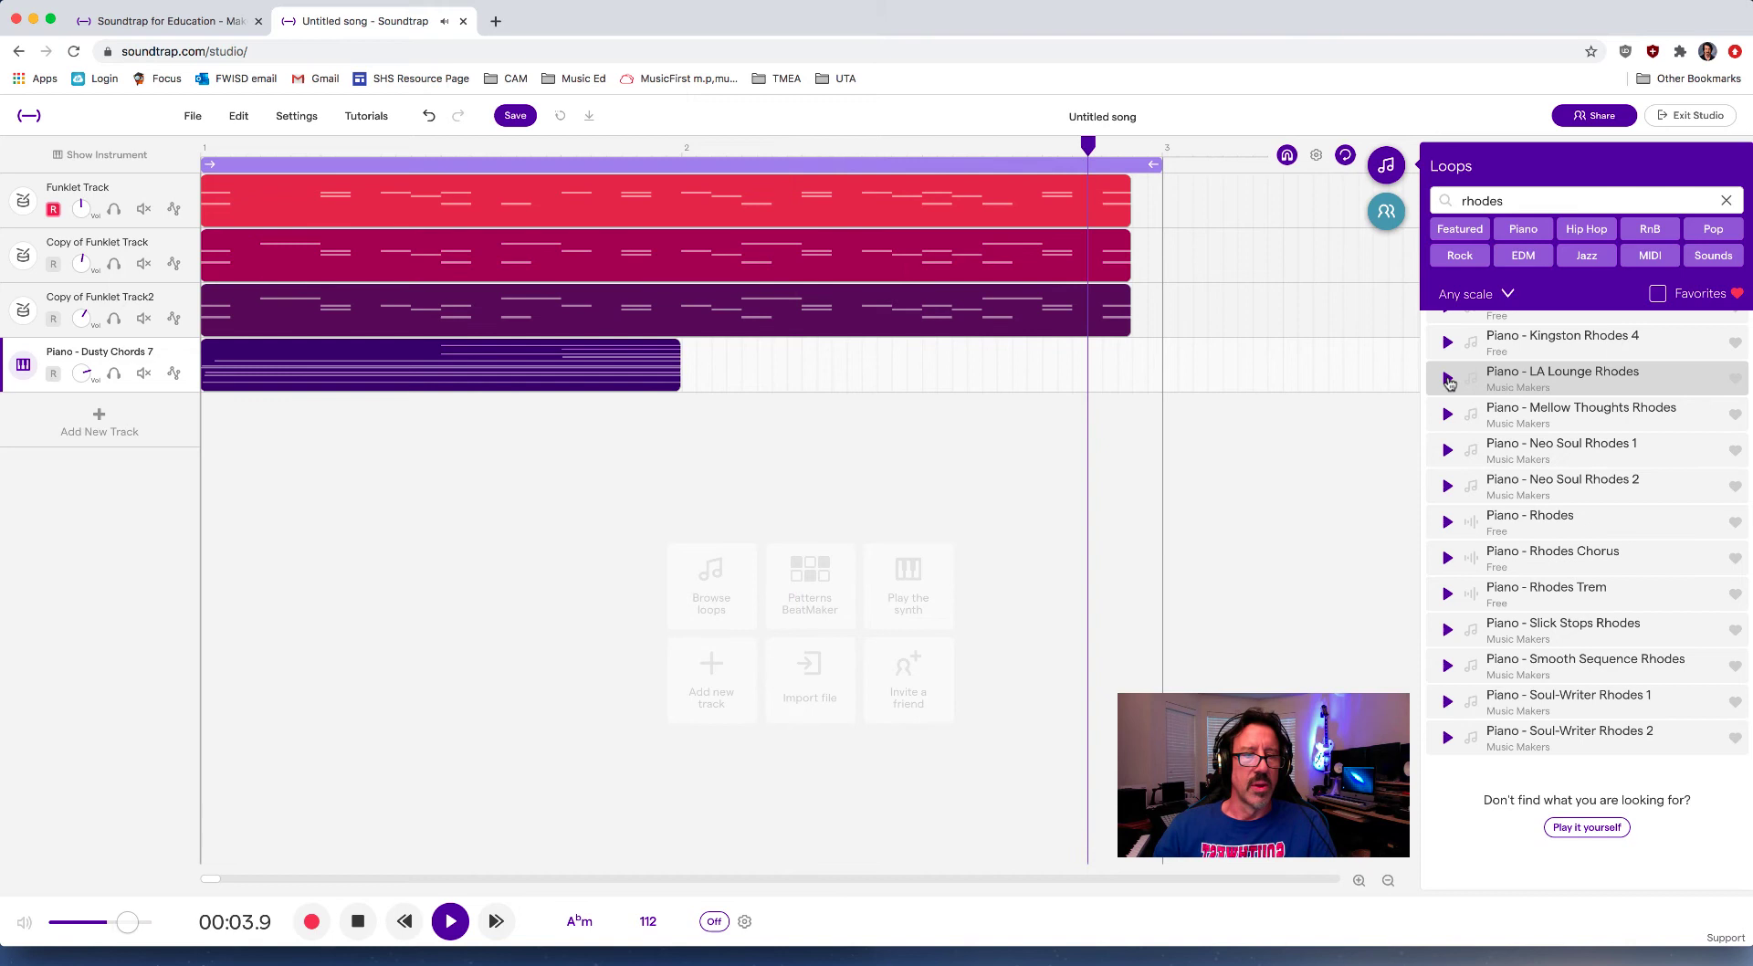
mouse_move(1552, 380)
mouse_down()
mouse_move(1063, 432)
mouse_move(681, 430)
mouse_up()
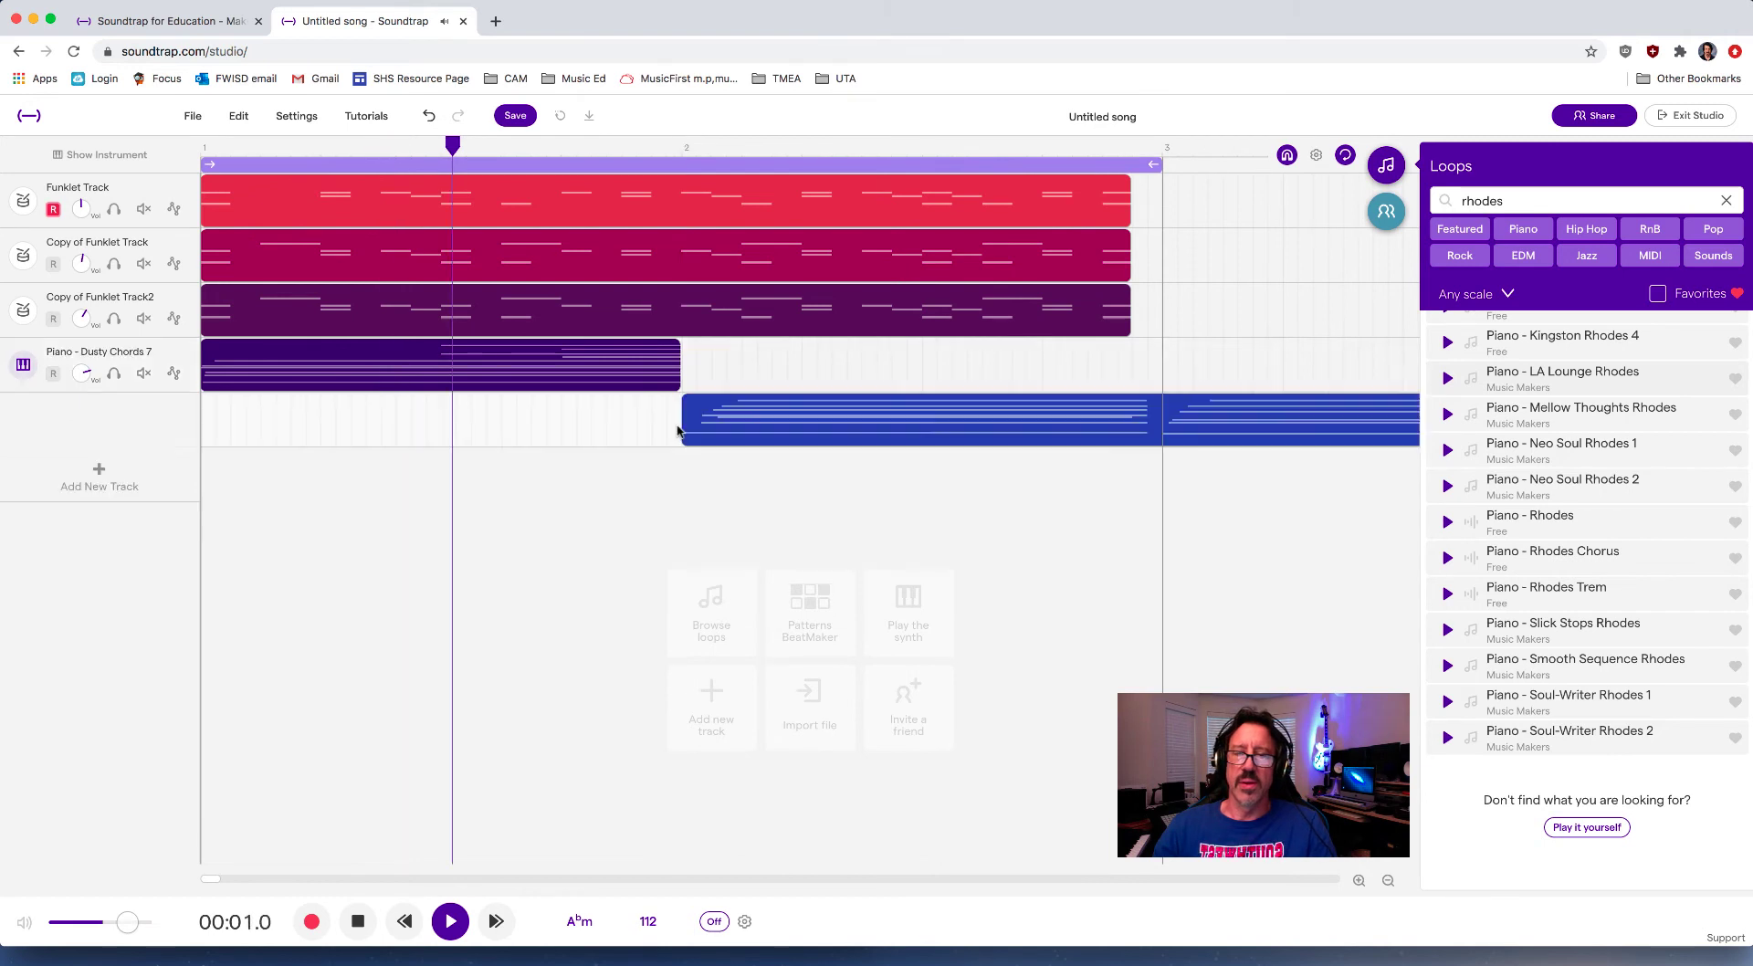
- Close the loop browser, trim the Rhodes clip to the loop end, and raise the piano volume
click(1386, 164)
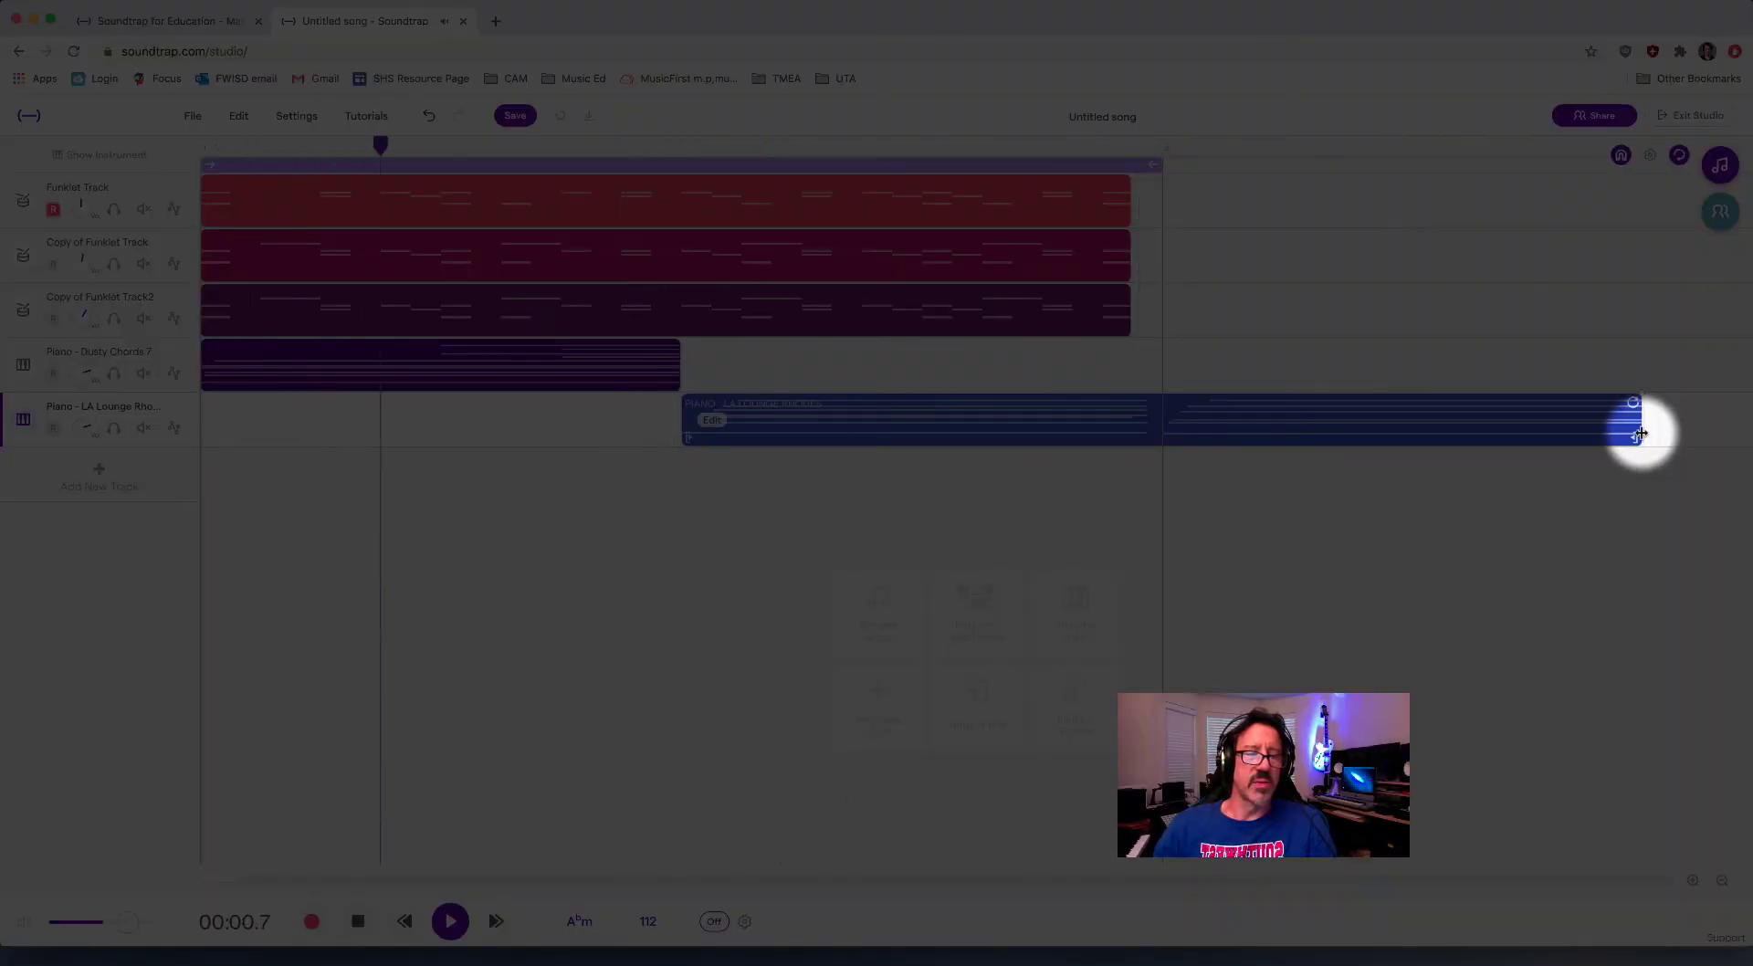
drag(1641, 434, 1039, 422)
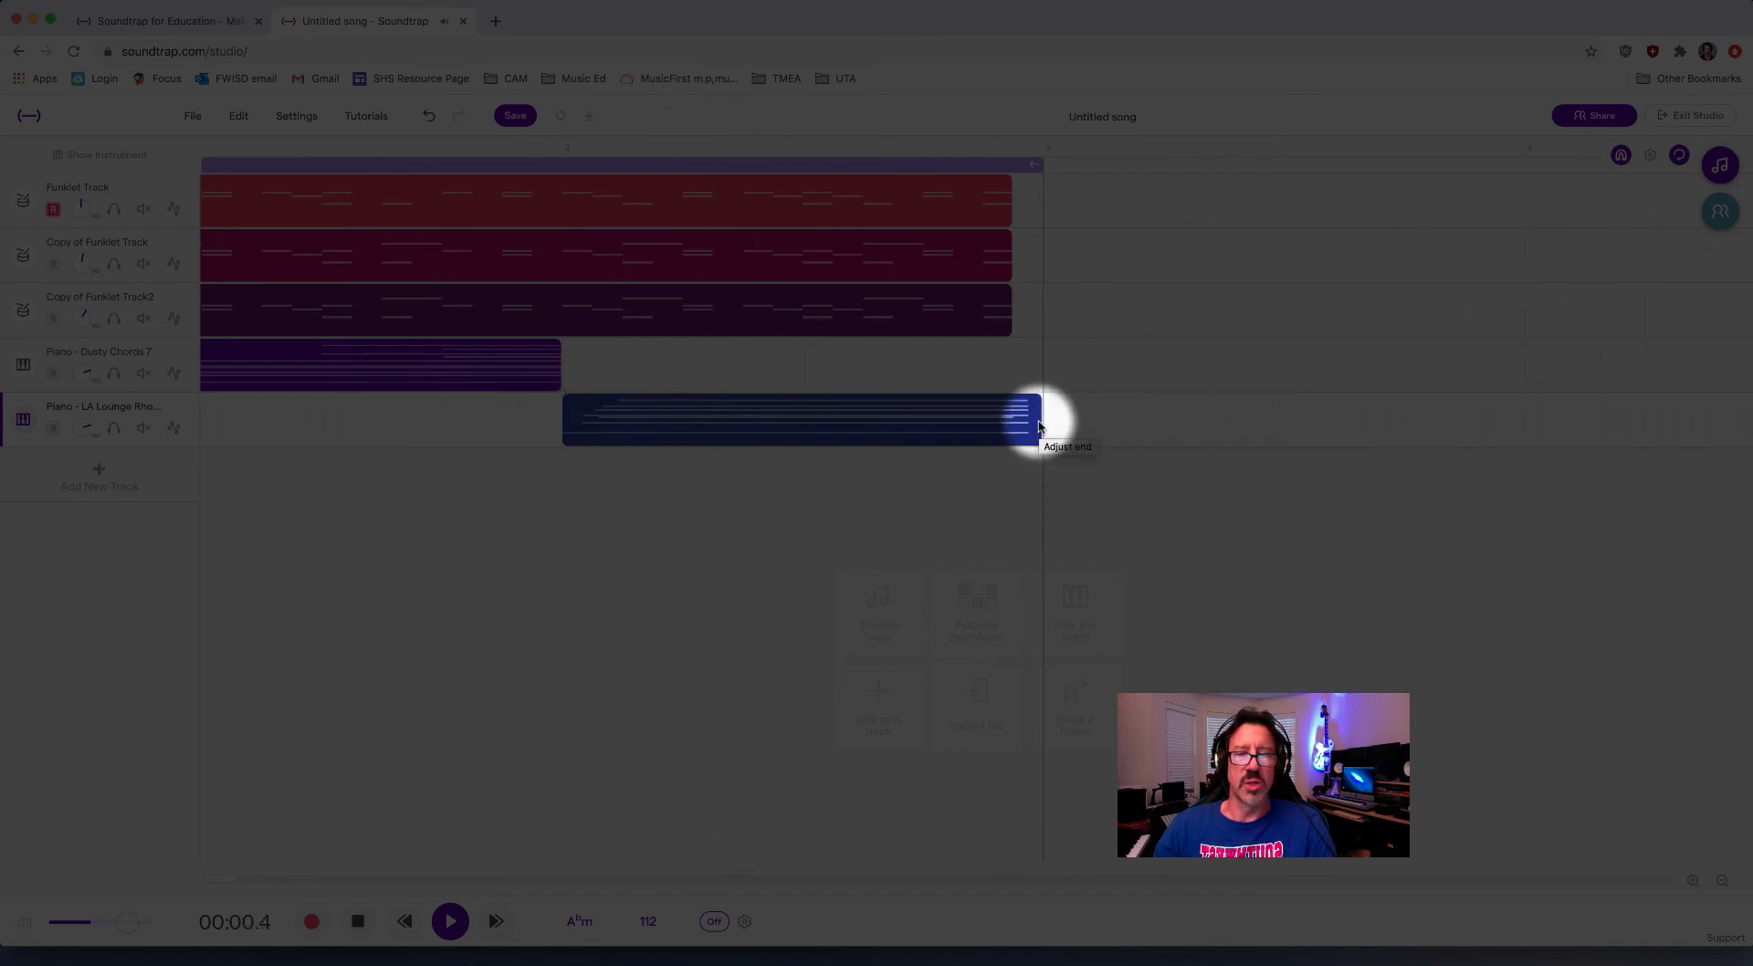
scroll(802, 541, left, 3)
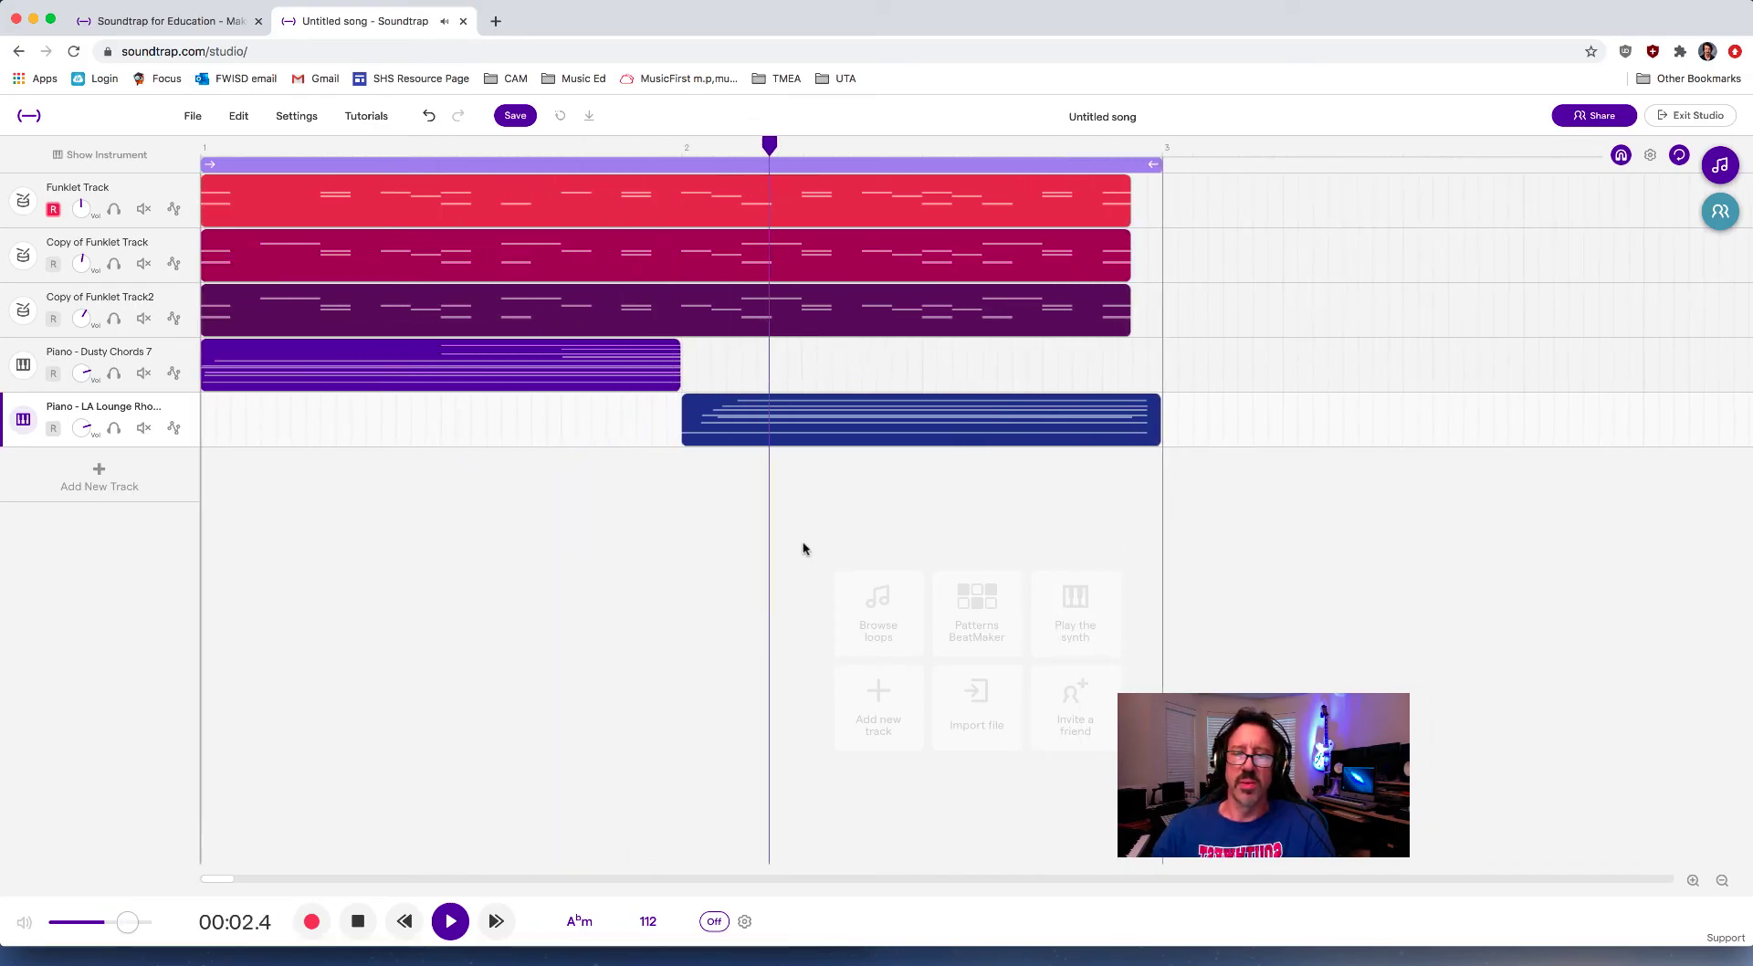
drag(79, 372, 86, 400)
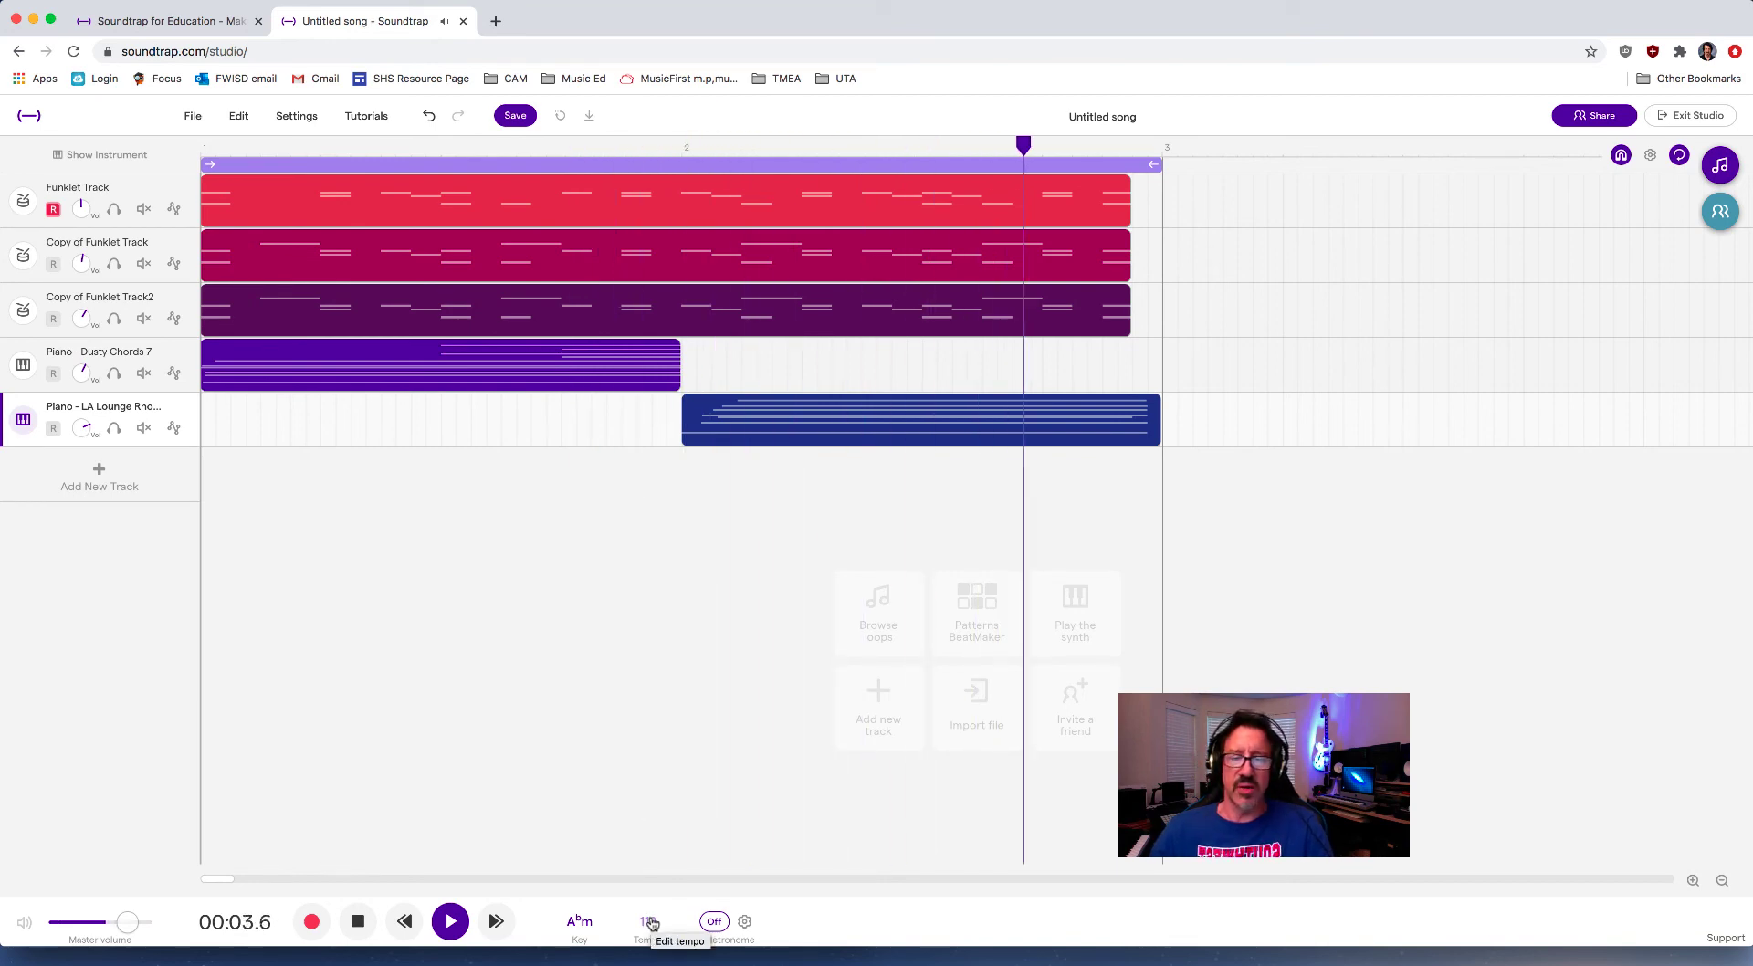
- Lower the song tempo from 112 to 90 BPM and play it back
click(649, 924)
text(90)
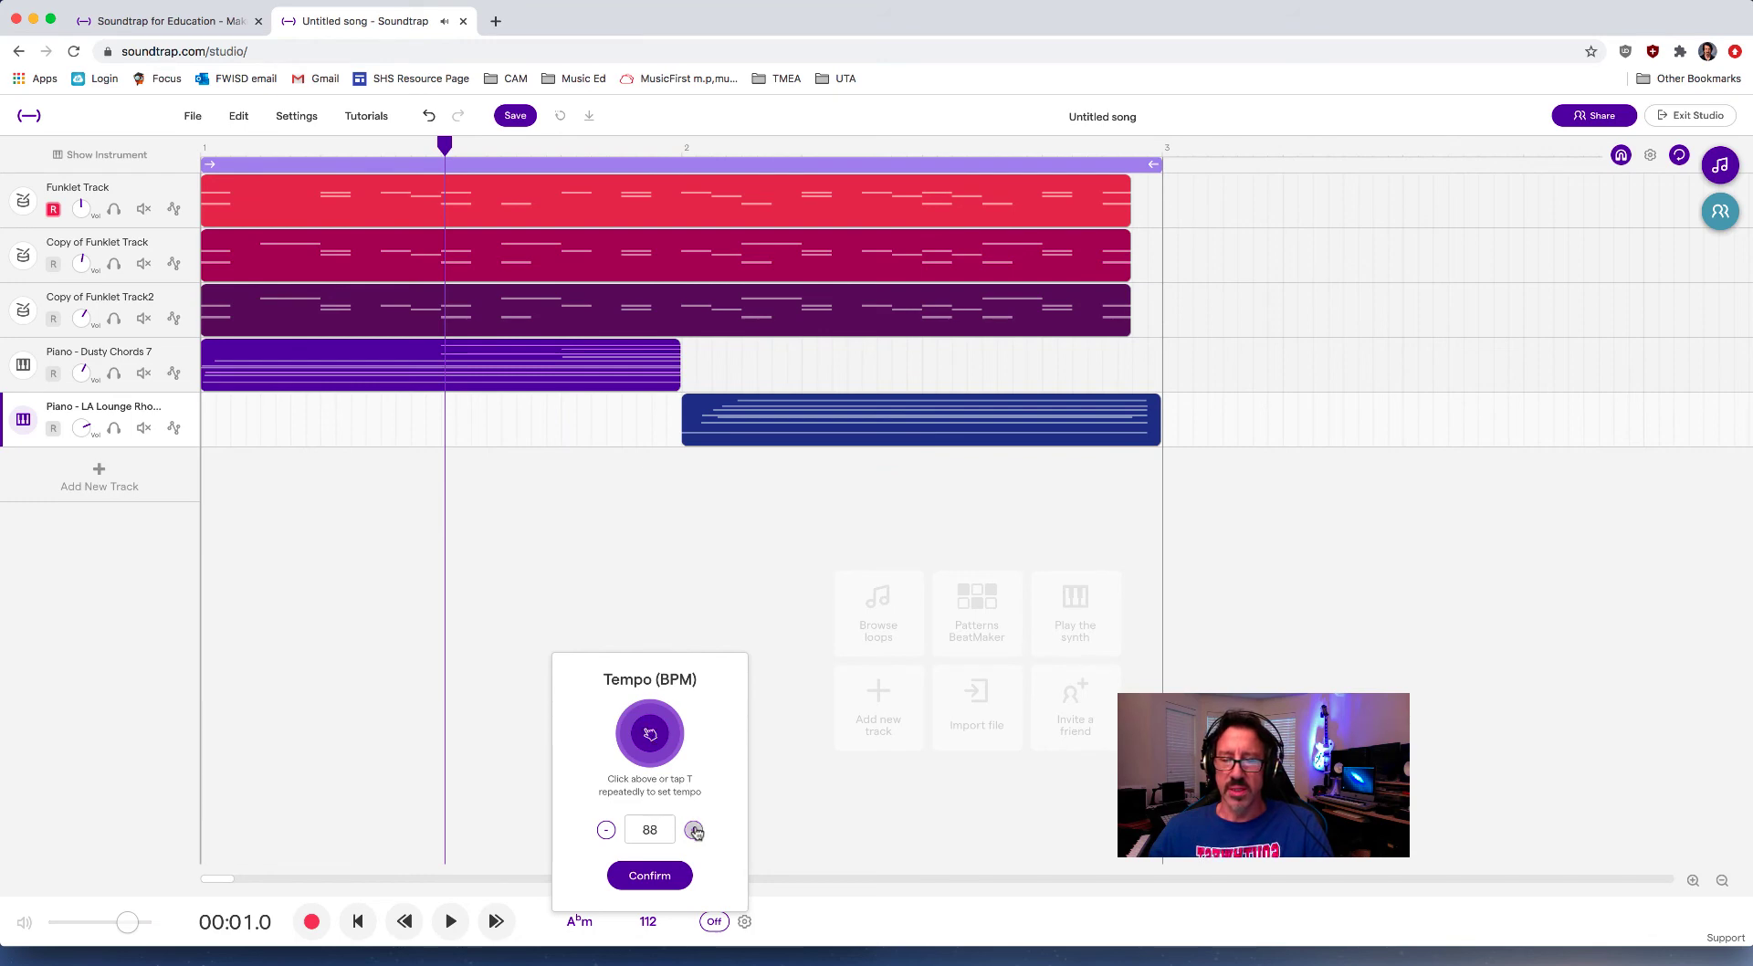
click(648, 877)
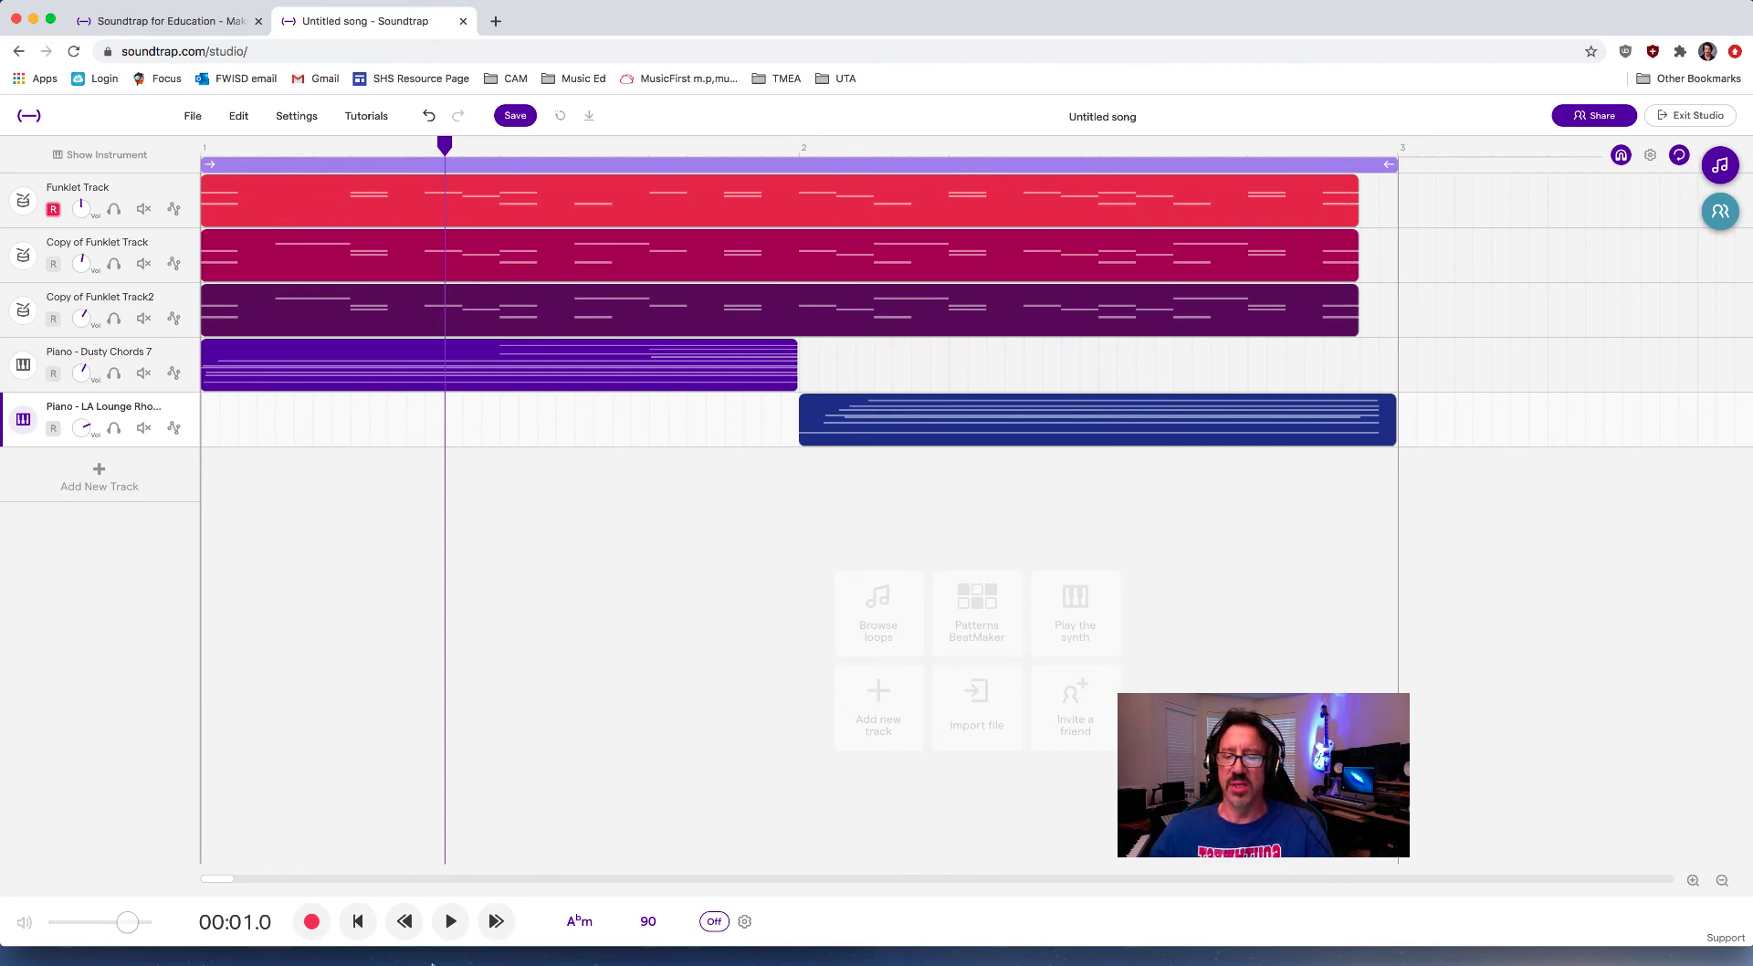
click(450, 922)
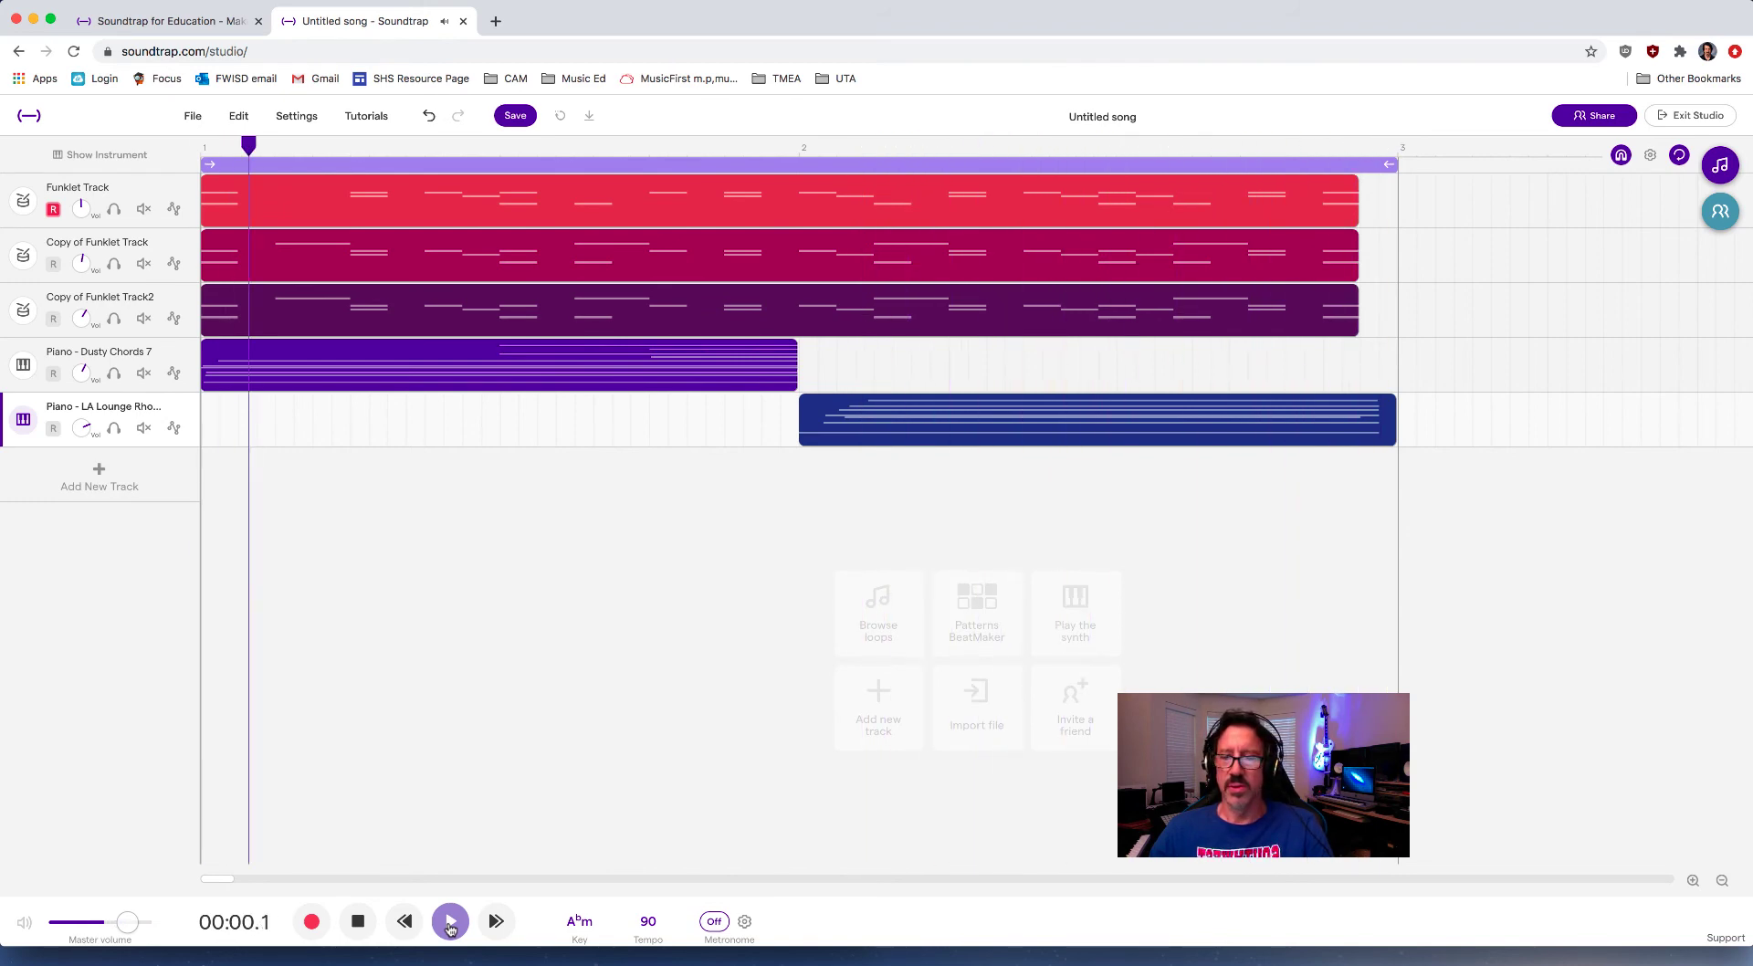
- Change the song key from A♭ minor to E minor and reopen the loop browser
click(581, 922)
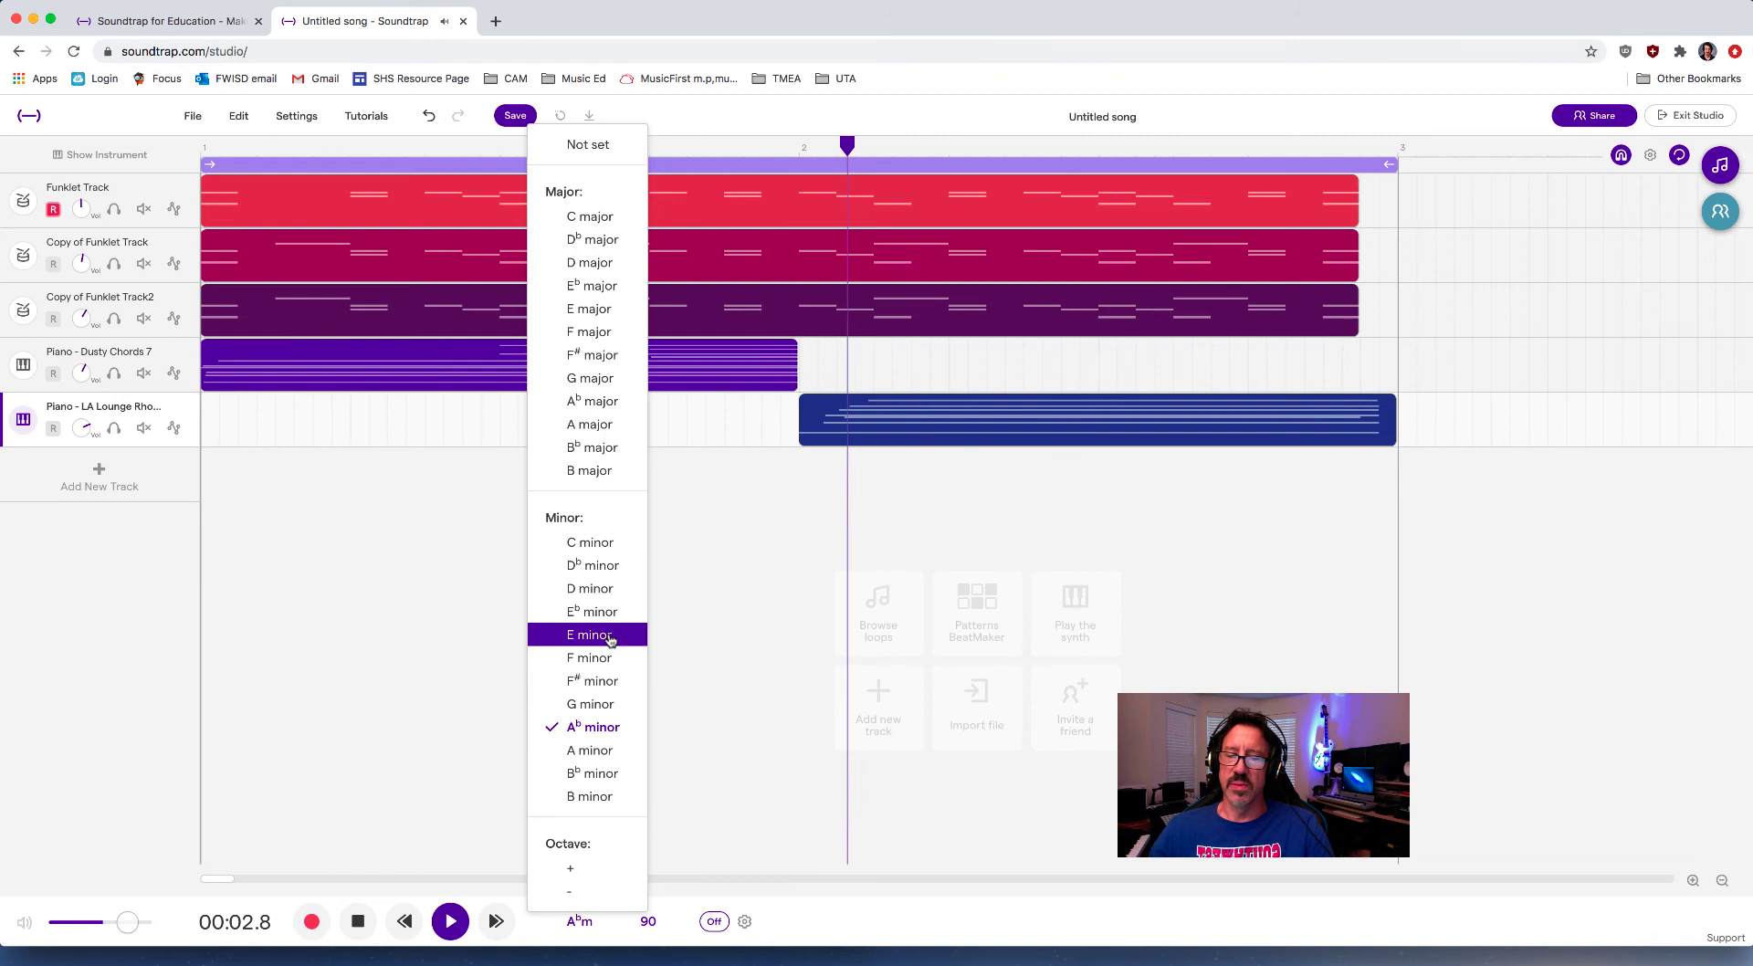
click(609, 637)
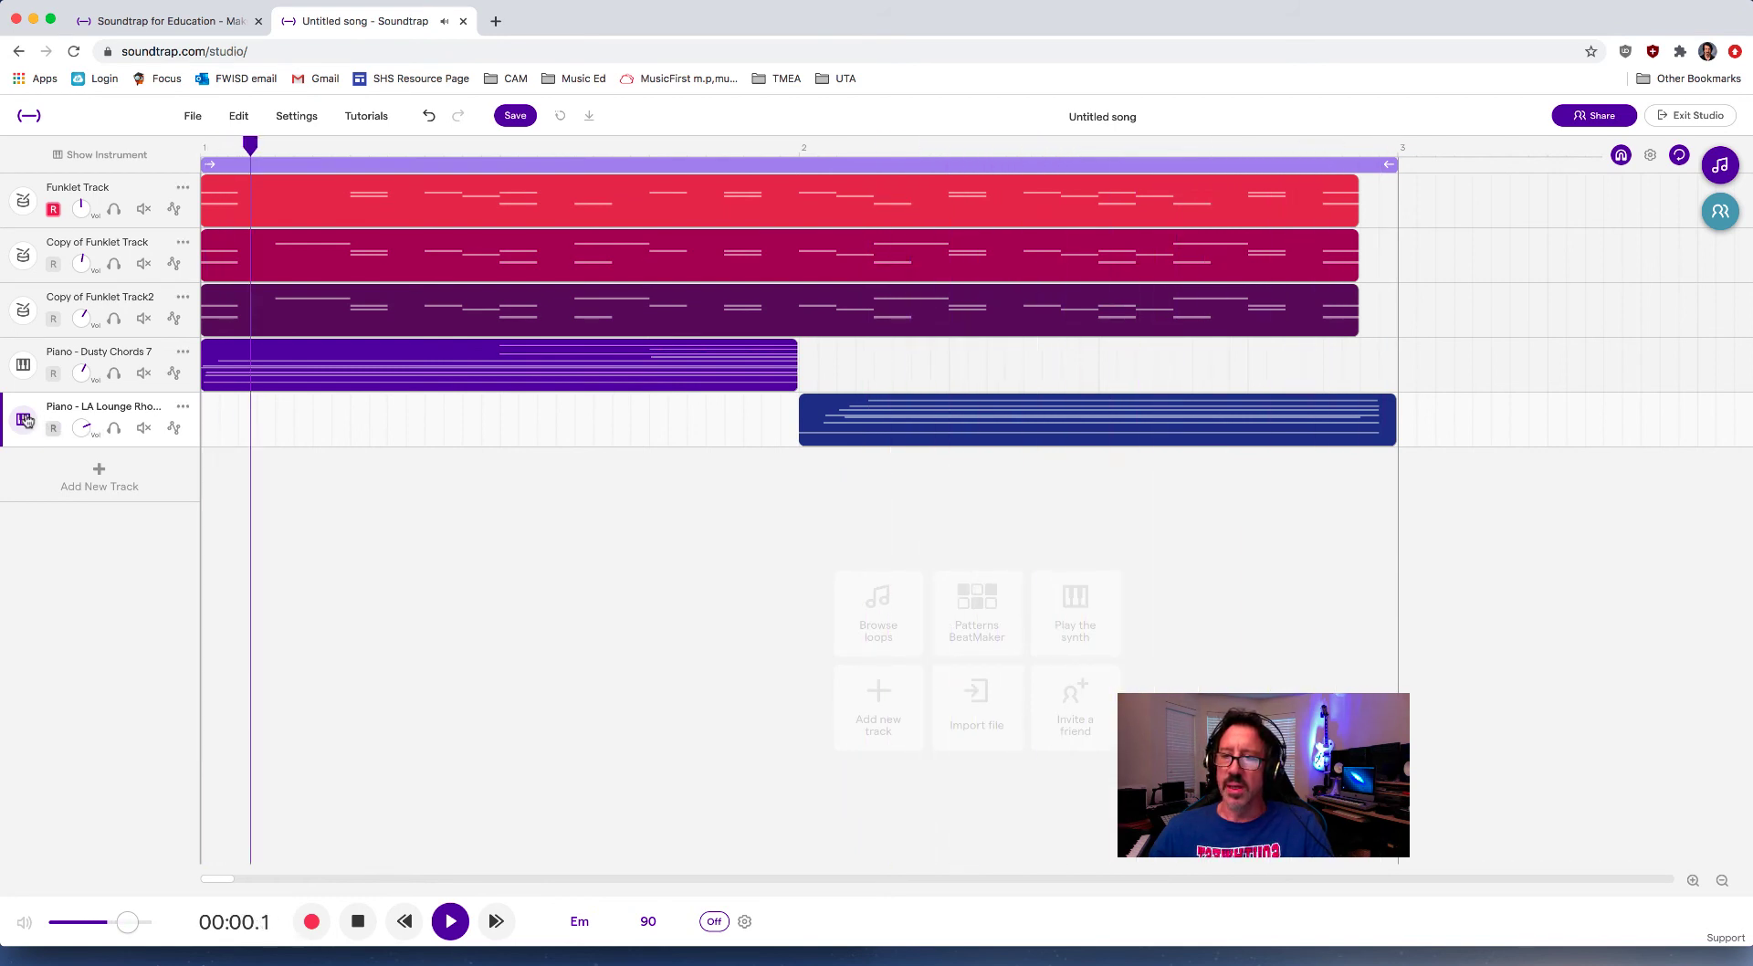
click(1721, 161)
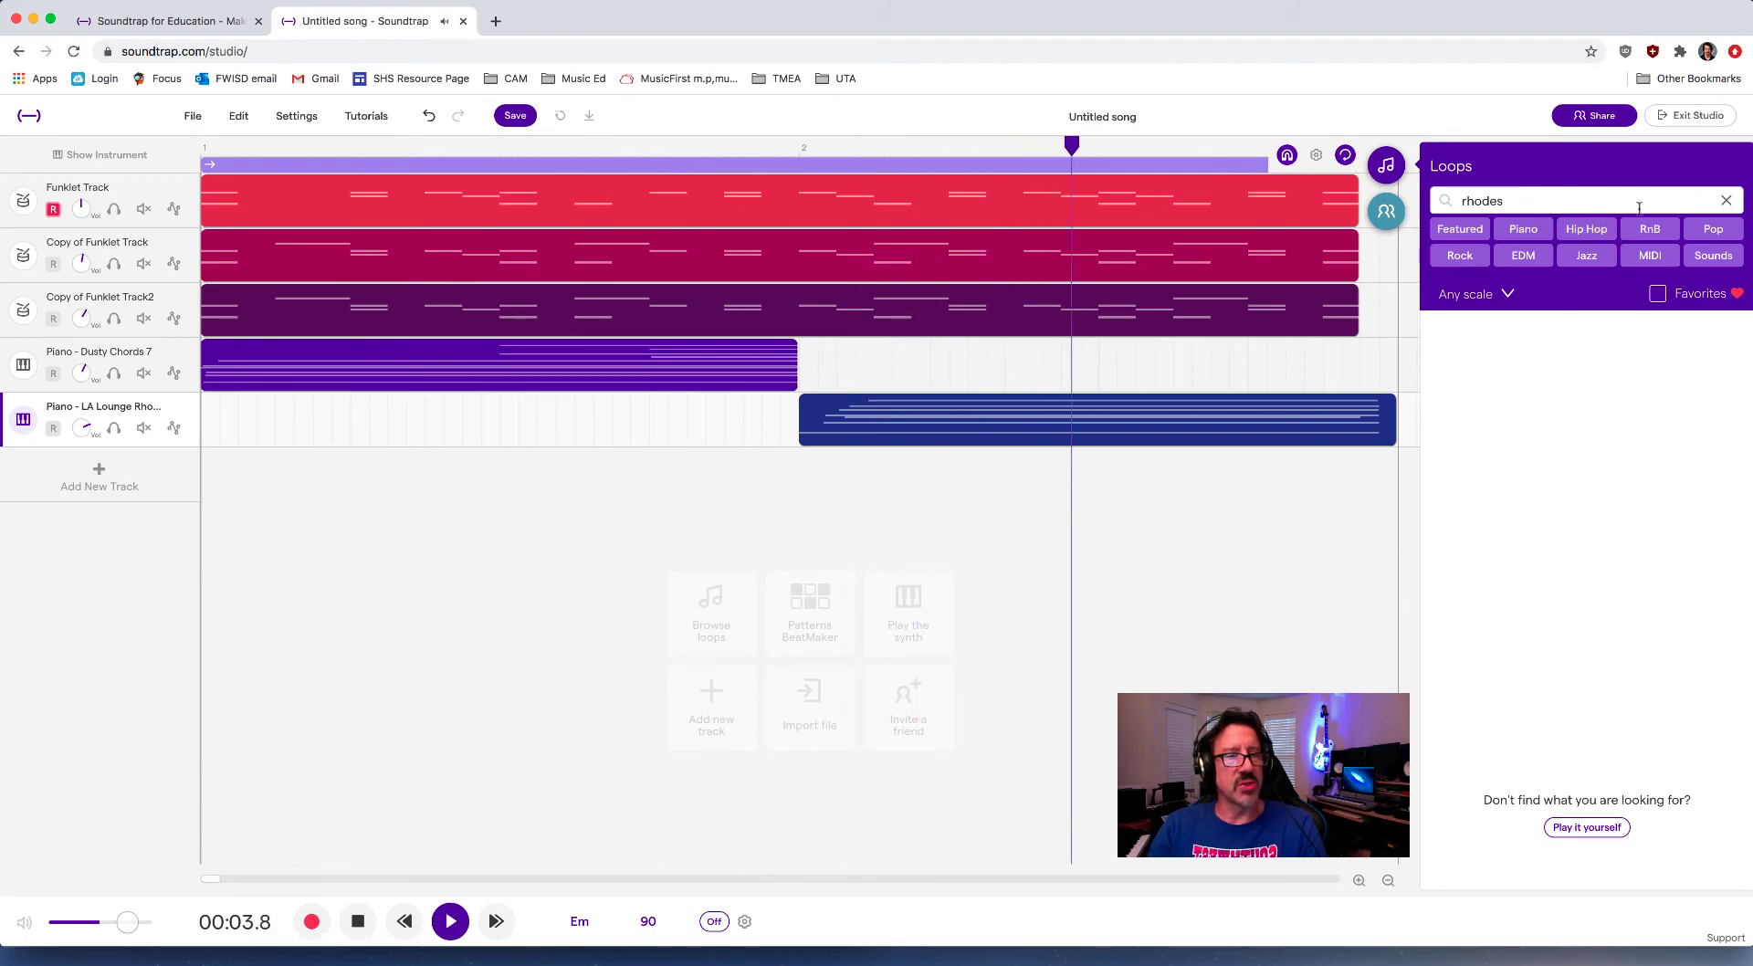
- Search bass loops for 'funk', zoom the timeline, and preview Retro Funk 10 and 14
click(1726, 200)
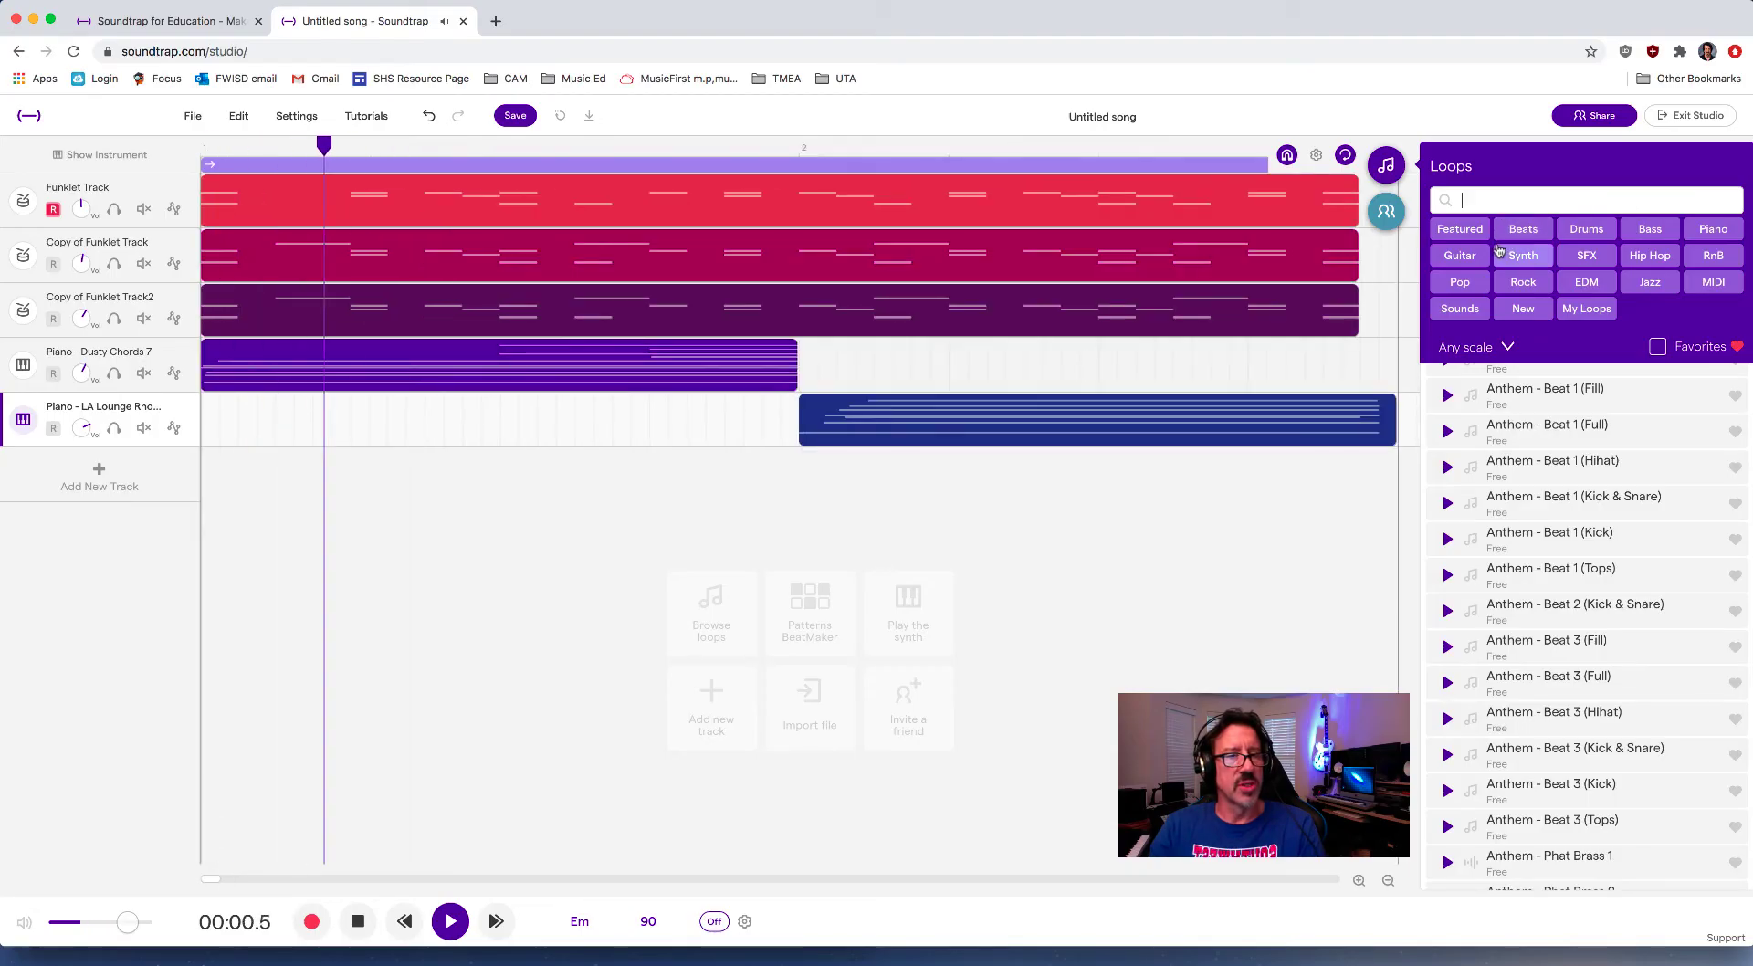
click(1650, 232)
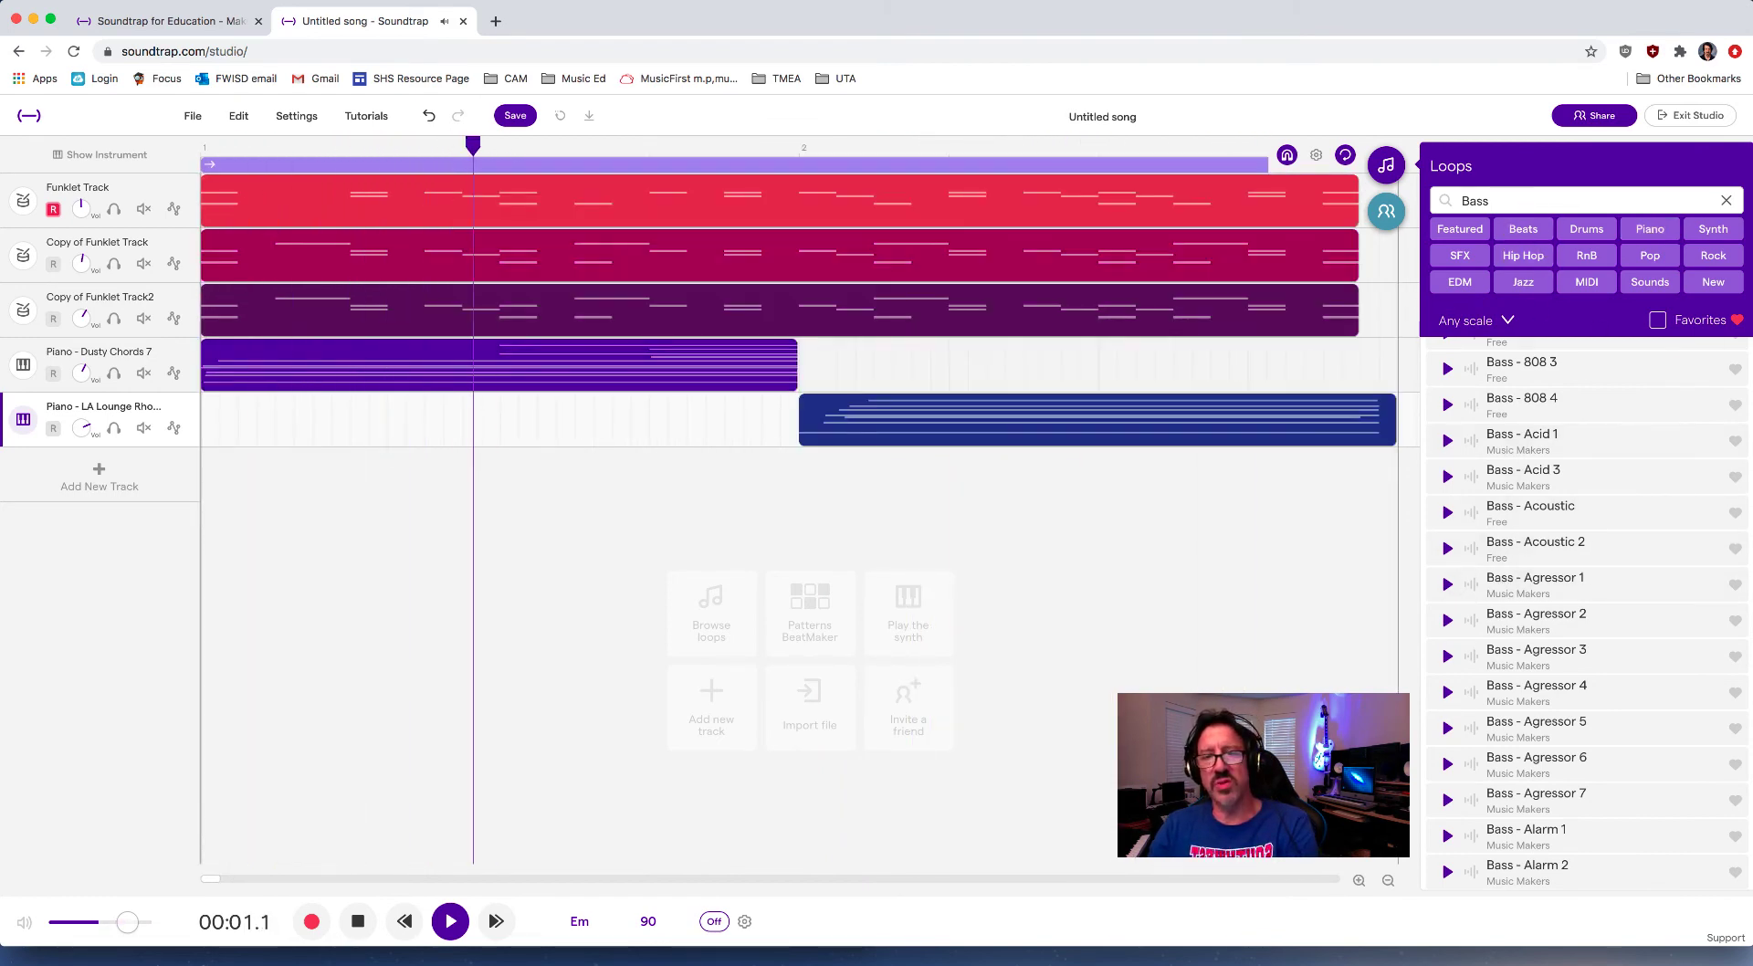
text( funk)
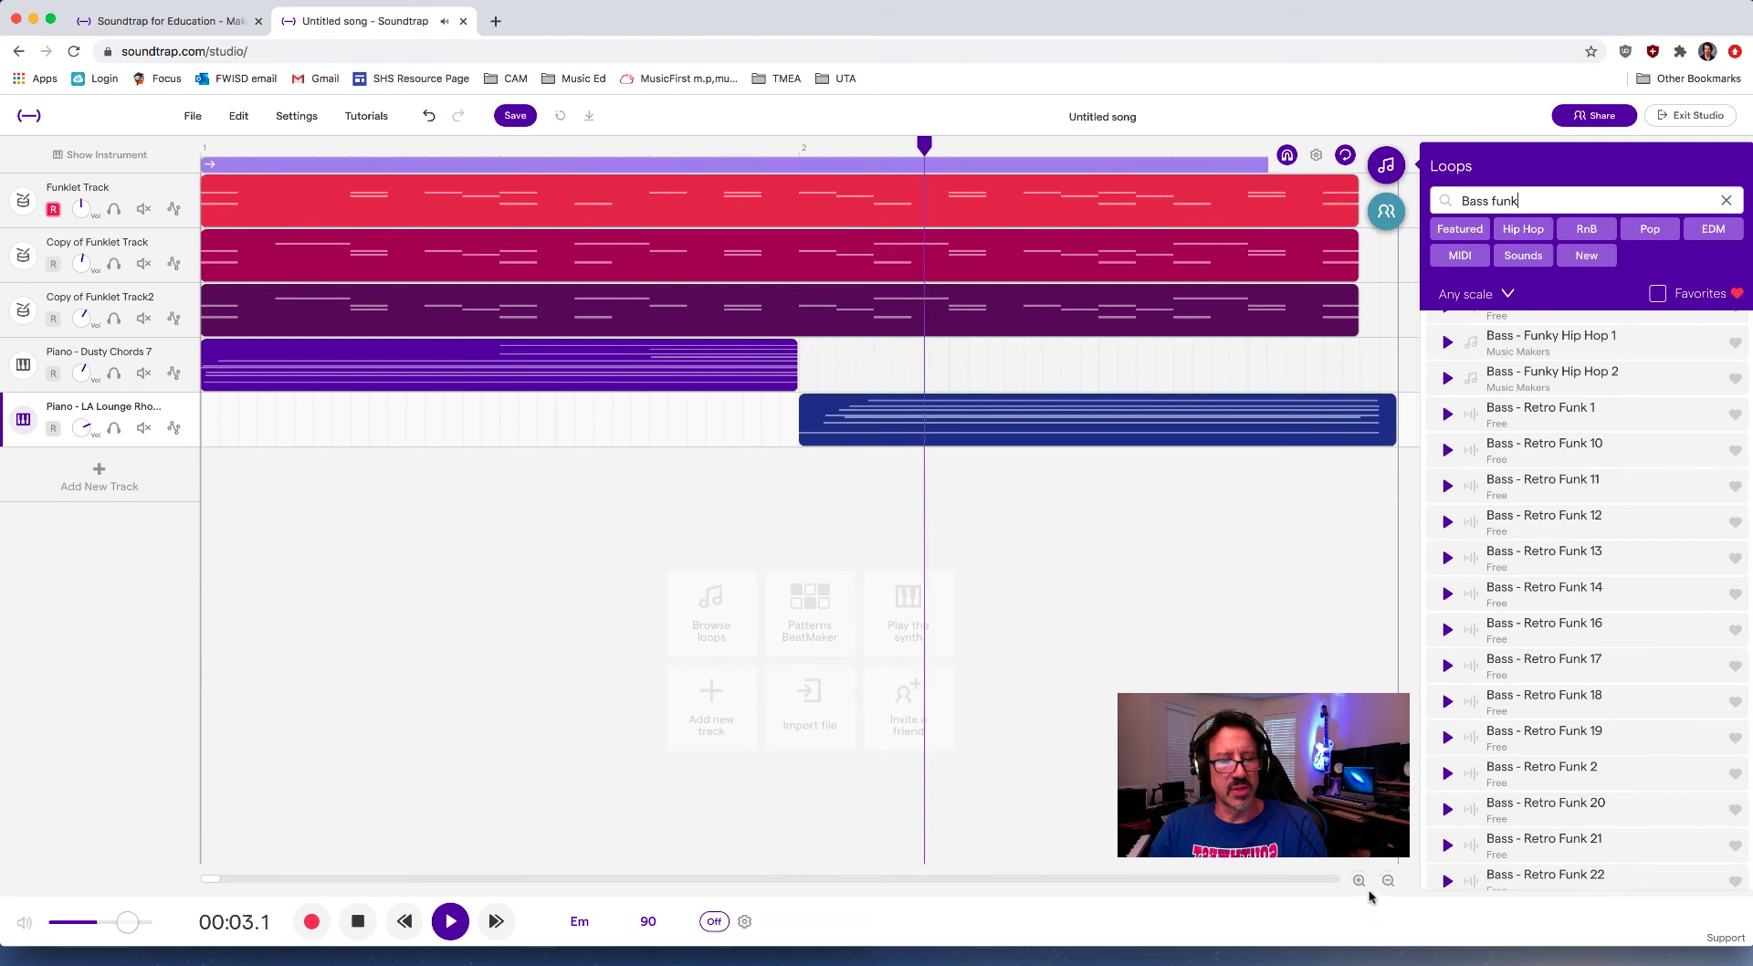
click(1359, 880)
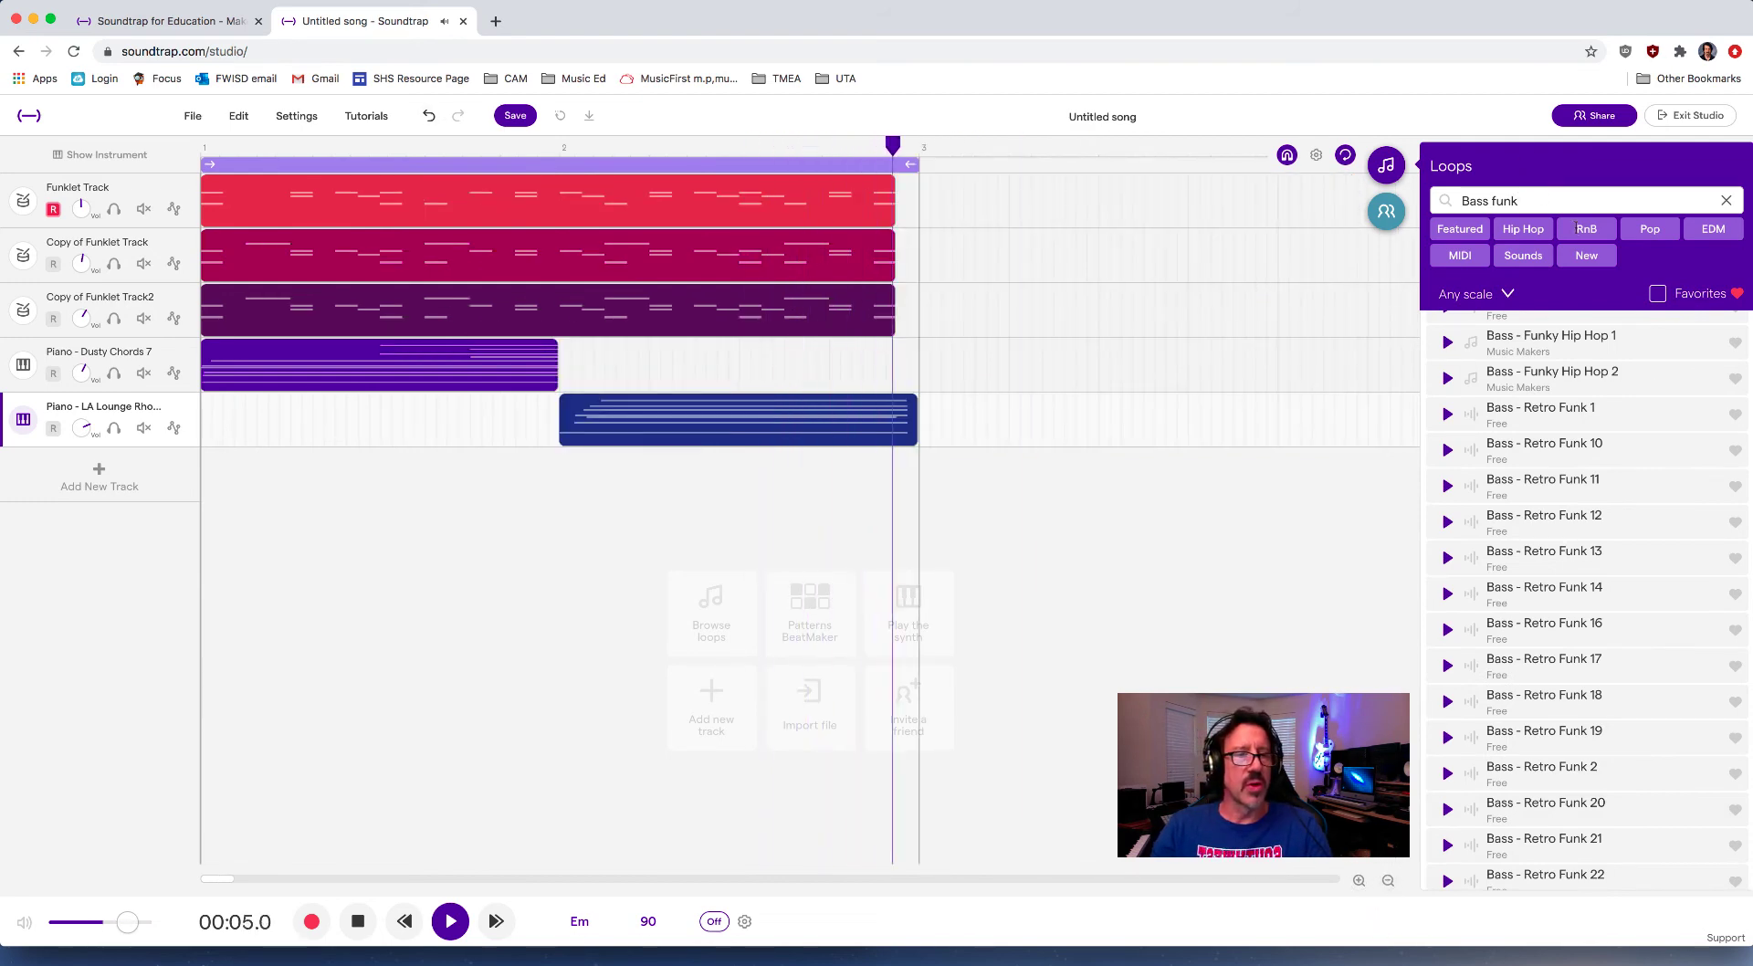
click(1447, 451)
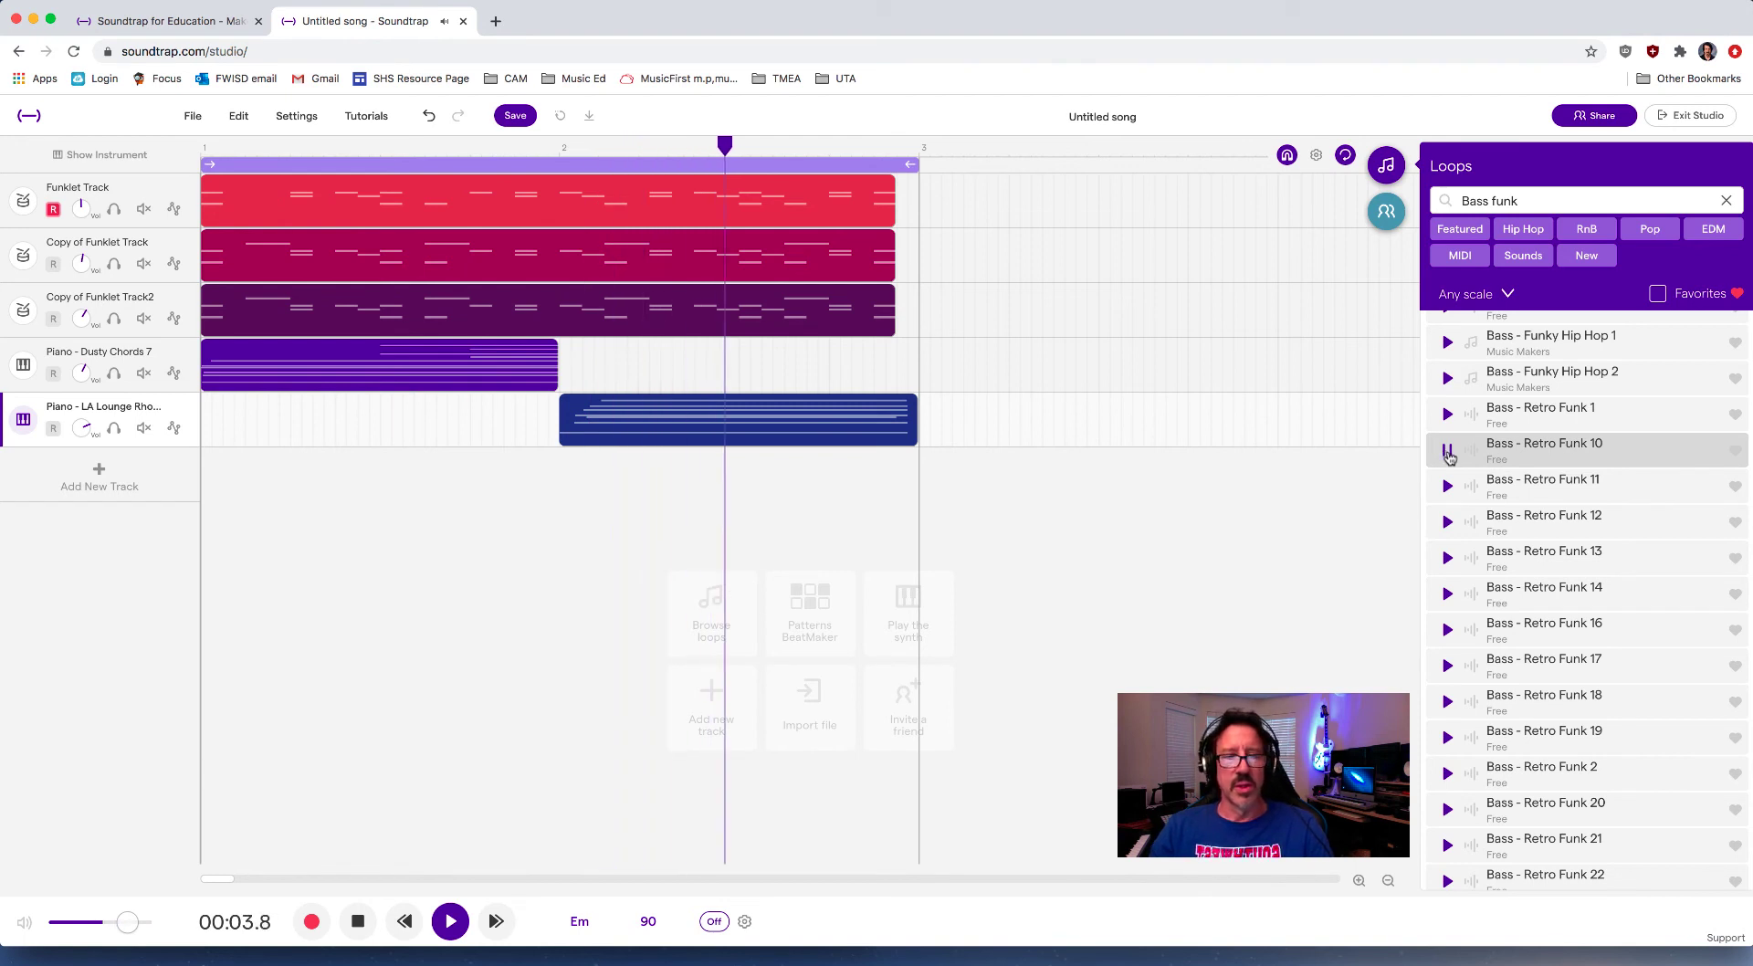
click(1448, 594)
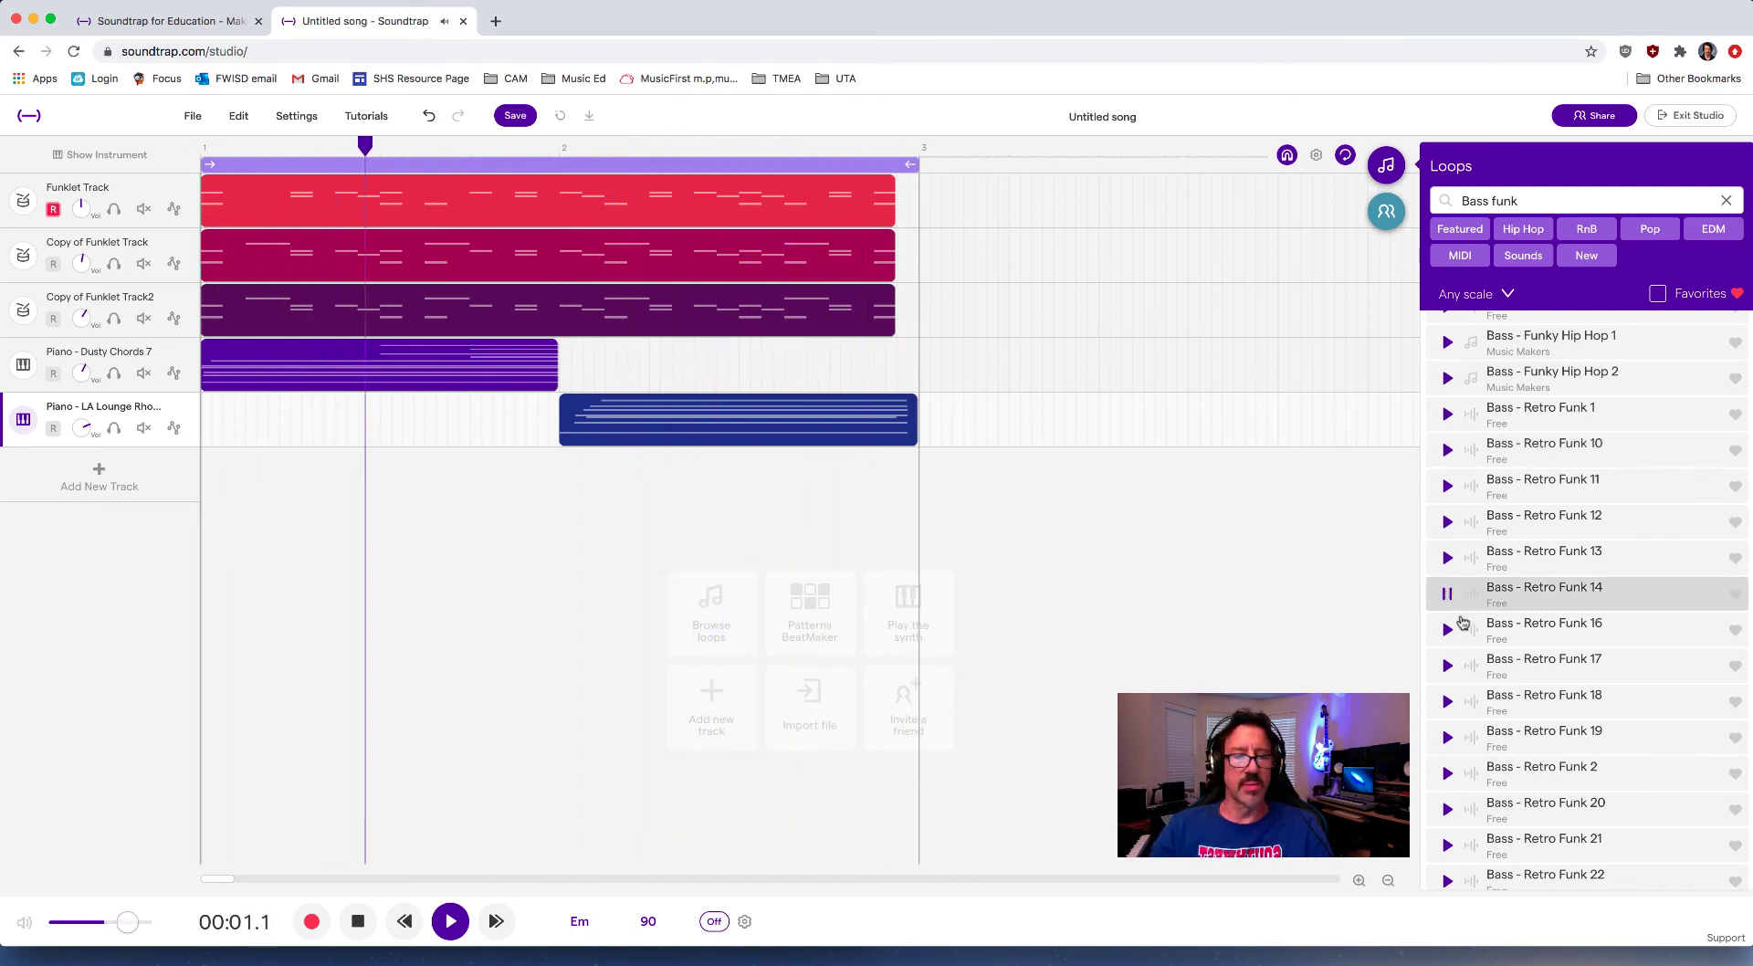
- Audition the Retro Funk 3 and Funktronique Lead 2 bass loops
scroll(1451, 687, down, 3)
scroll(1451, 685, down, 2)
scroll(1451, 683, down, 2)
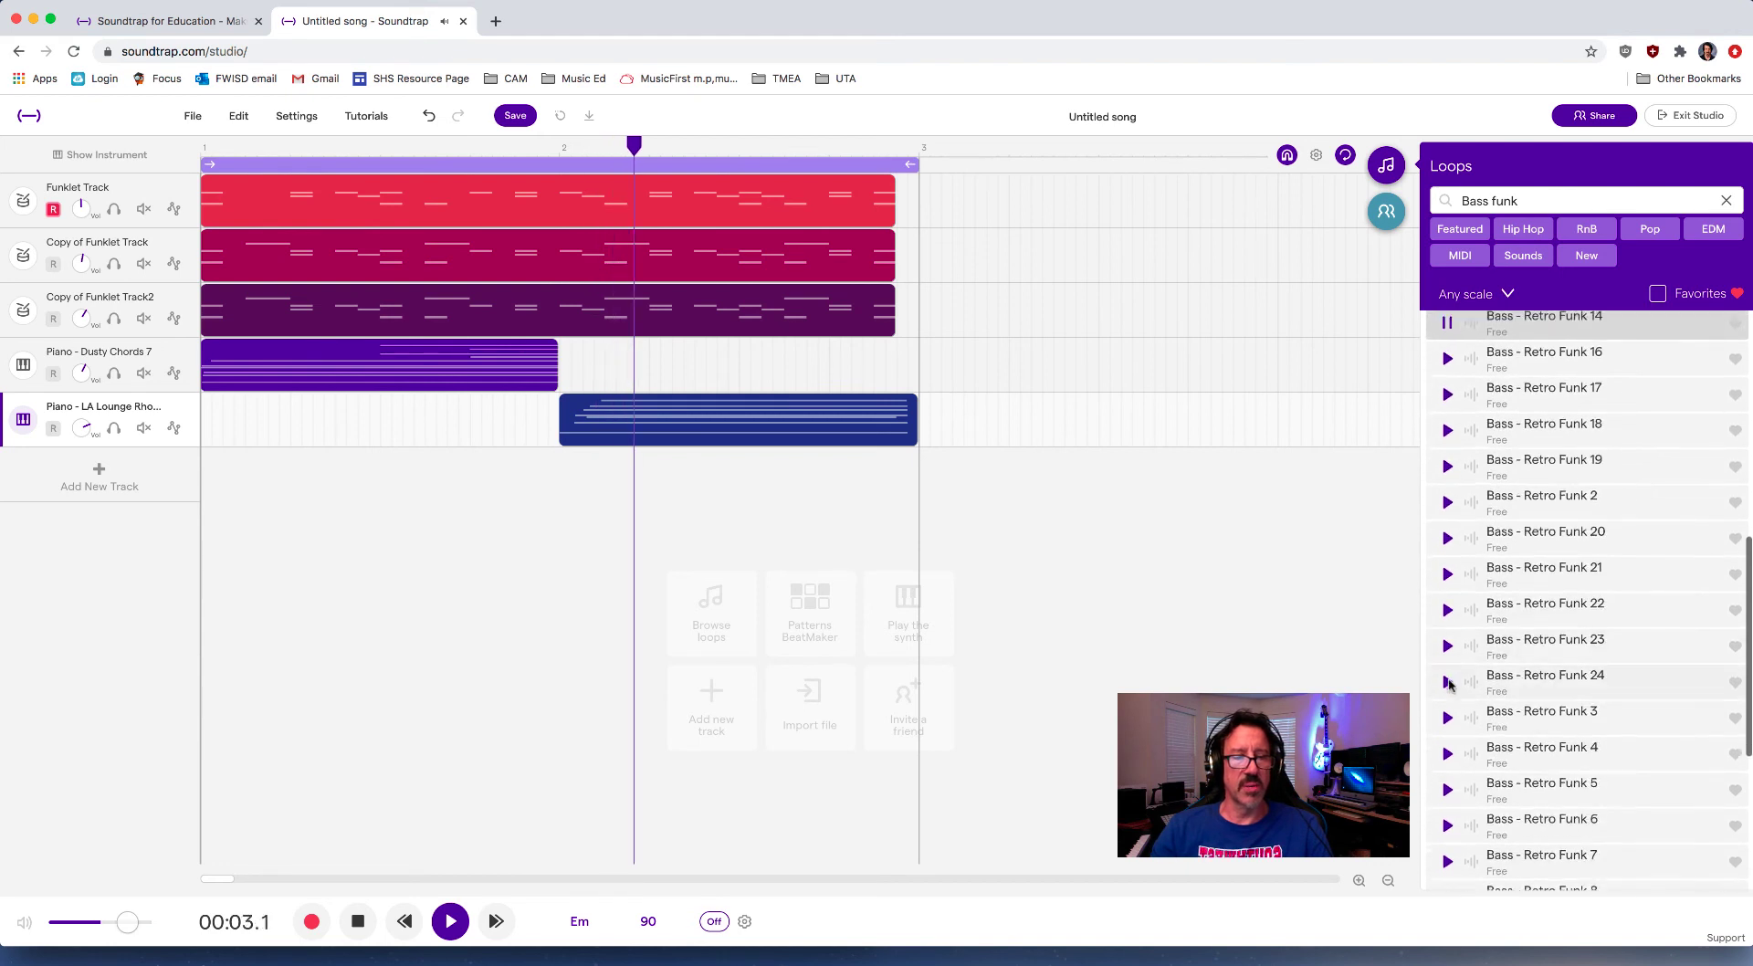
scroll(1449, 680, down, 1)
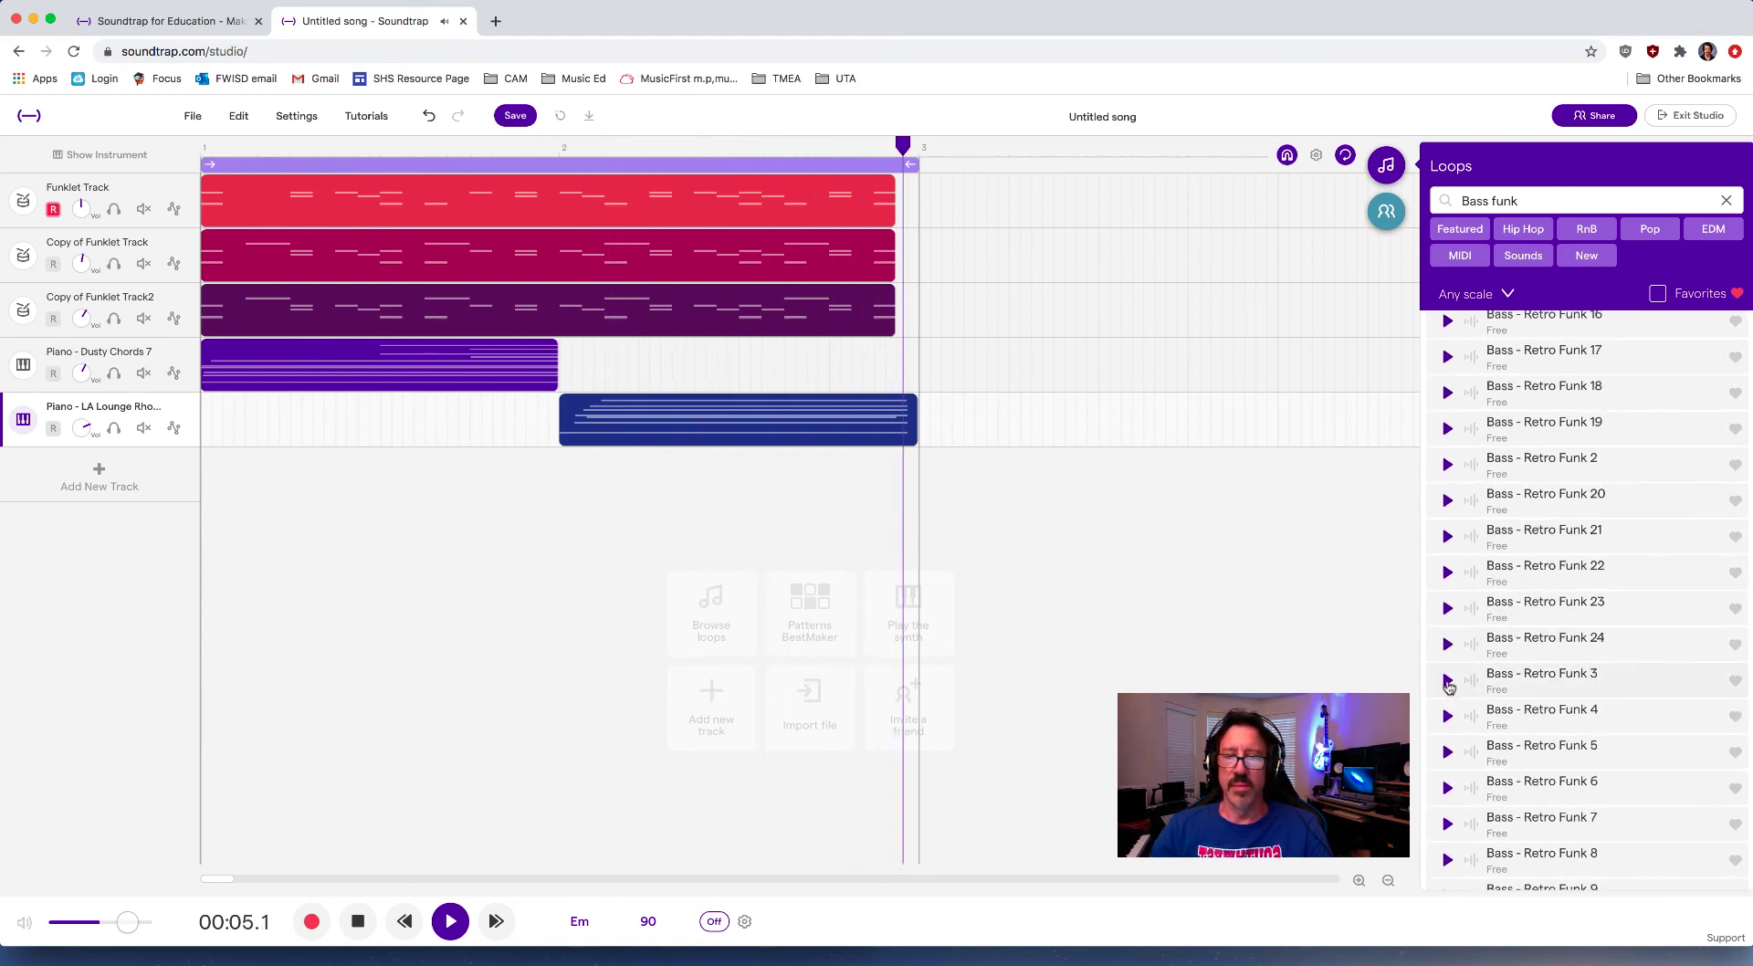
click(1449, 683)
scroll(1470, 685, down, 8)
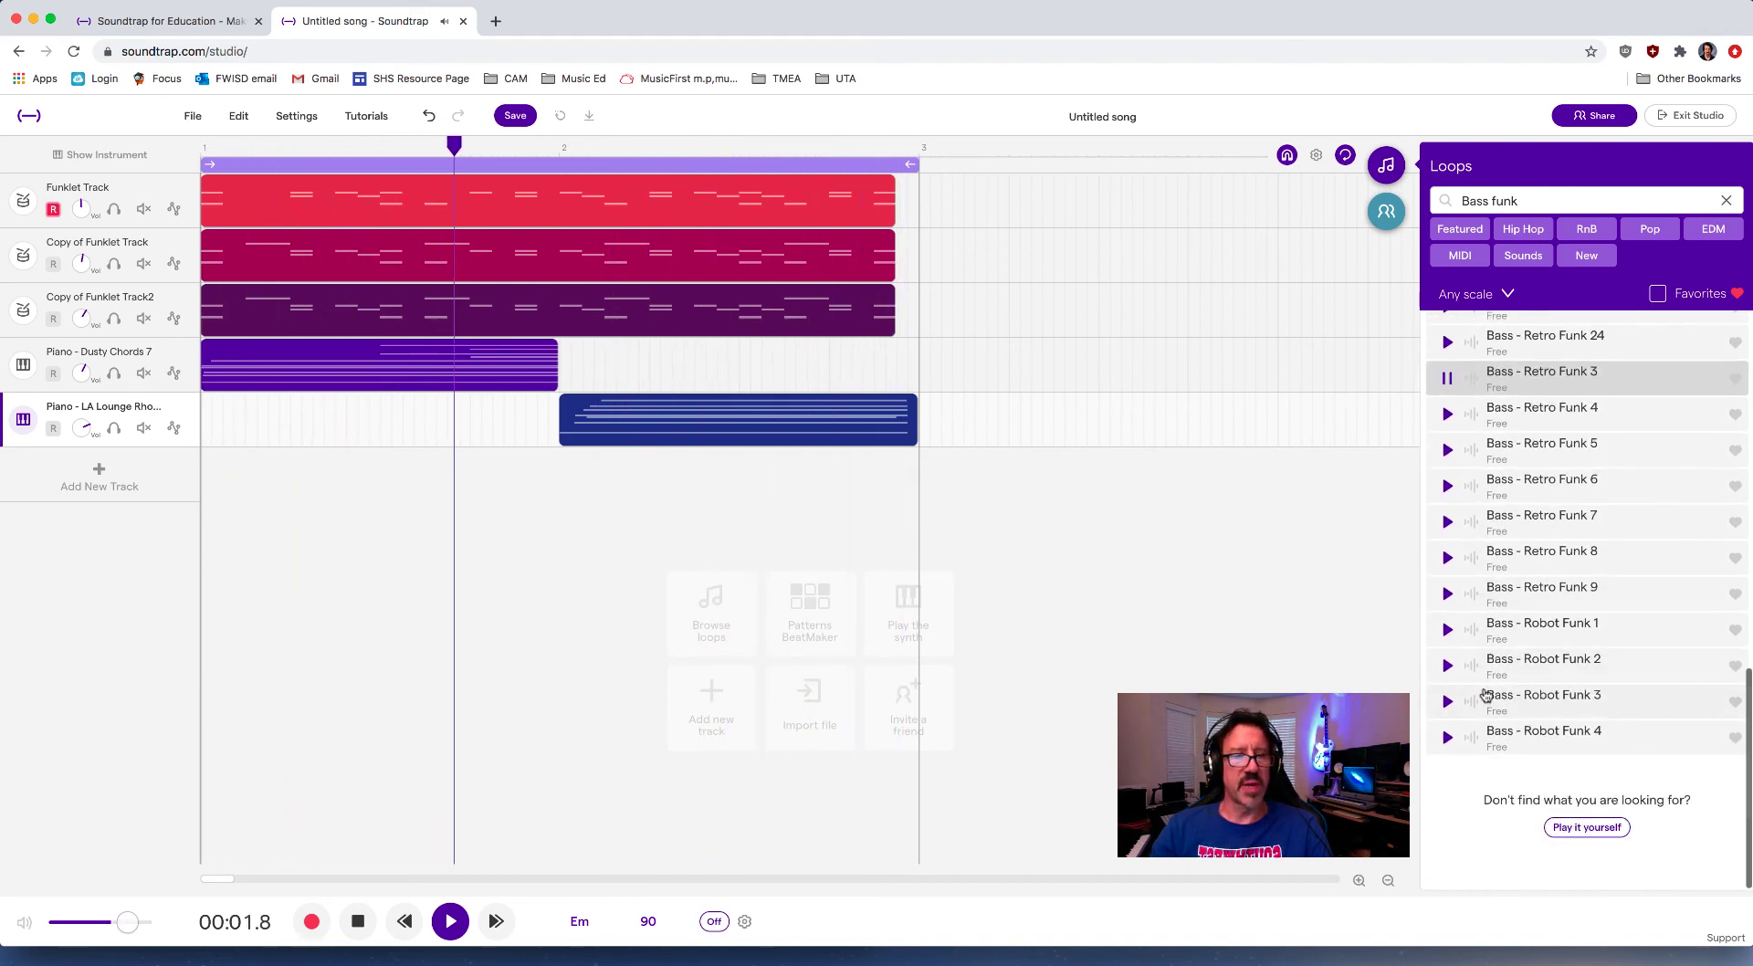
scroll(1488, 685, up, 3)
scroll(1489, 685, up, 5)
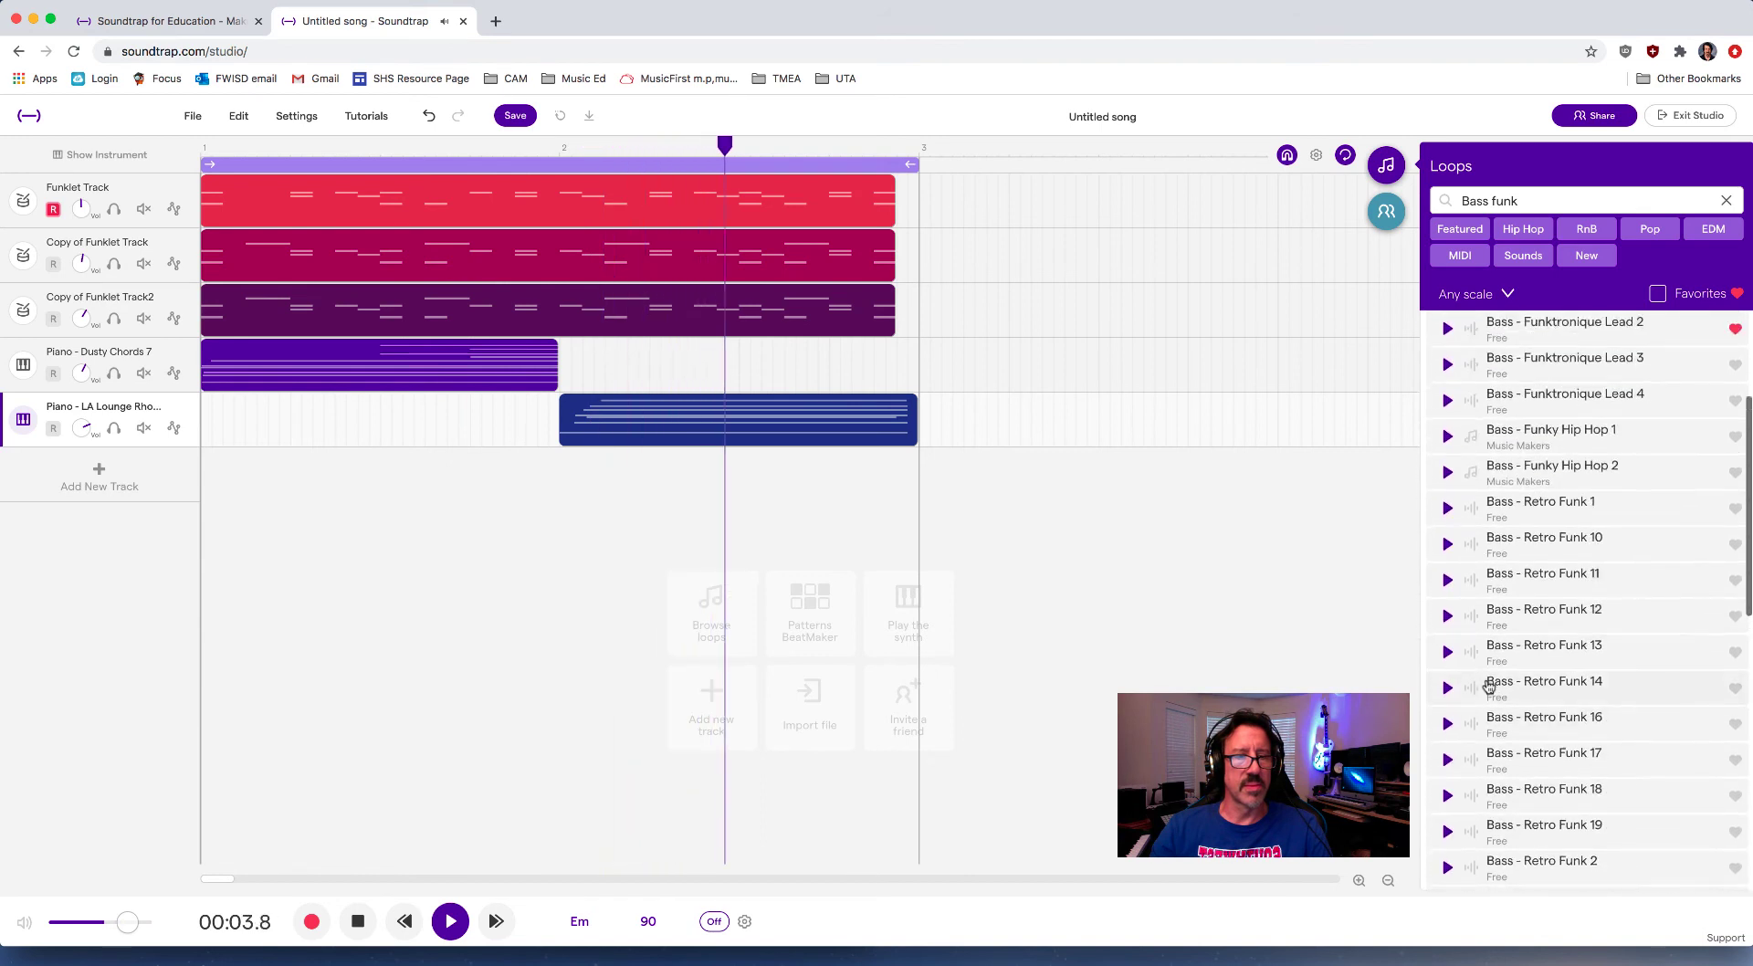
scroll(1489, 685, up, 2)
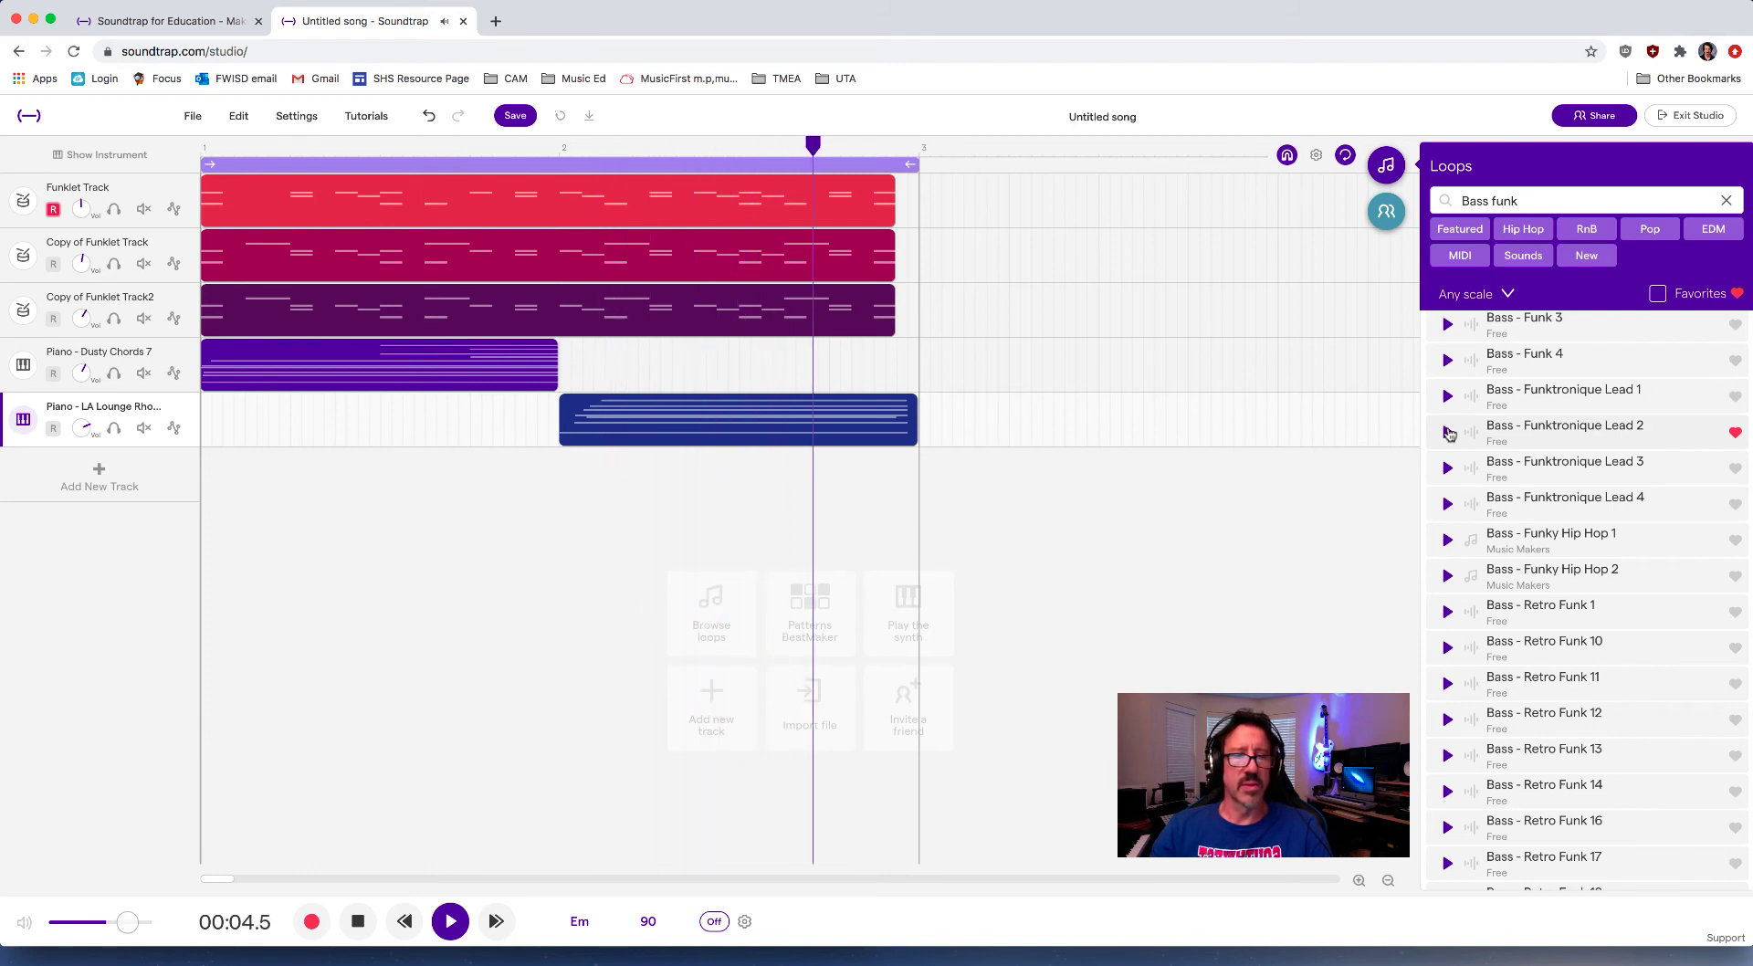
click(1447, 432)
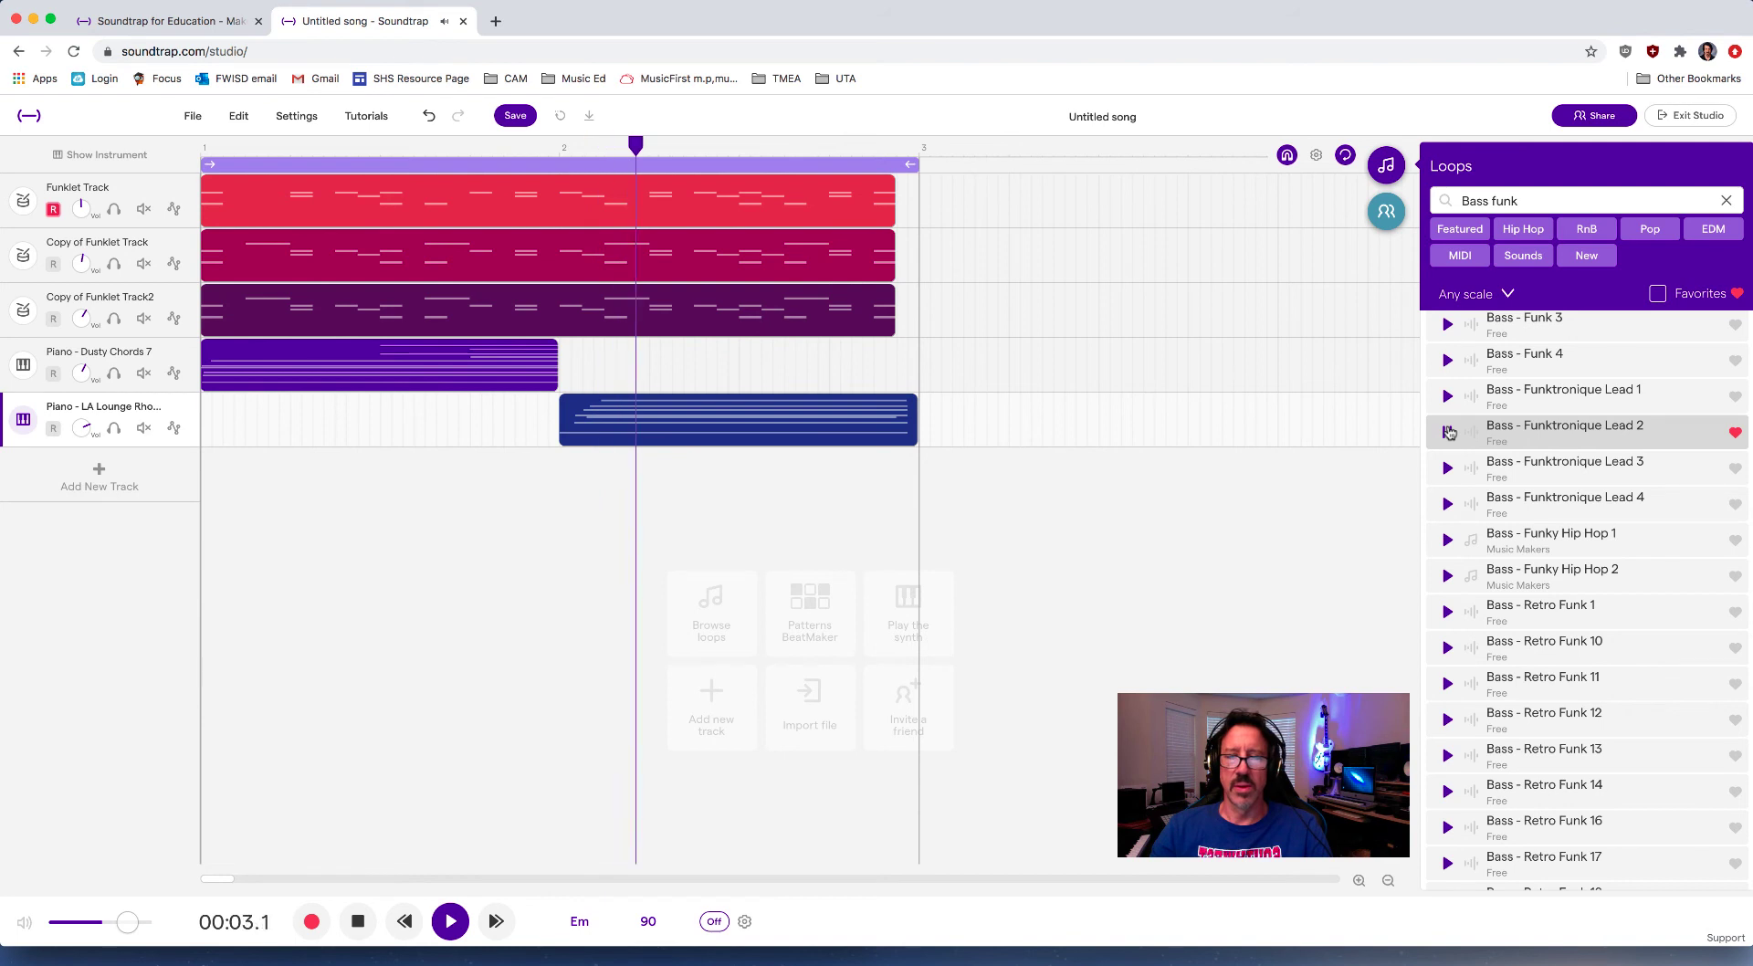
click(1448, 432)
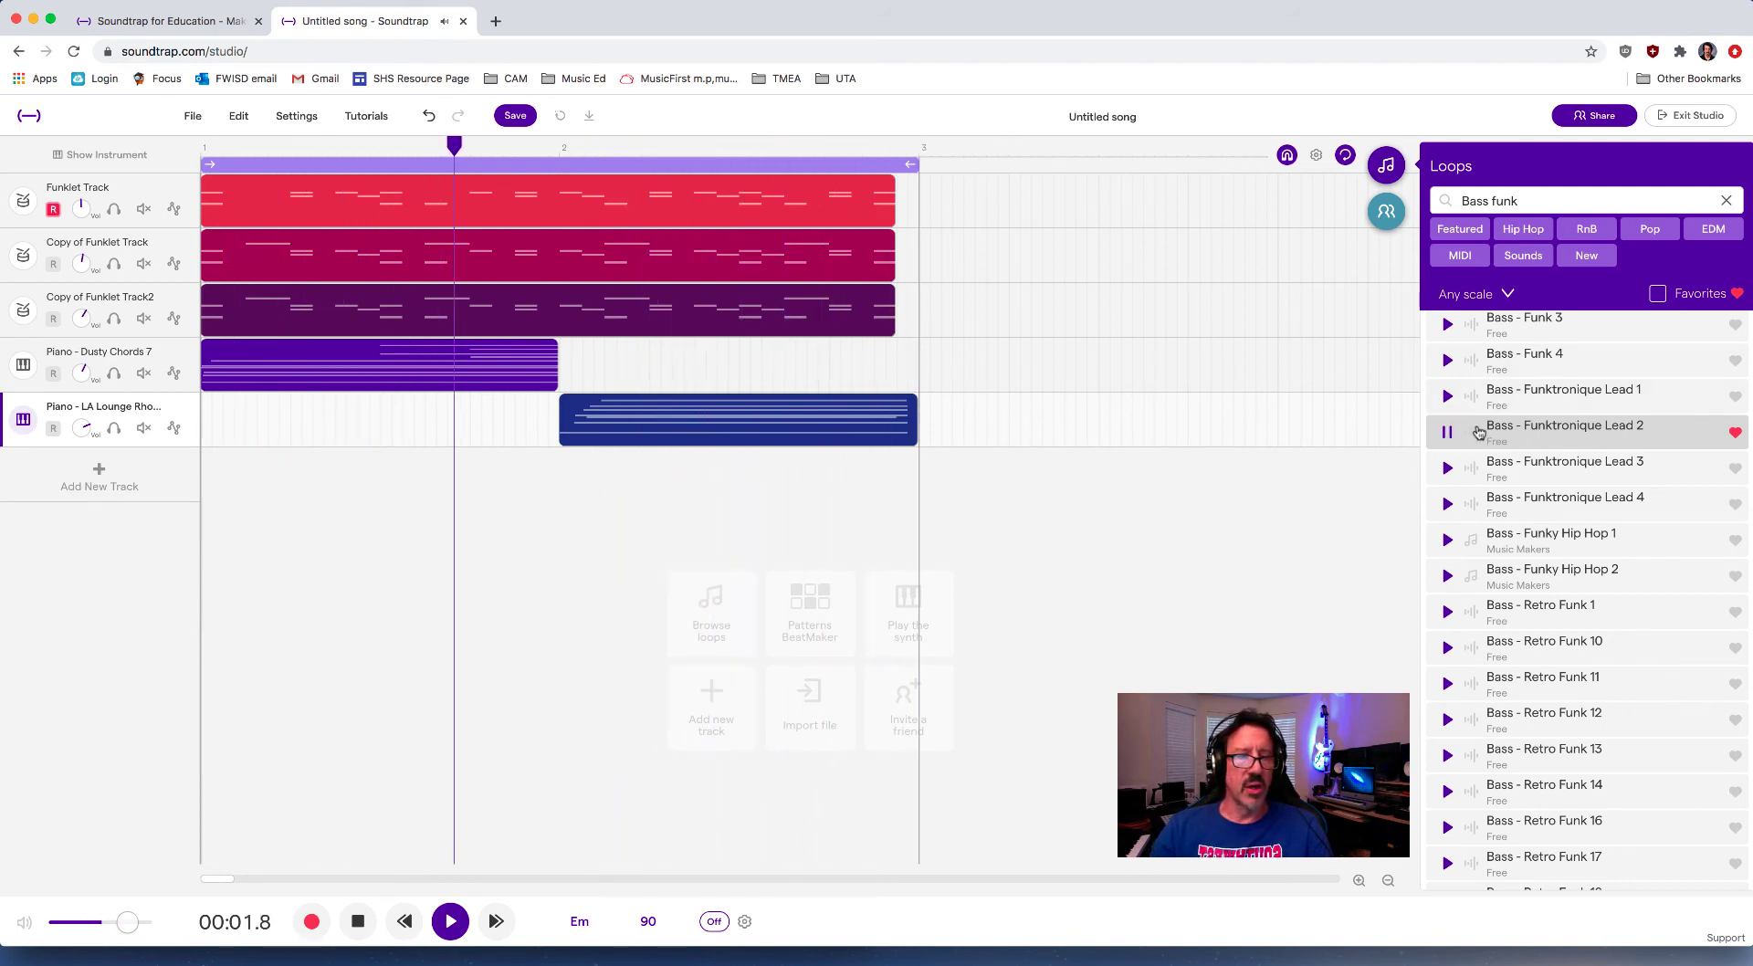
- Add Funktronique Lead 2 as a bass track trimmed to mid bar 2, keeping the key at E minor
mouse_move(1479, 432)
mouse_down()
mouse_move(633, 494)
mouse_move(205, 482)
mouse_up()
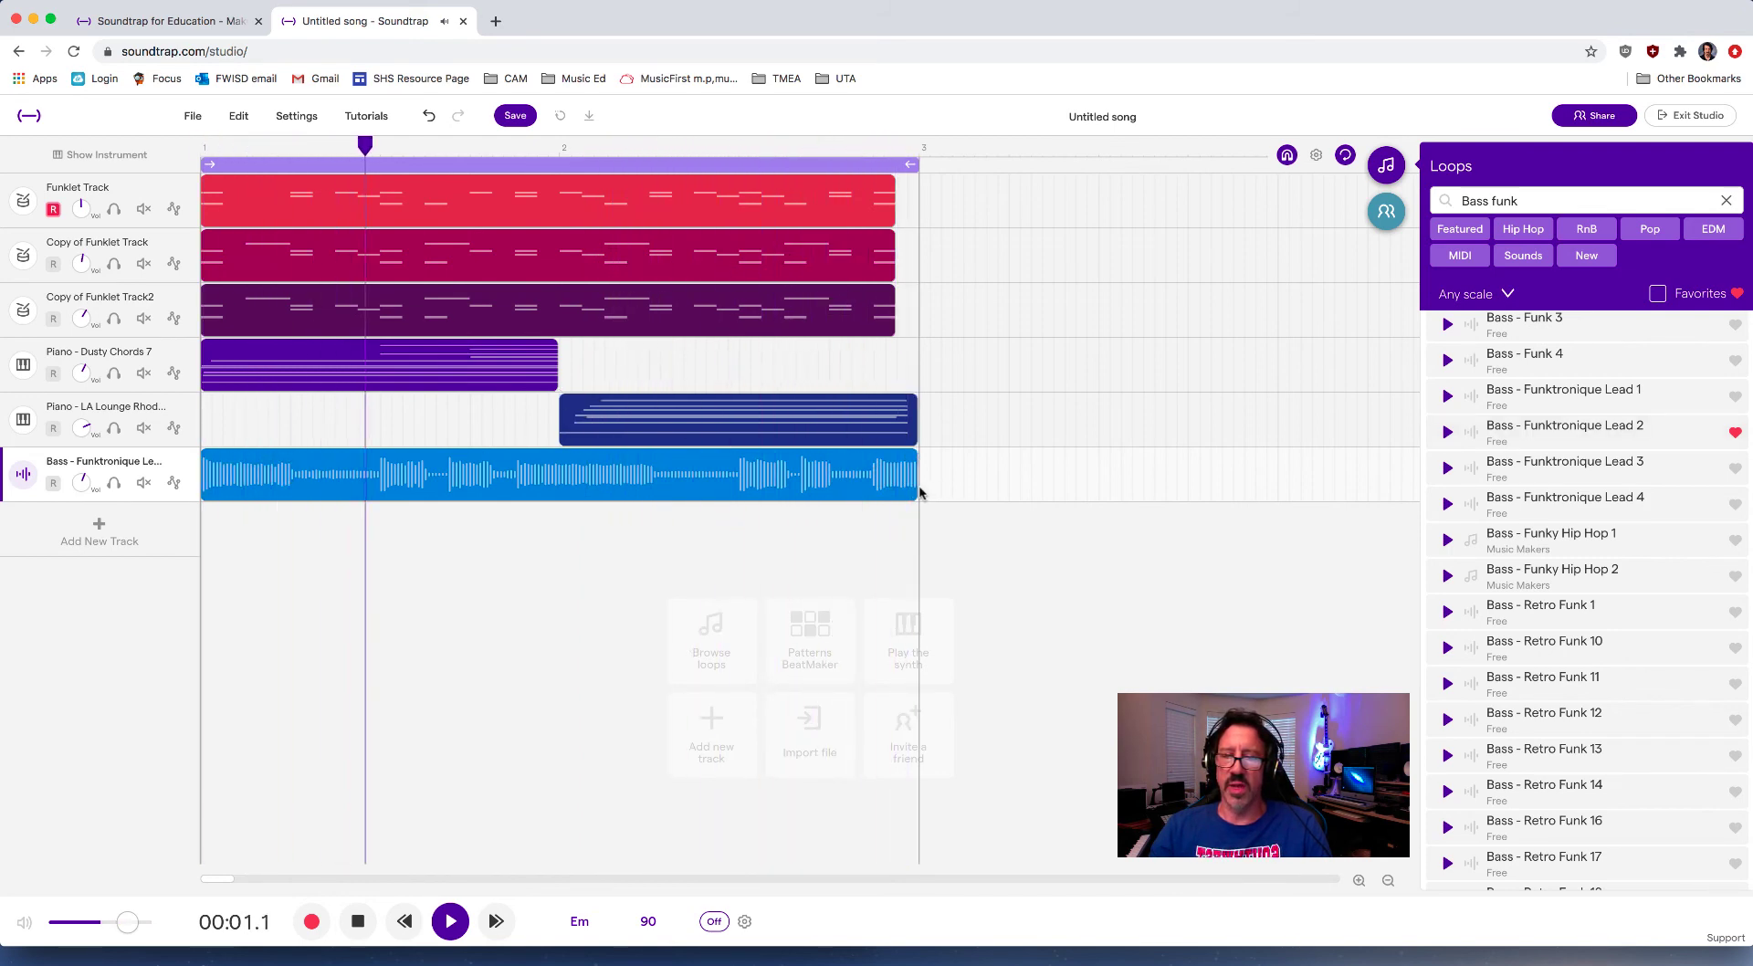
drag(918, 489, 733, 488)
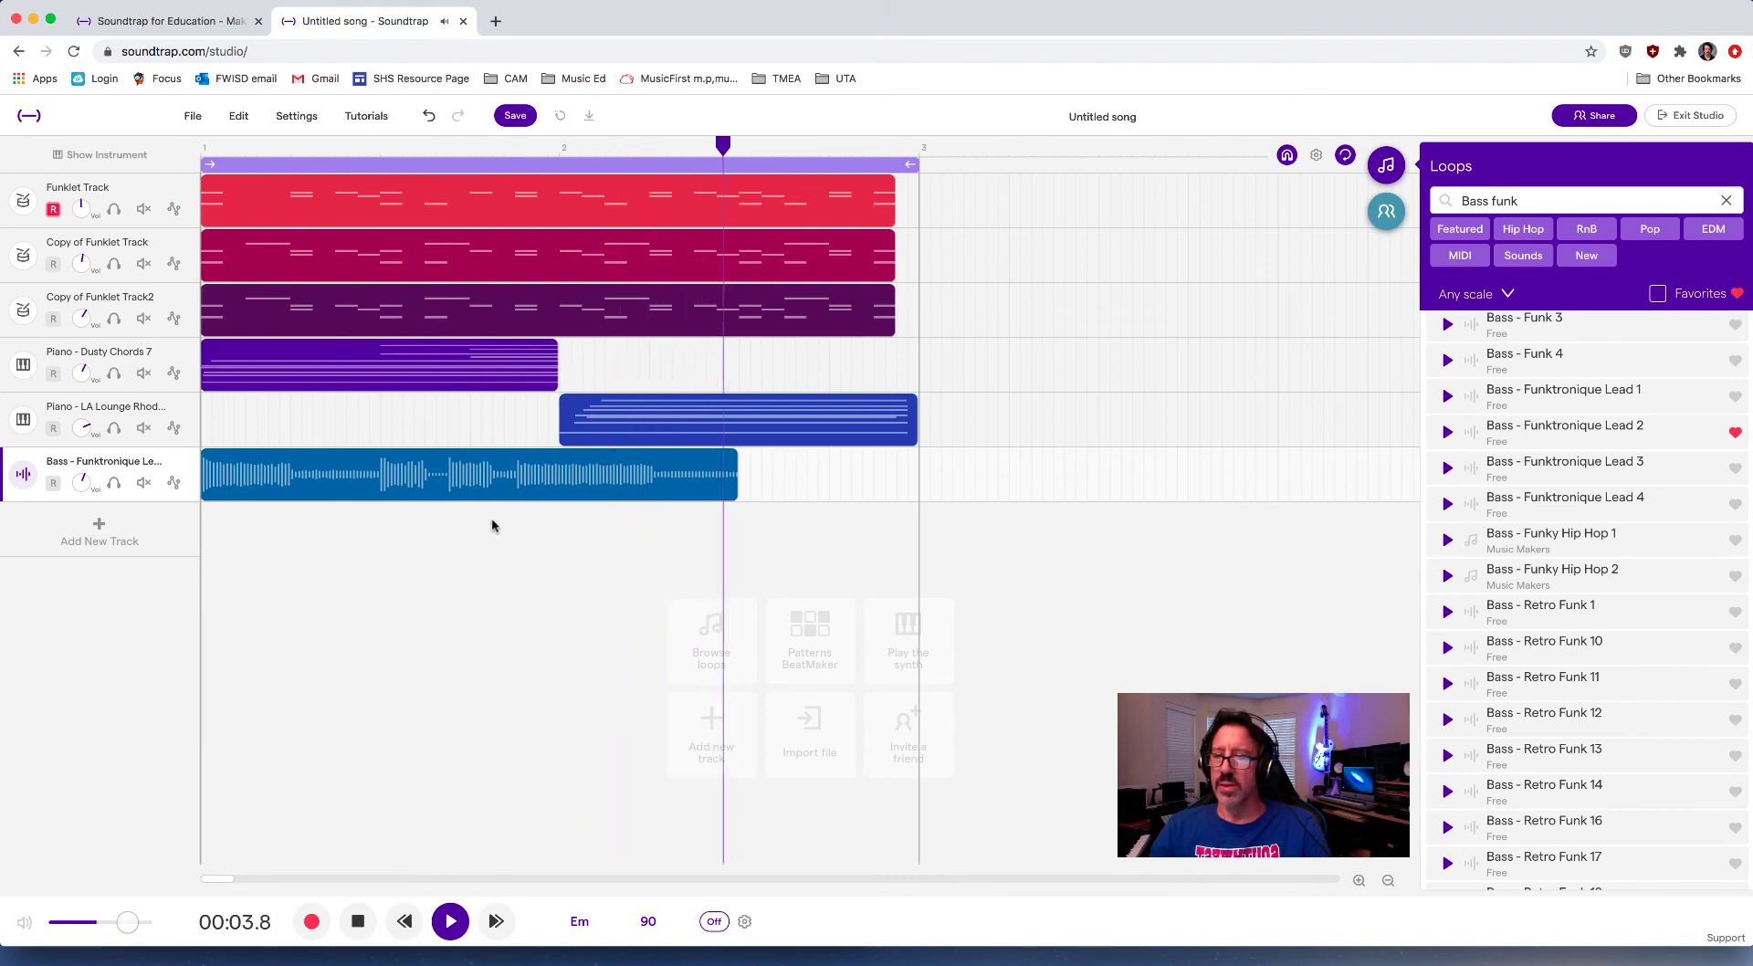
click(579, 921)
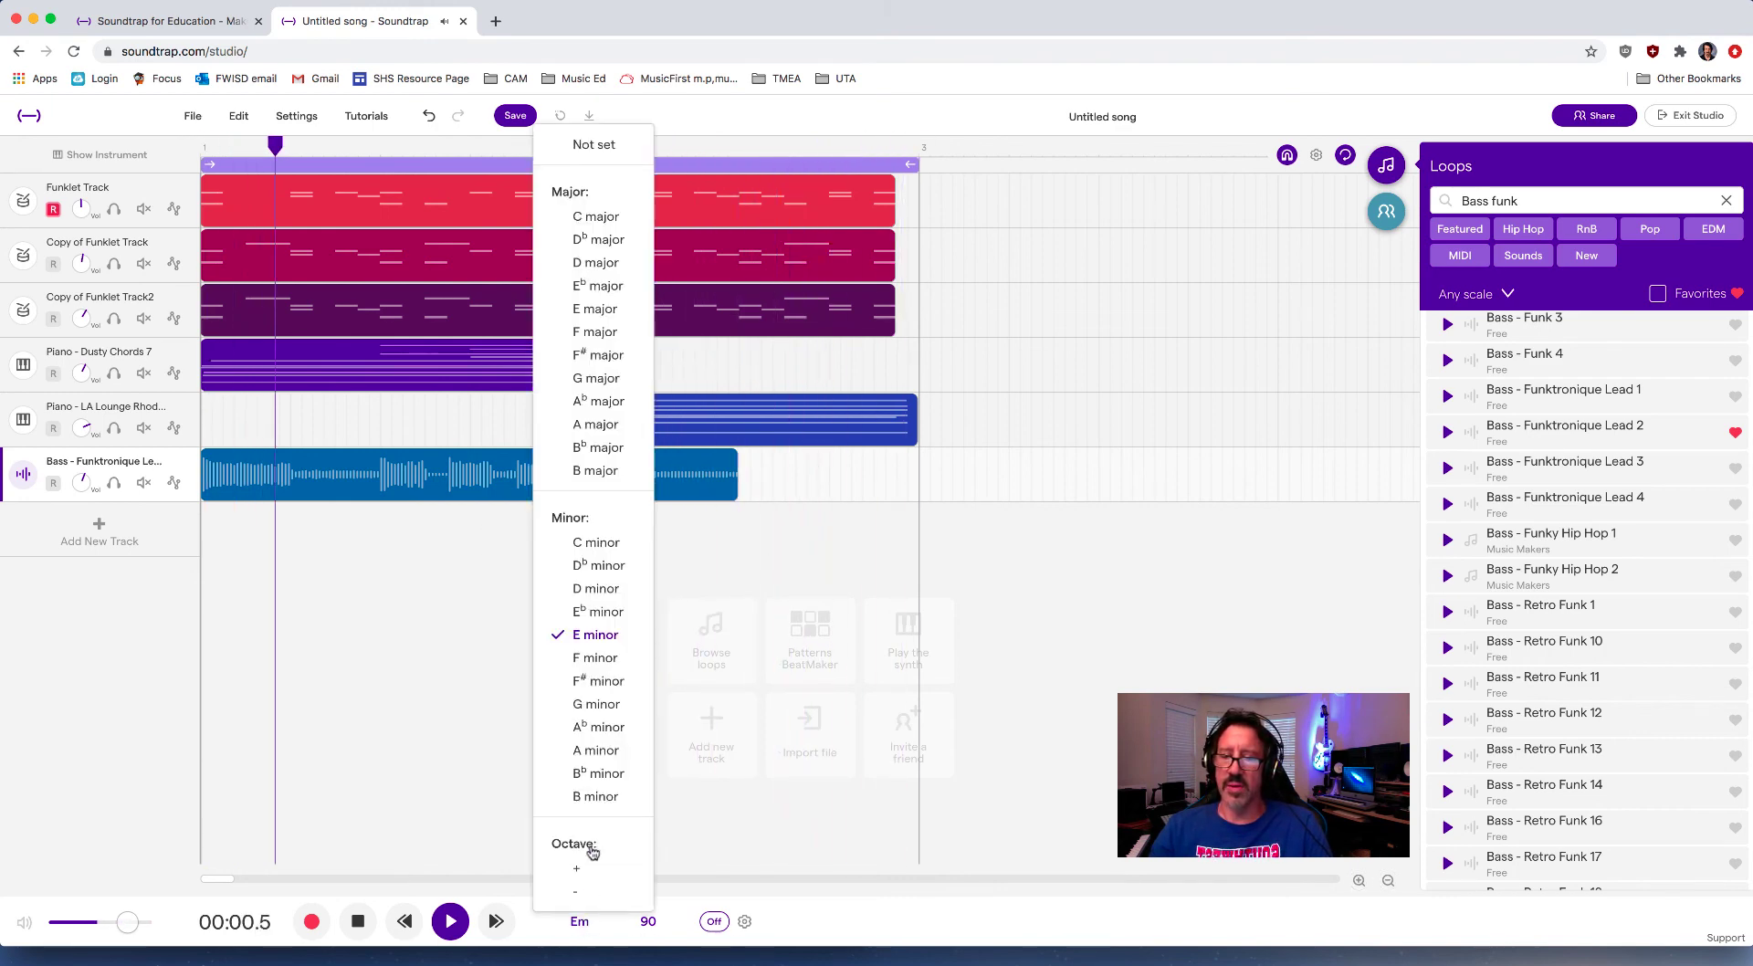
click(607, 637)
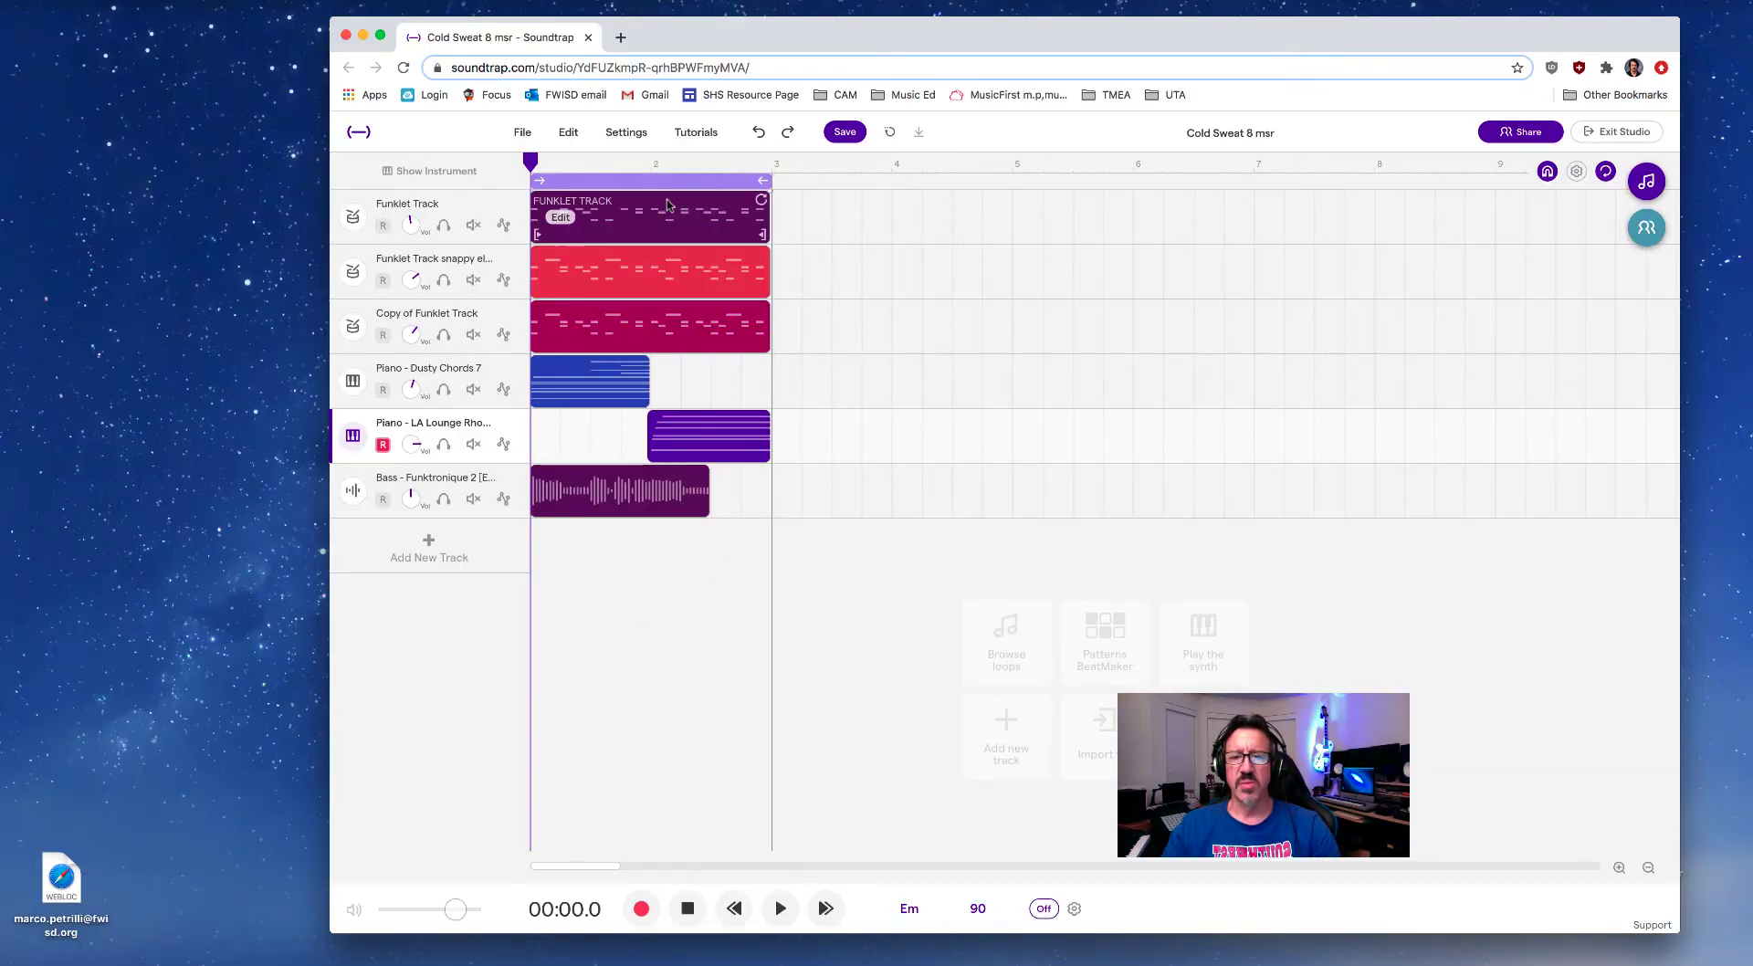
- Copy the Funklet drum region and paste it at bar 3
click(700, 224)
right_click(699, 223)
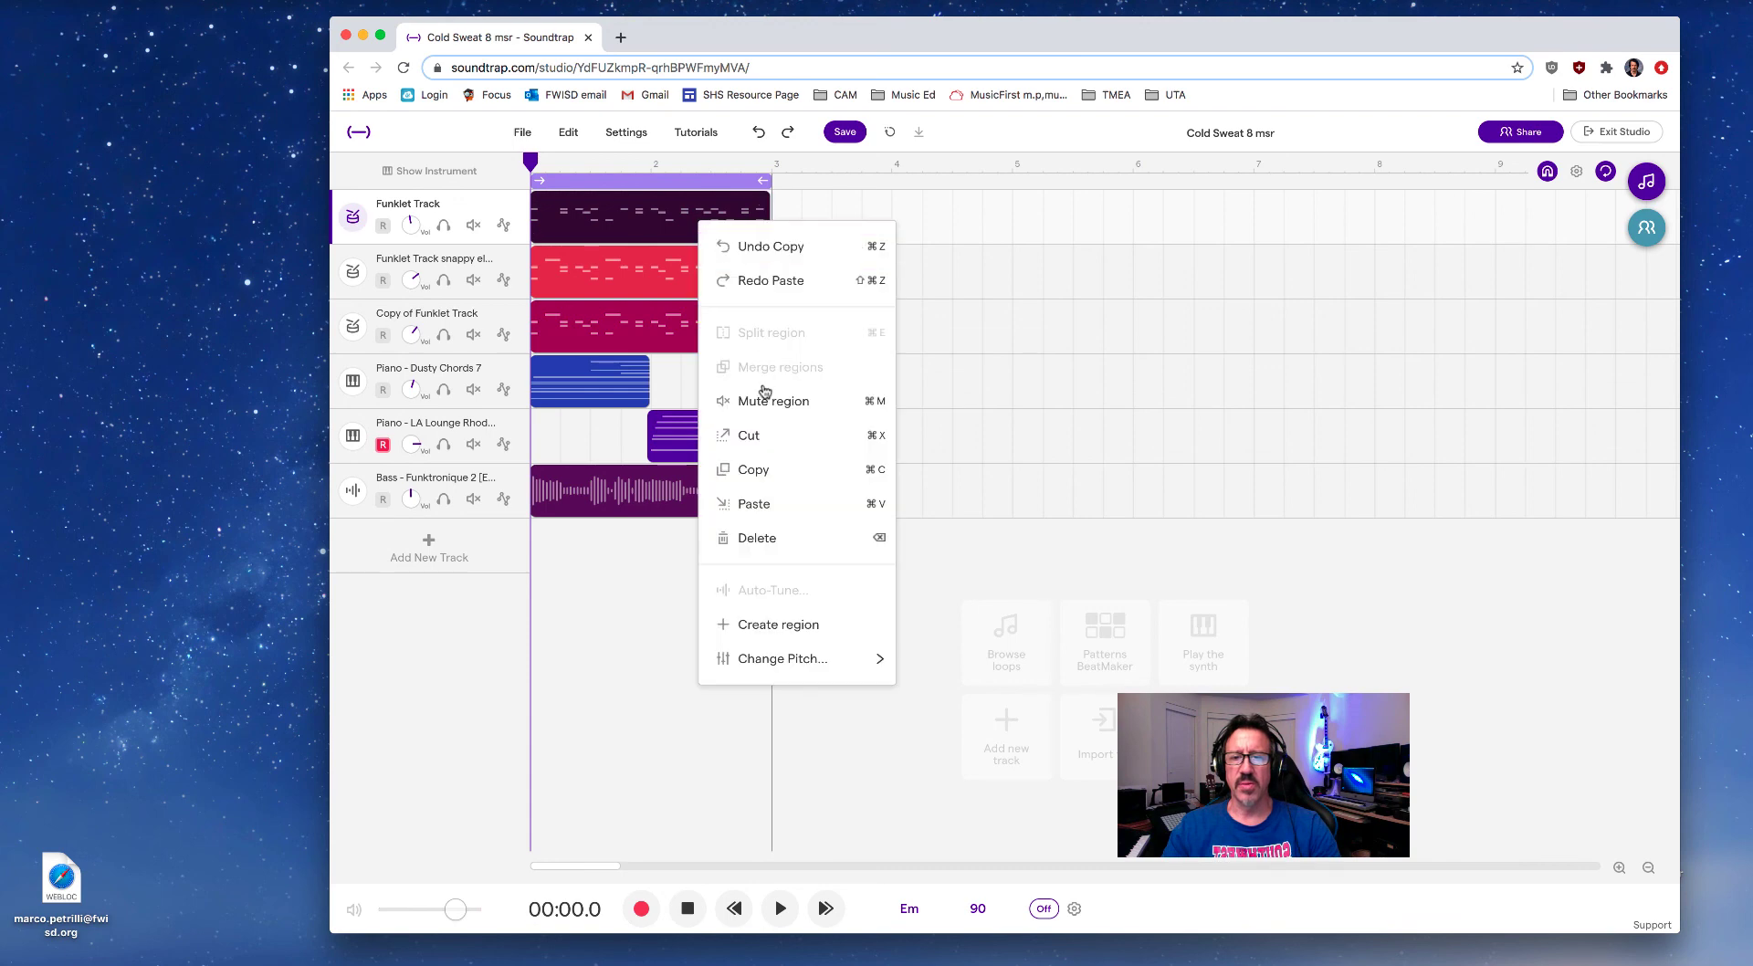
click(758, 466)
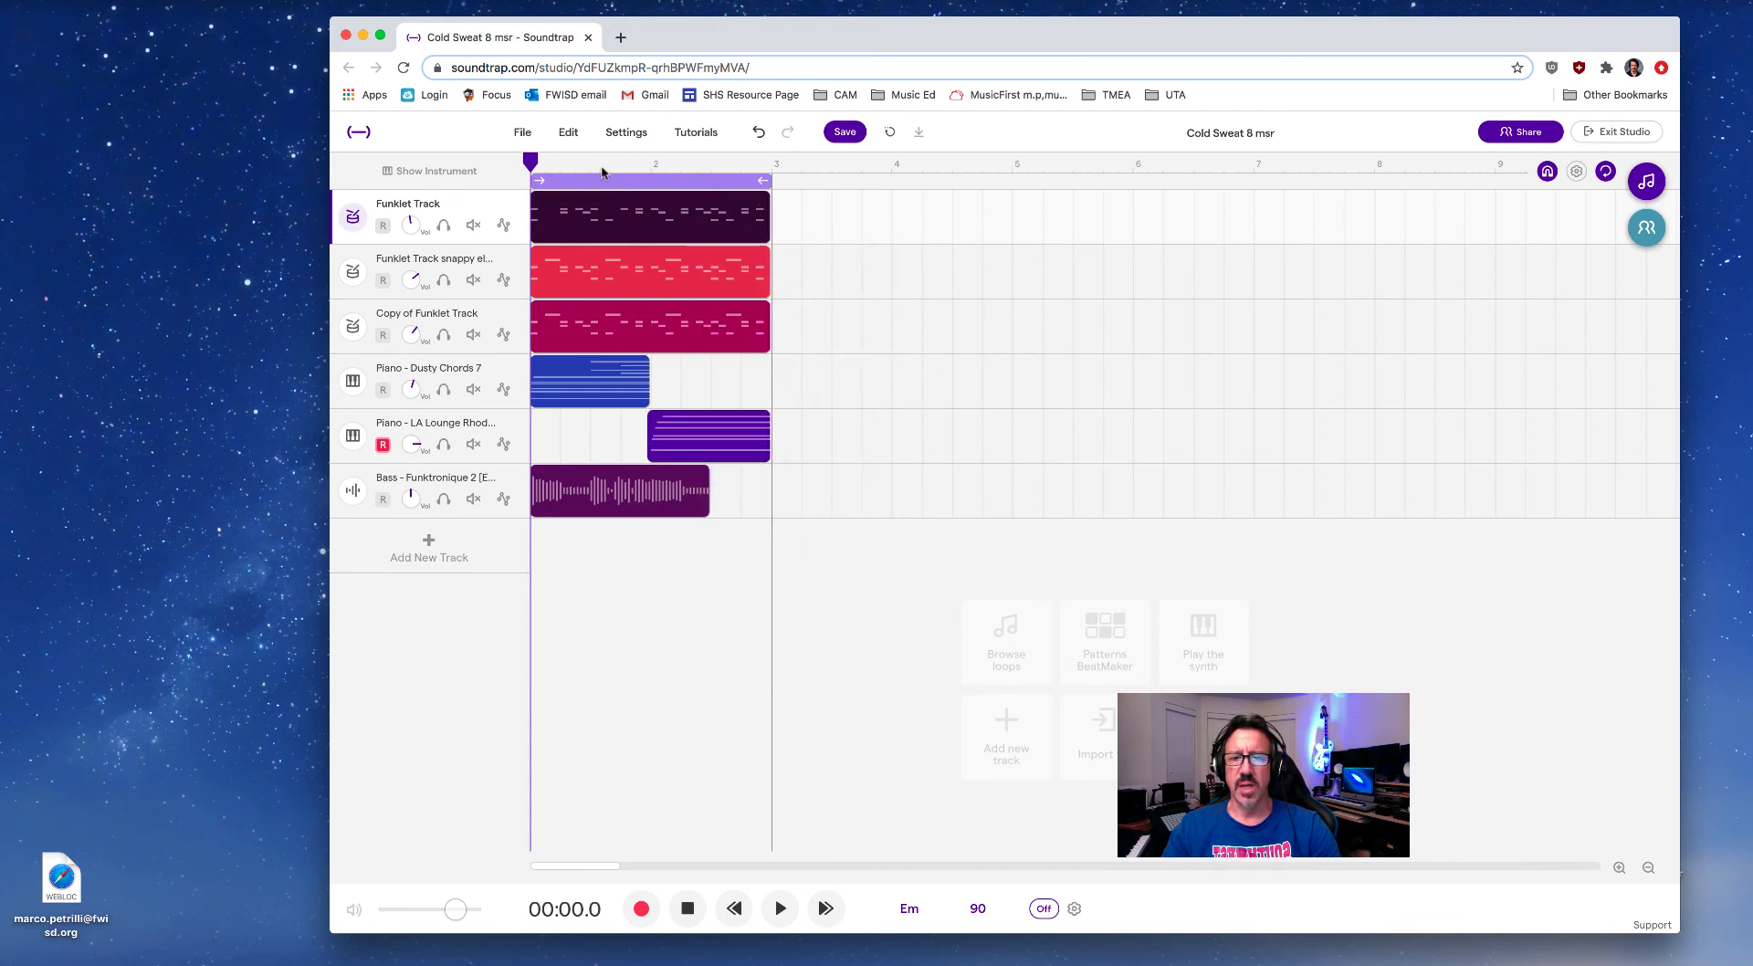
drag(533, 162, 772, 163)
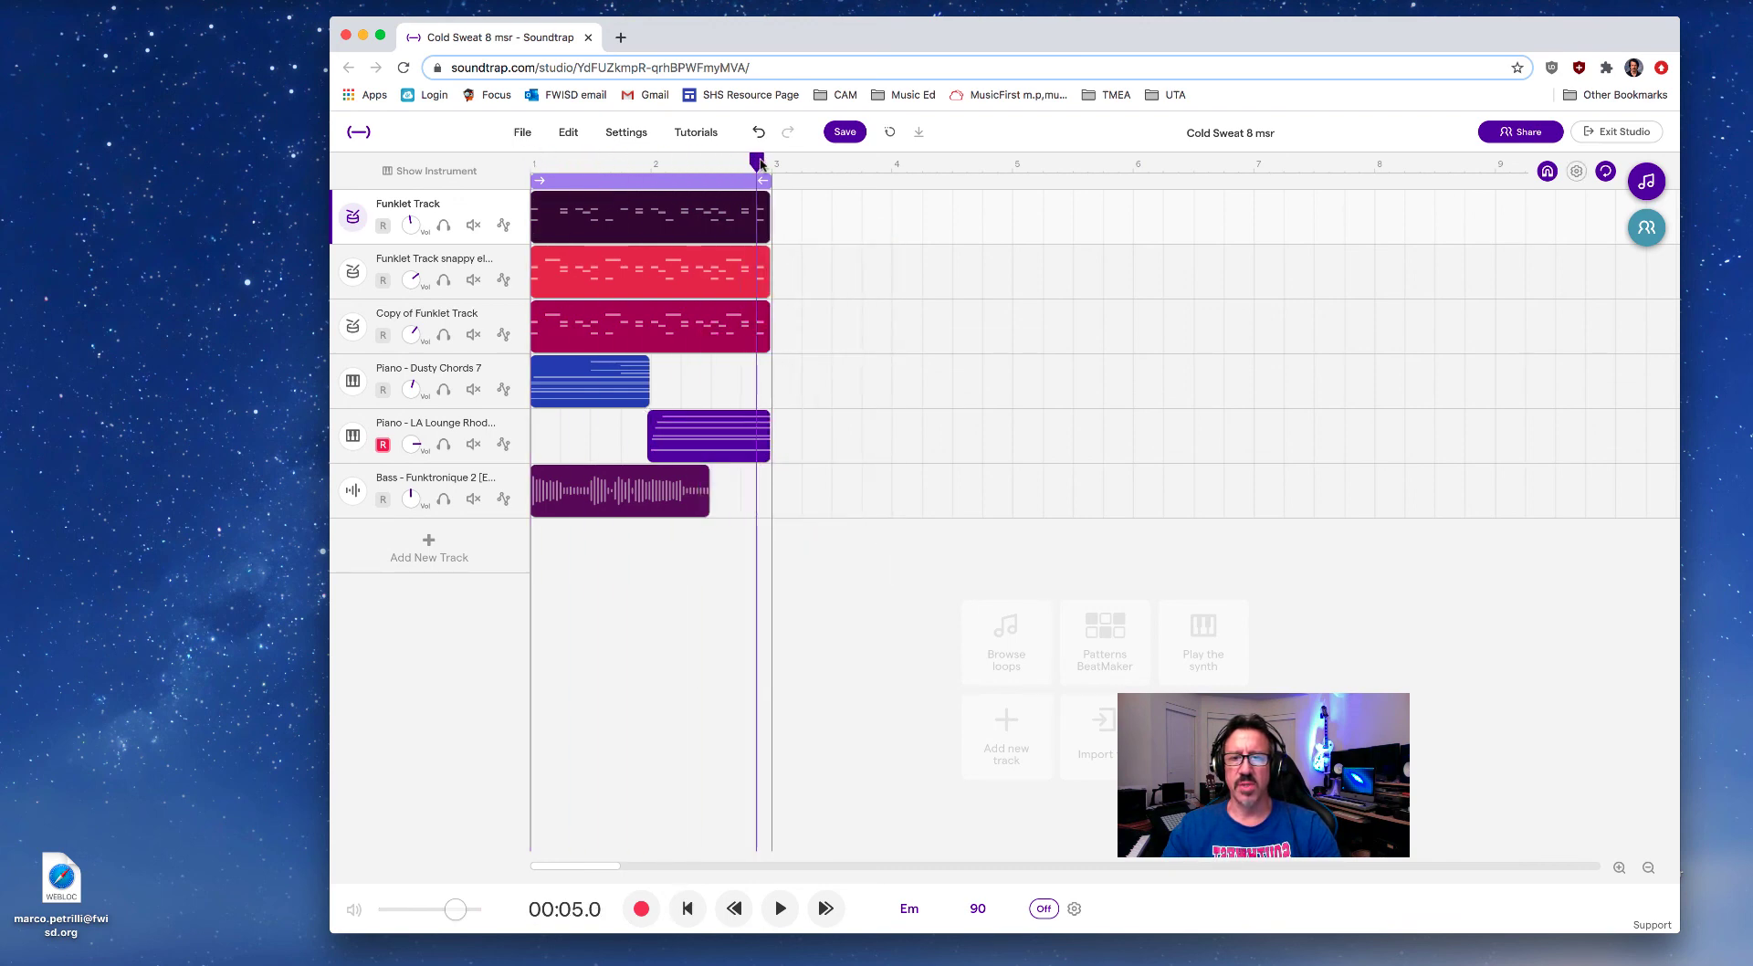
click(793, 217)
right_click(795, 220)
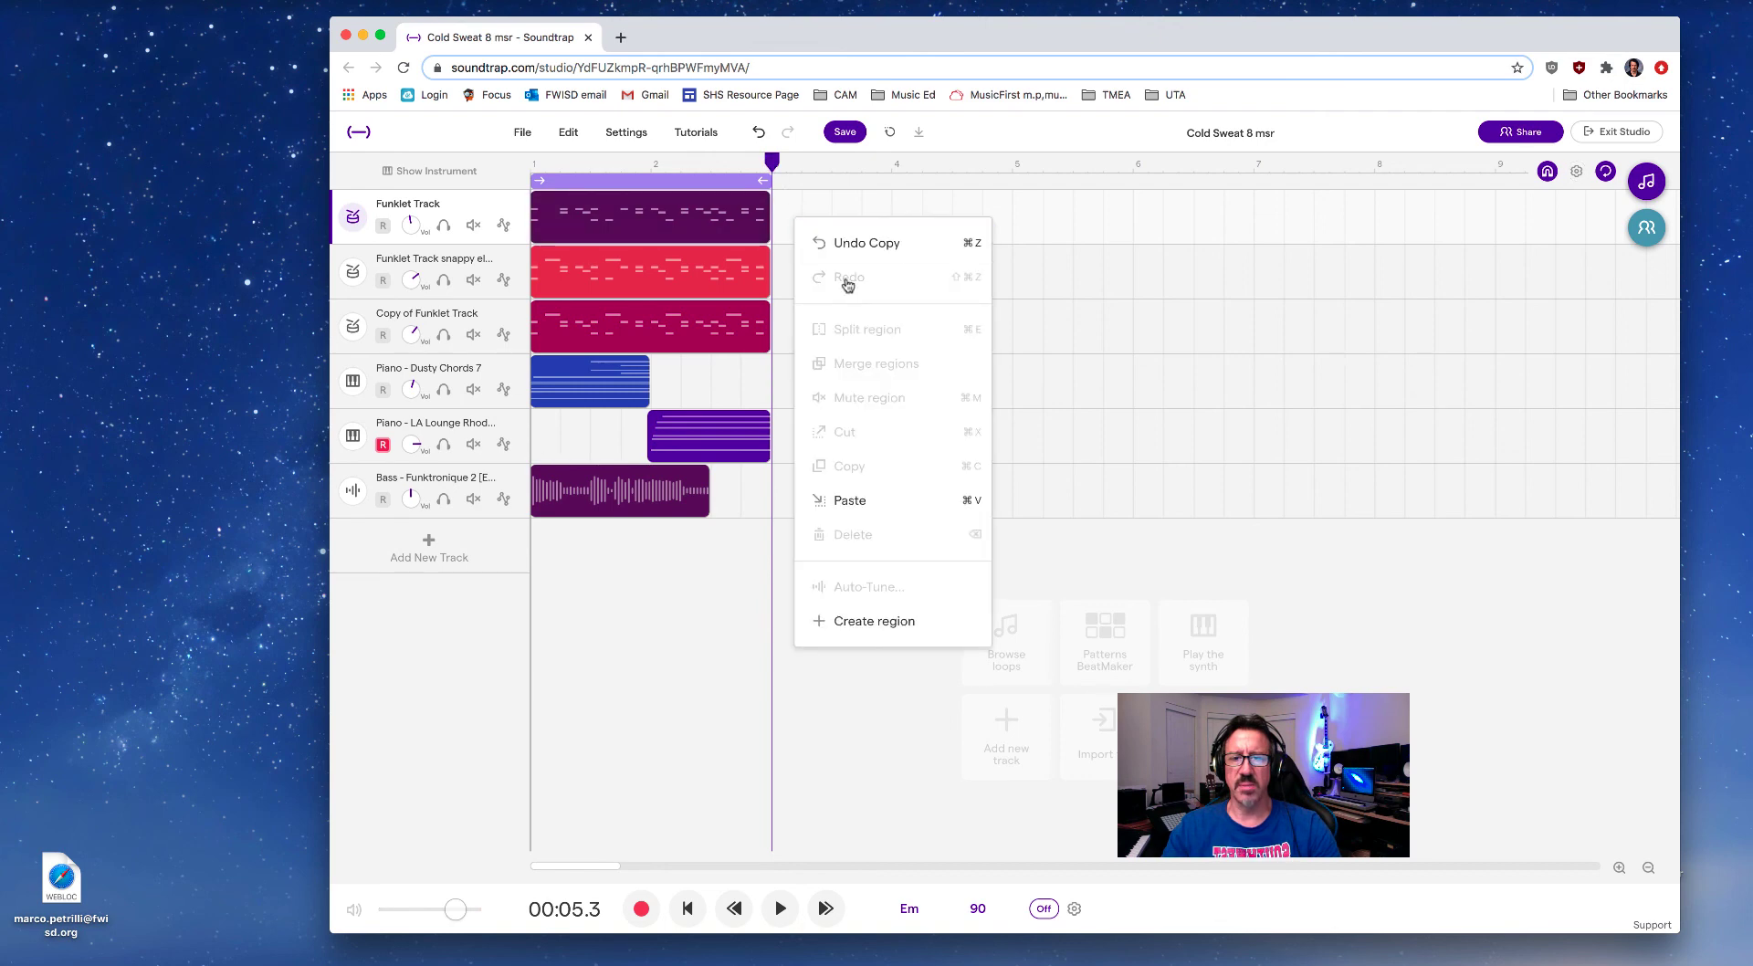
click(858, 494)
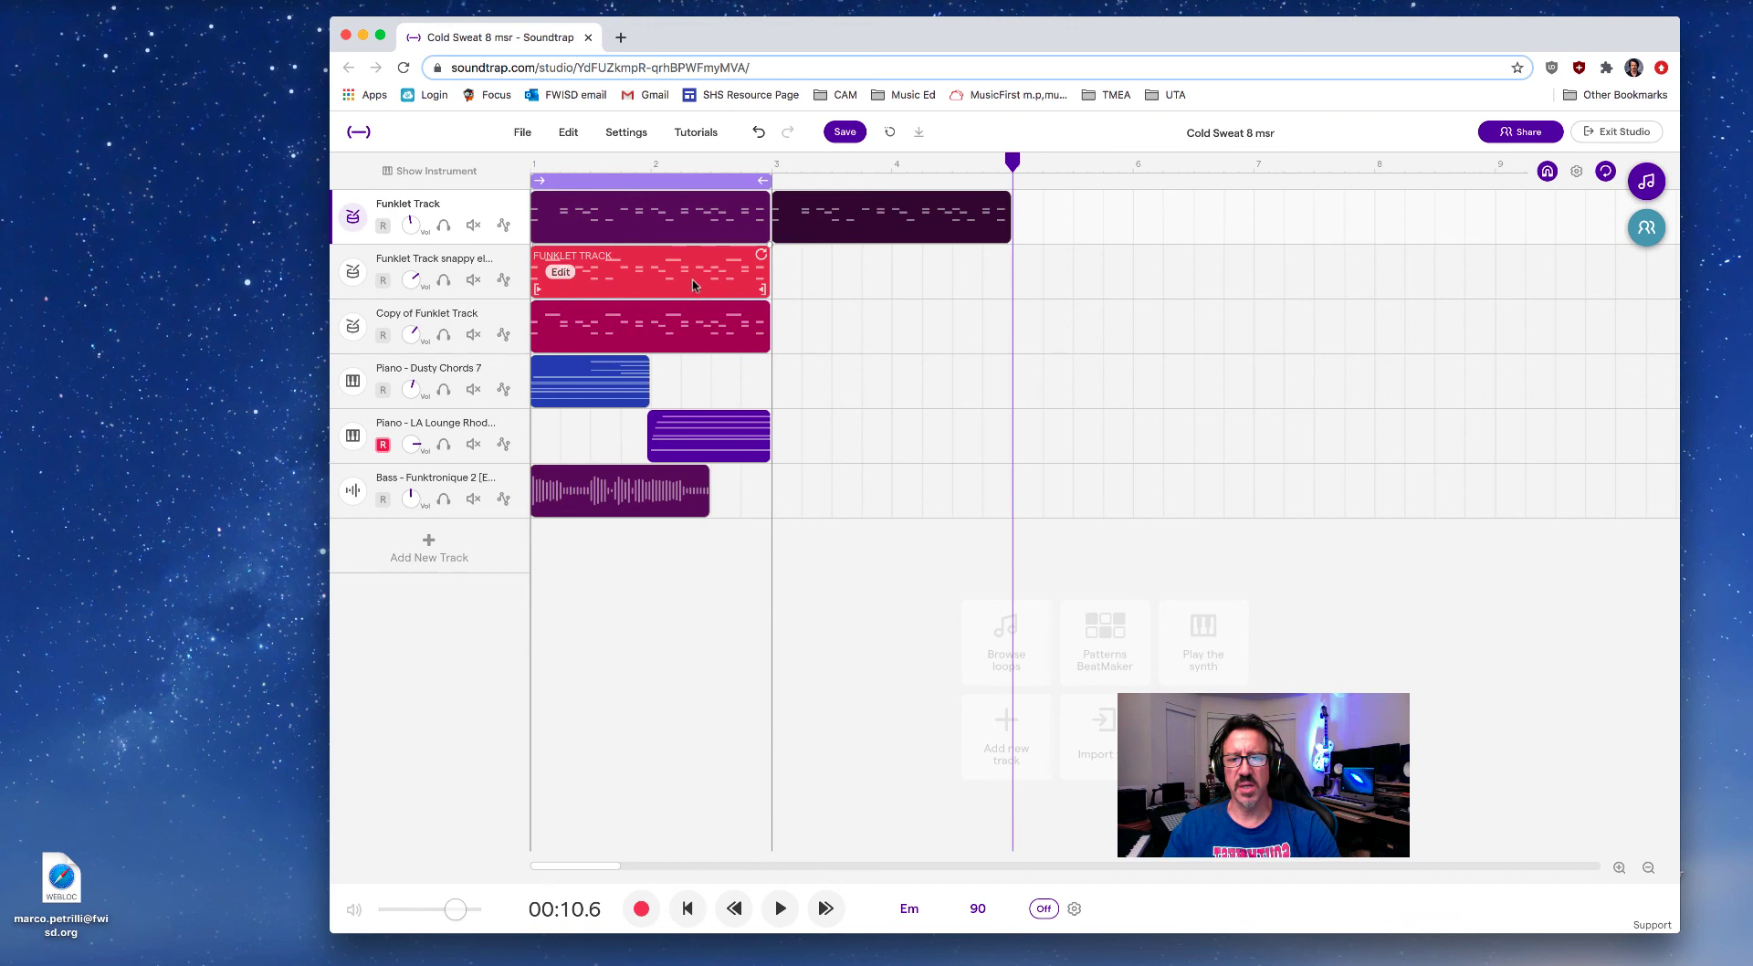
- Duplicate the snappy drum, third drum, Dusty Chords piano, Rhodes and bass regions into bars 3–4
drag(687, 279, 849, 282)
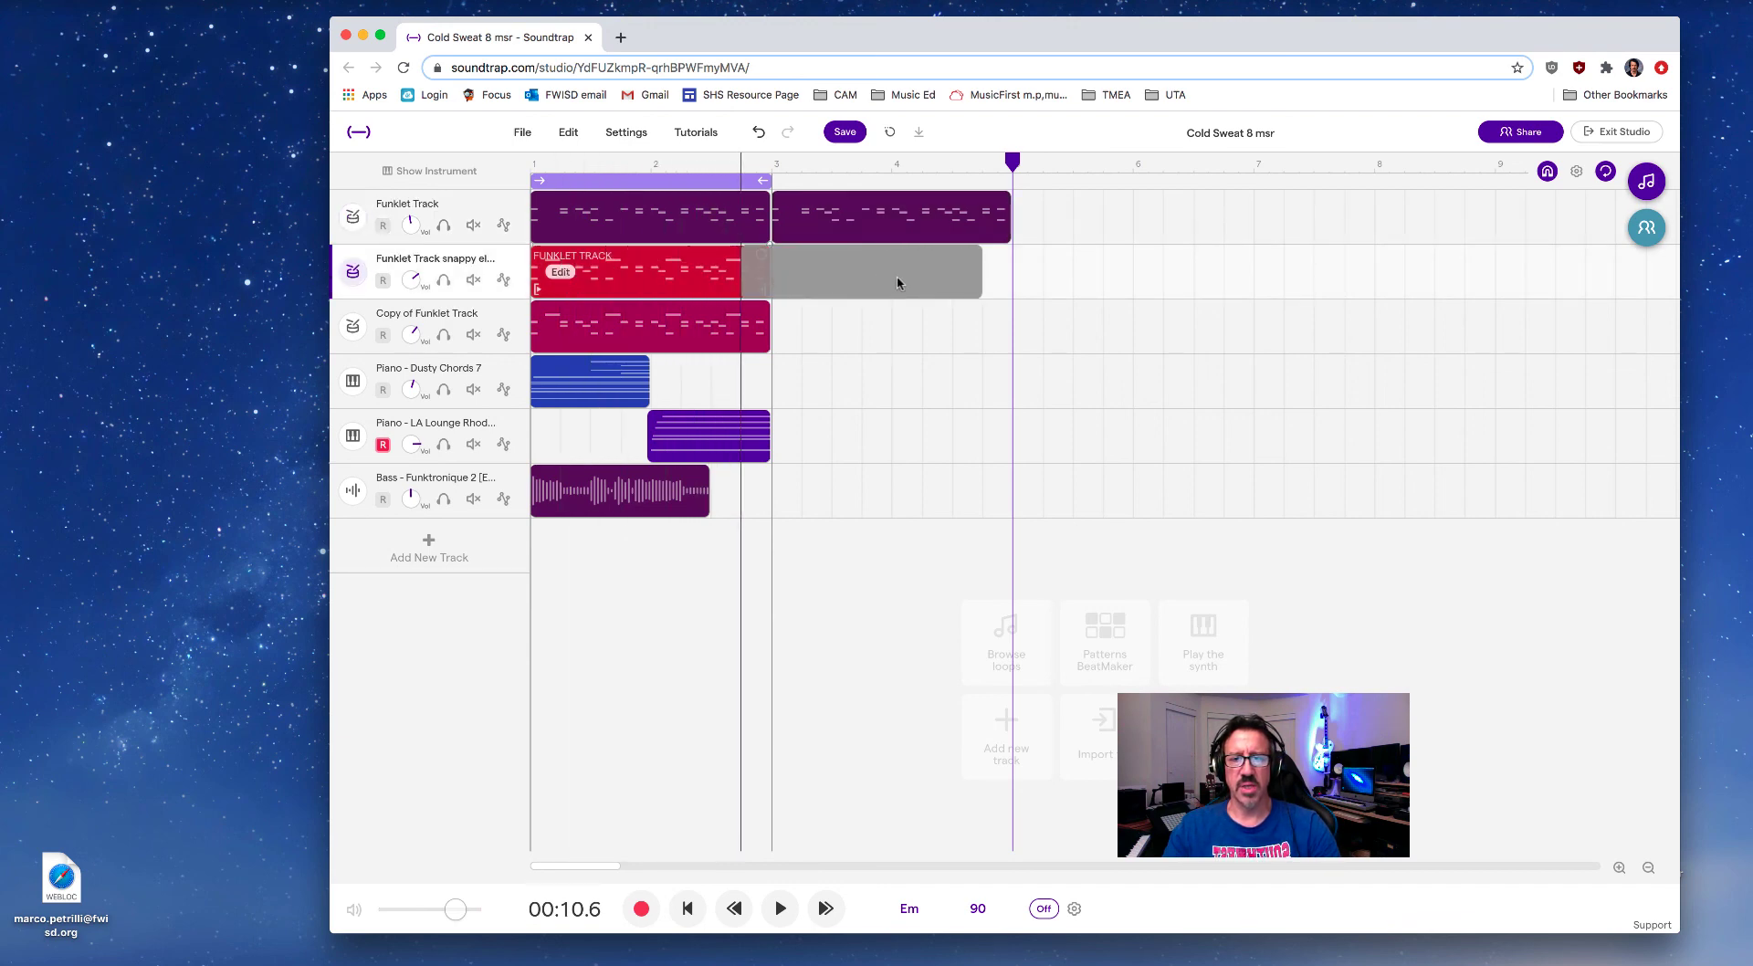
drag(849, 282, 924, 279)
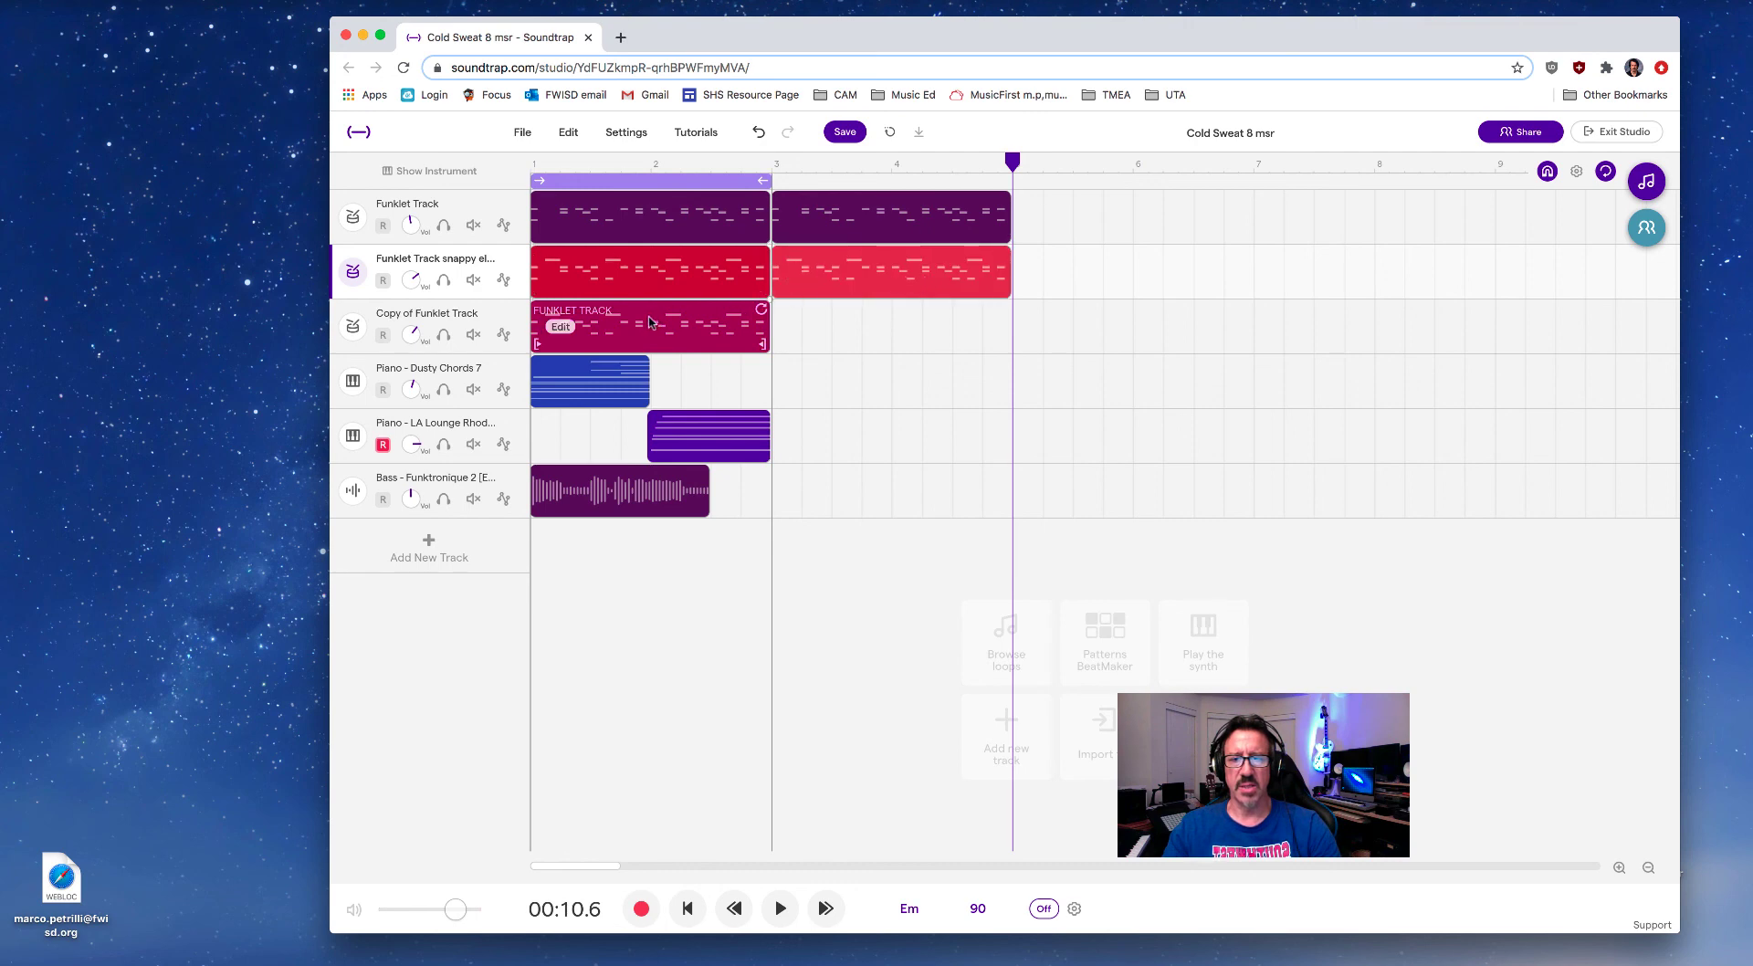
drag(656, 326, 882, 342)
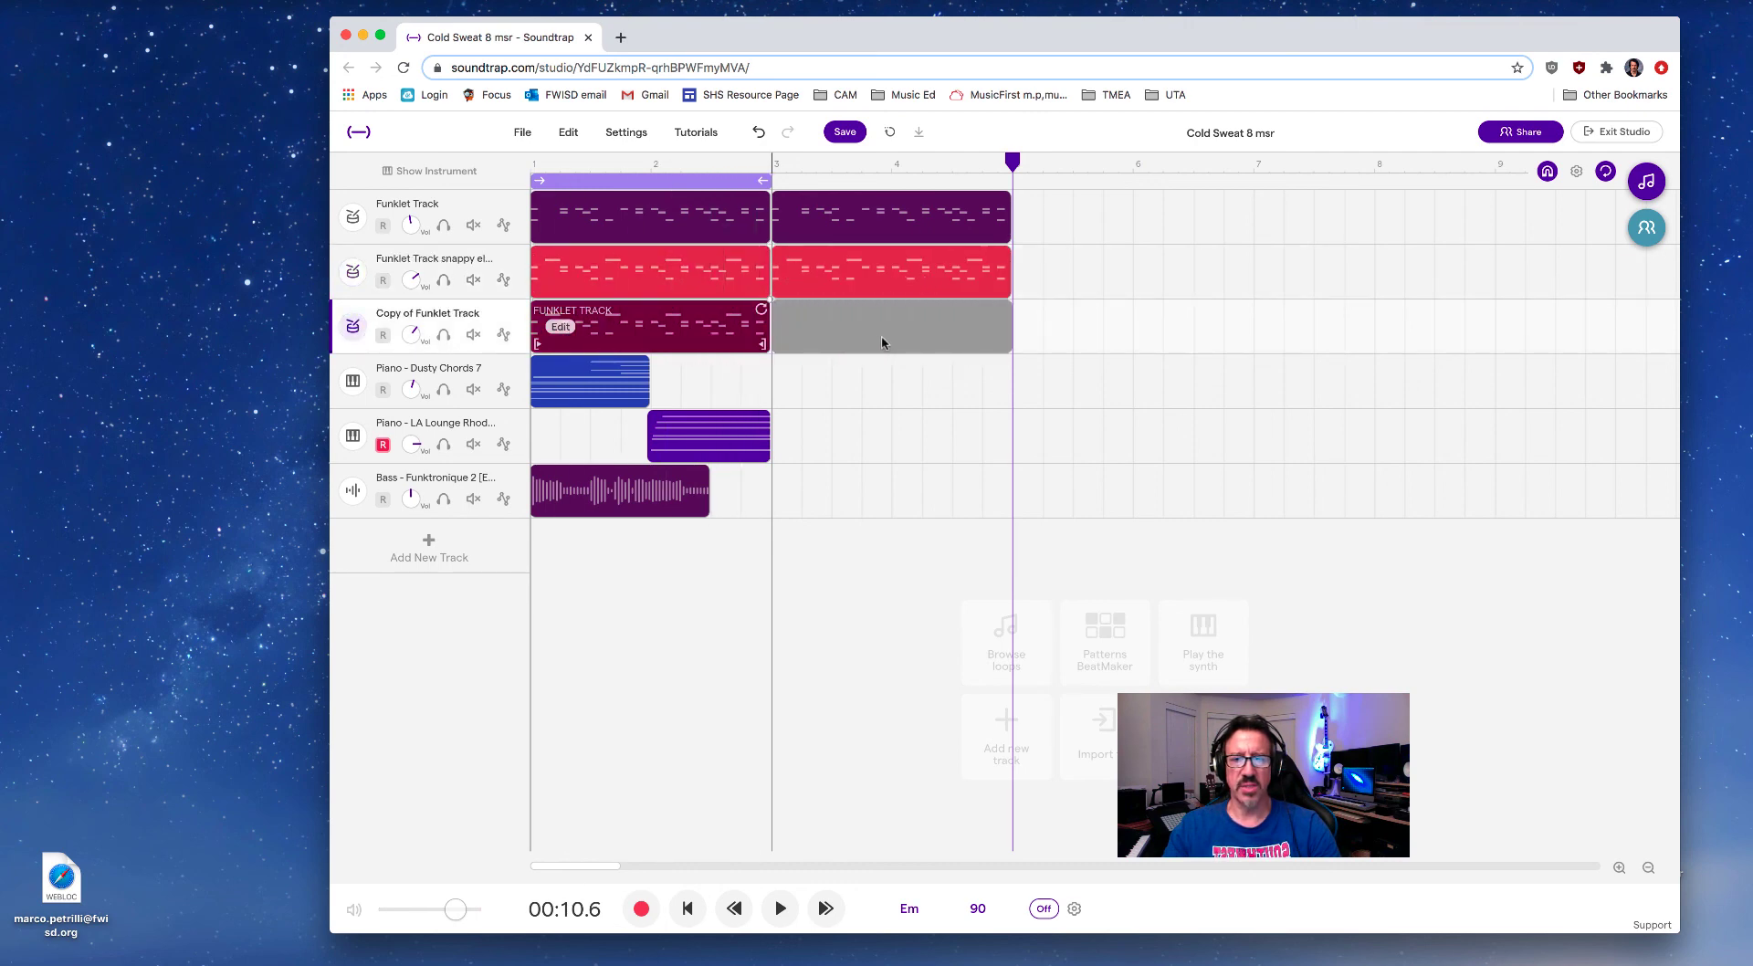
drag(590, 391, 828, 406)
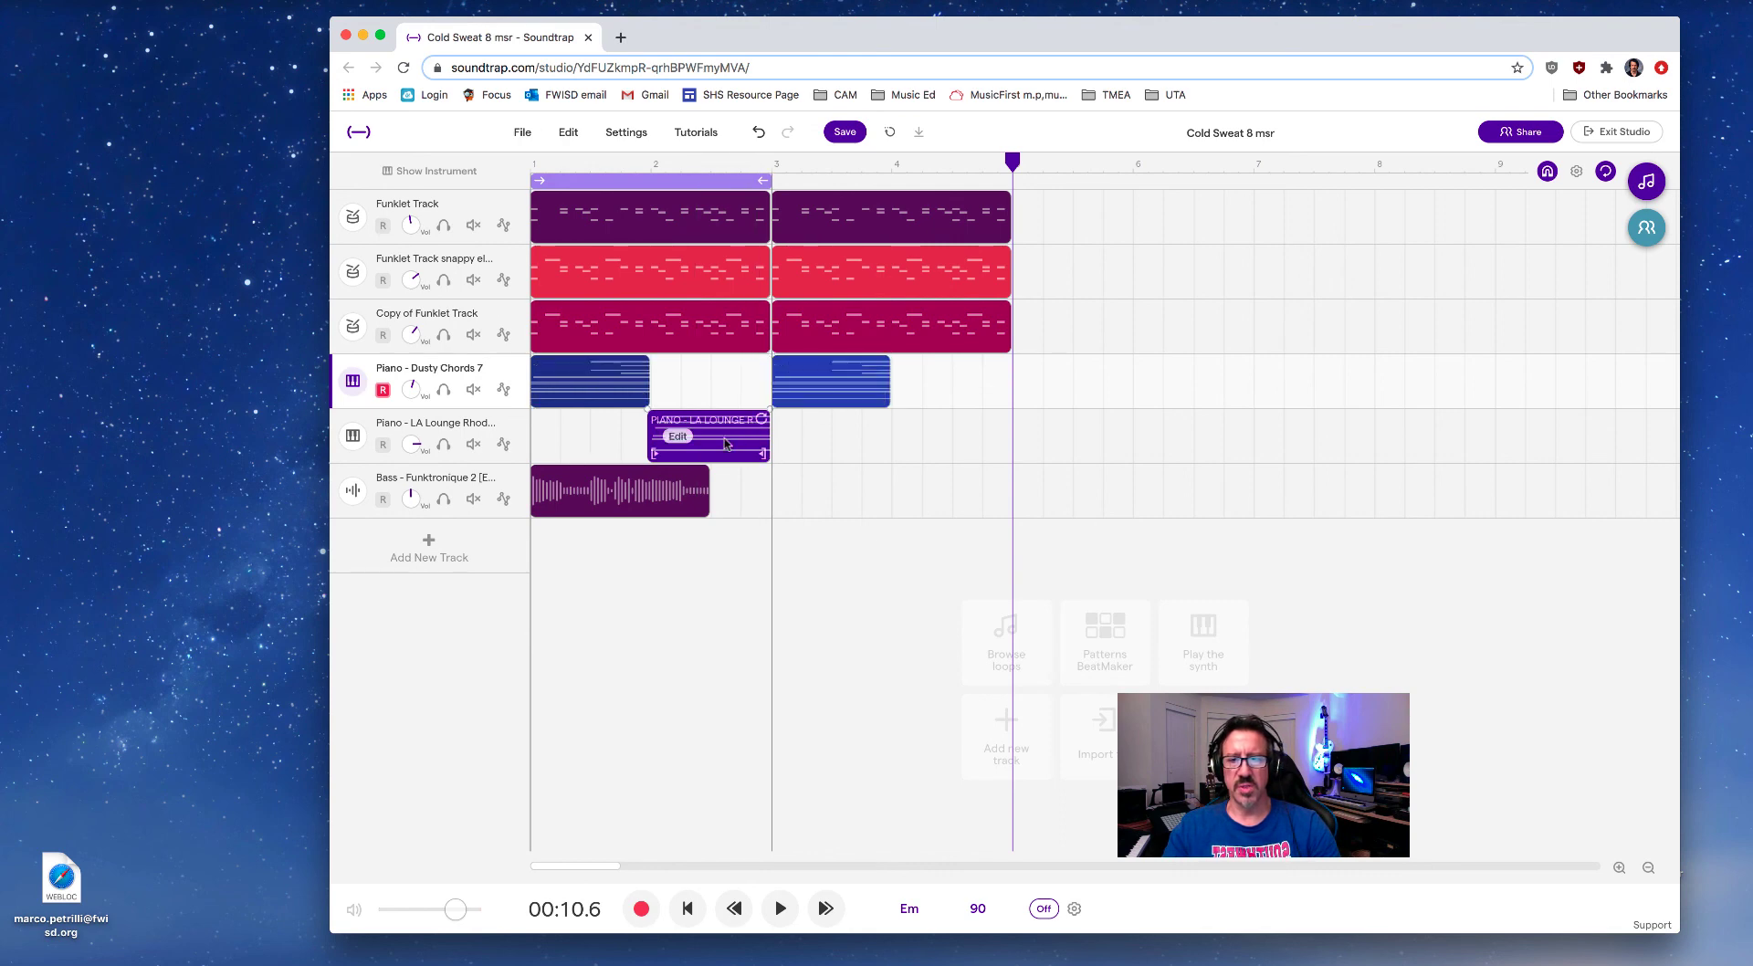
mouse_move(717, 443)
mouse_down()
mouse_move(958, 456)
mouse_move(950, 435)
mouse_up()
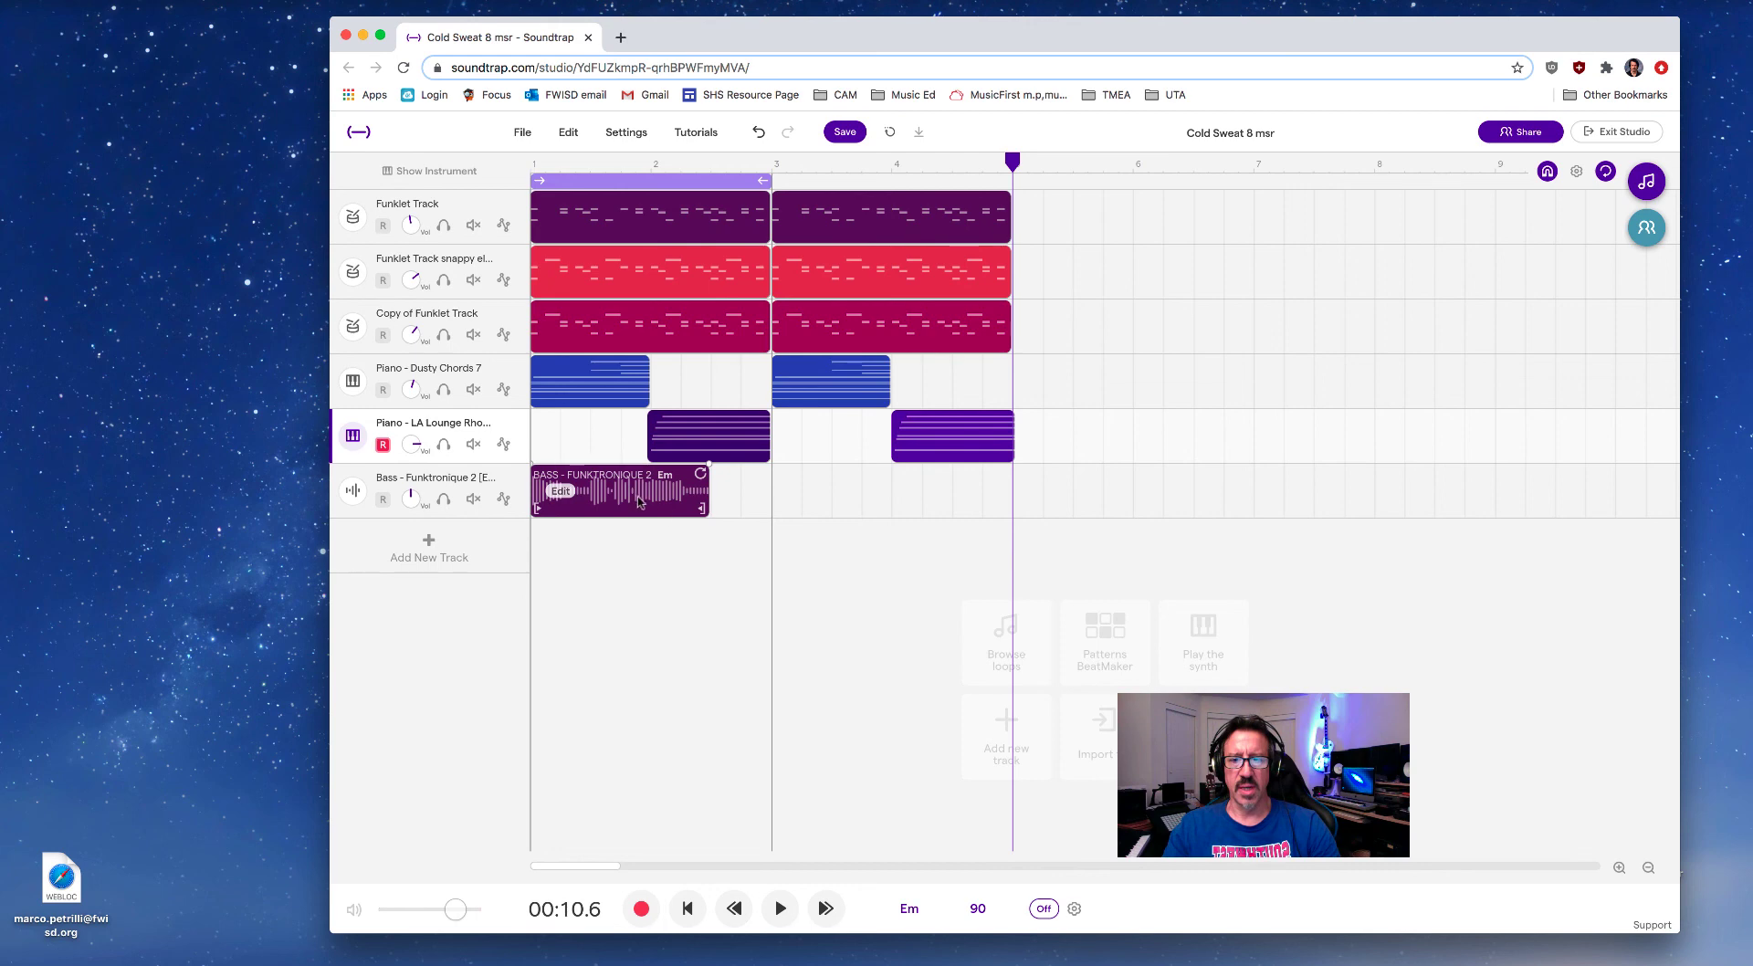
drag(640, 501, 874, 509)
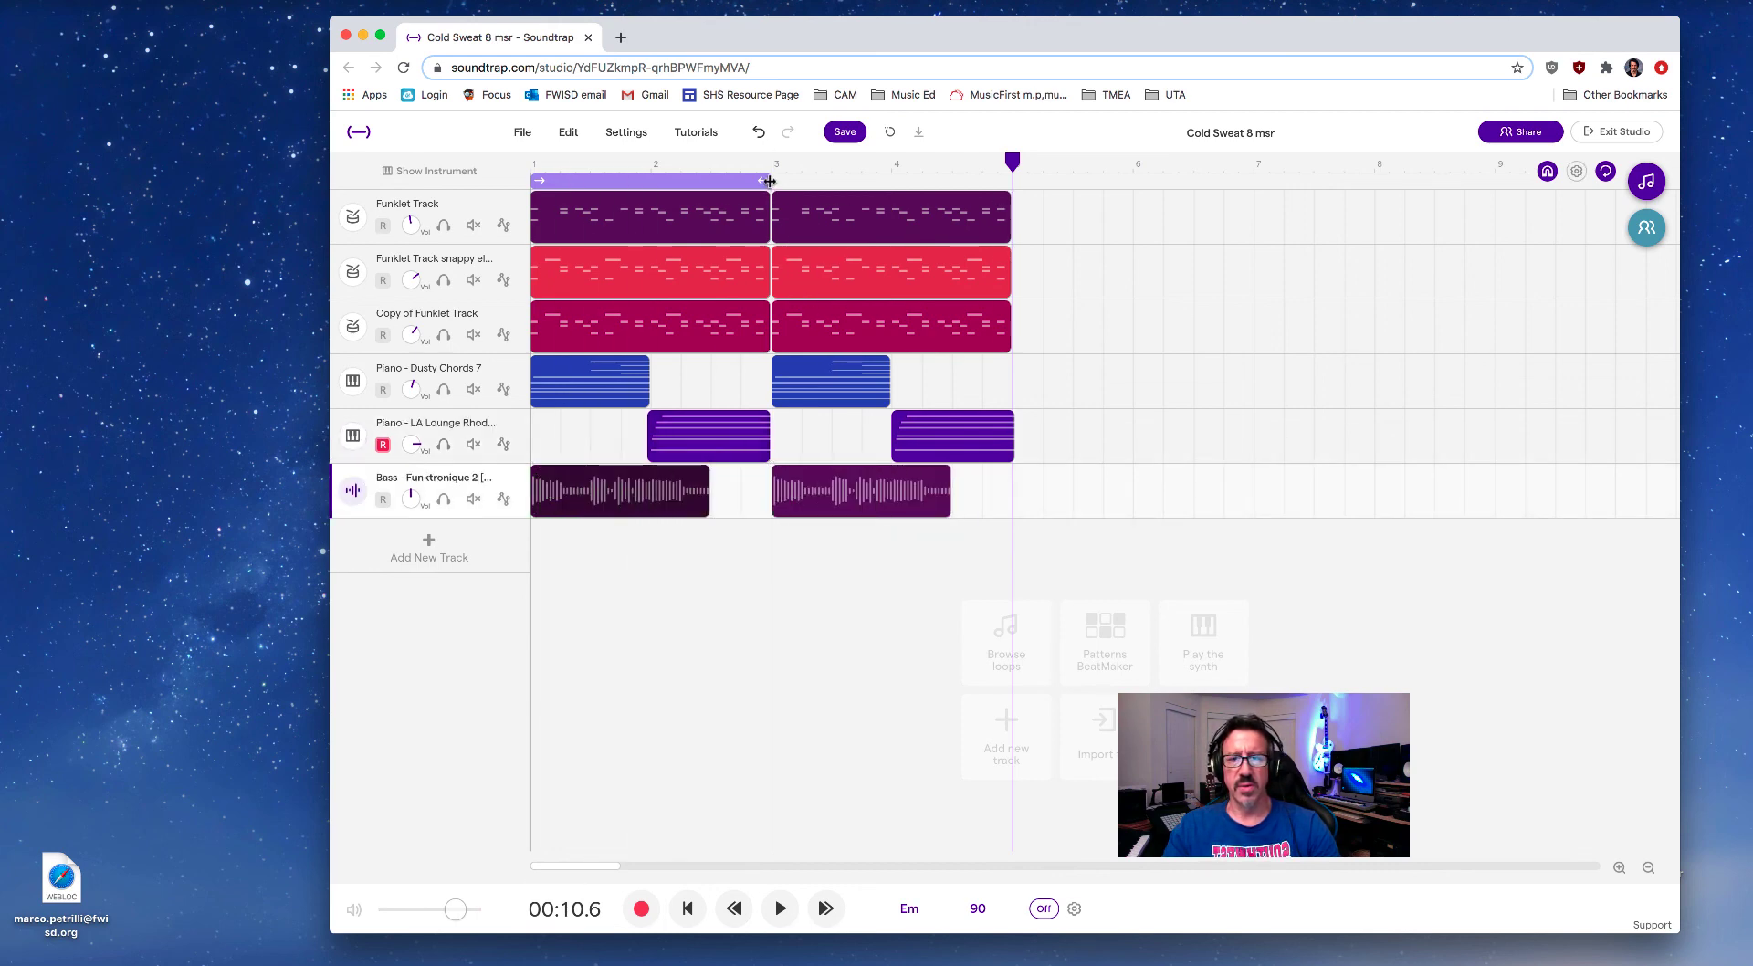
- Duplicate all four bars into bars 5–8, stretch the loop to bar 9, and rewind to bar 1
drag(781, 181, 980, 181)
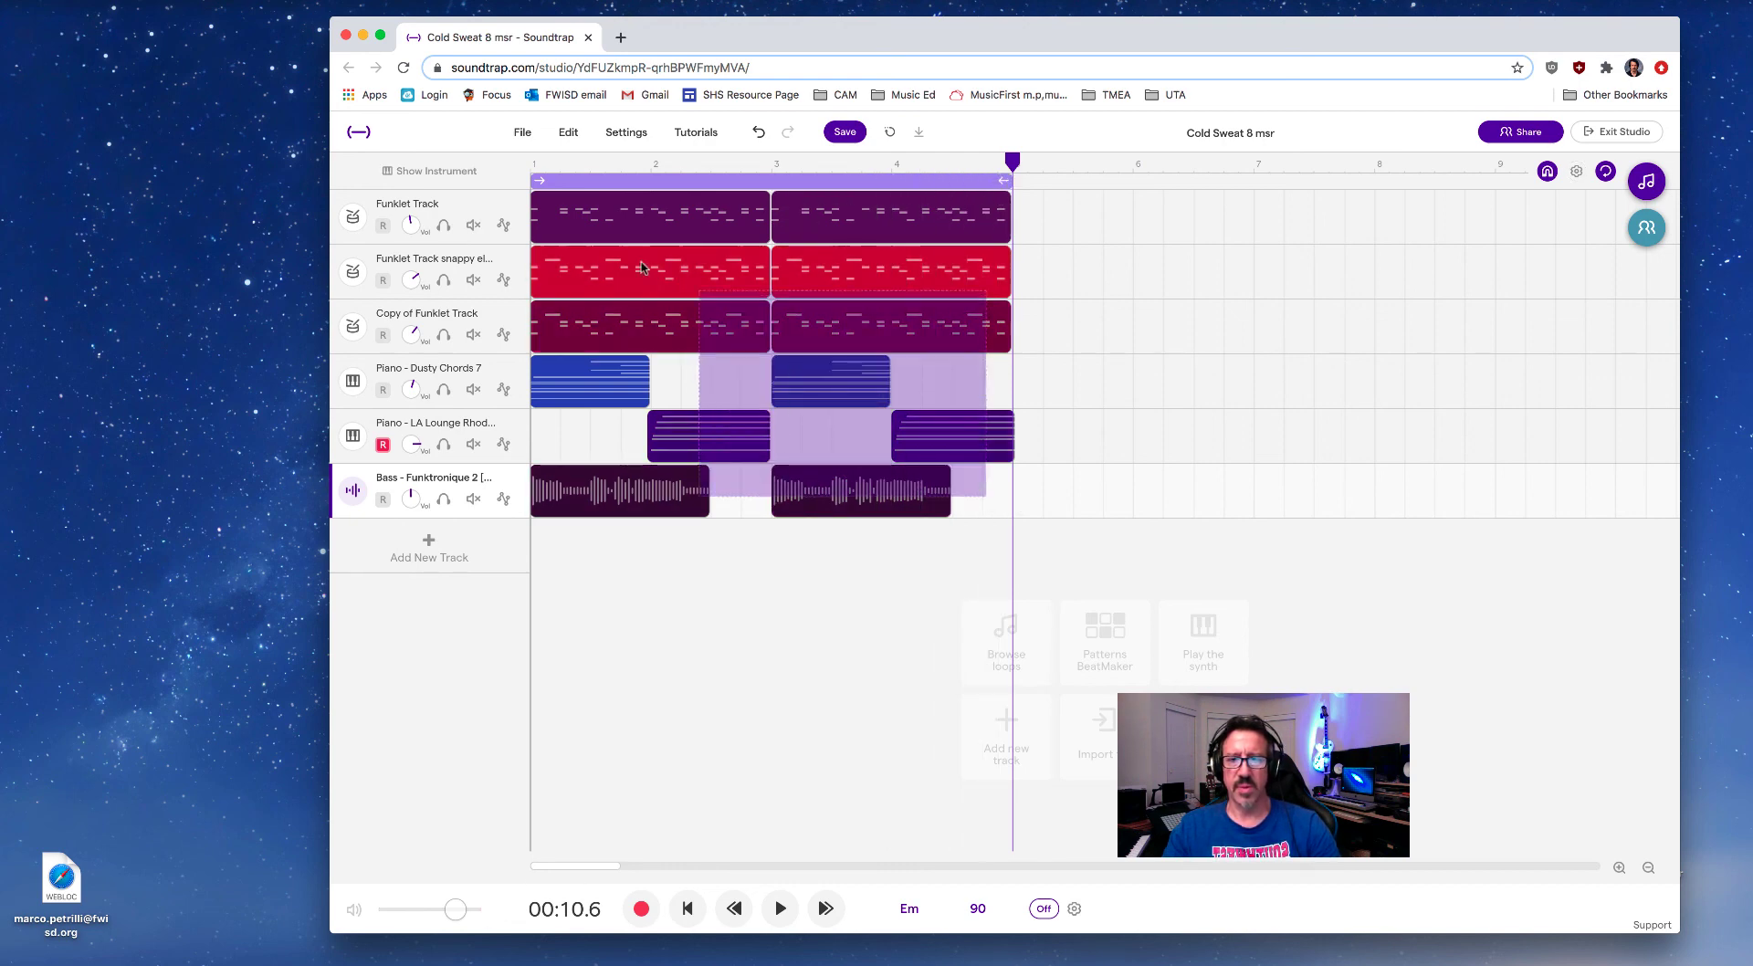
mouse_move(644, 216)
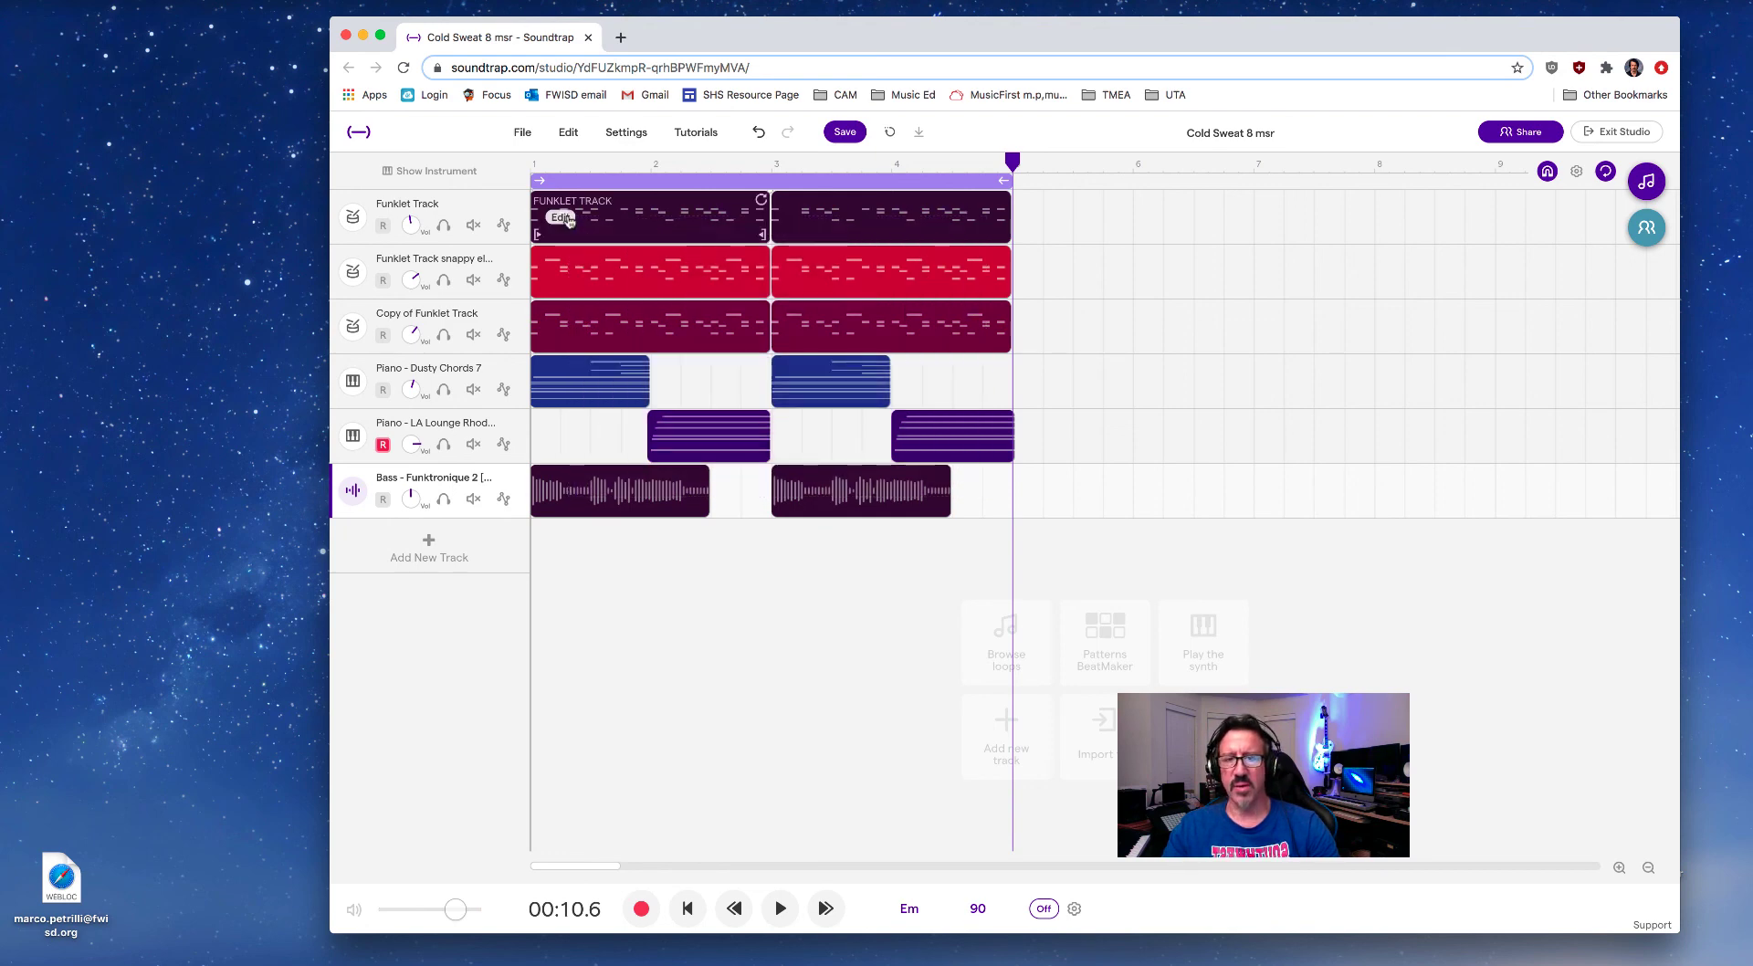
drag(644, 224, 1126, 221)
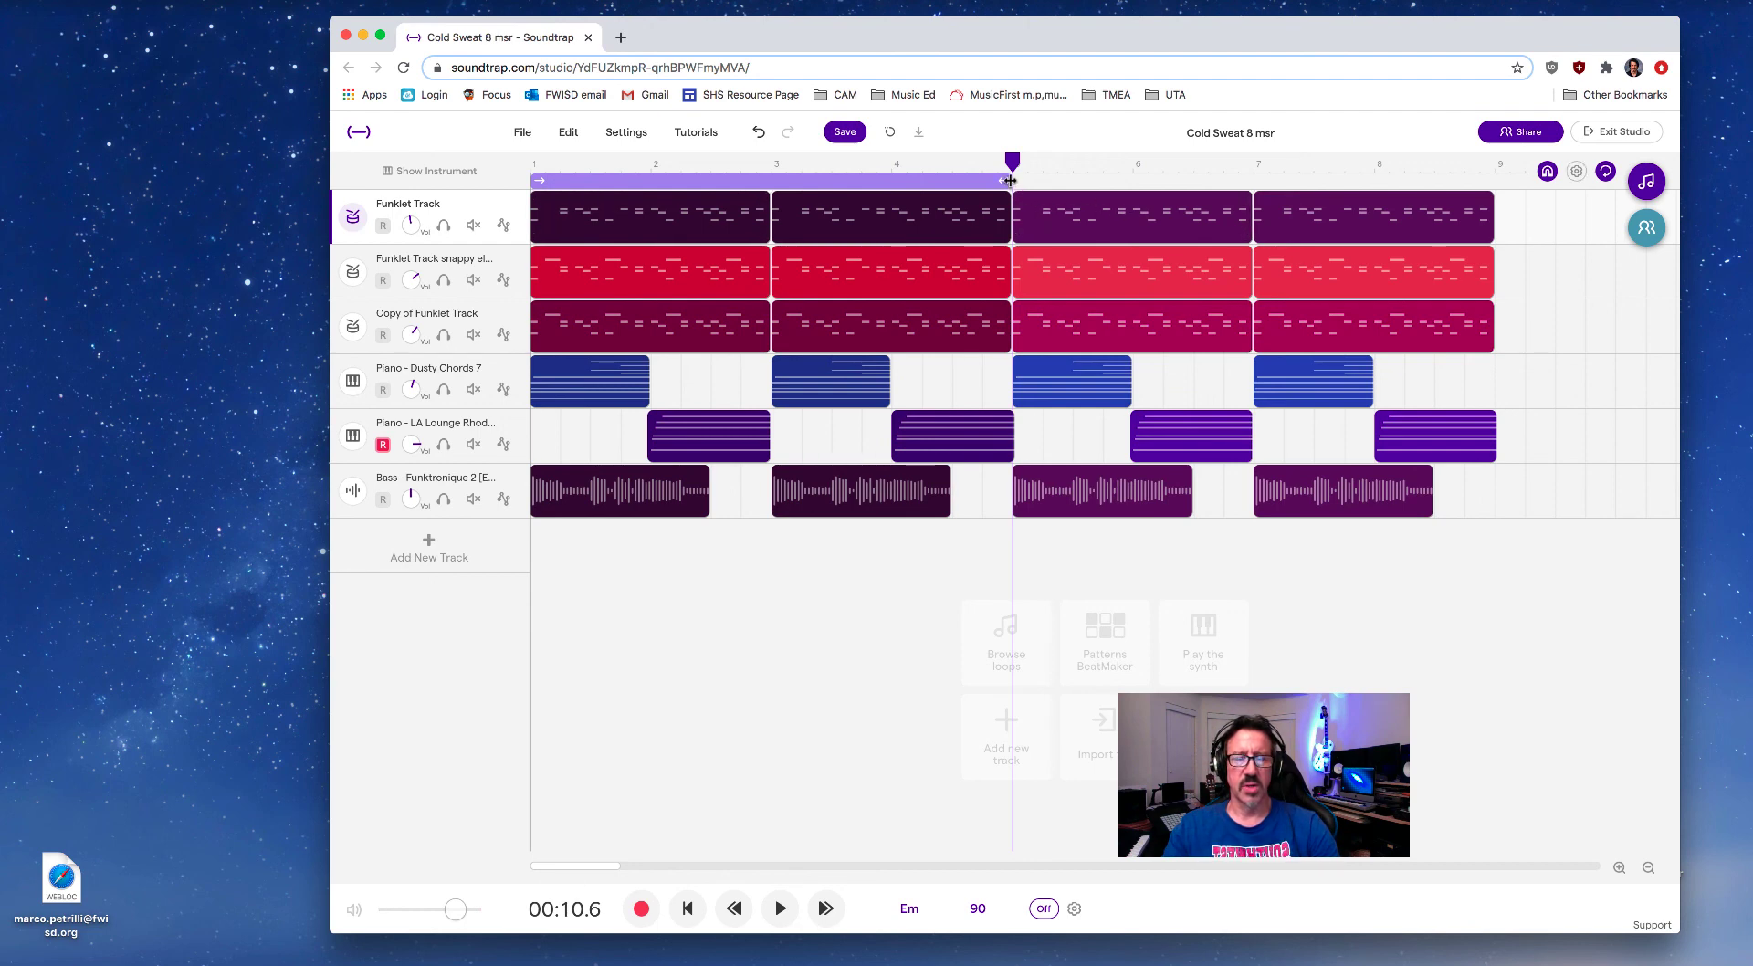
drag(1052, 181, 1491, 181)
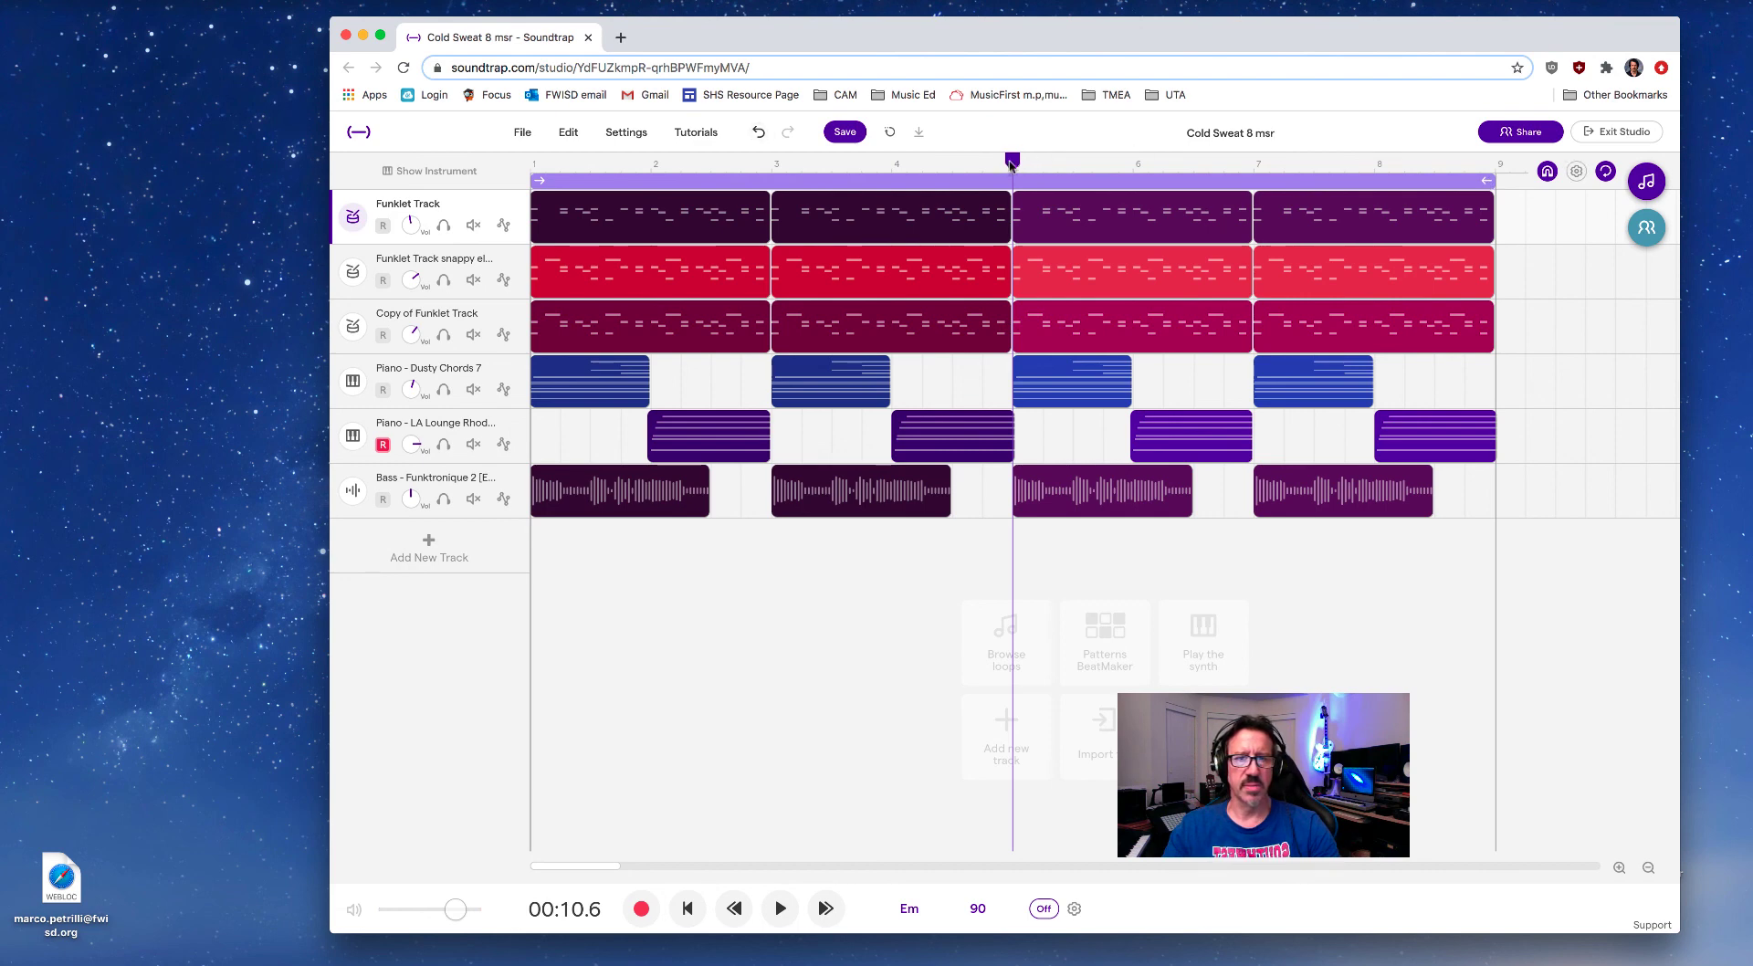
drag(1011, 166, 516, 181)
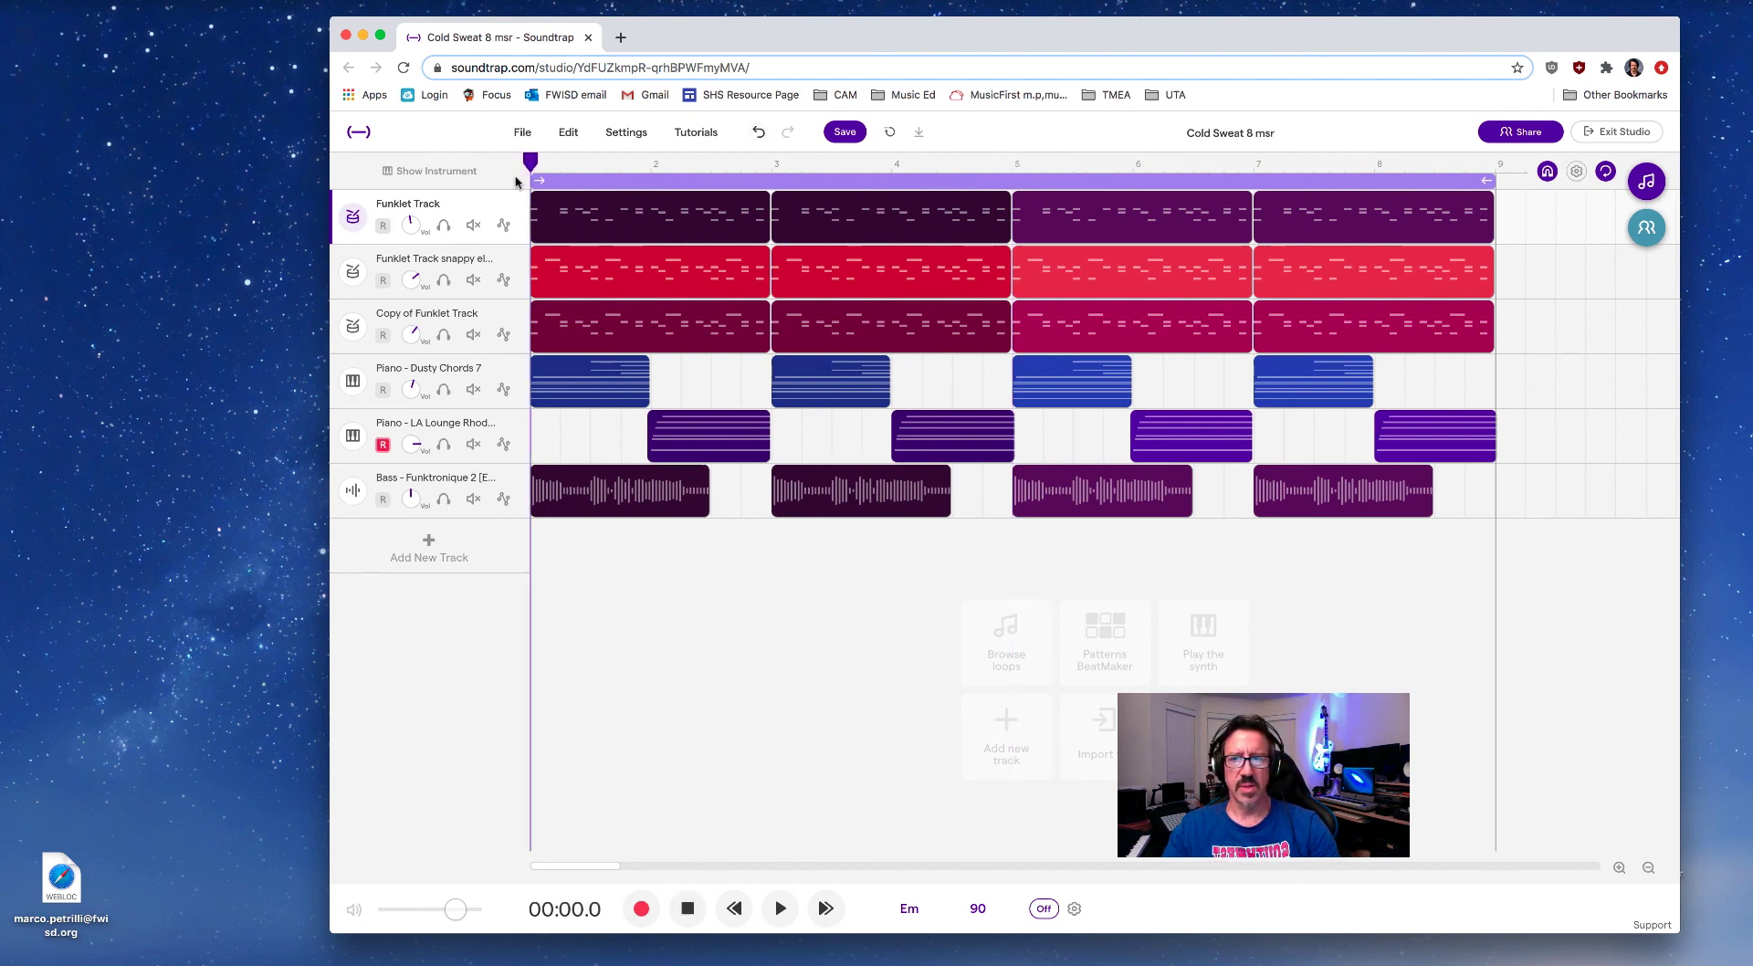
- Delete the first two bass clips so bass enters at bar 5, and start playback
click(696, 548)
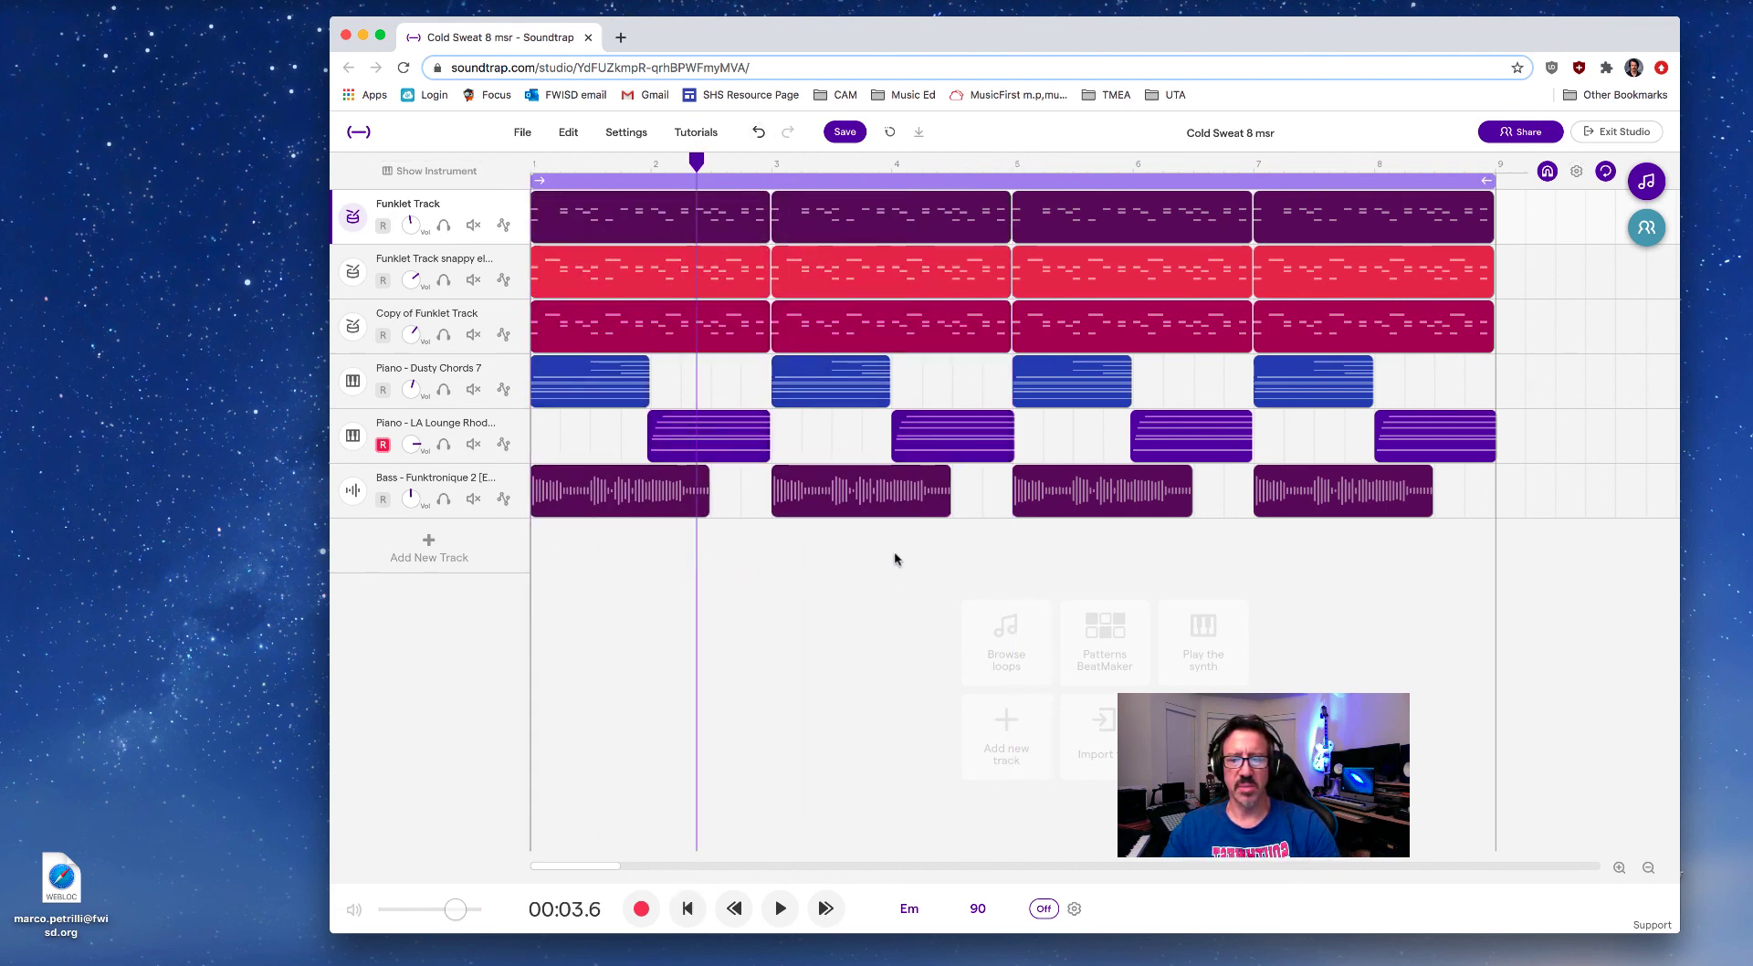
drag(895, 559, 644, 498)
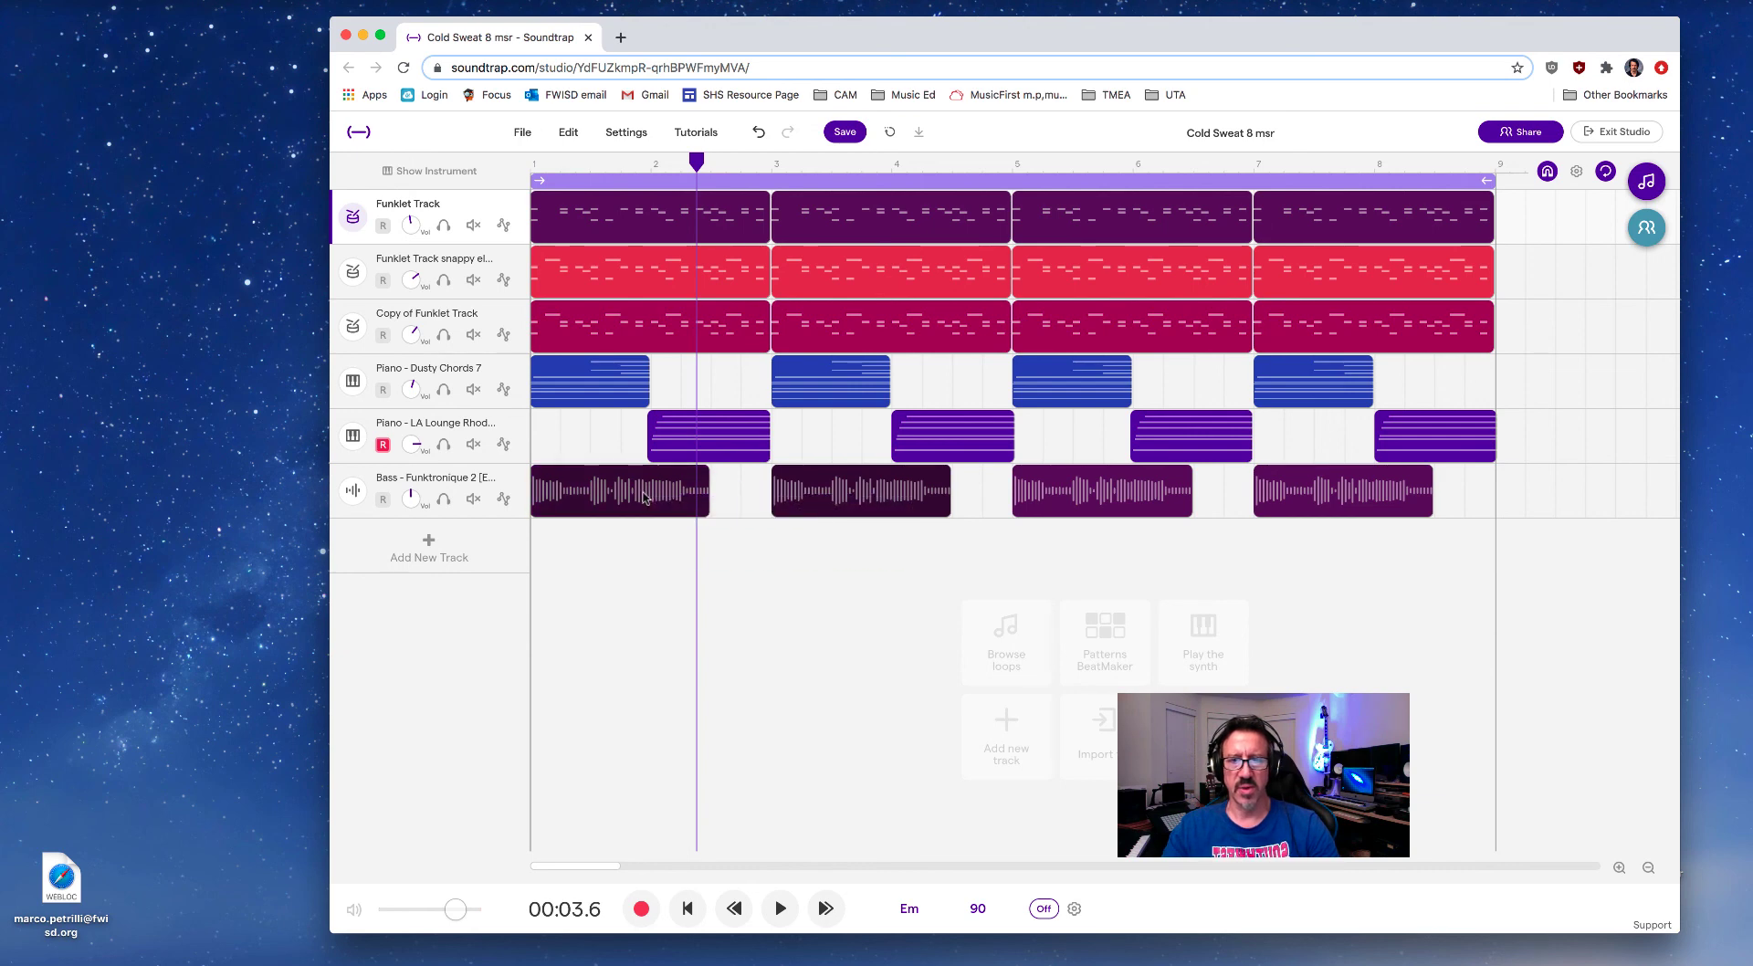
key(Delete)
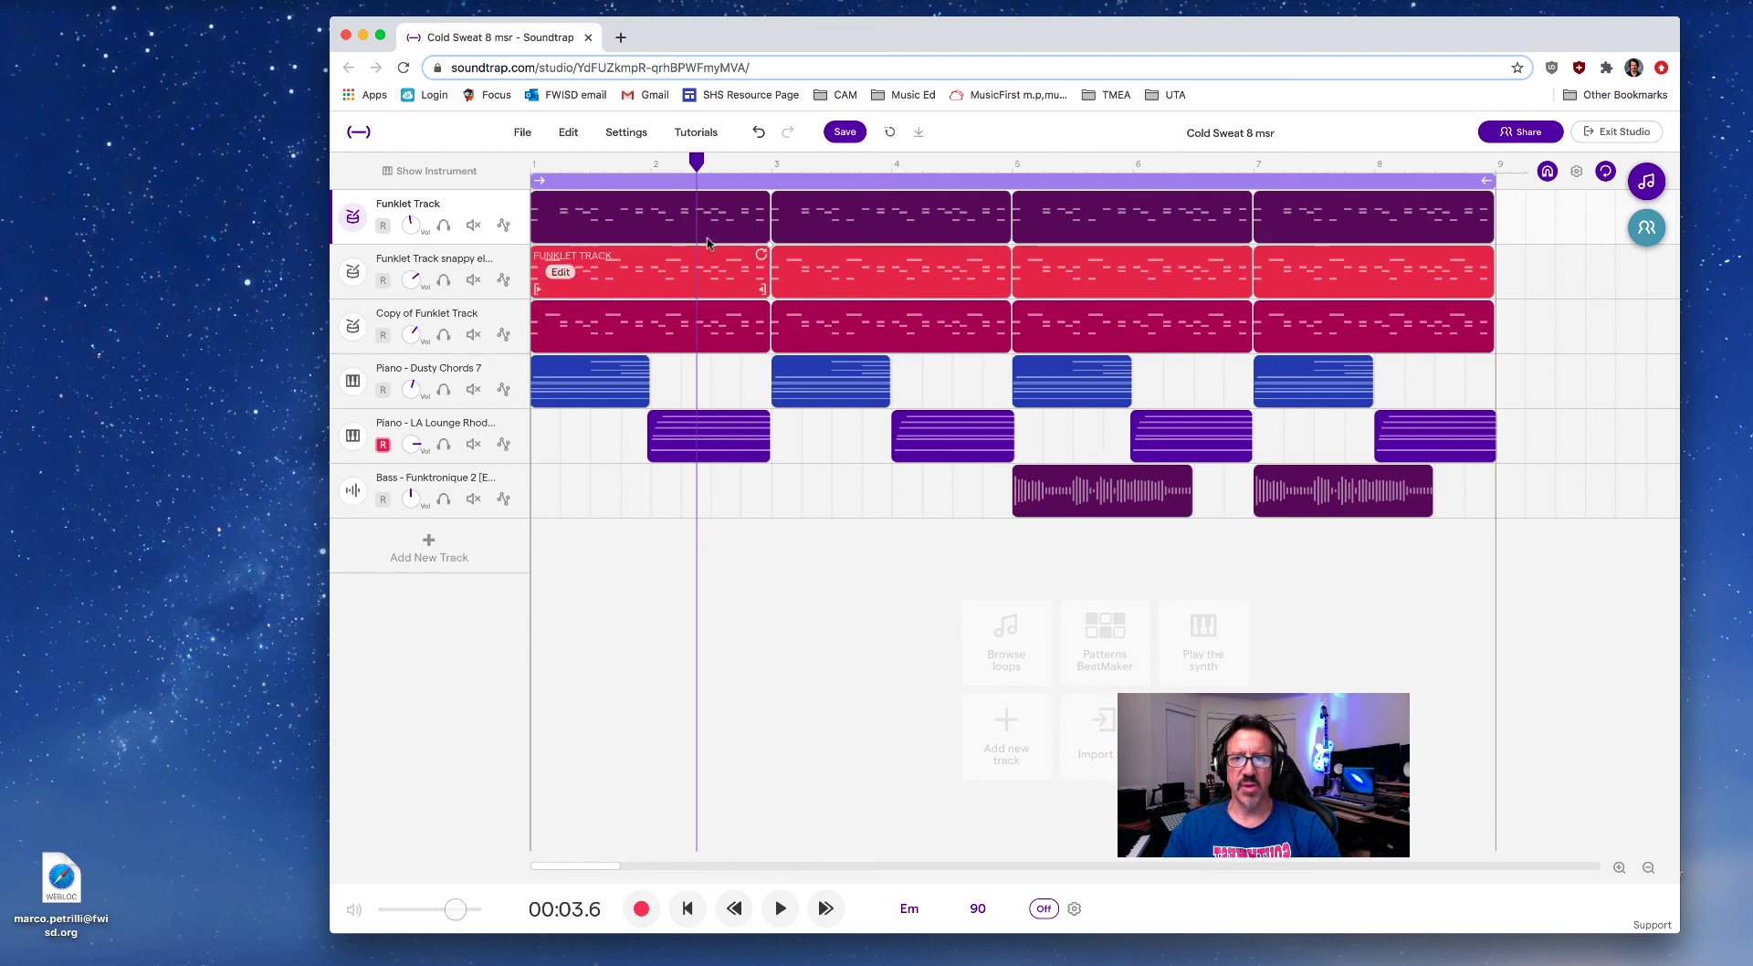
click(783, 907)
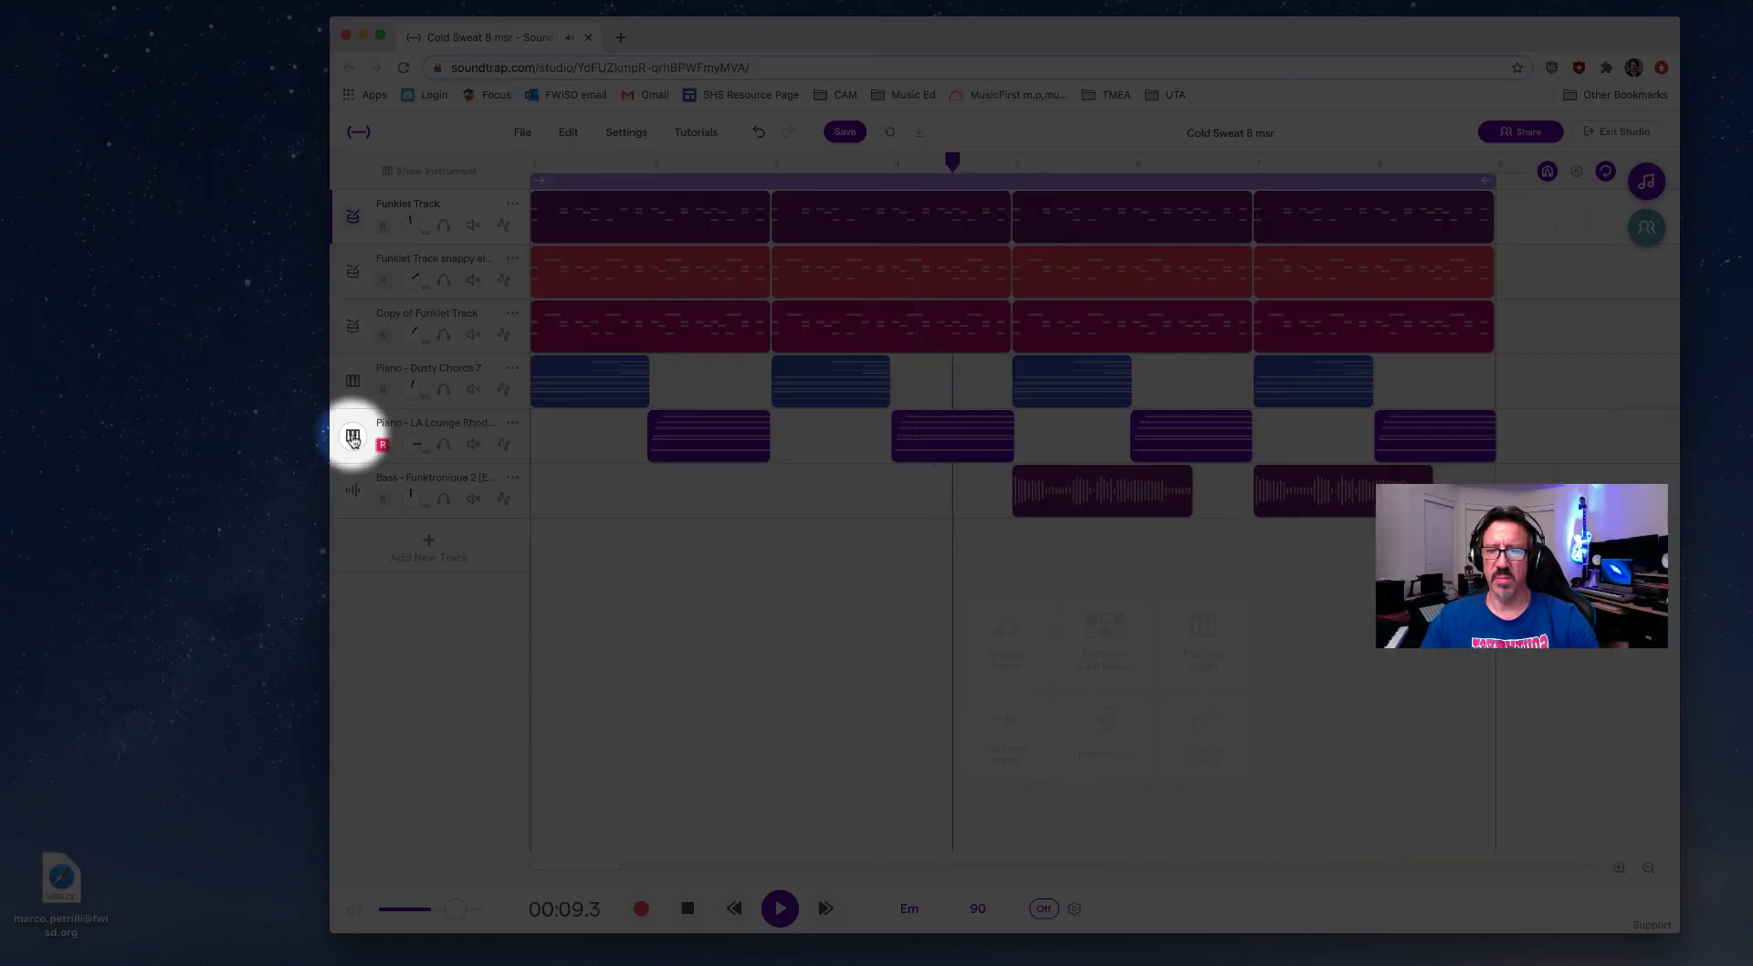
- Show the Warm Rhodes keyboard and play an E minor chord, then an F#–E–B–high E melody
click(353, 438)
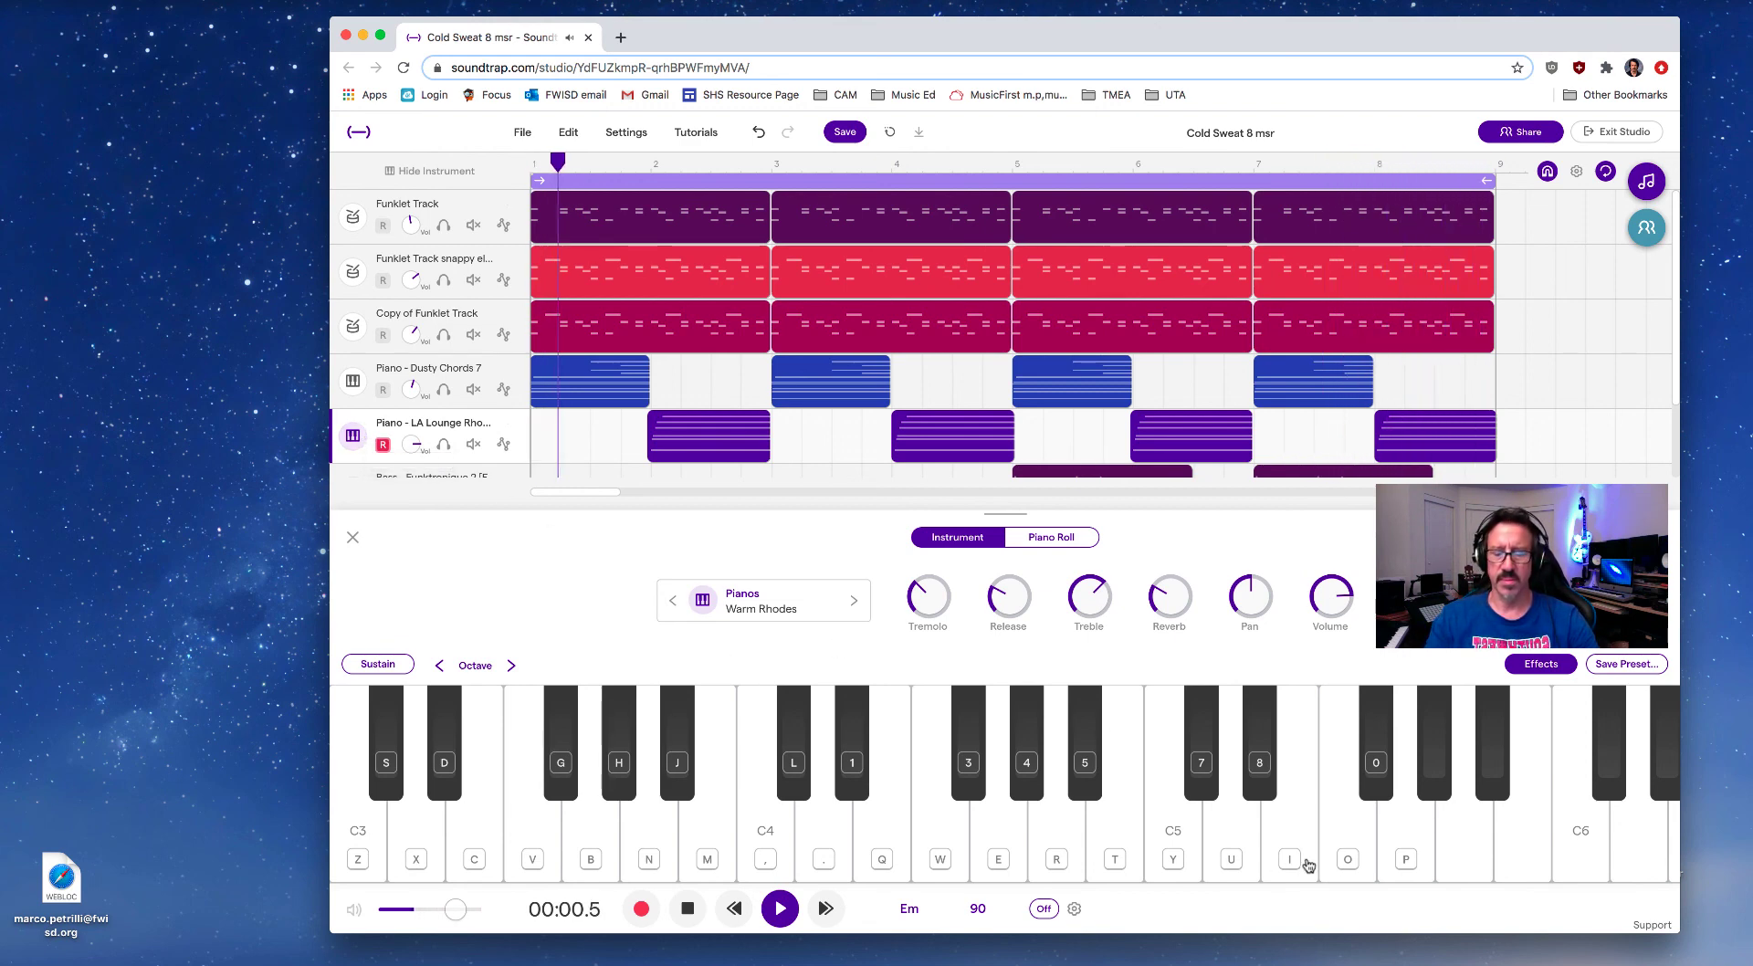
key(c)
key(b)
key(m)
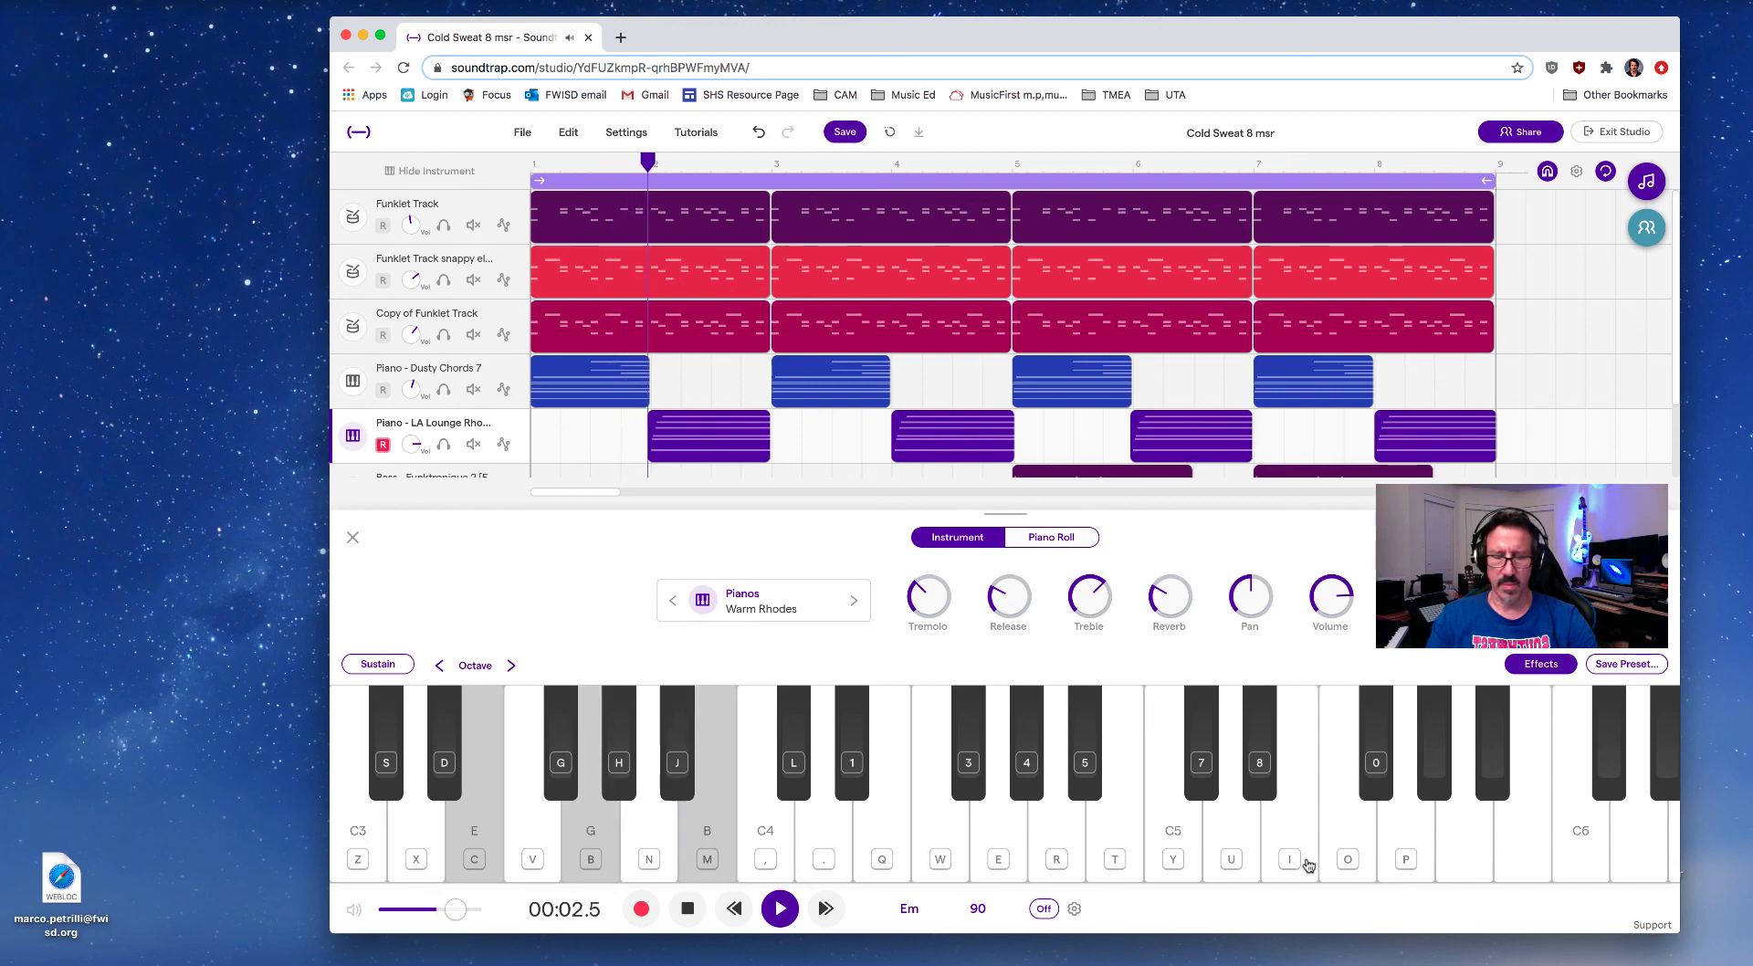
click(881, 869)
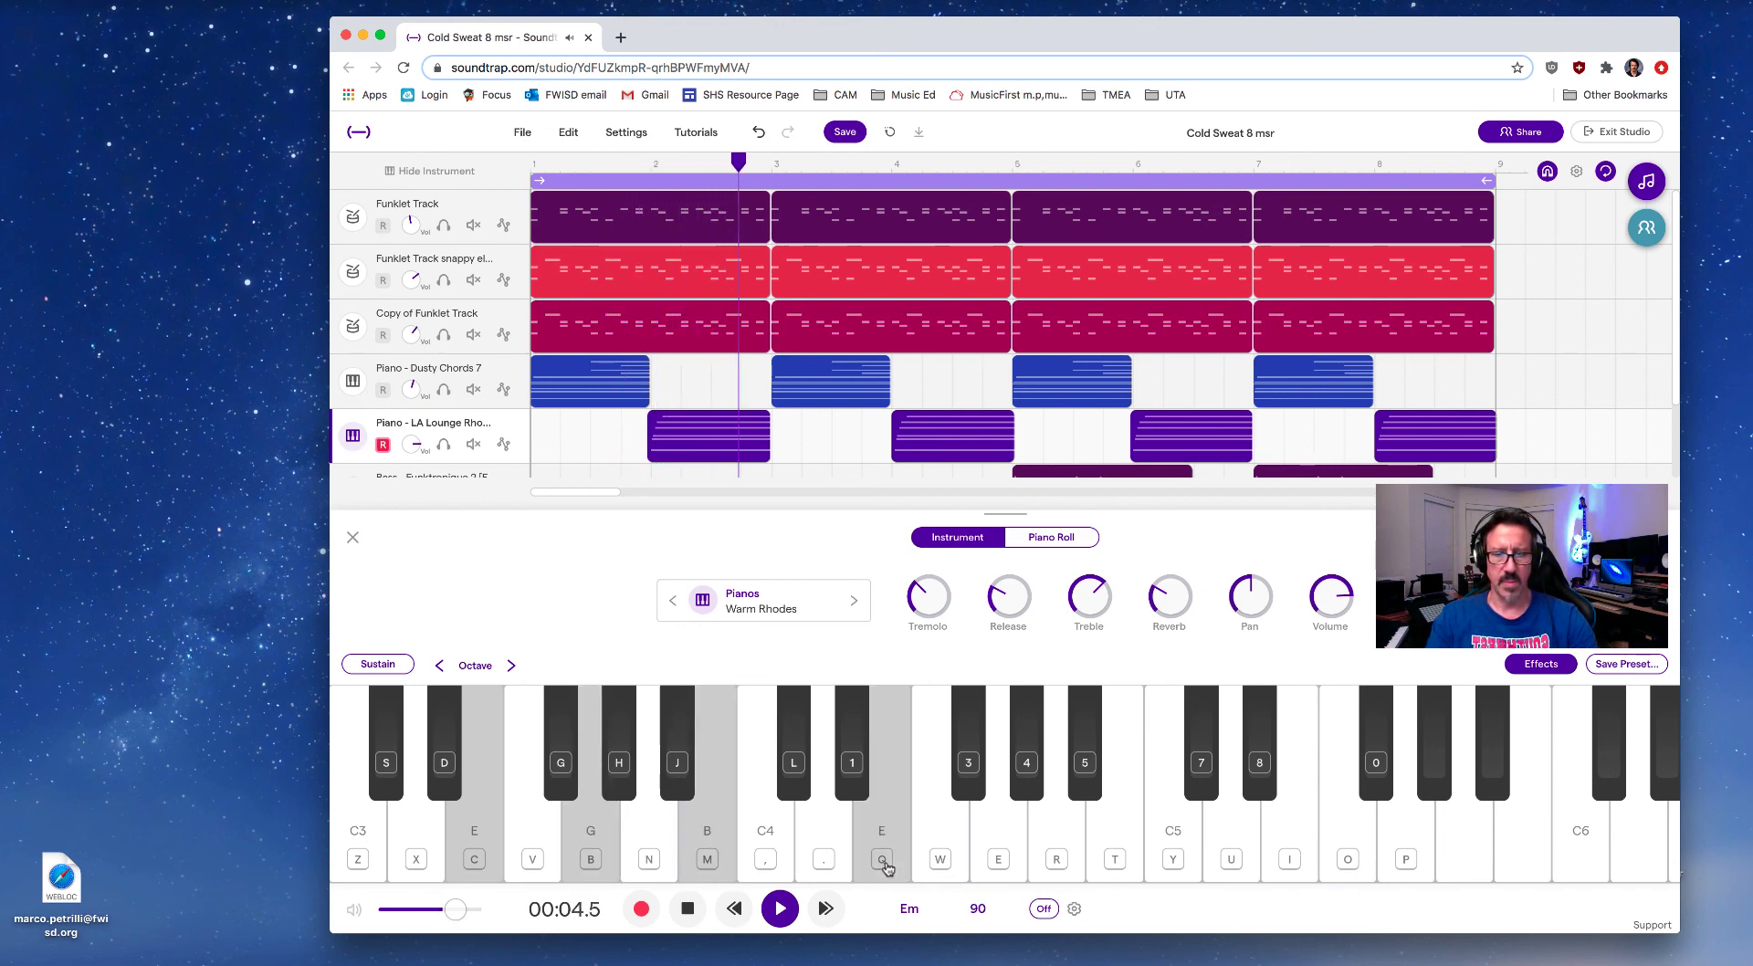
click(983, 772)
click(1001, 827)
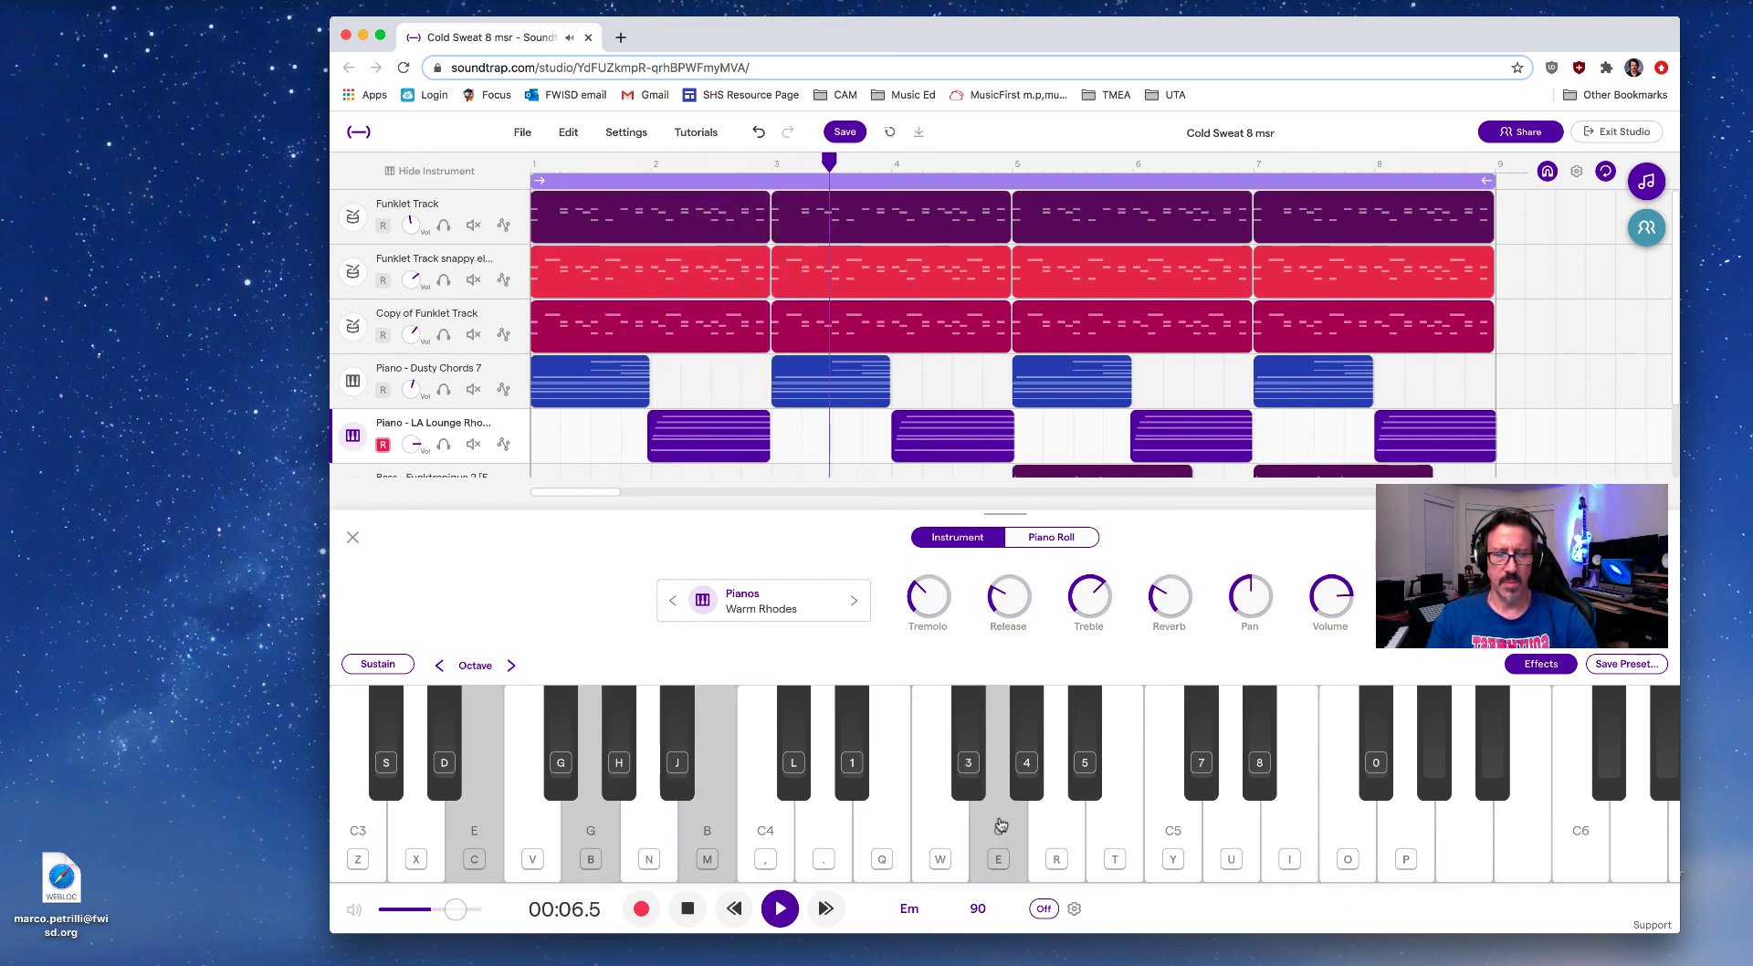
click(1057, 827)
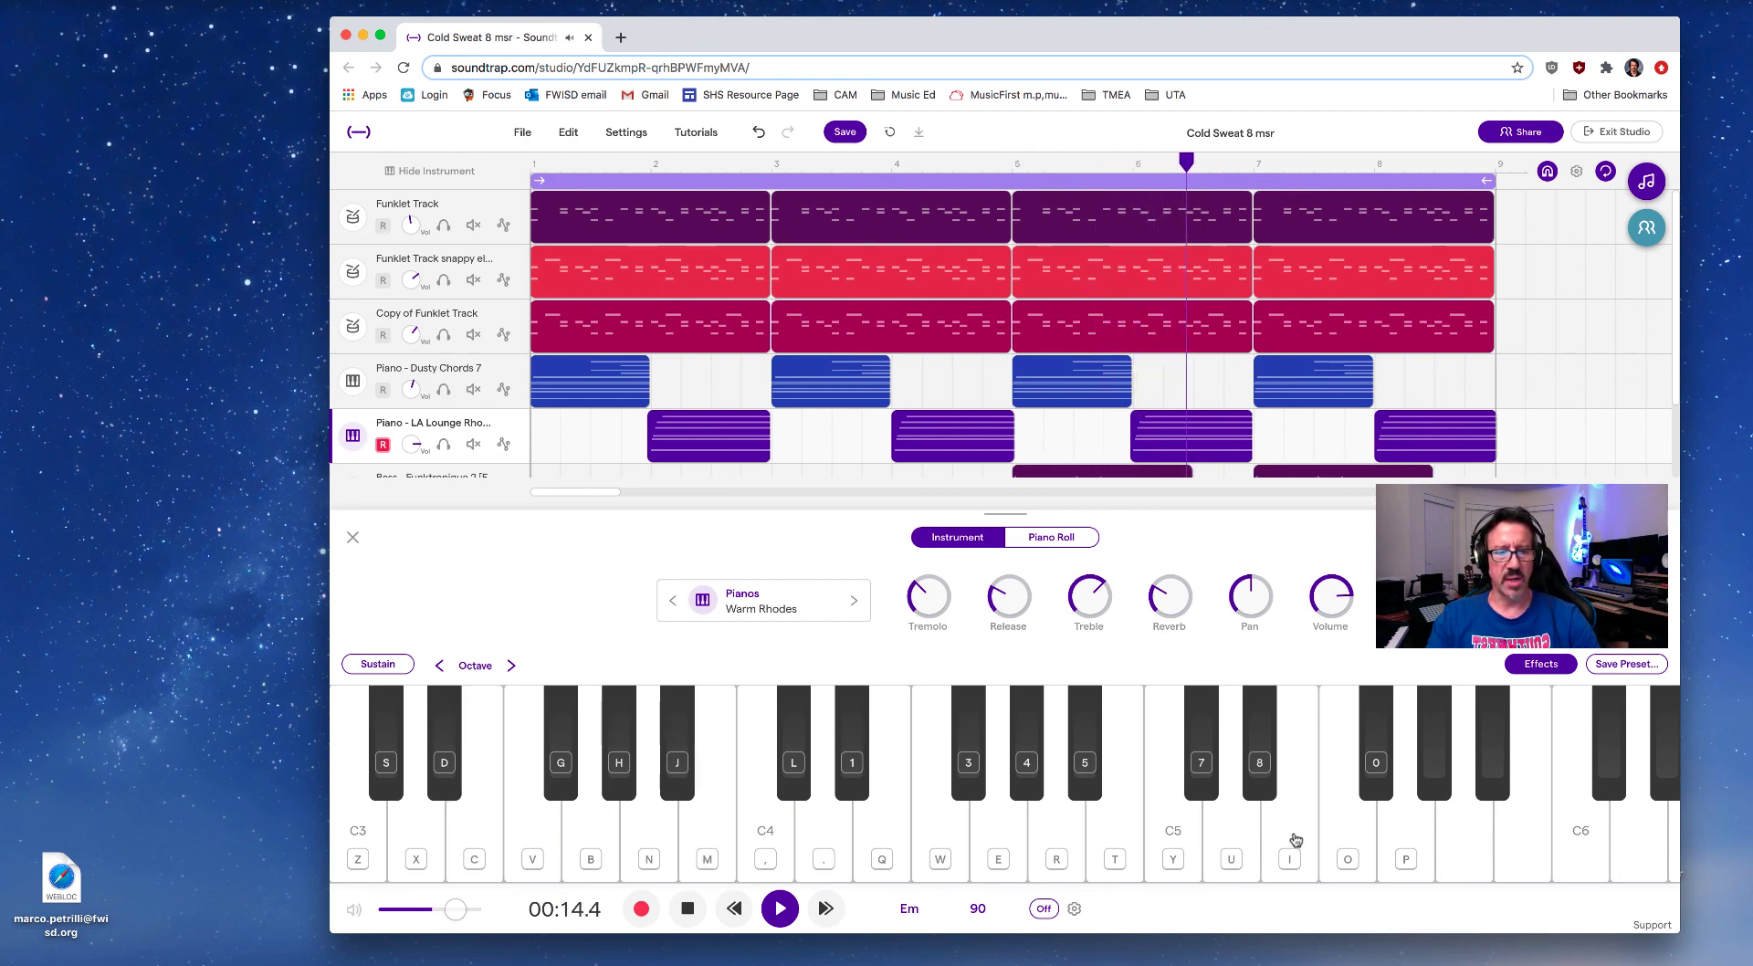
click(1289, 841)
click(1293, 840)
drag(1294, 840, 1120, 860)
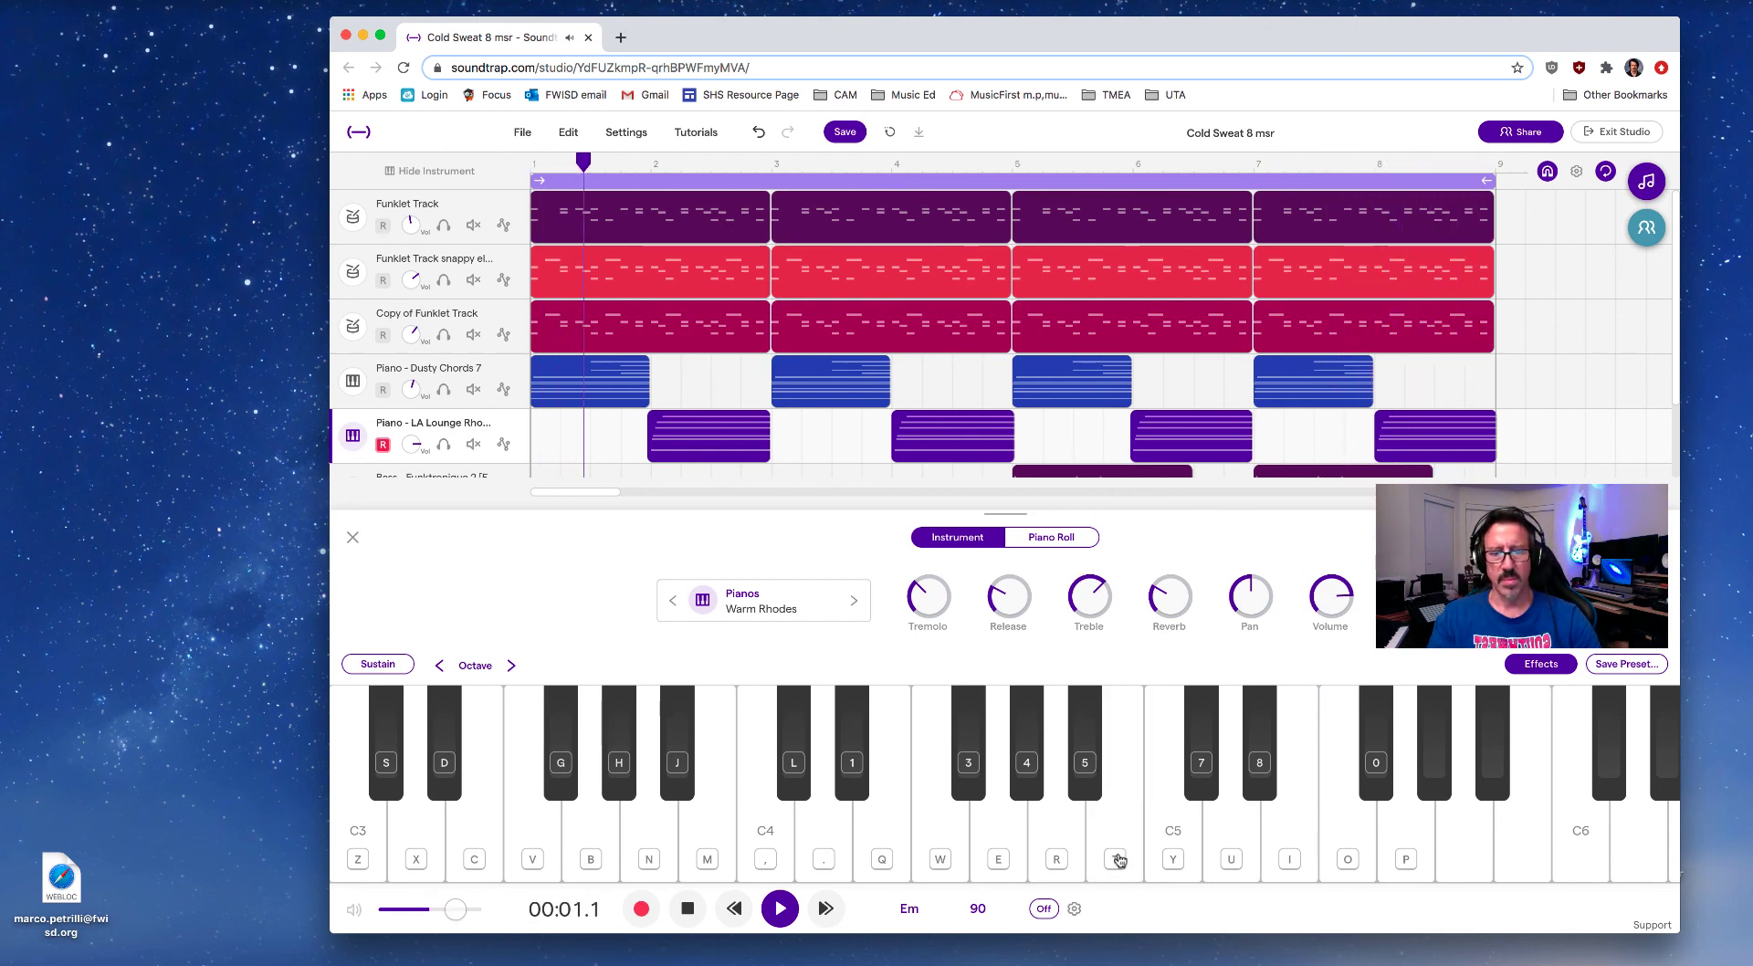
- Hold an E–G–C chord moving to B, then play the high E, F#, E, B phrase
key(c)
key(b)
key(comma)
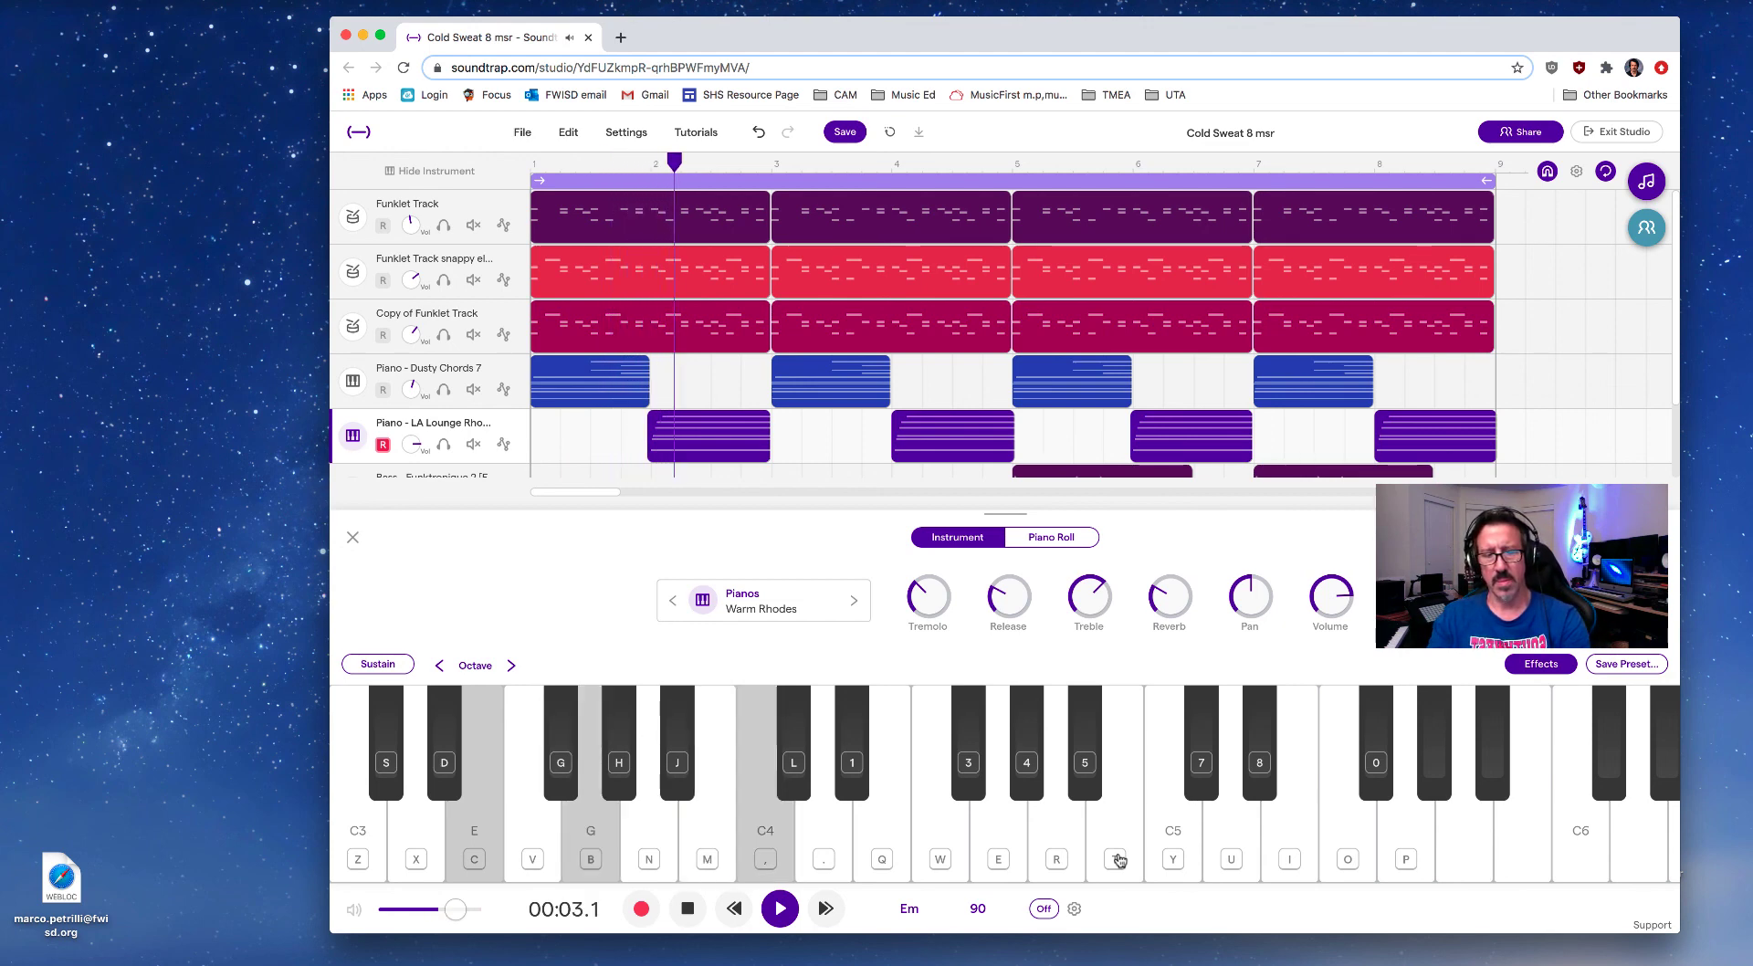
key(m)
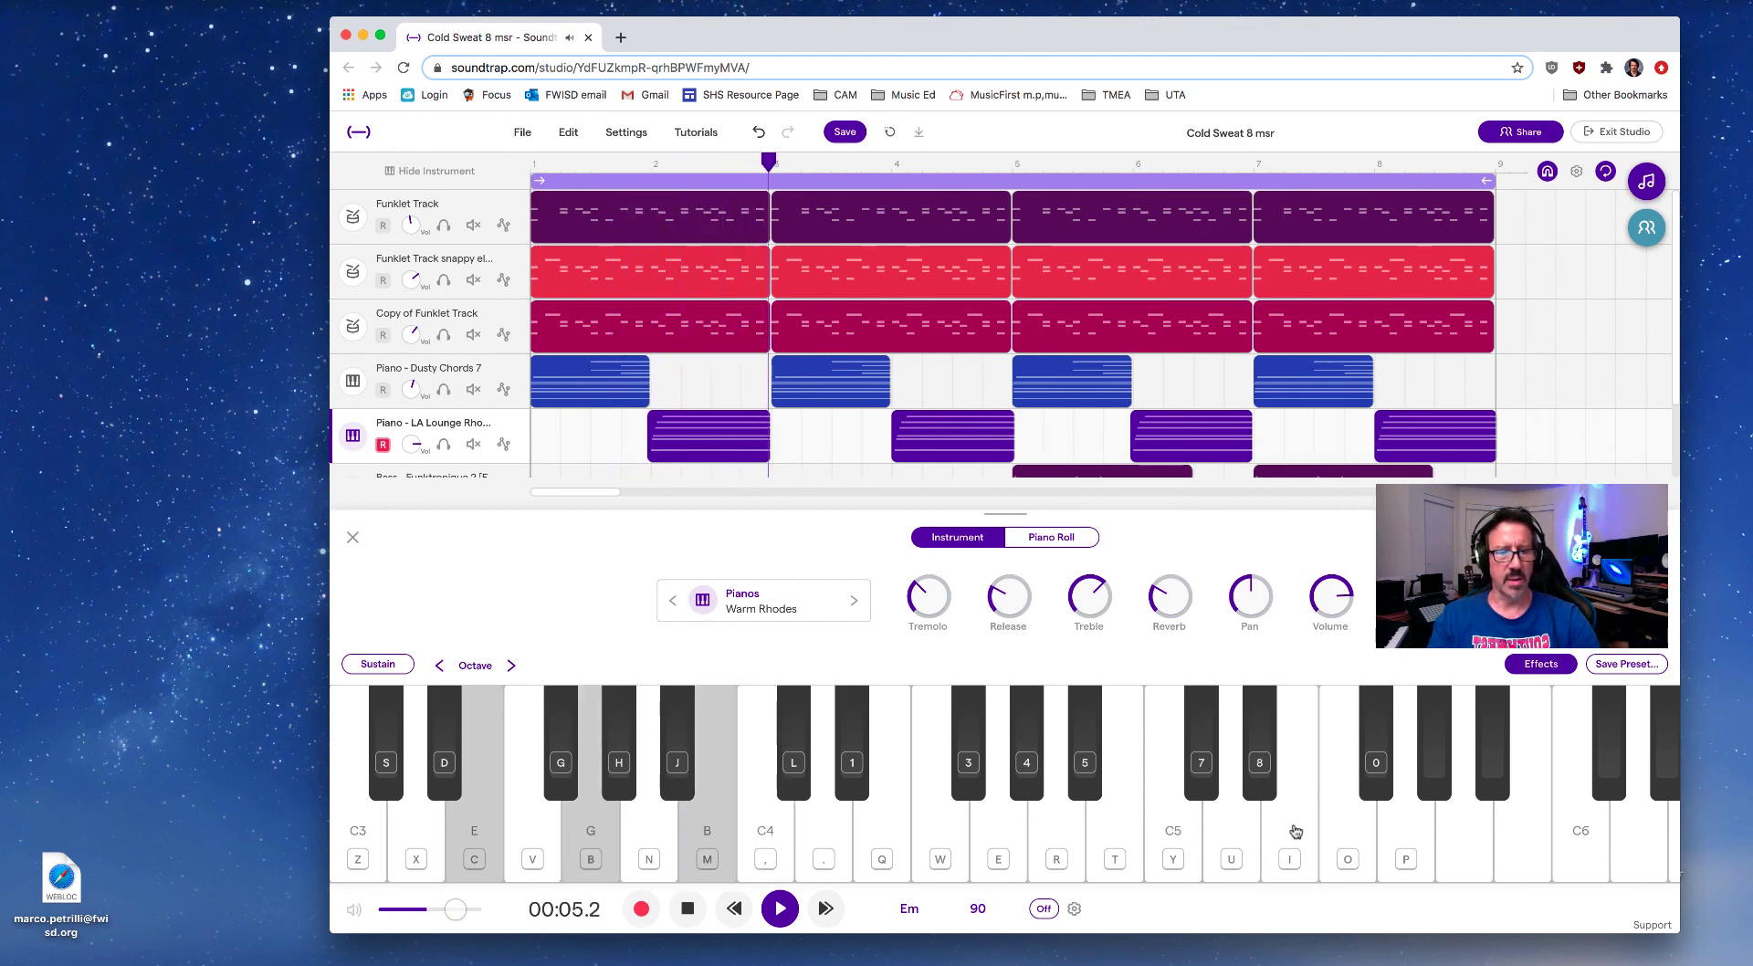
click(1295, 832)
click(1377, 778)
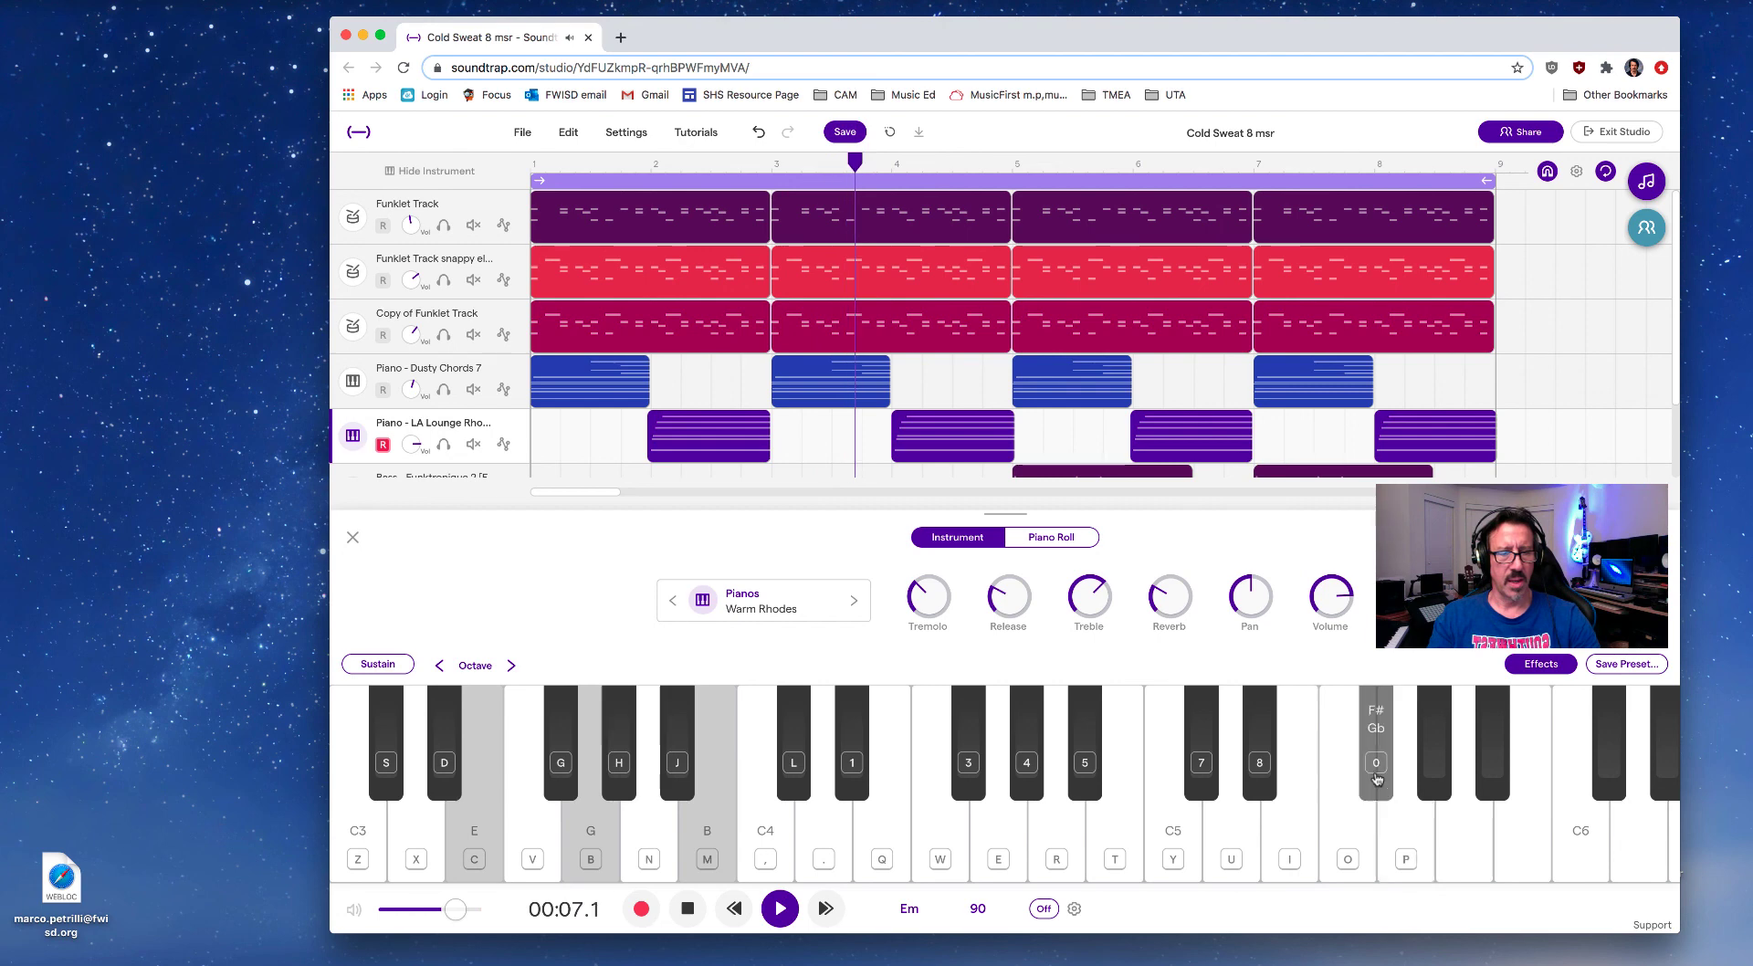
click(1277, 833)
click(1113, 845)
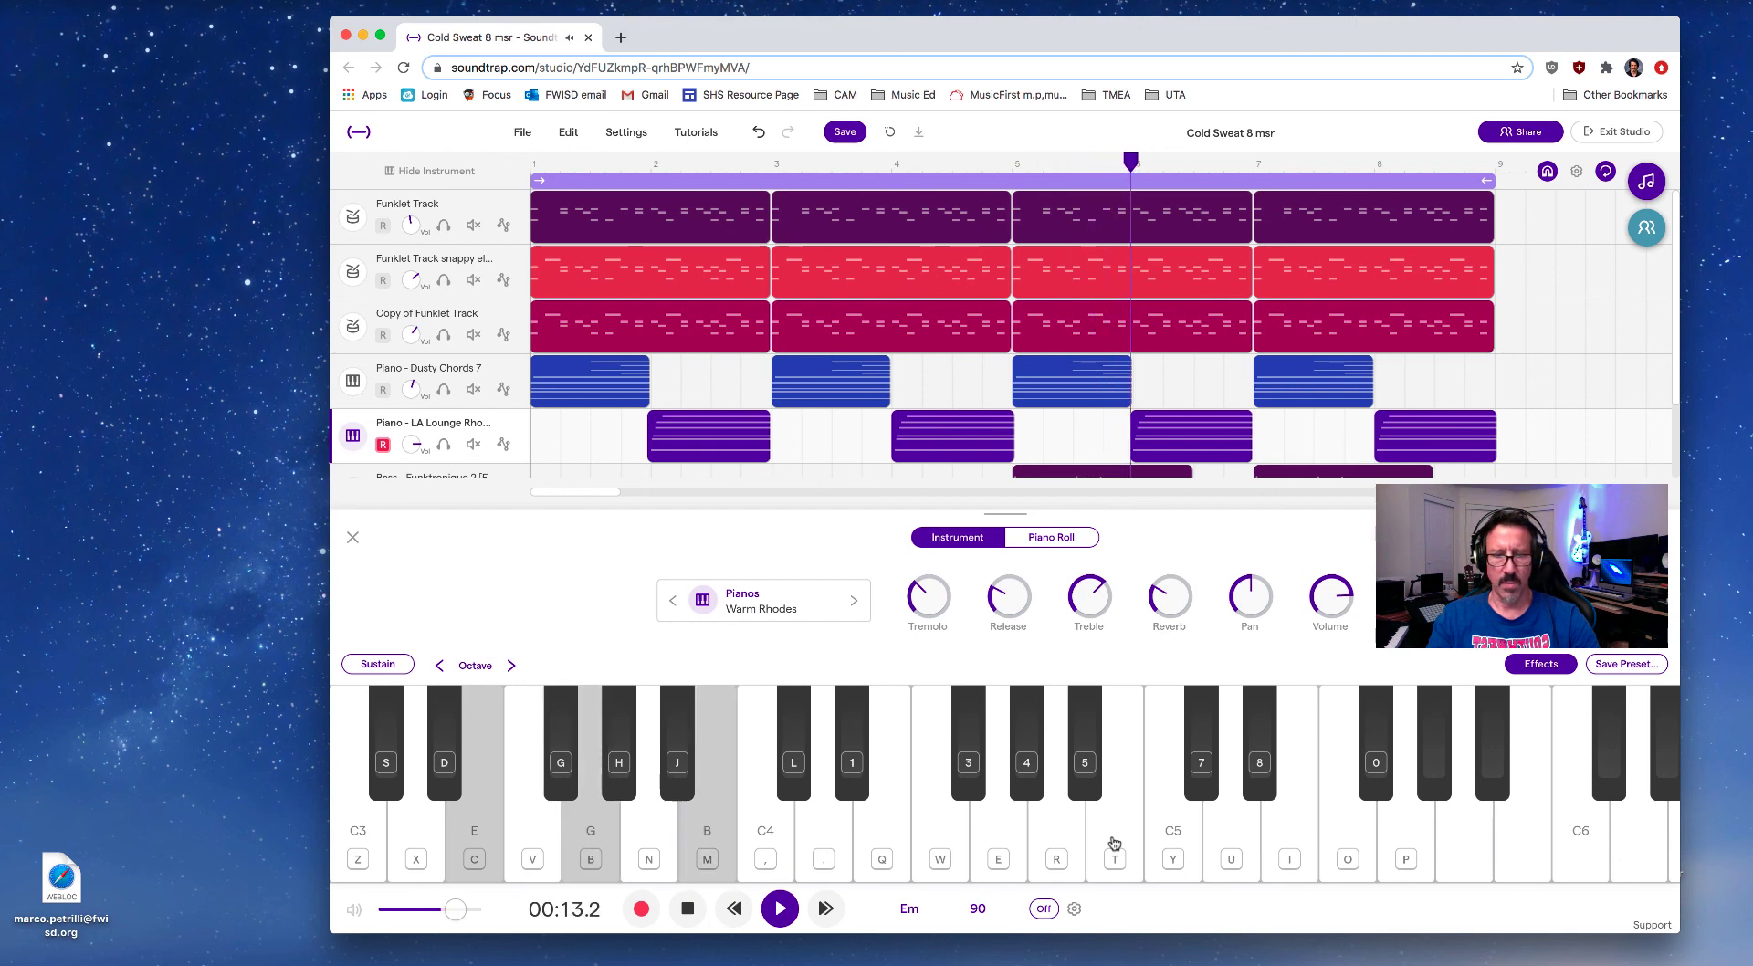
- Play the closing phrase E, F#, B, high E, C5, B, F#, E, low B, then stop and save
click(892, 842)
click(982, 778)
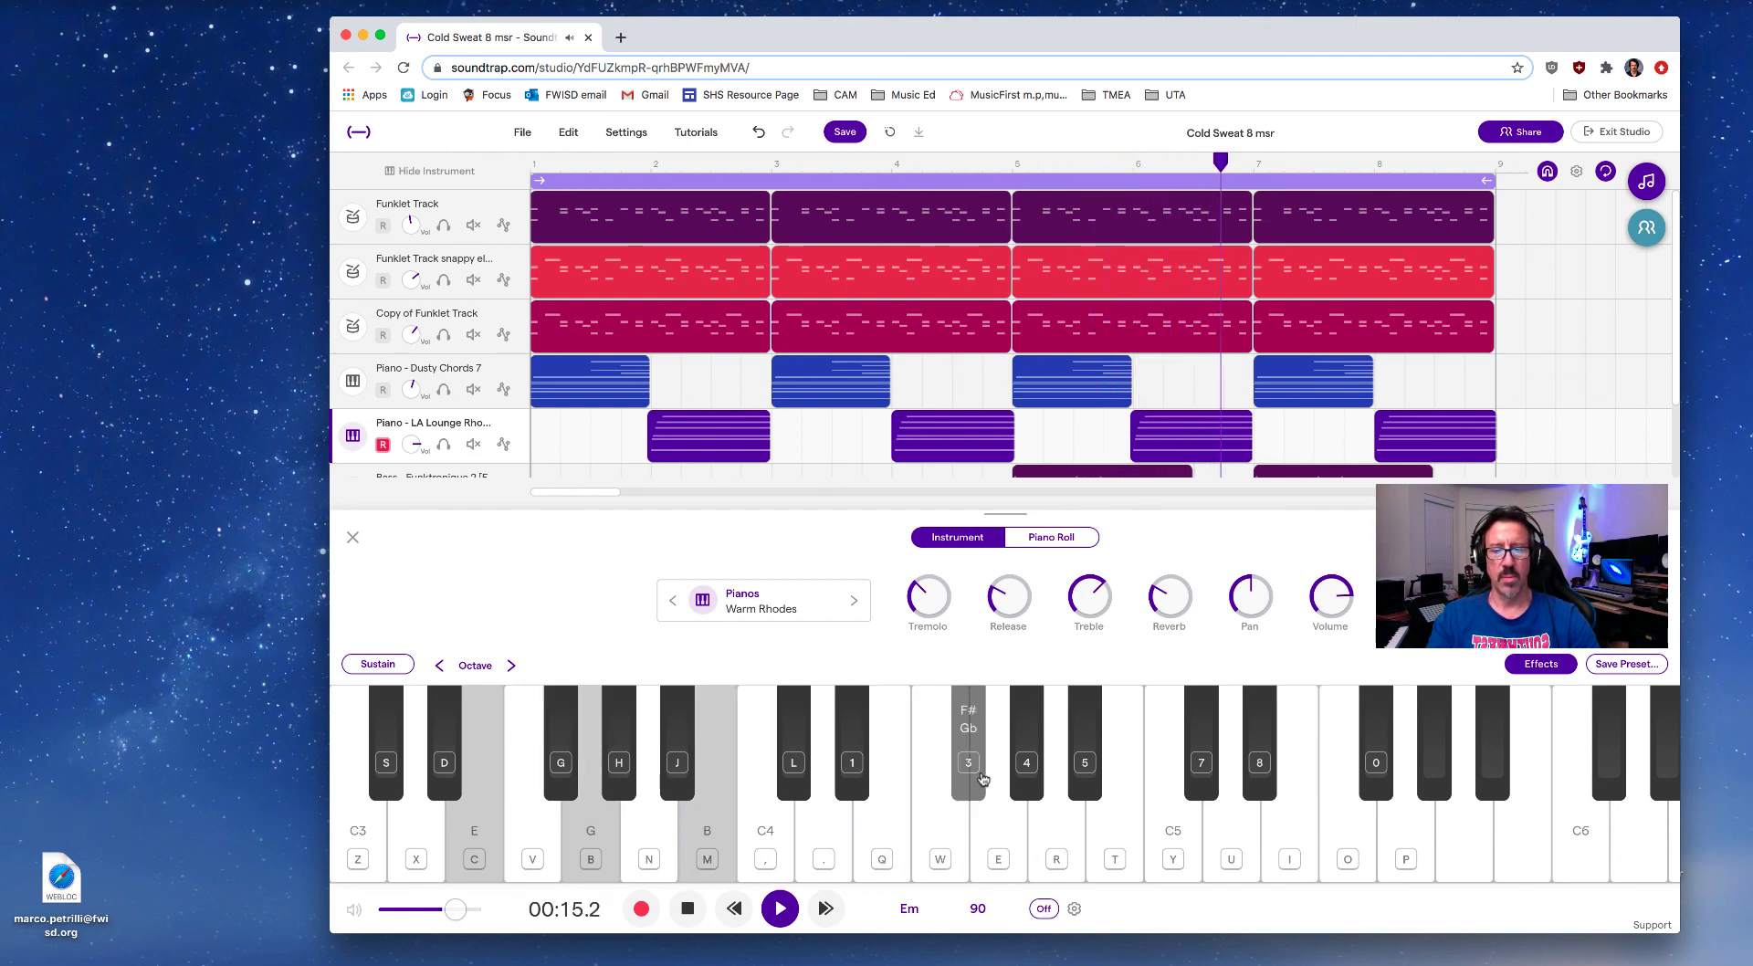
click(1094, 825)
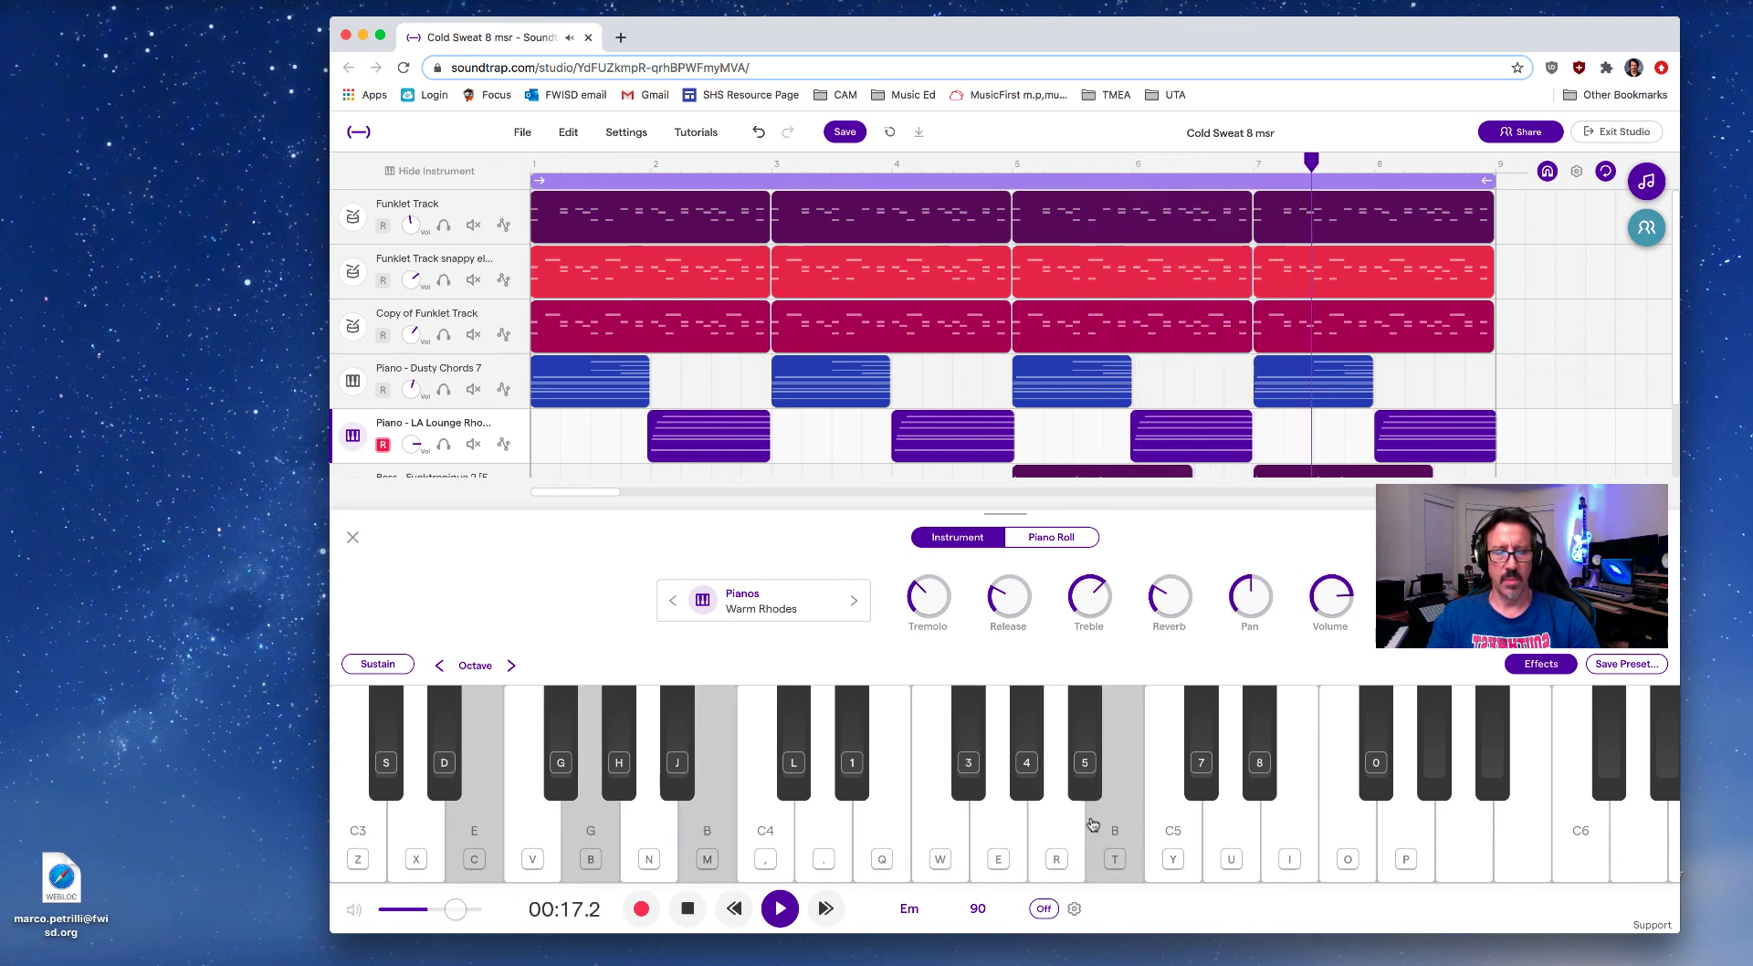
click(1298, 819)
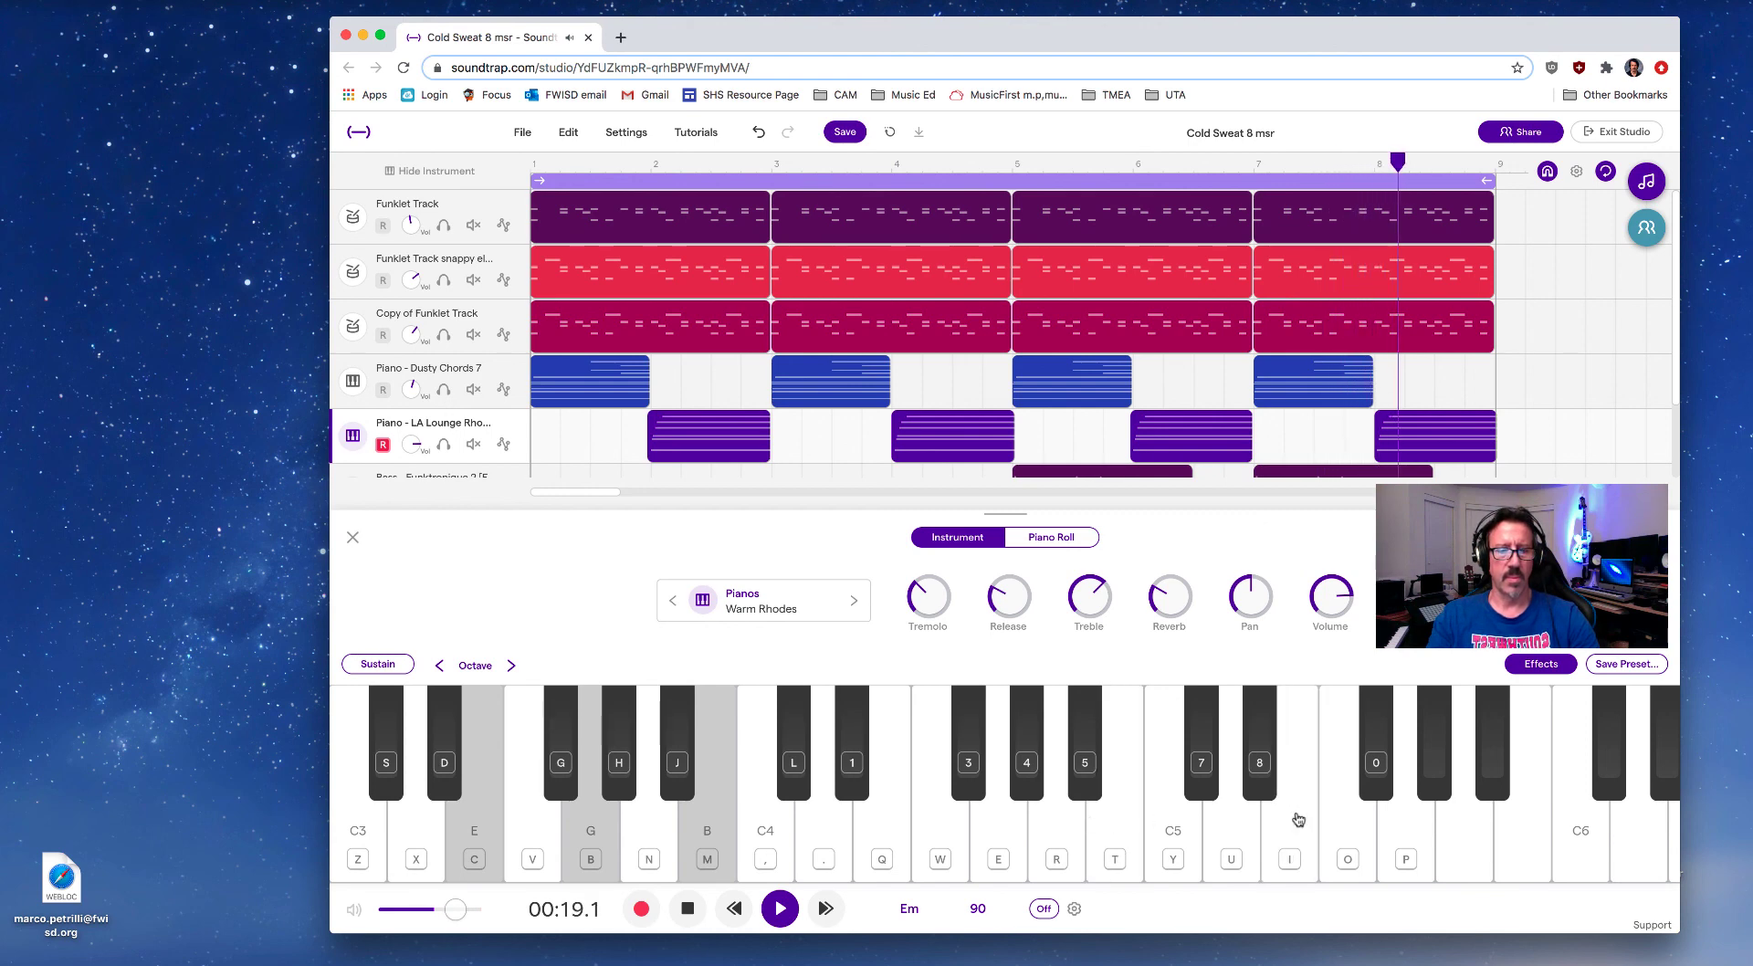
click(1297, 819)
click(1169, 838)
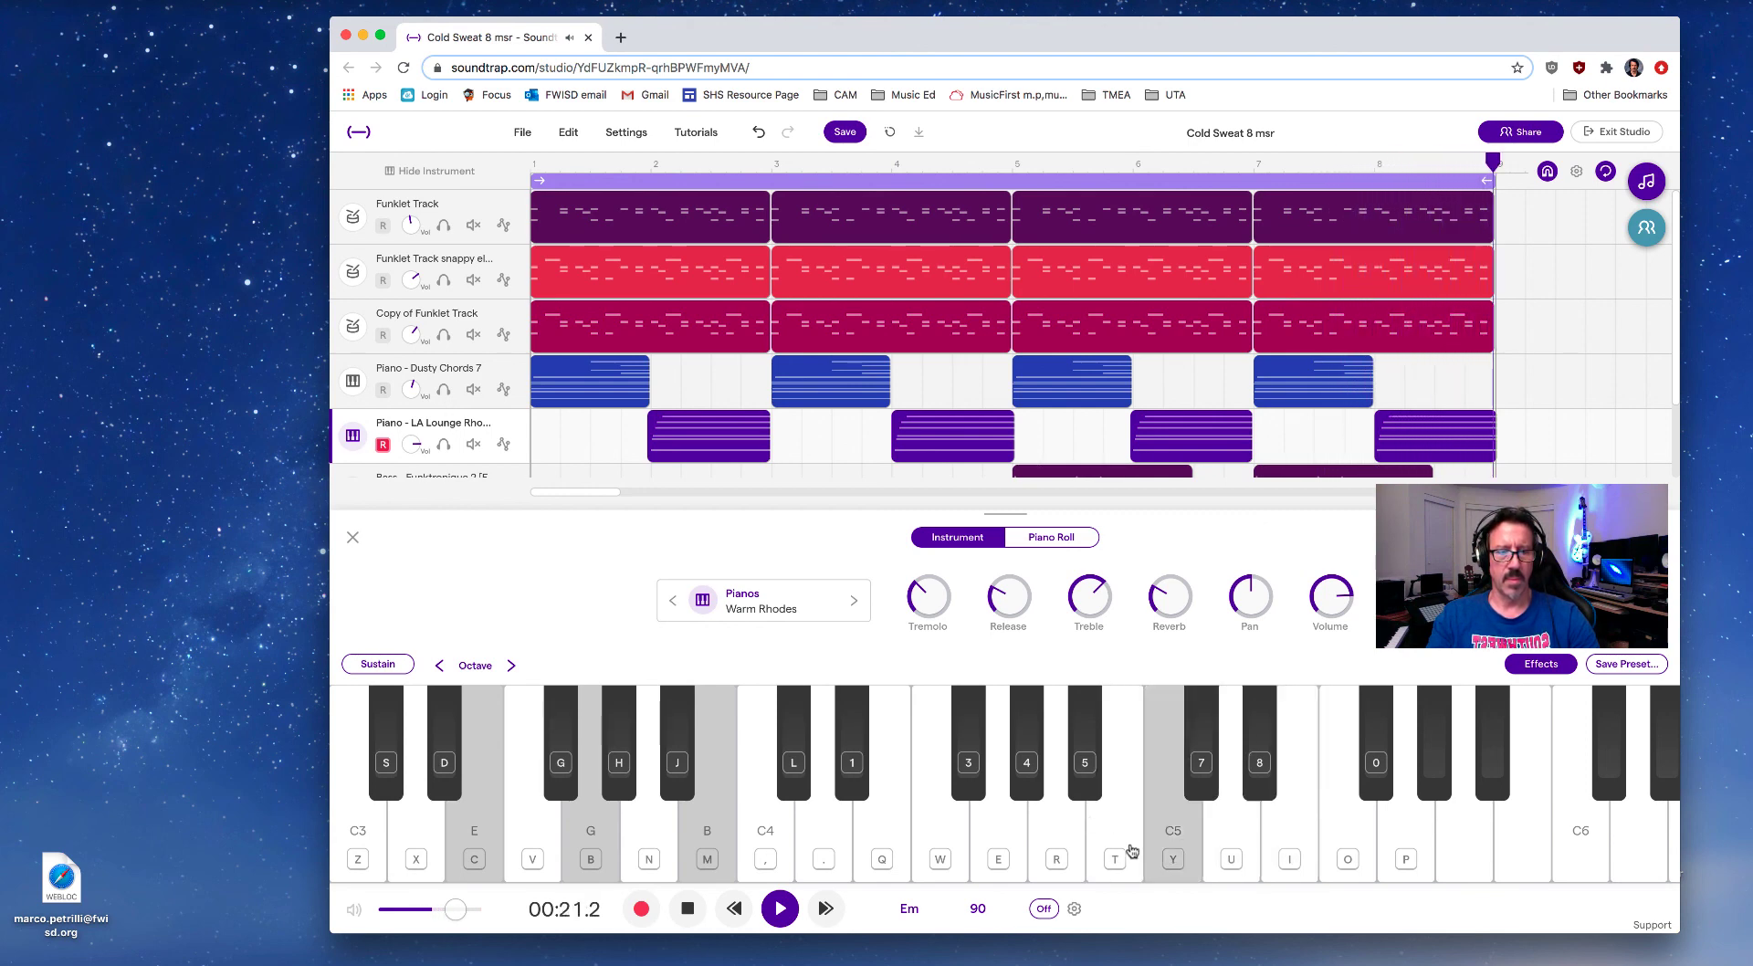
click(1105, 847)
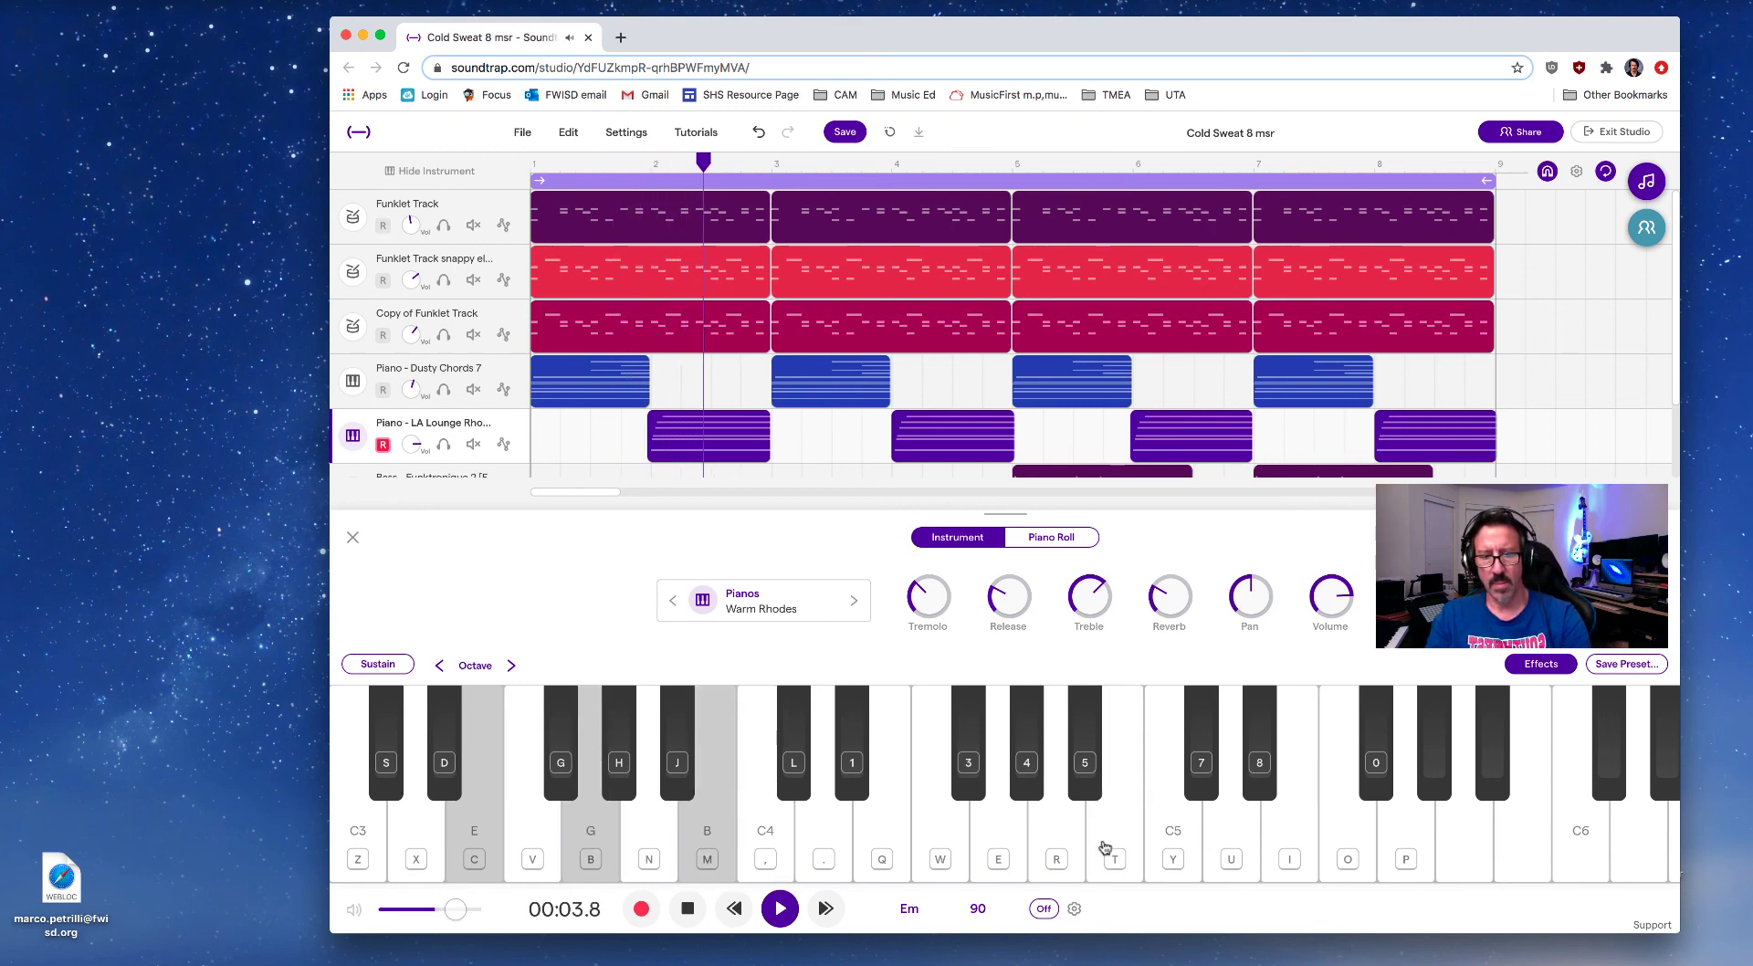
click(953, 787)
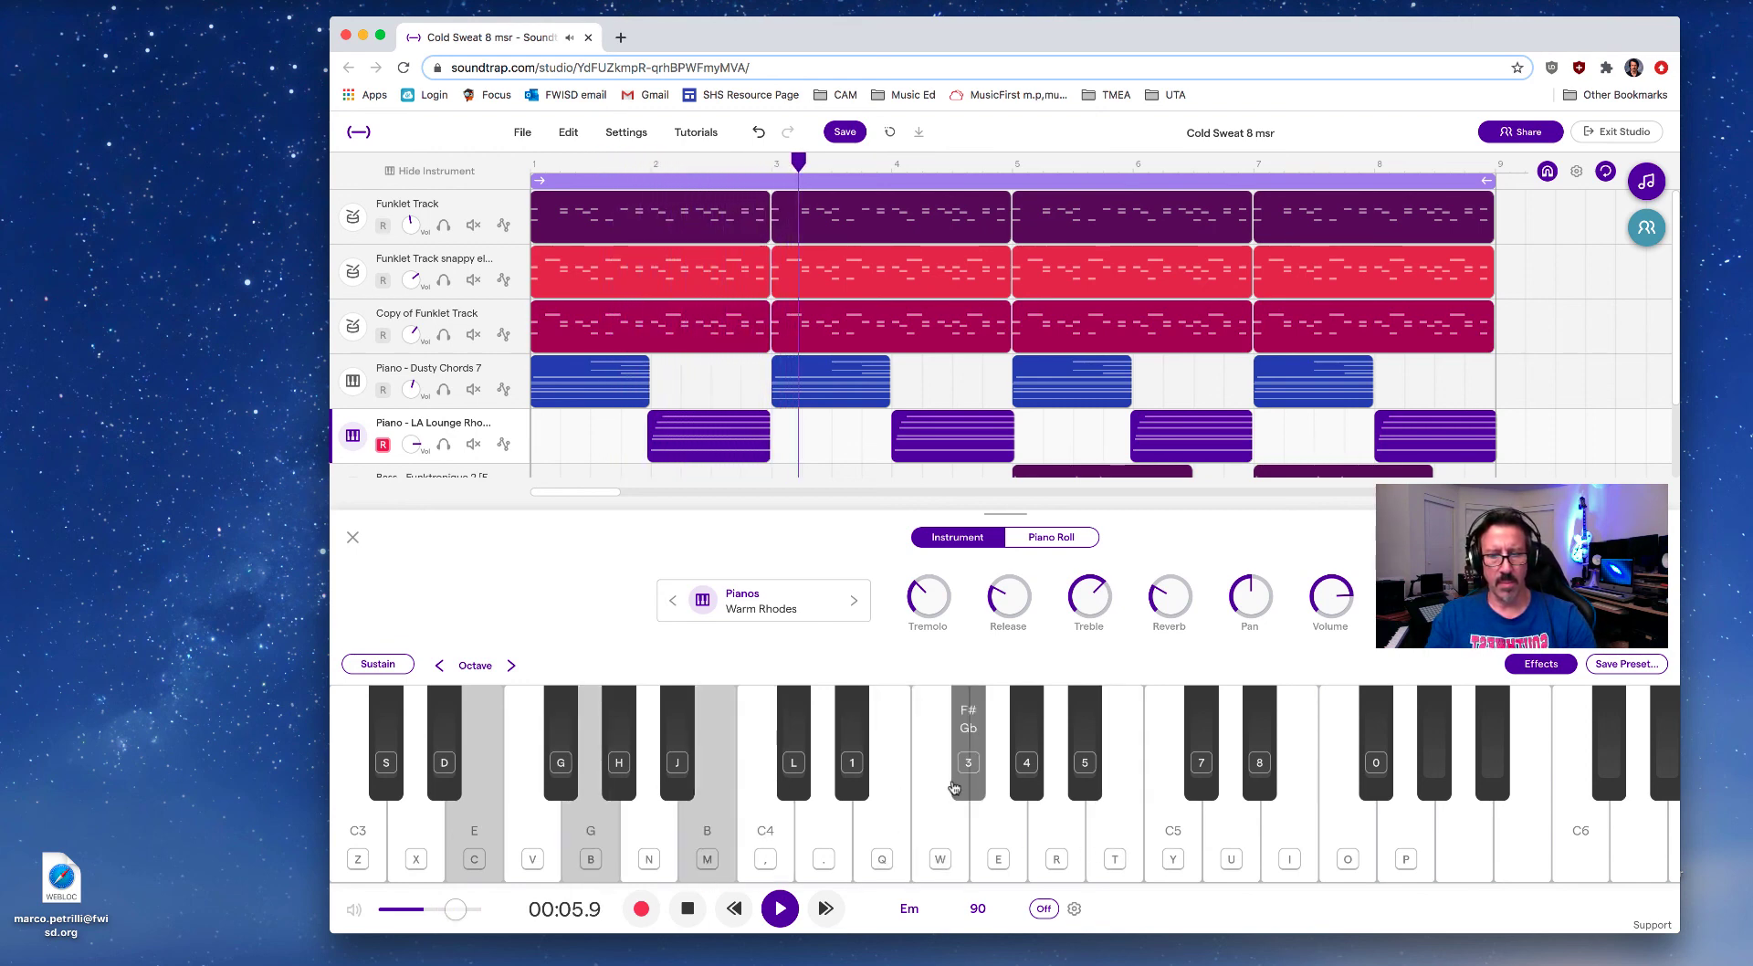
click(898, 824)
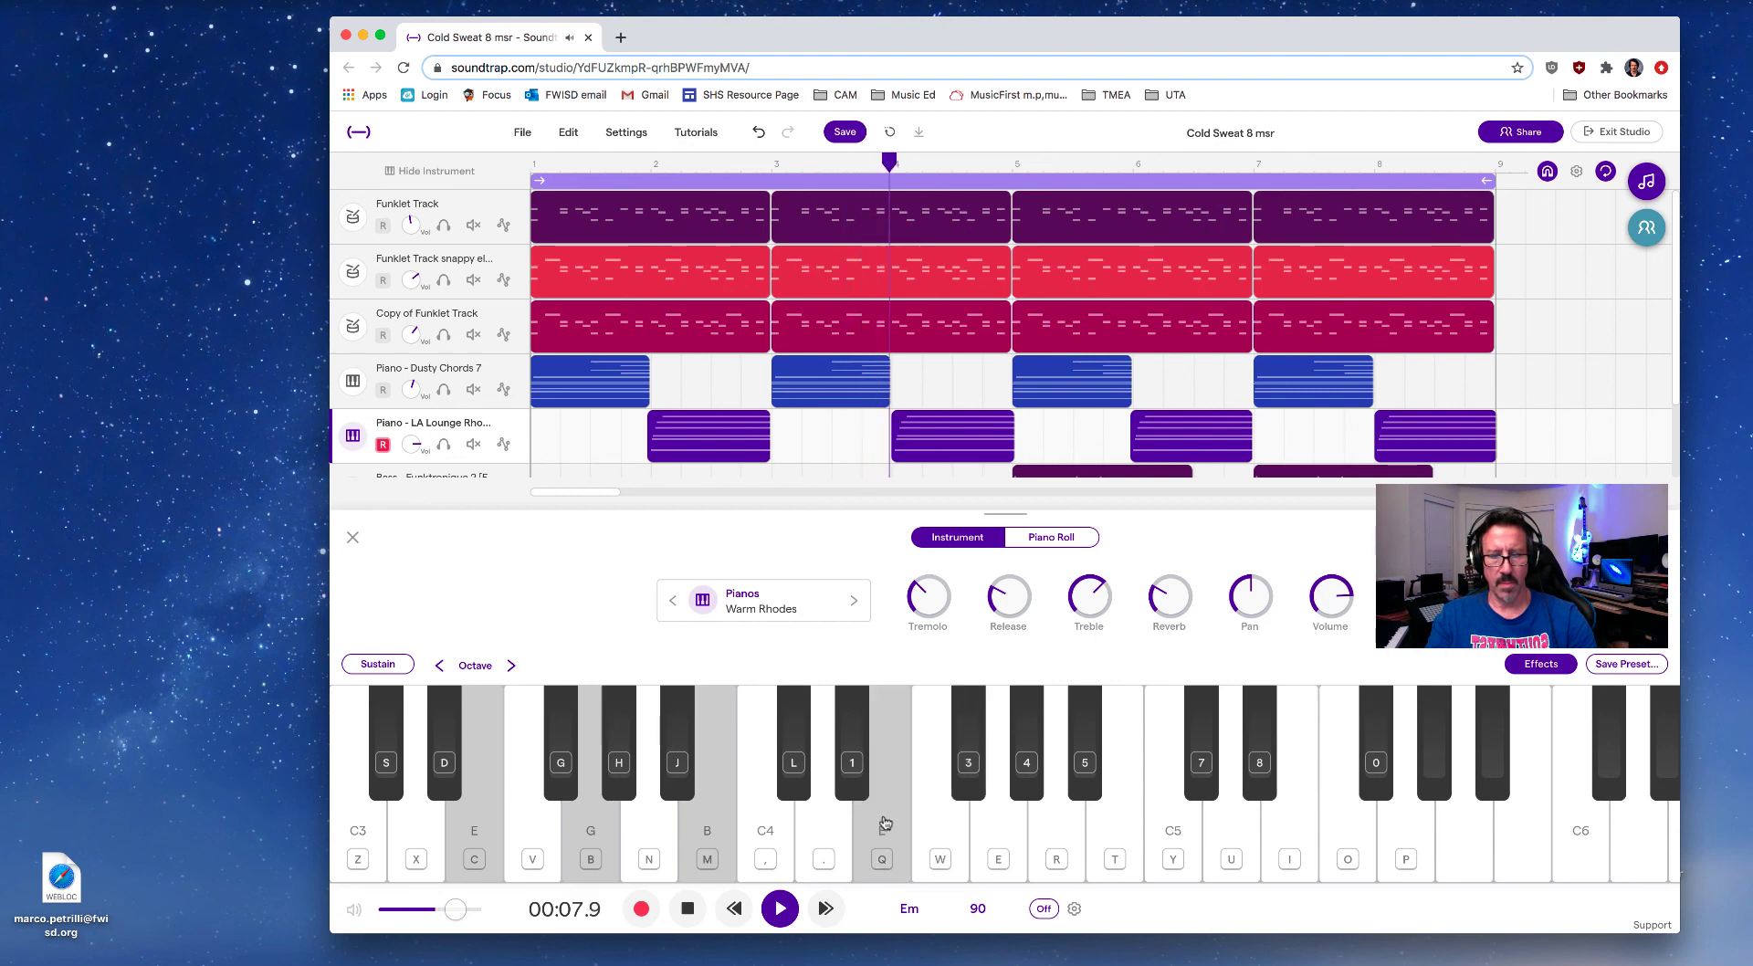
click(720, 840)
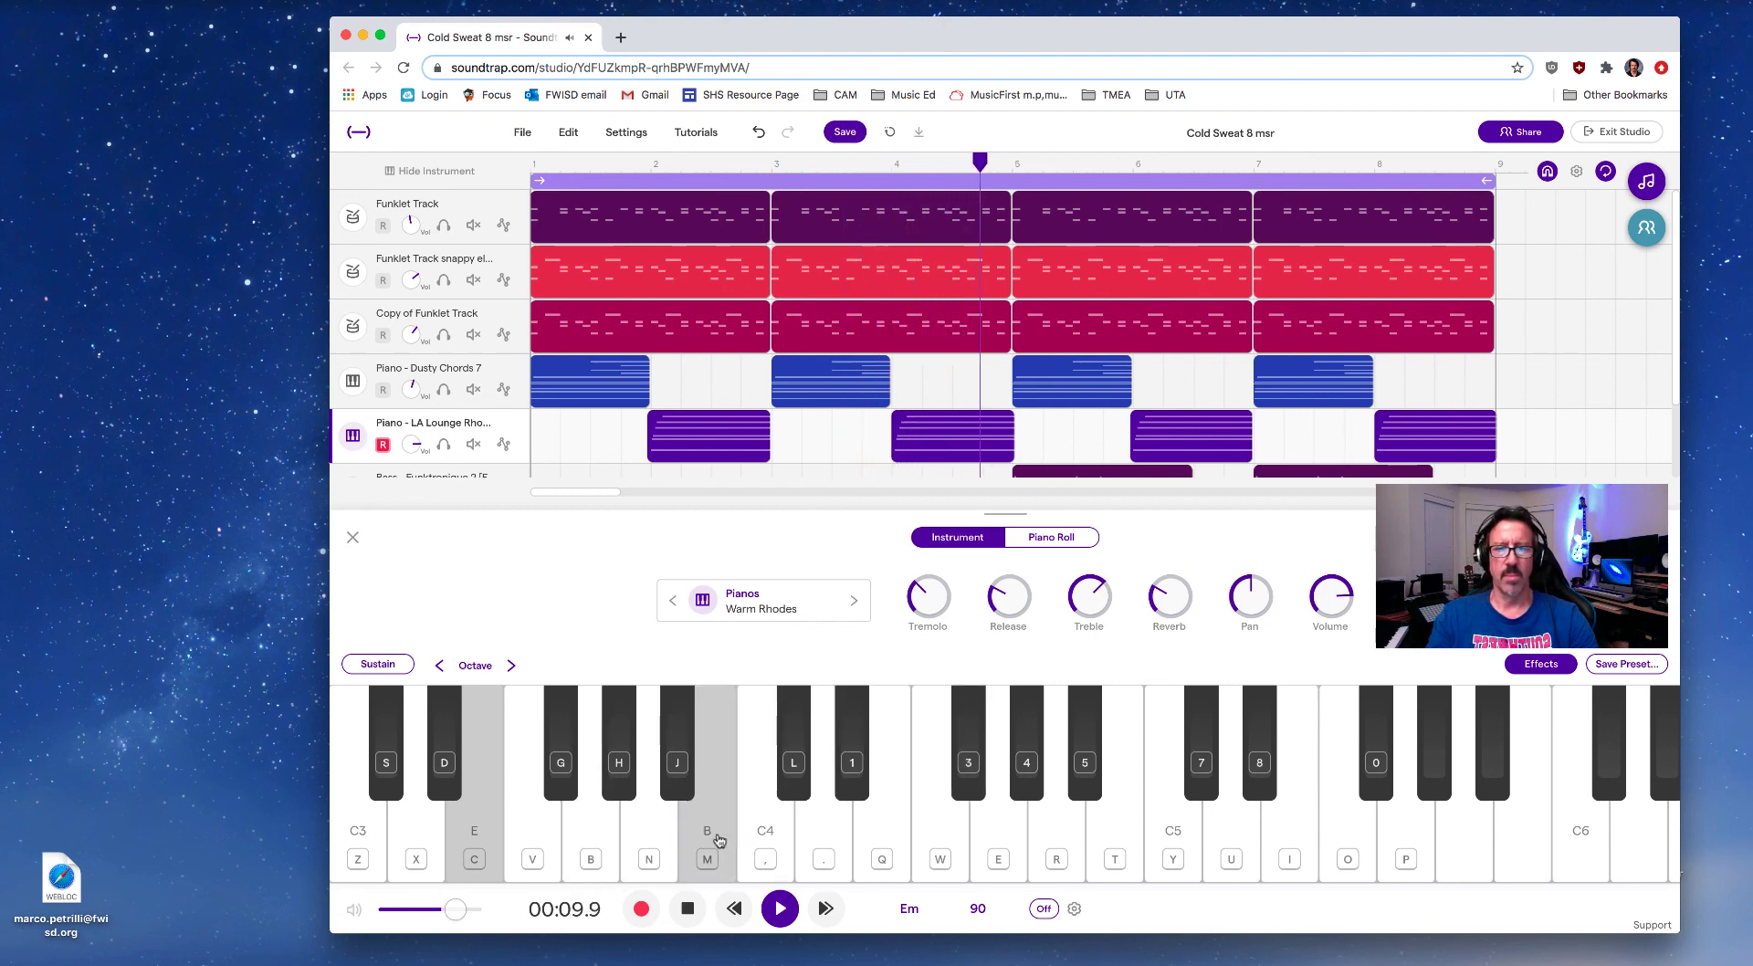
key(space)
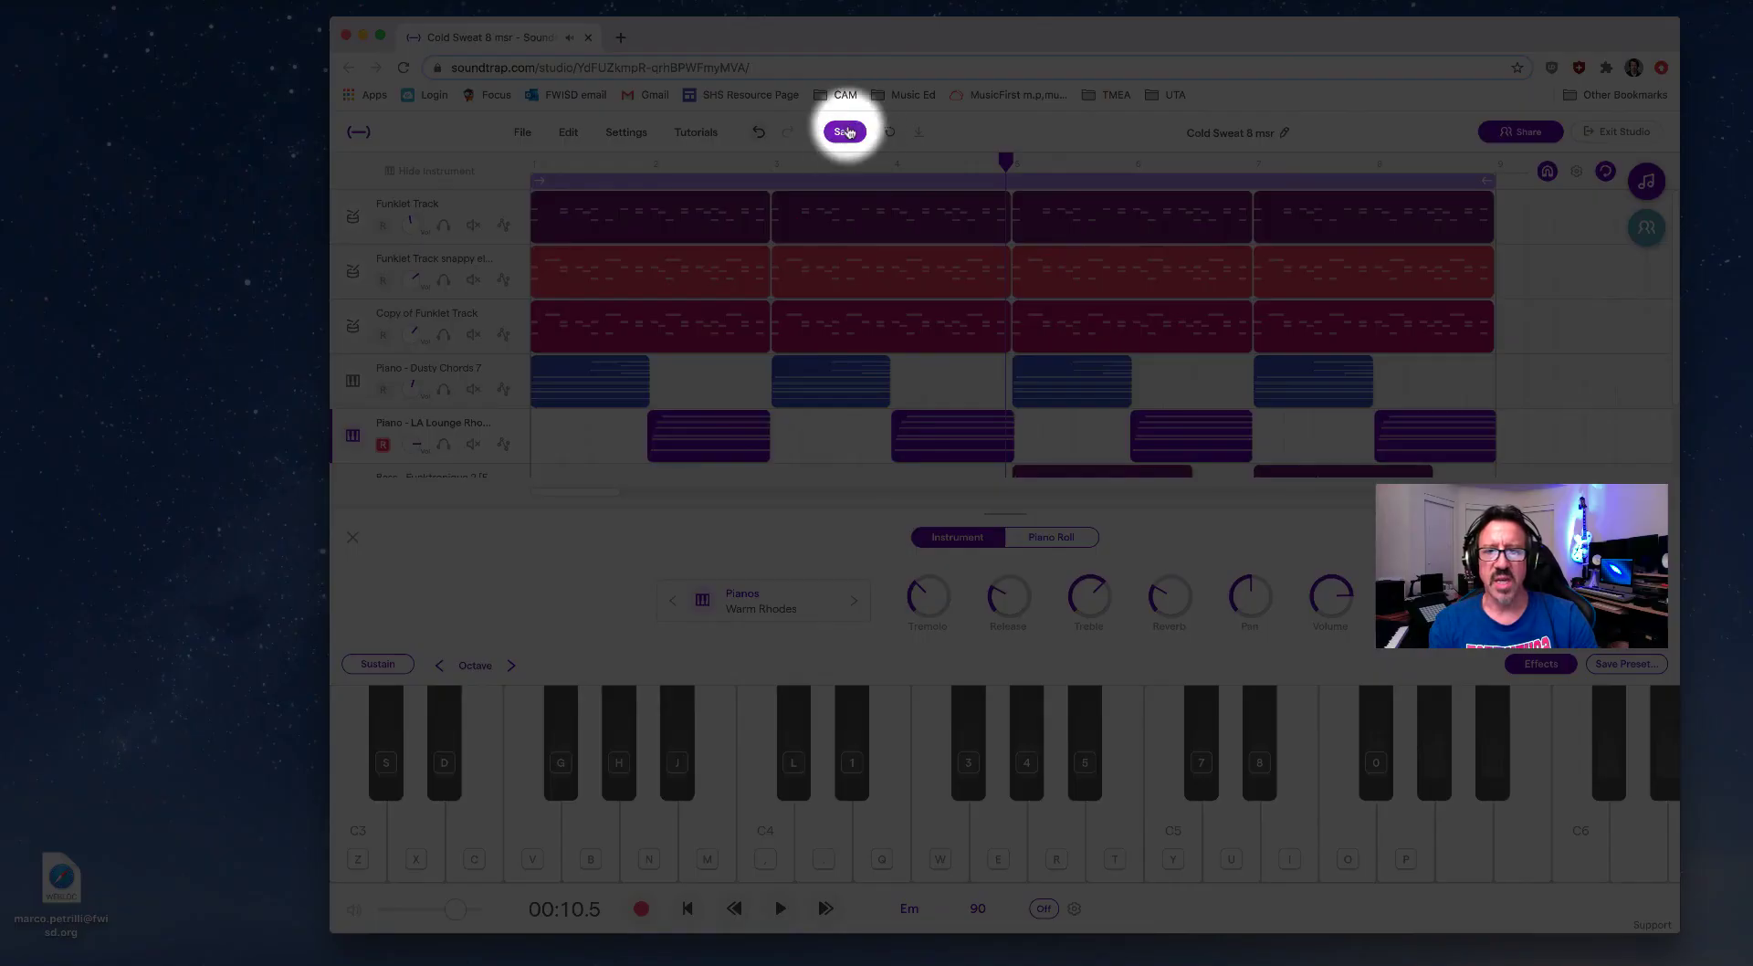
click(845, 134)
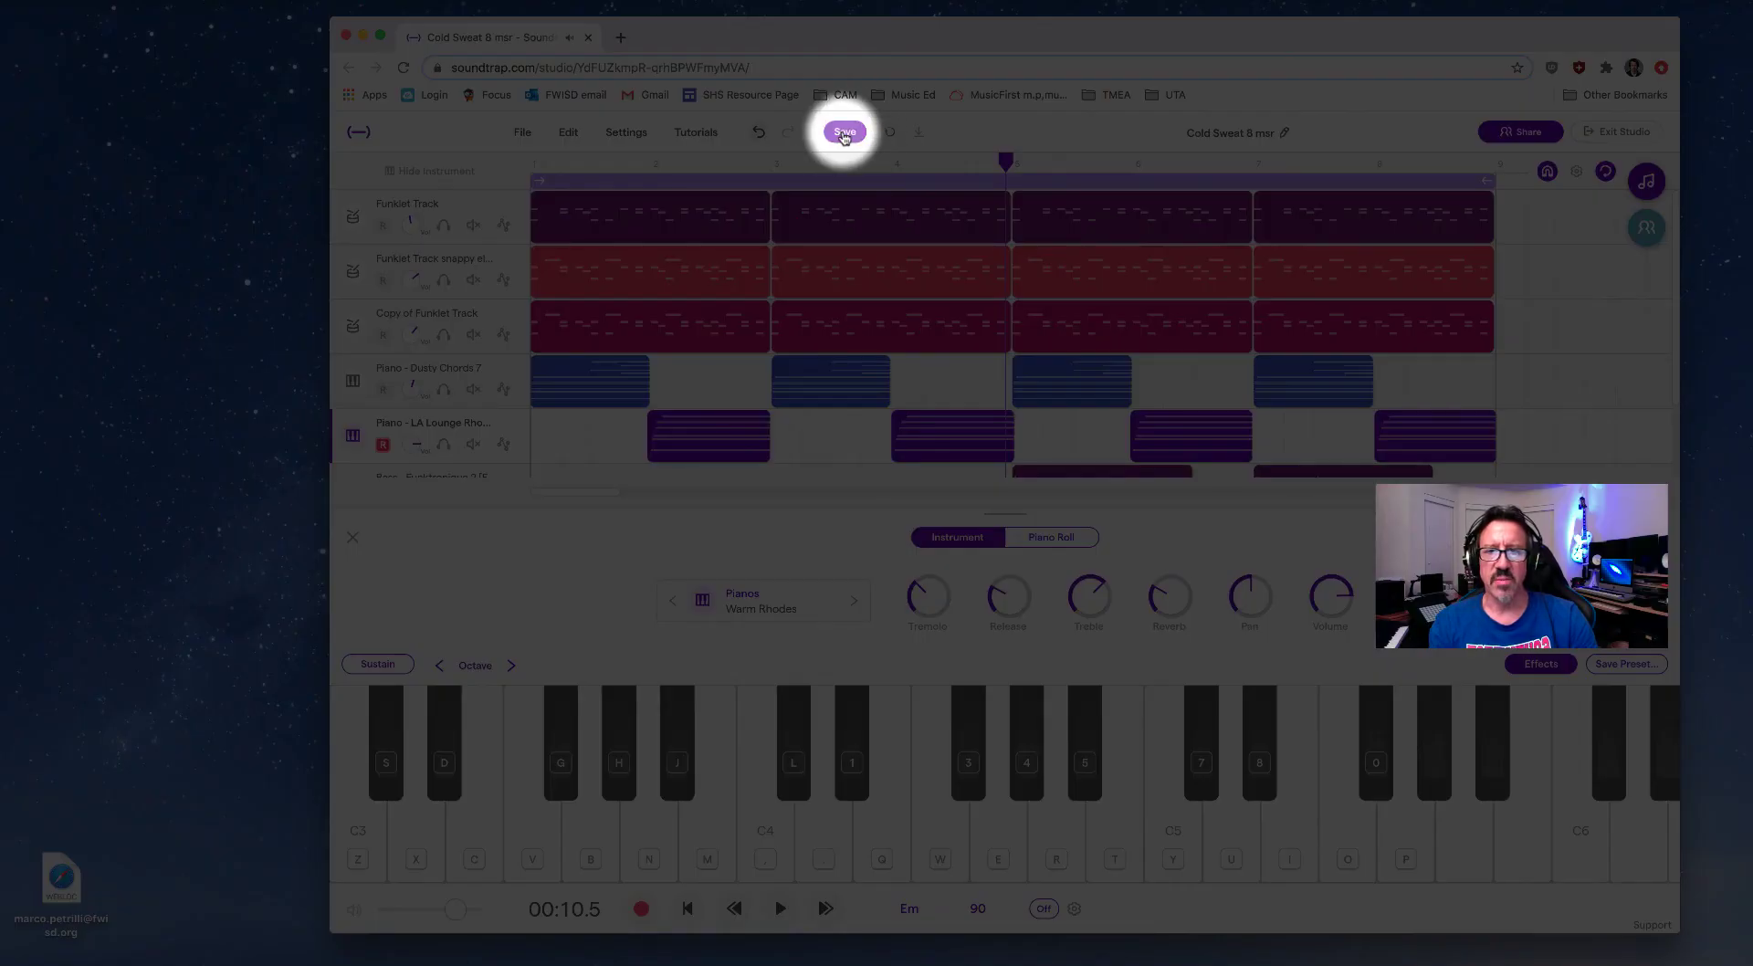